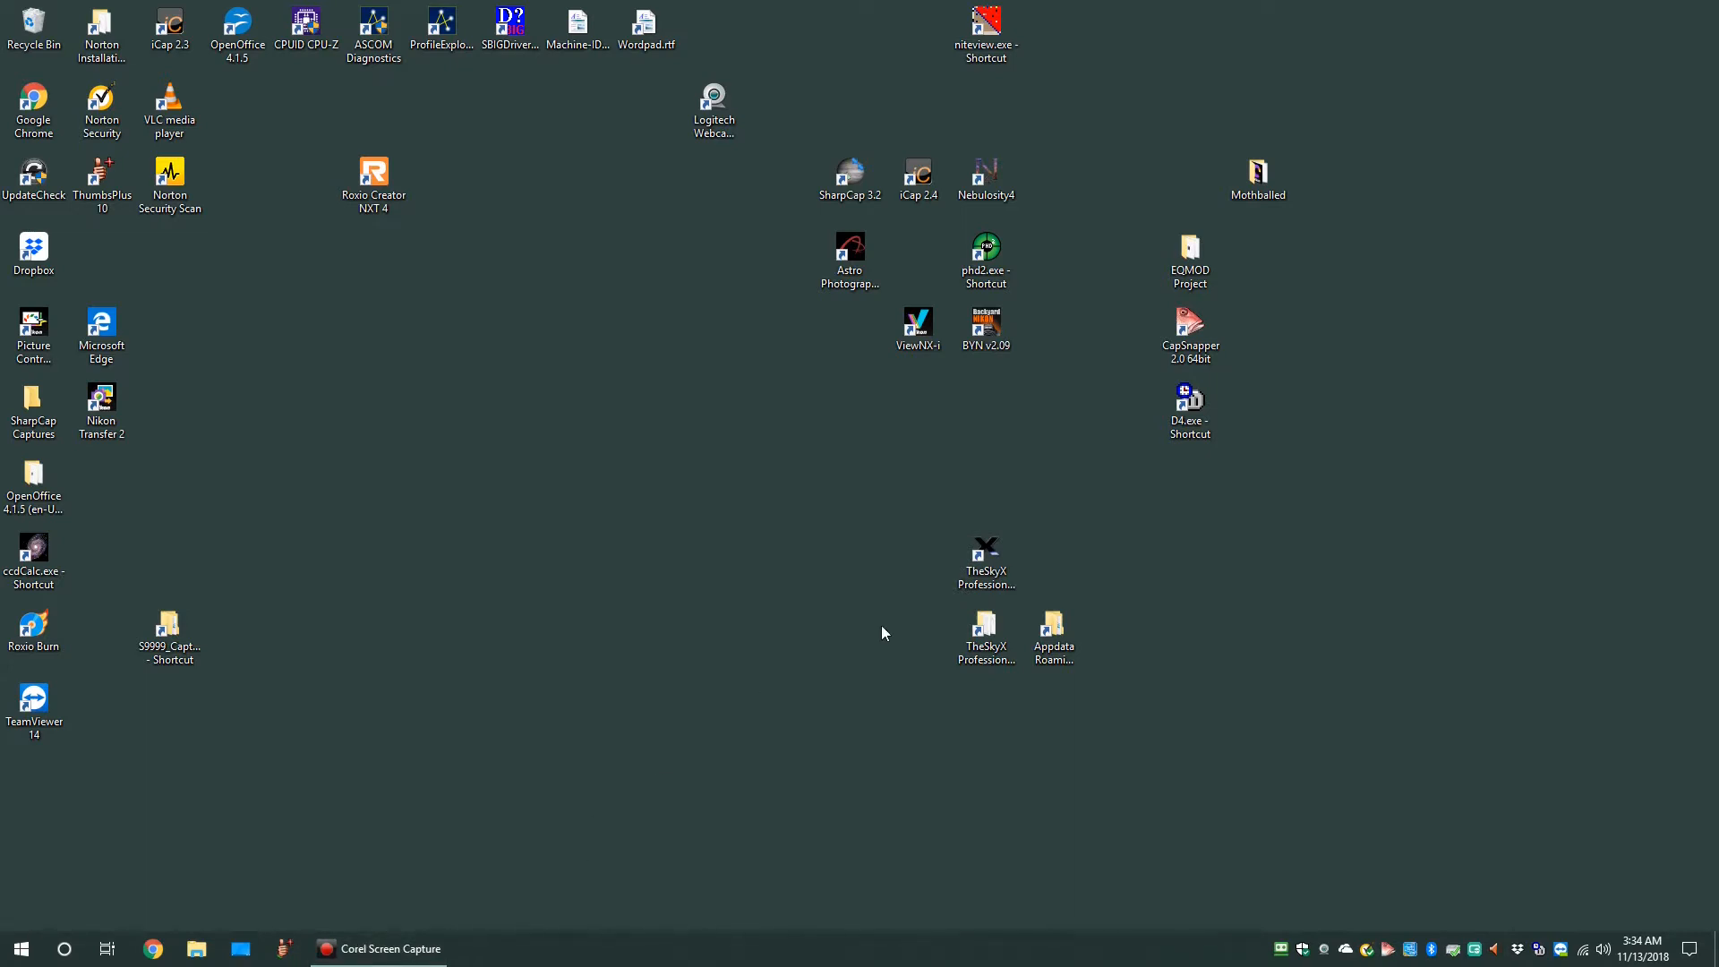
Step: Open TheSkyX Professional Edition and connect it to the ASCOM telescope mount
click(990, 571)
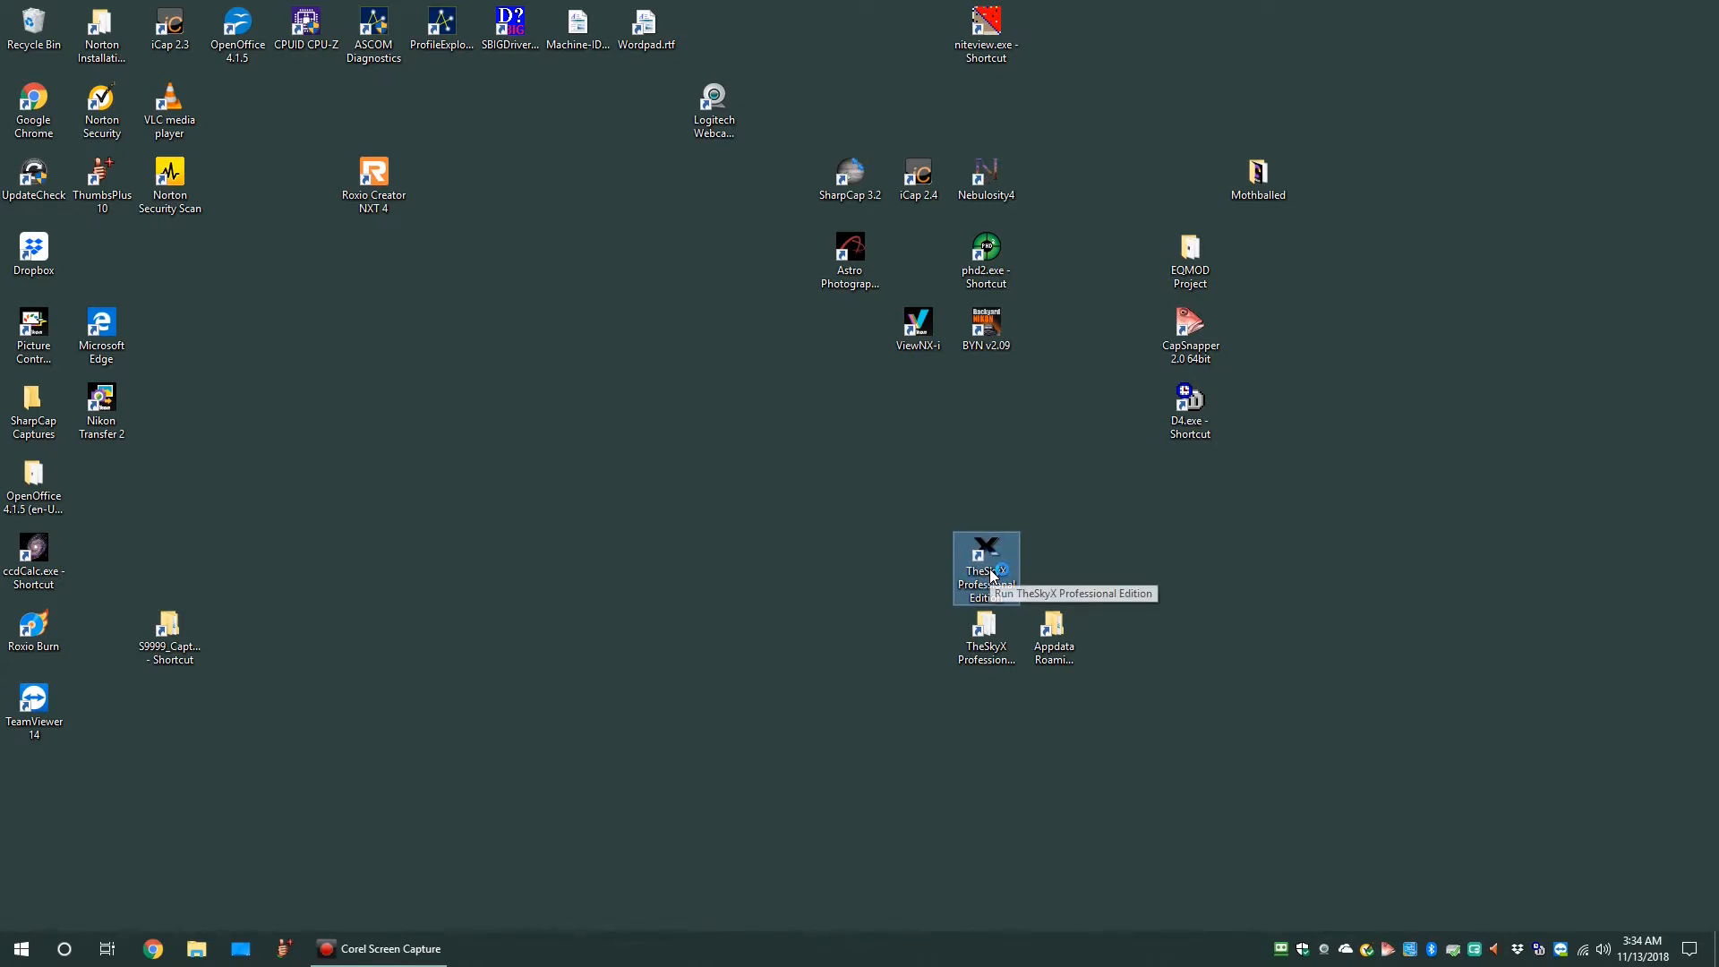
double_click(989, 571)
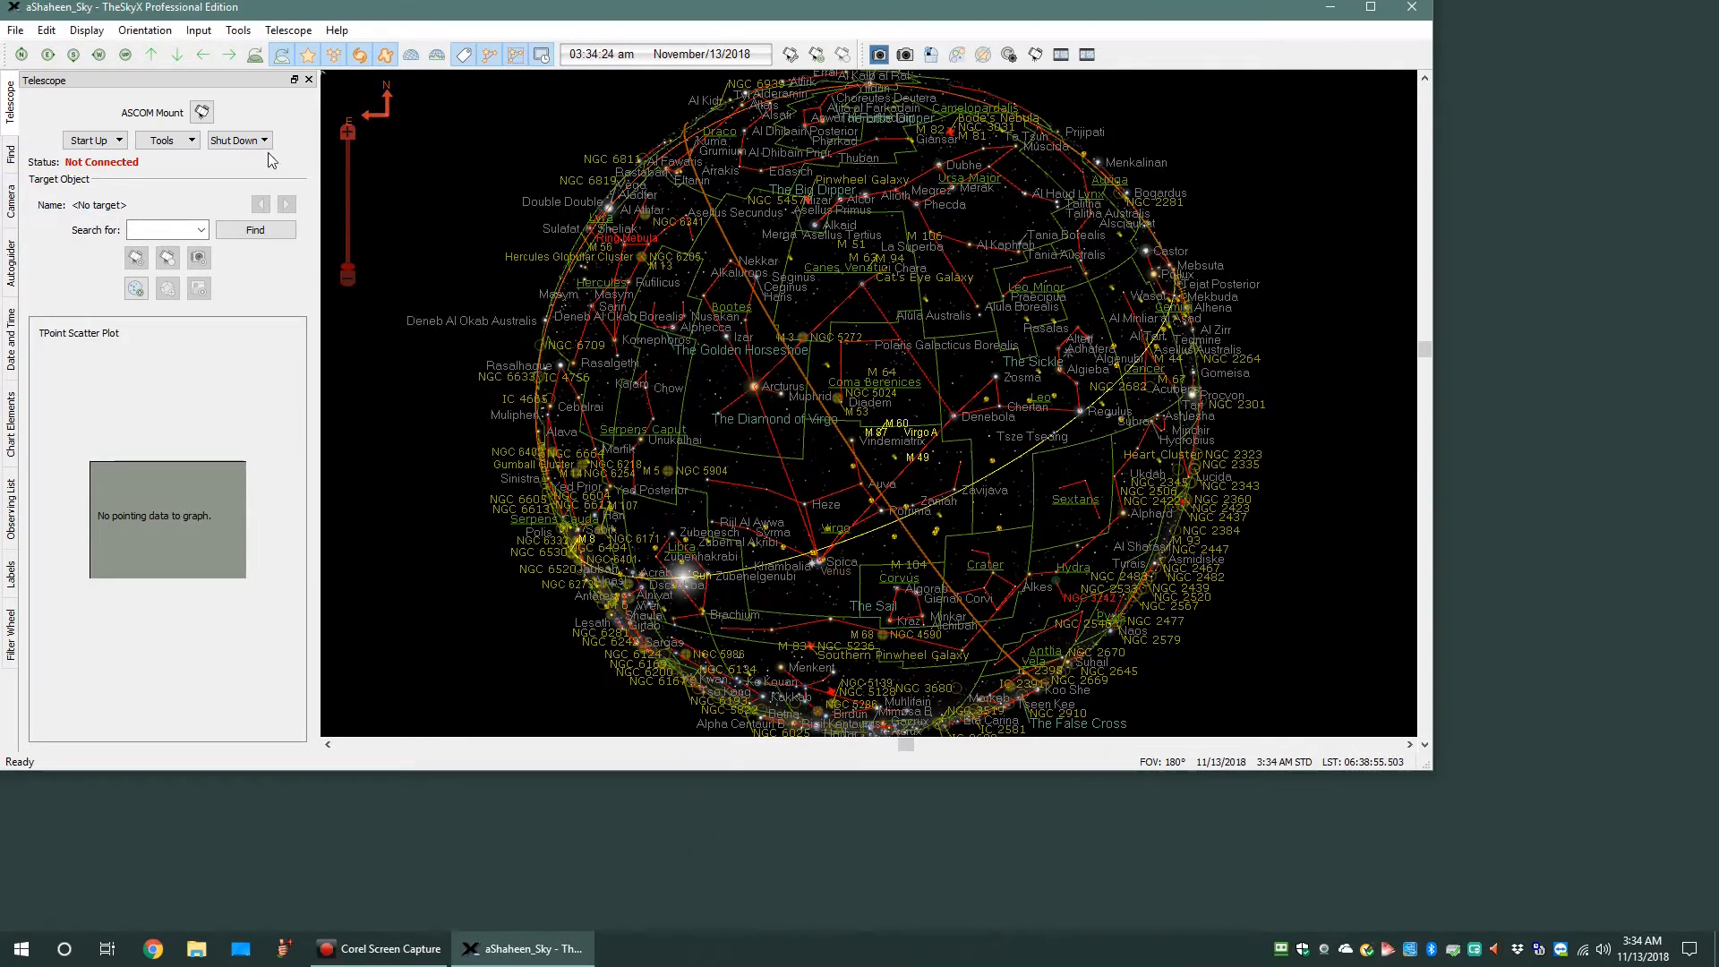
click(120, 142)
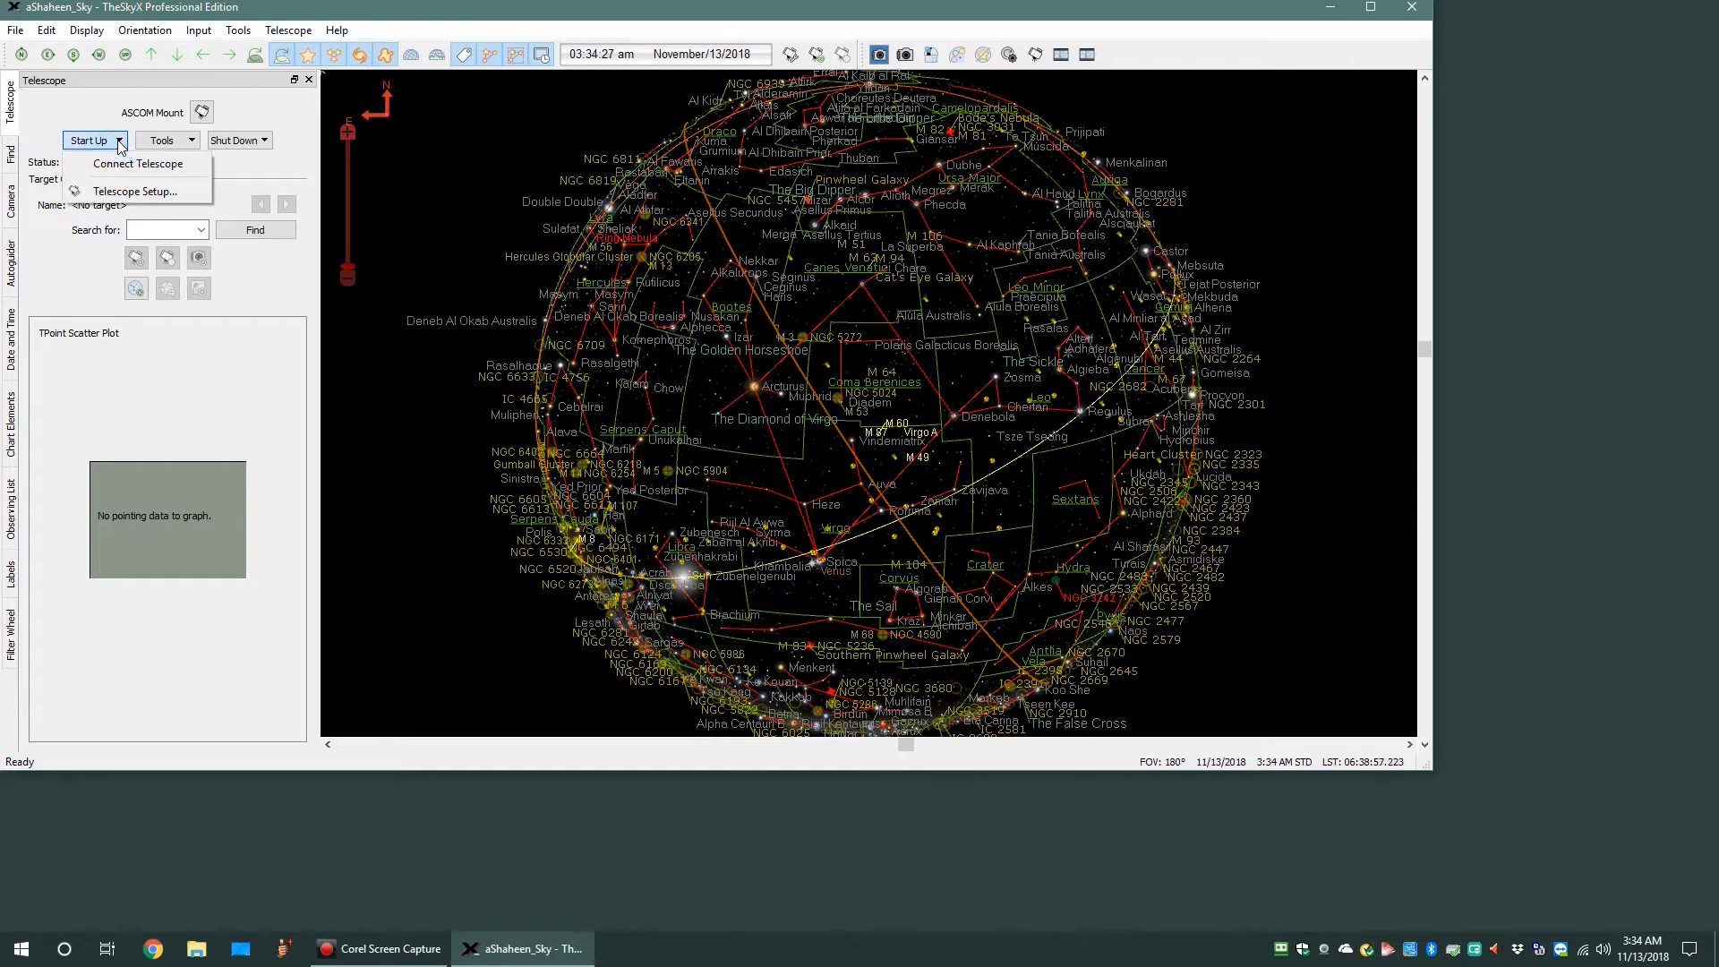
click(137, 166)
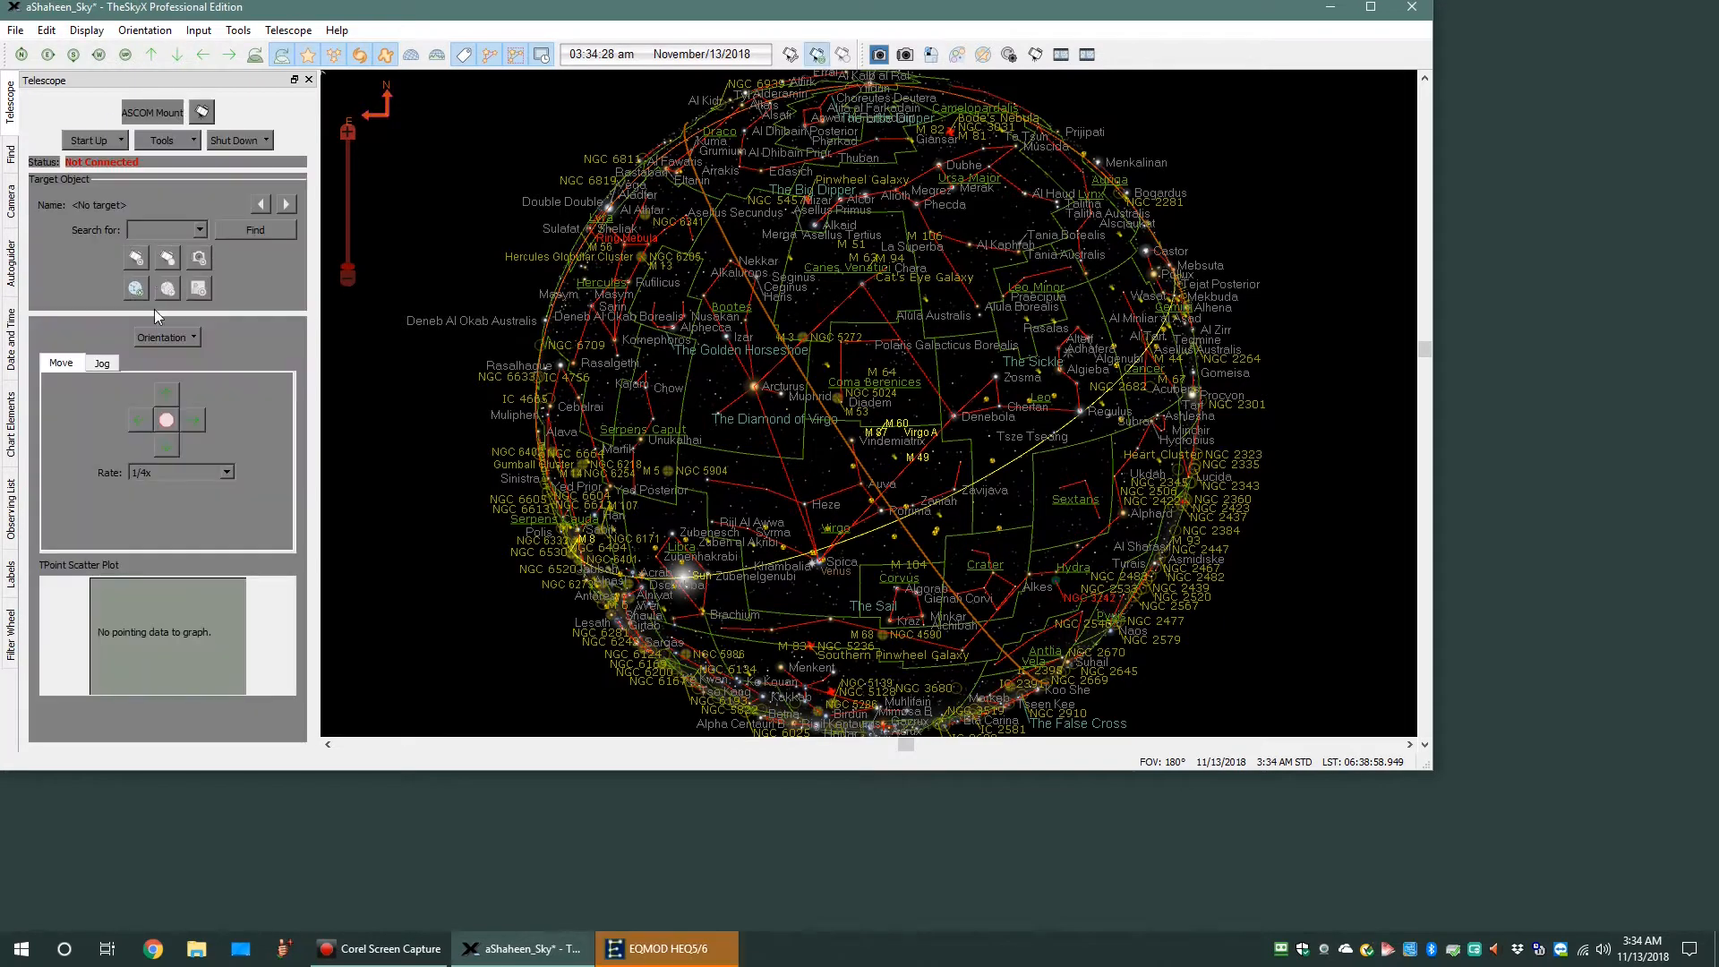
Step: Switch to the EQMOD HEQ5/6 window, unpark the mount and minimize the window
click(664, 949)
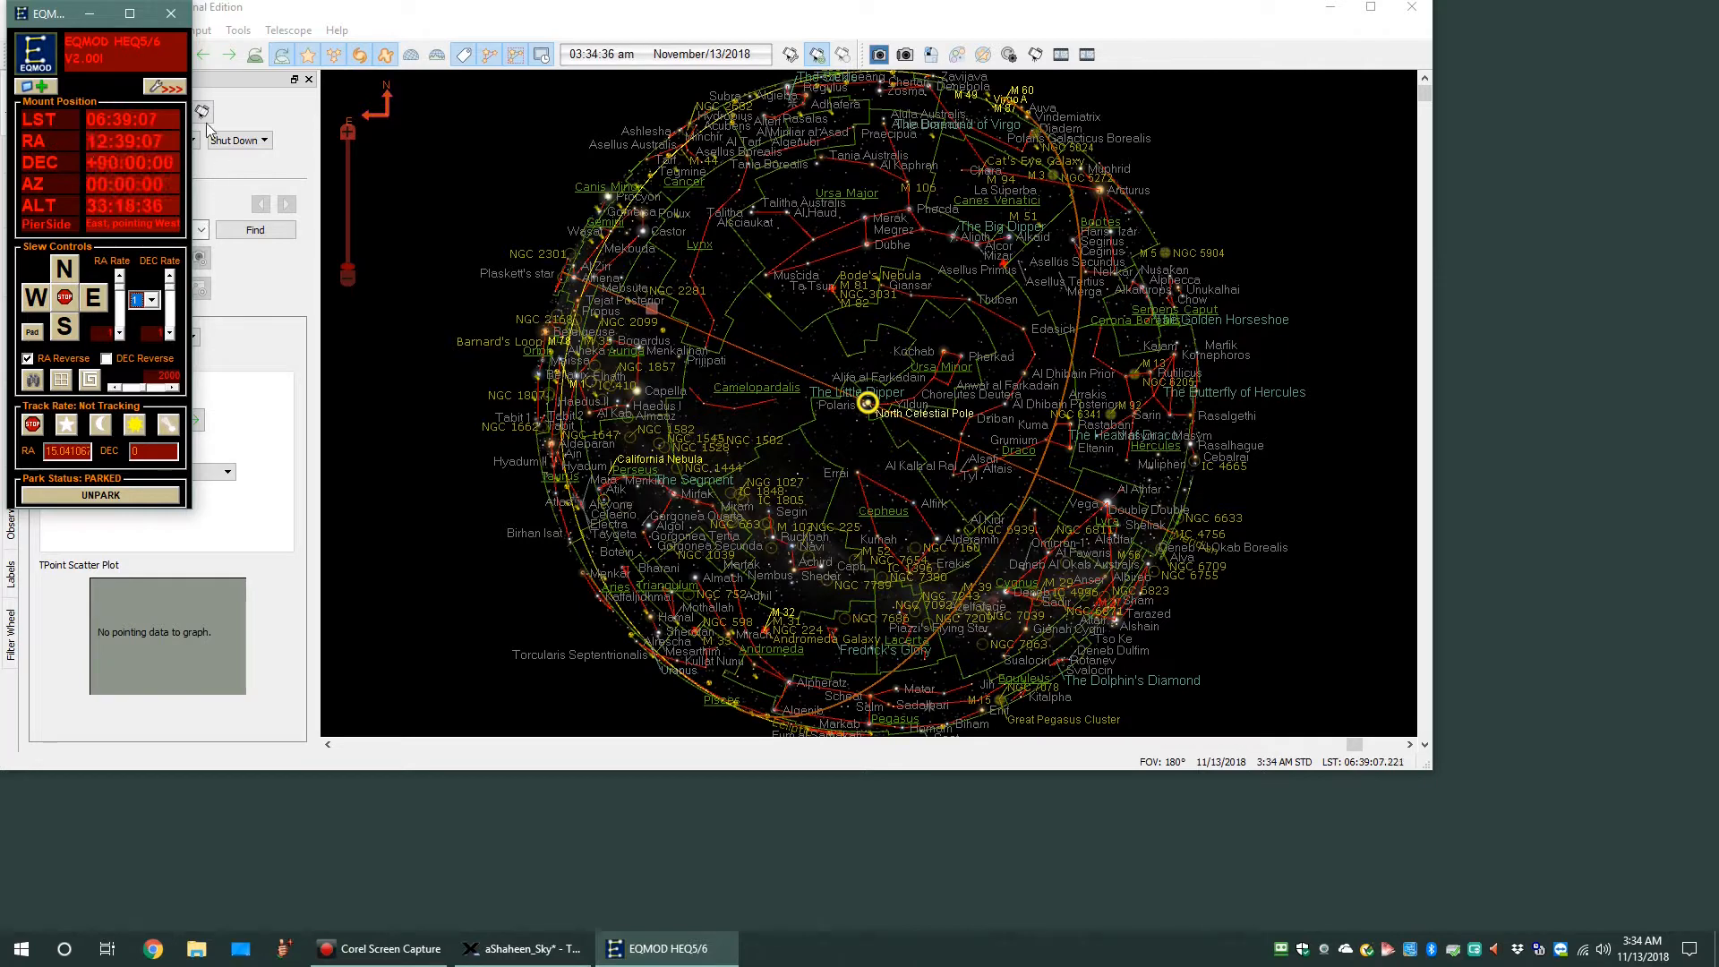
click(151, 497)
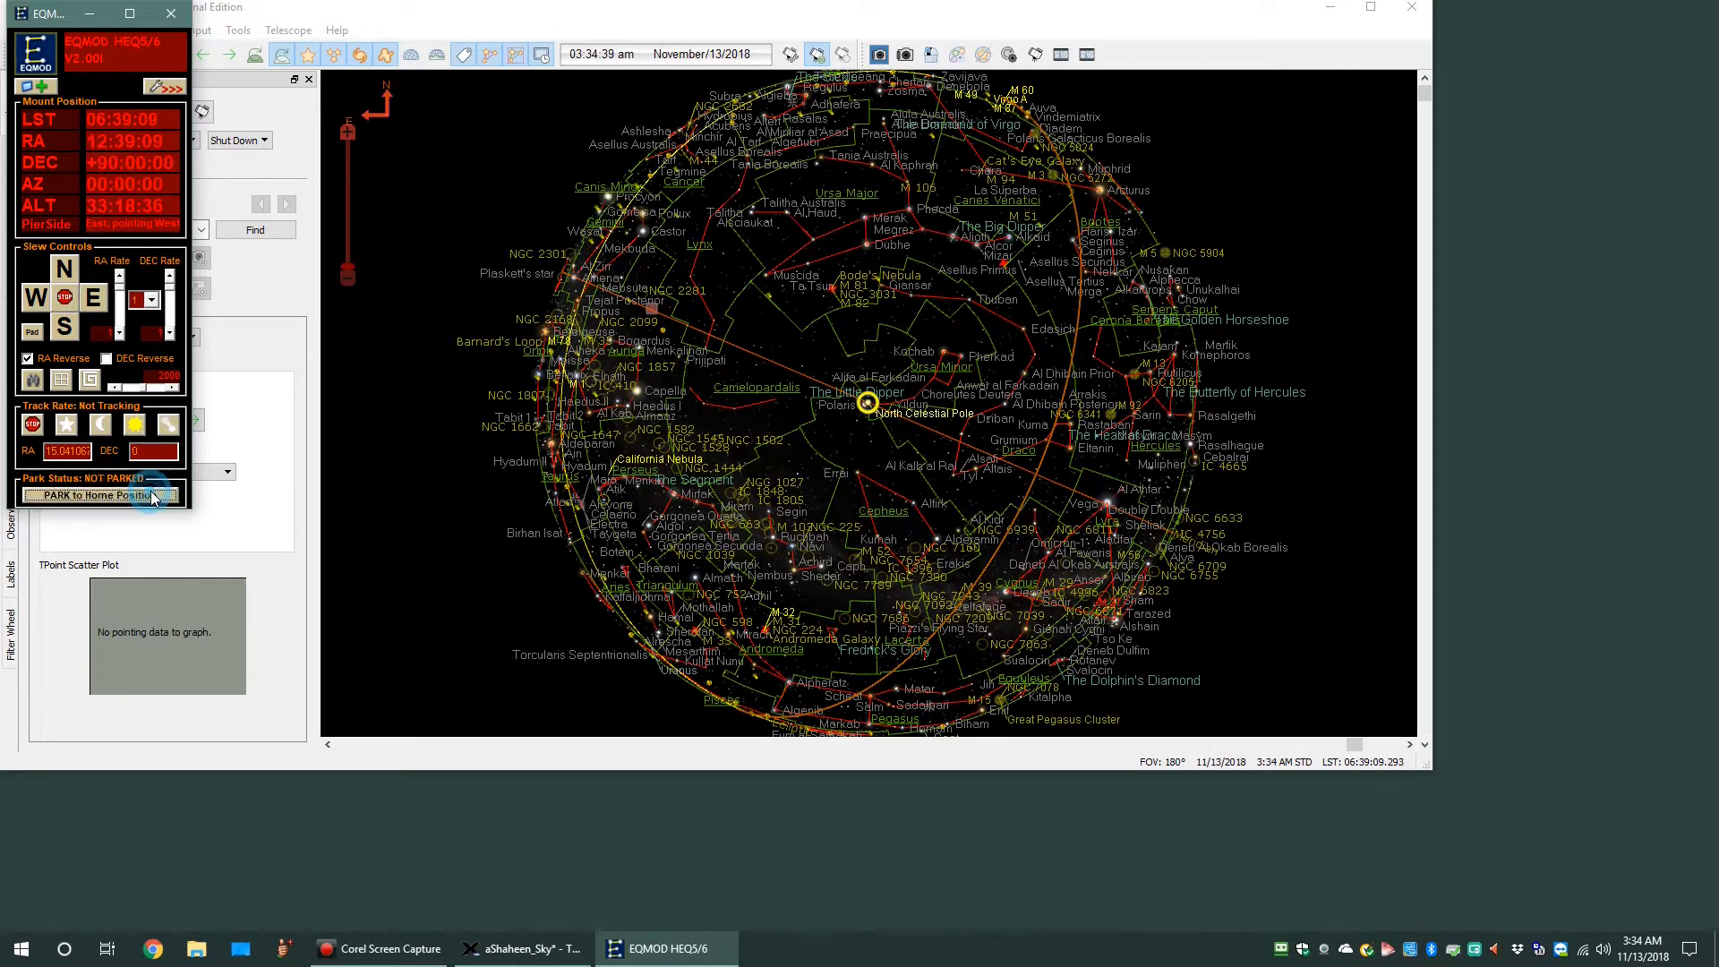
click(90, 14)
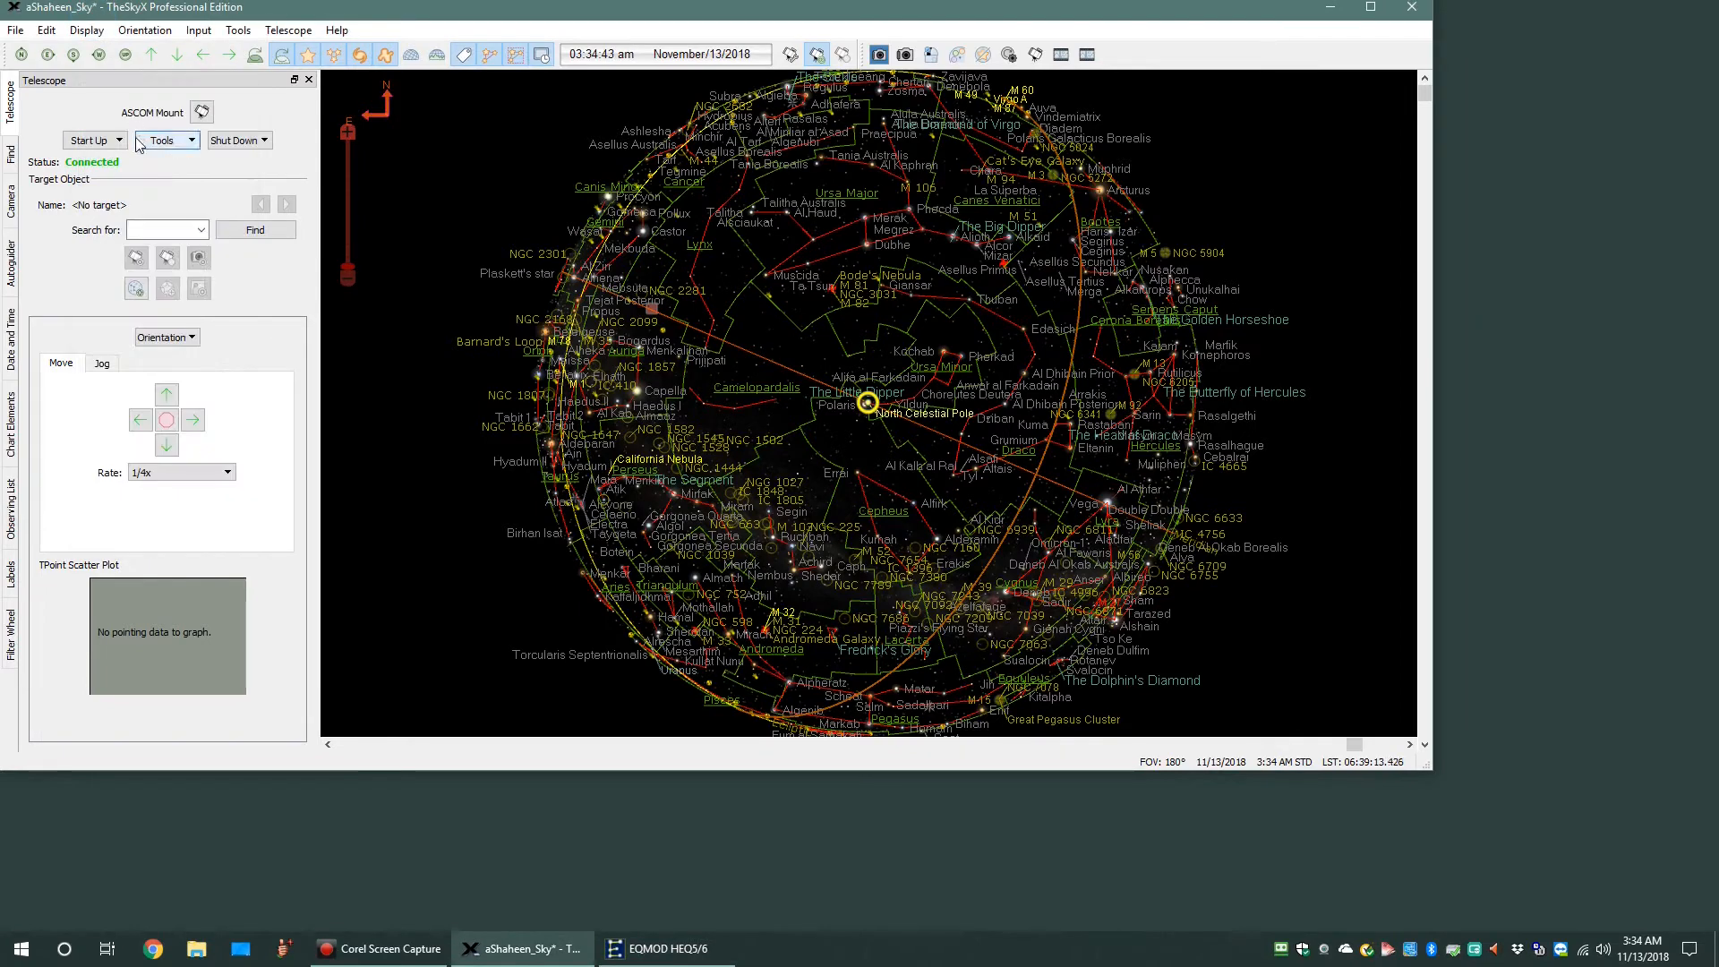
Step: Turn the sky chart to look south and select the star Castor B in Gemini
click(73, 54)
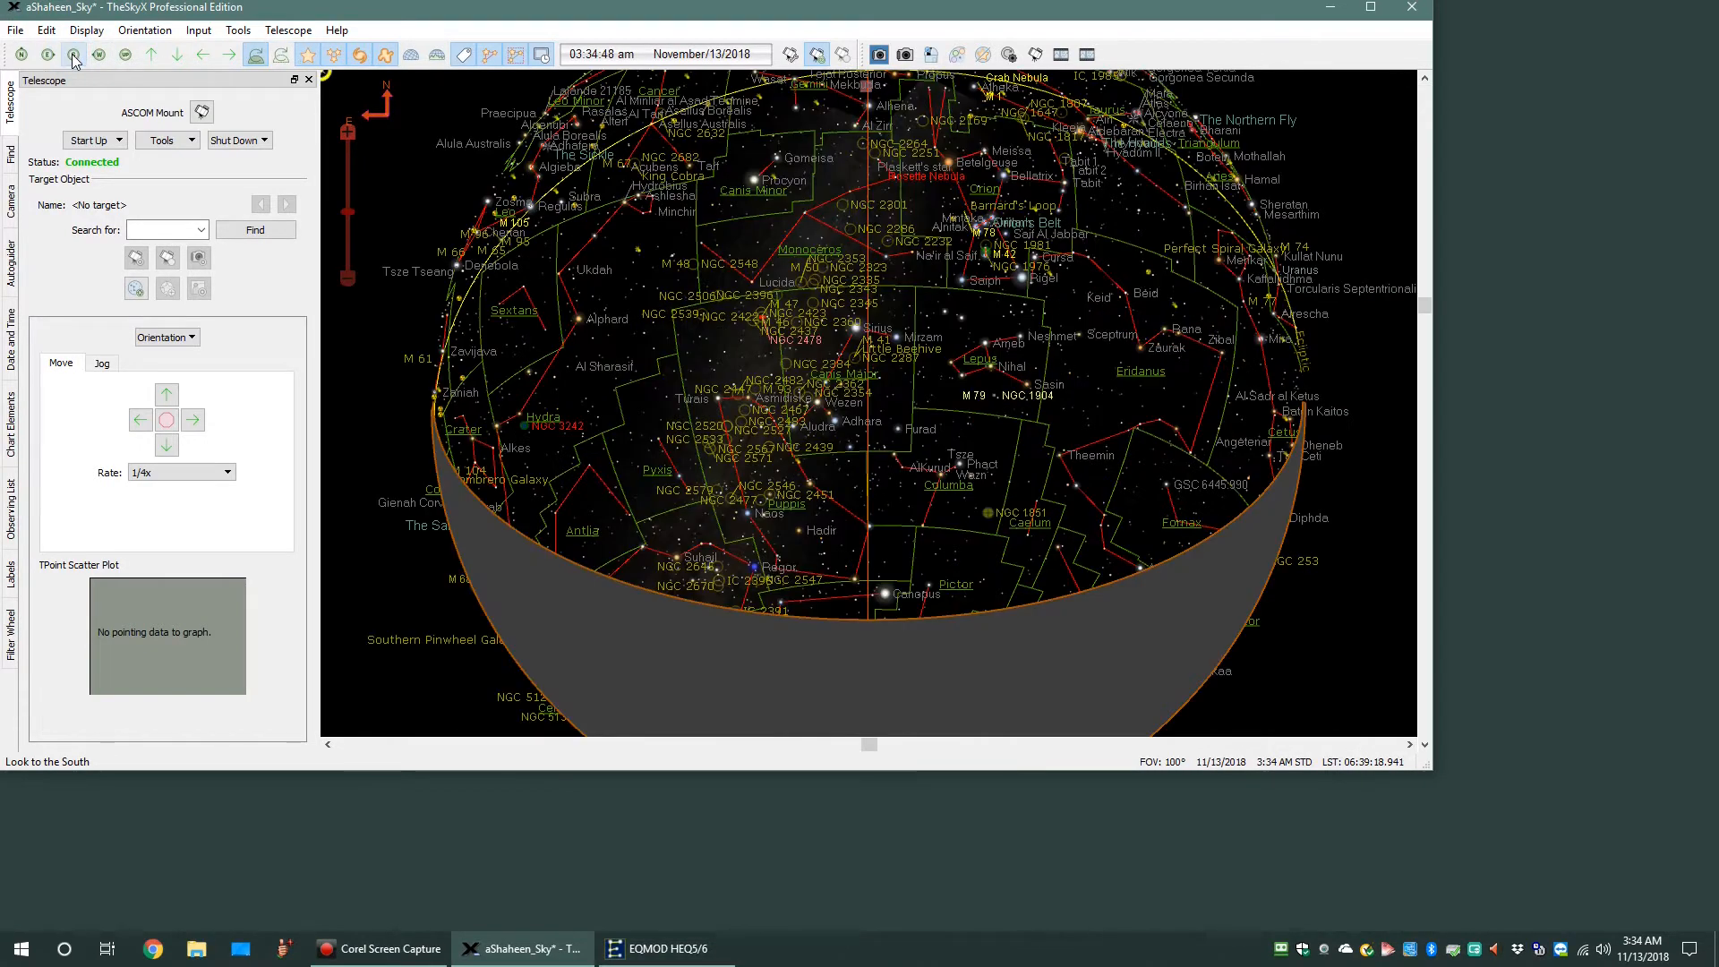
drag(768, 296, 762, 571)
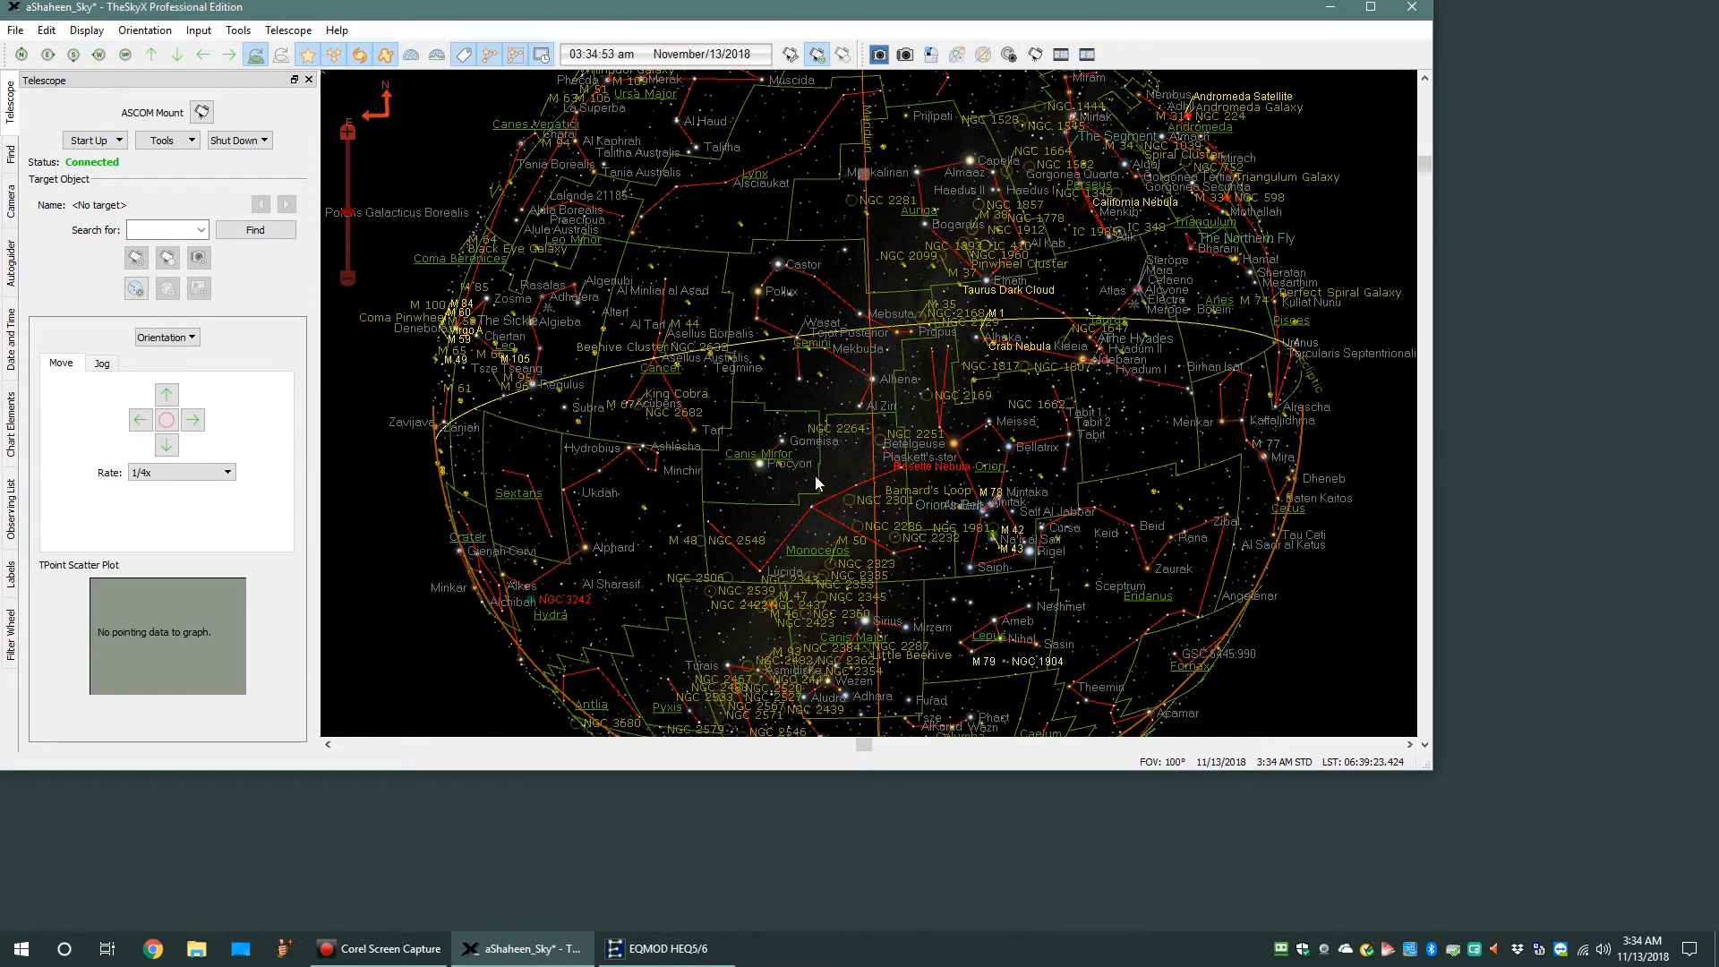
drag(818, 458, 813, 567)
drag(801, 498, 790, 236)
mouse_move(794, 535)
mouse_down()
mouse_move(732, 353)
mouse_move(815, 422)
mouse_up()
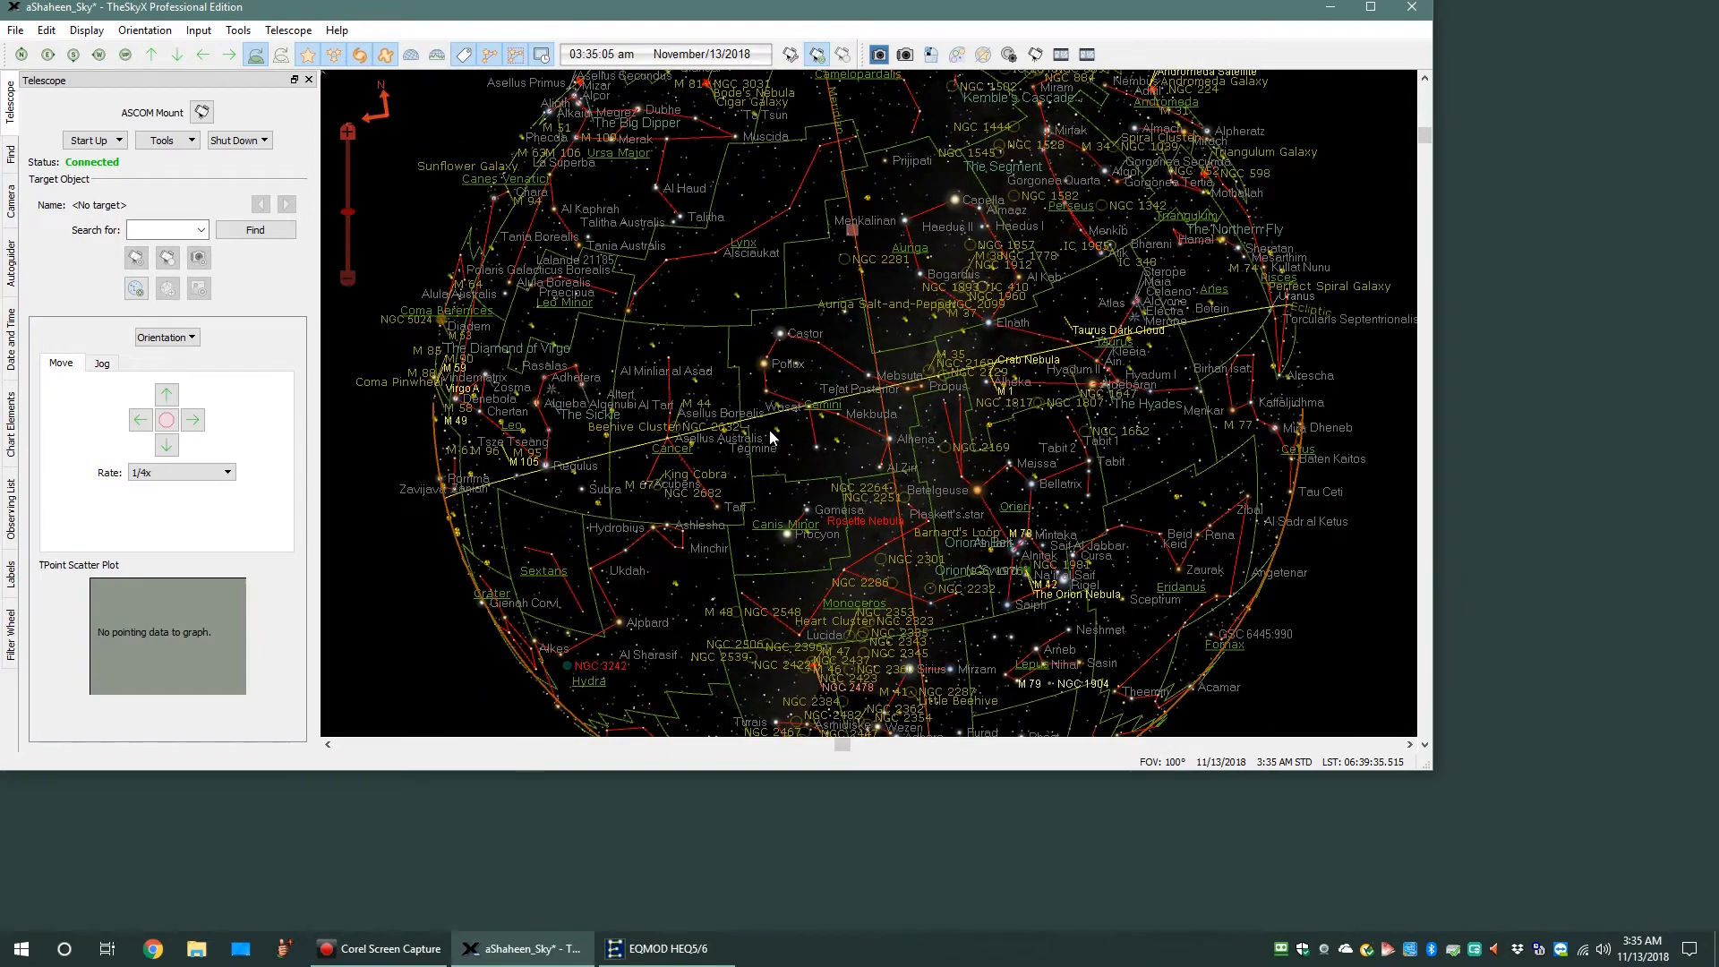
click(786, 333)
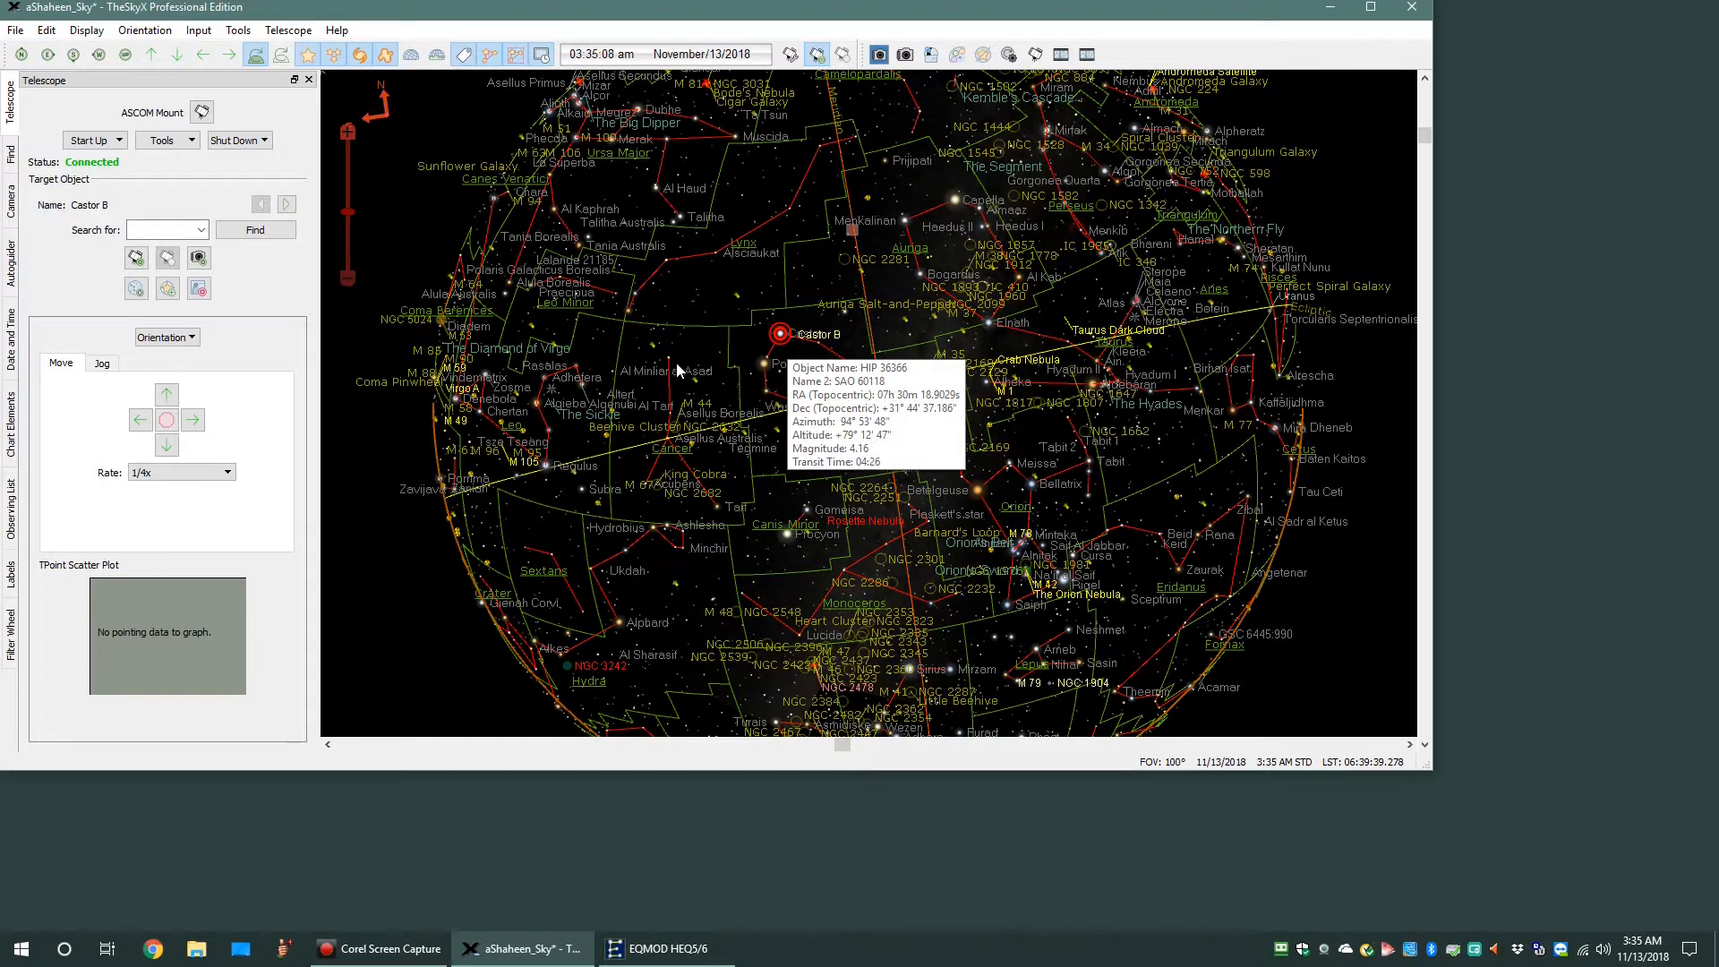
Step: Center the chart on Castor B with celestial north up and slew the telescope to the star
click(13, 158)
click(134, 157)
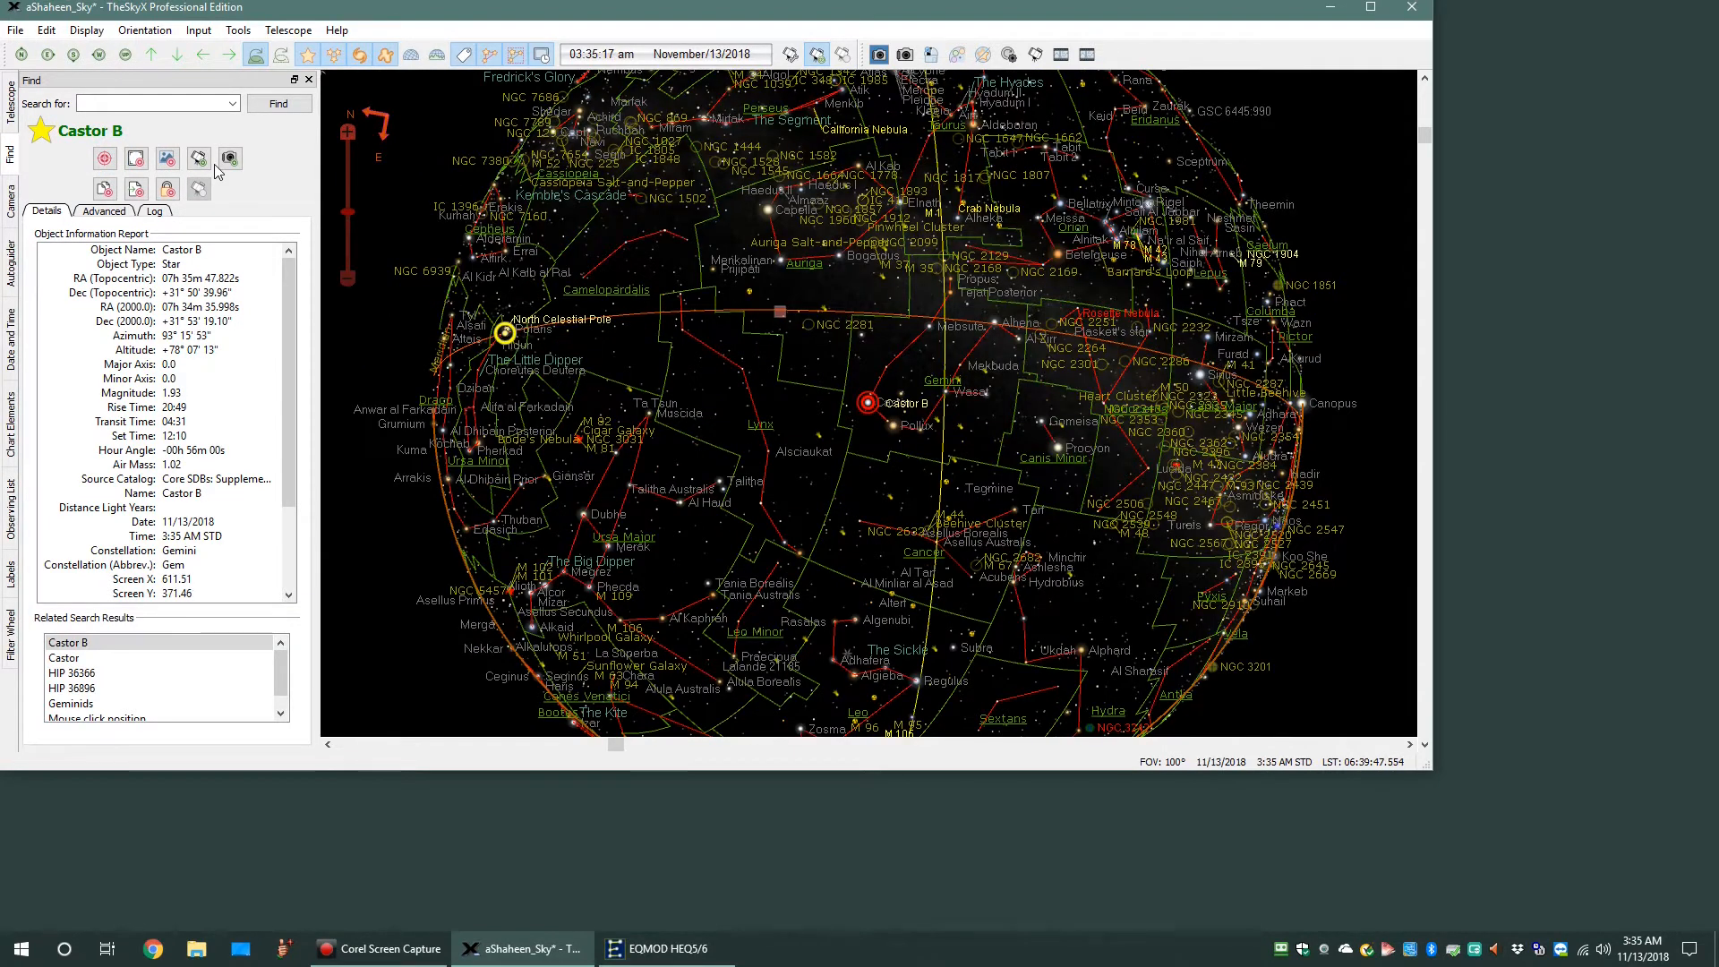
click(197, 157)
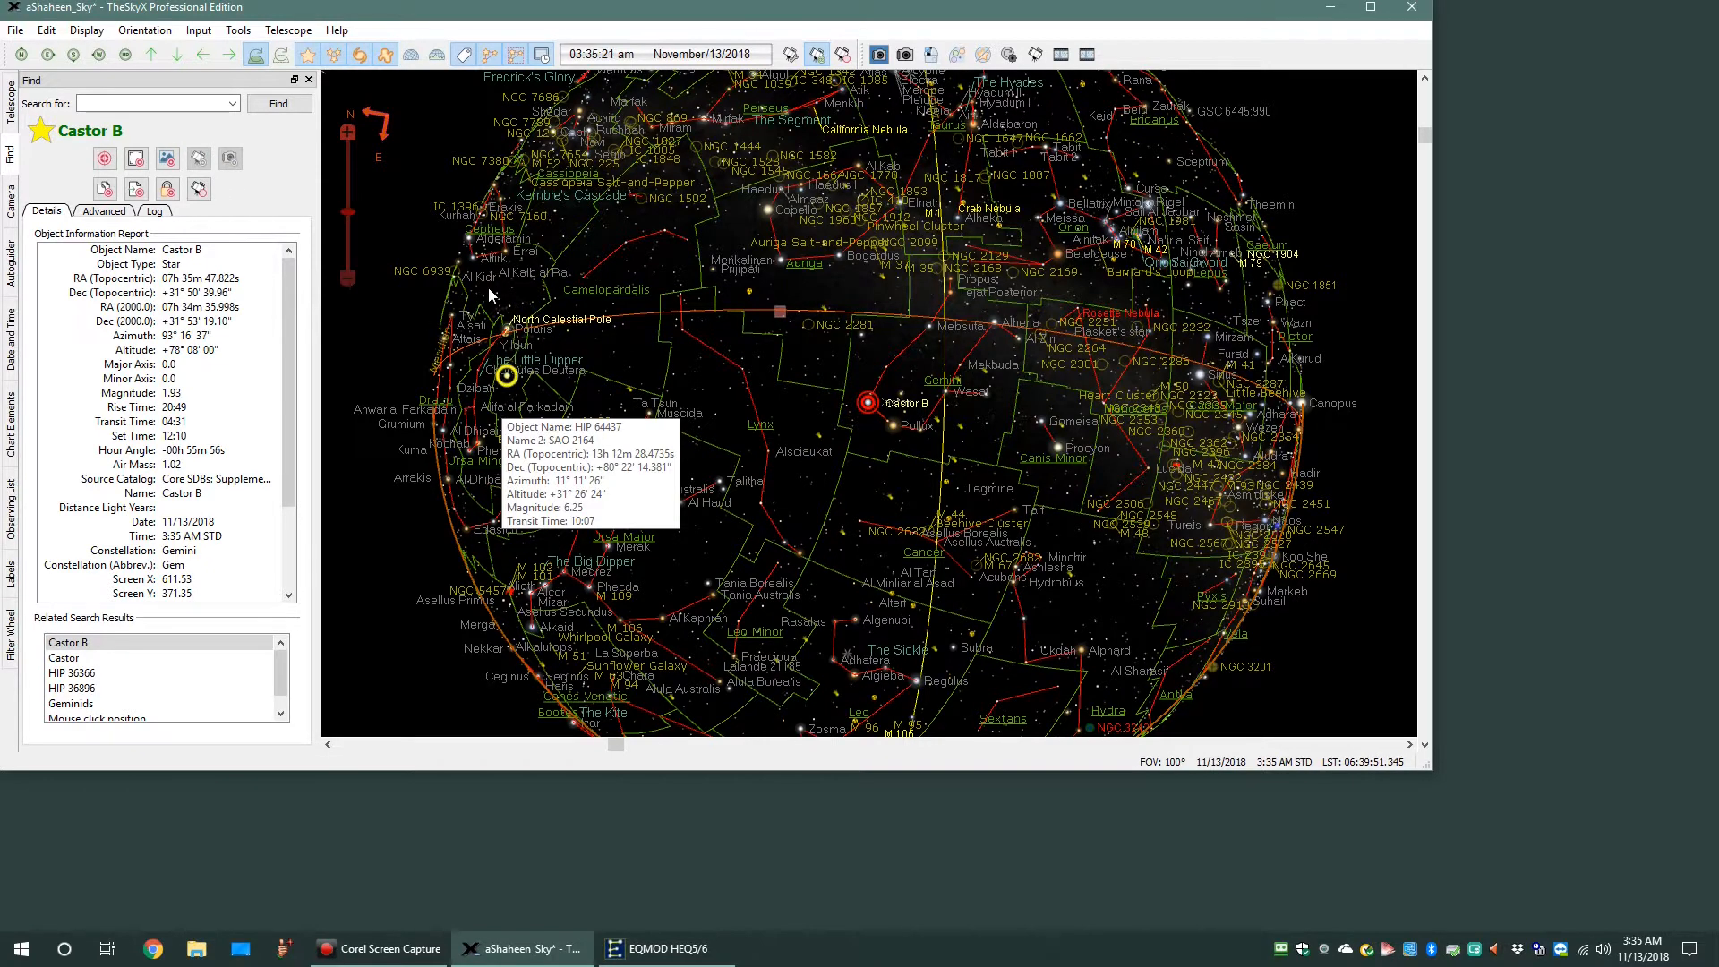
click(281, 56)
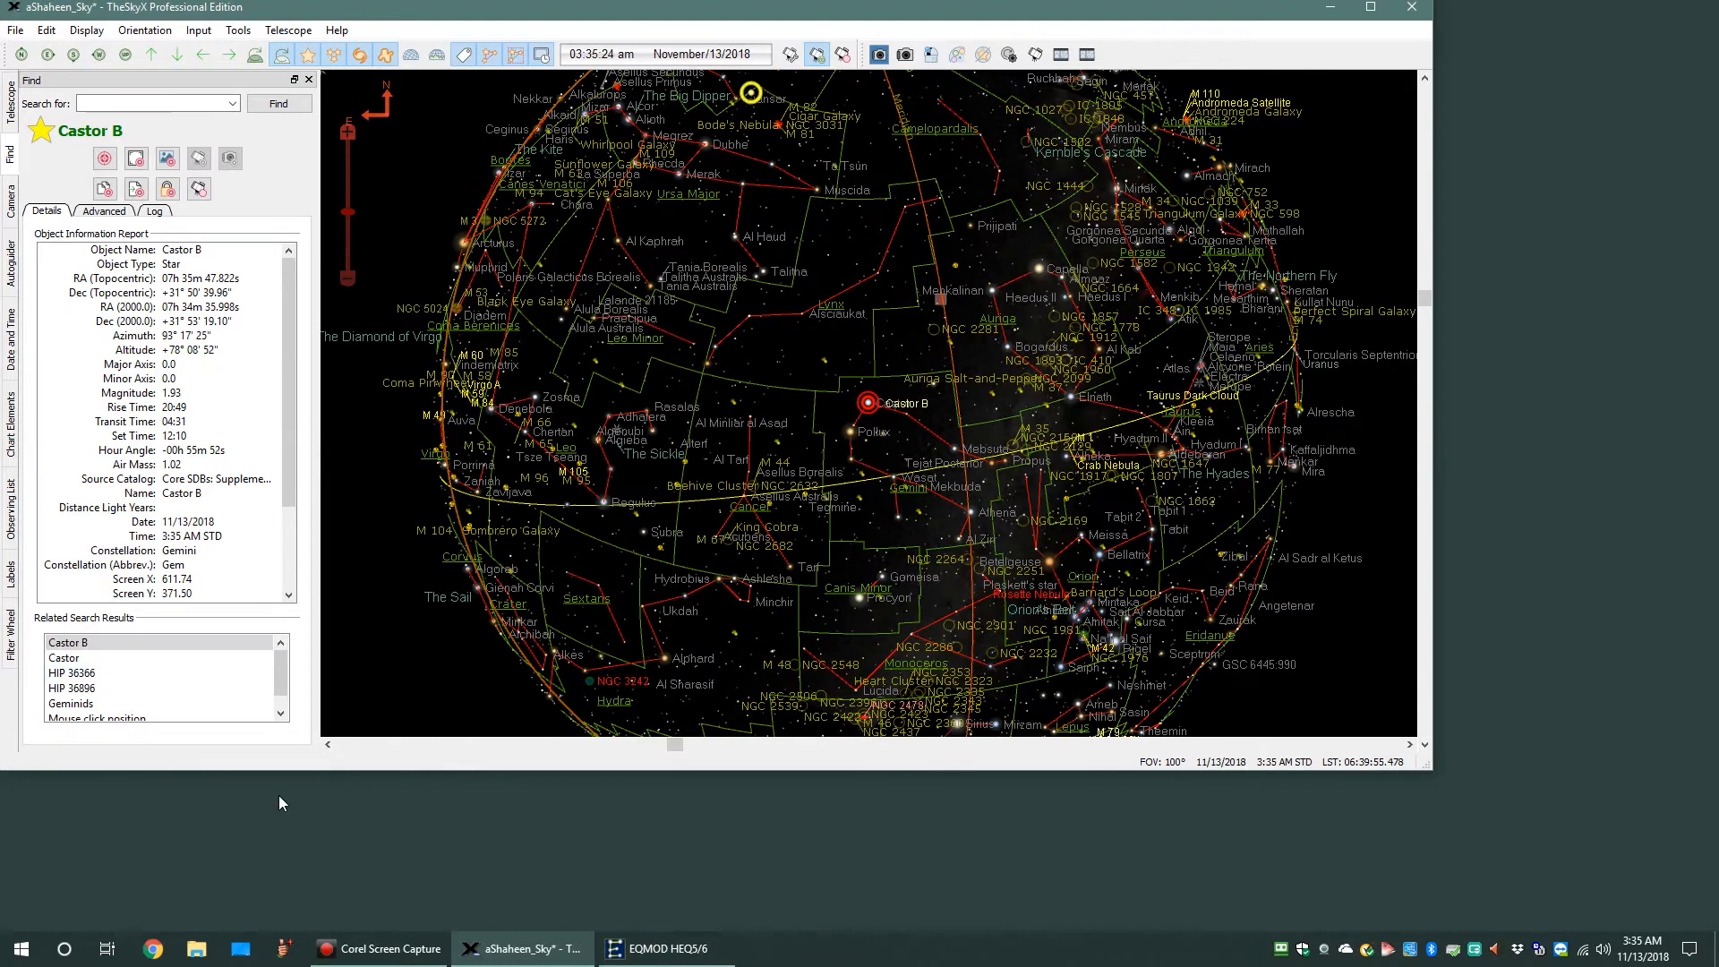
Step: Open BackyardNIKON from the desktop and connect the D7500 camera using the Nikon driver
click(239, 948)
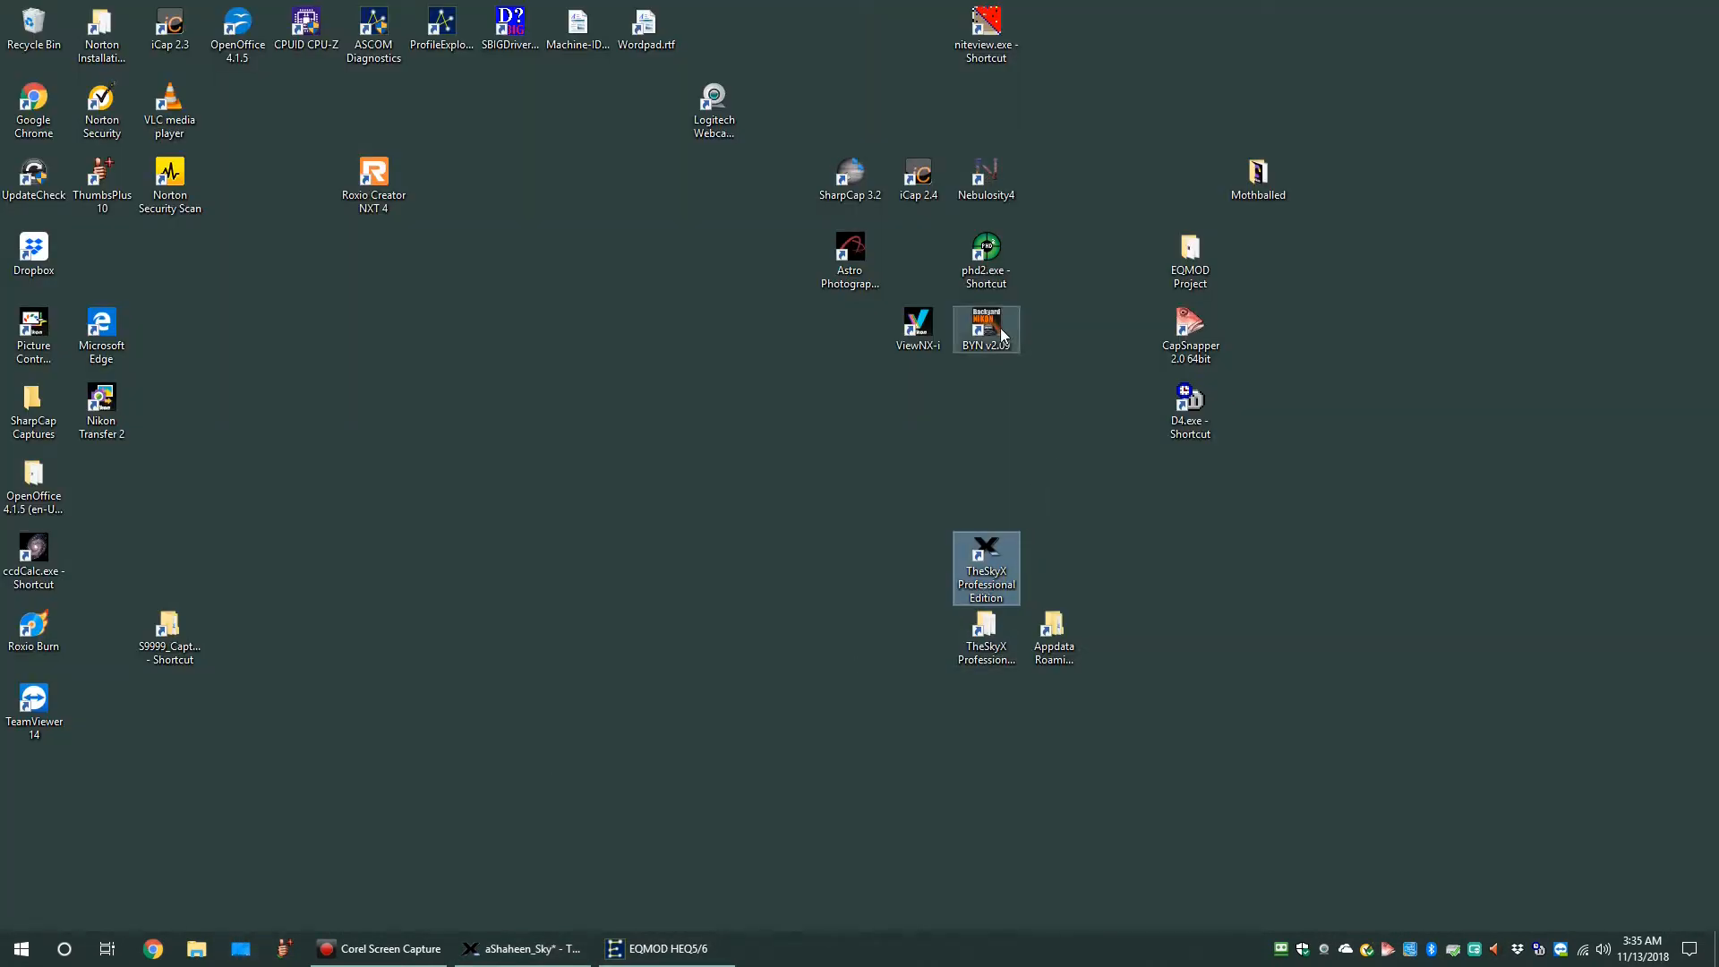
double_click(1001, 328)
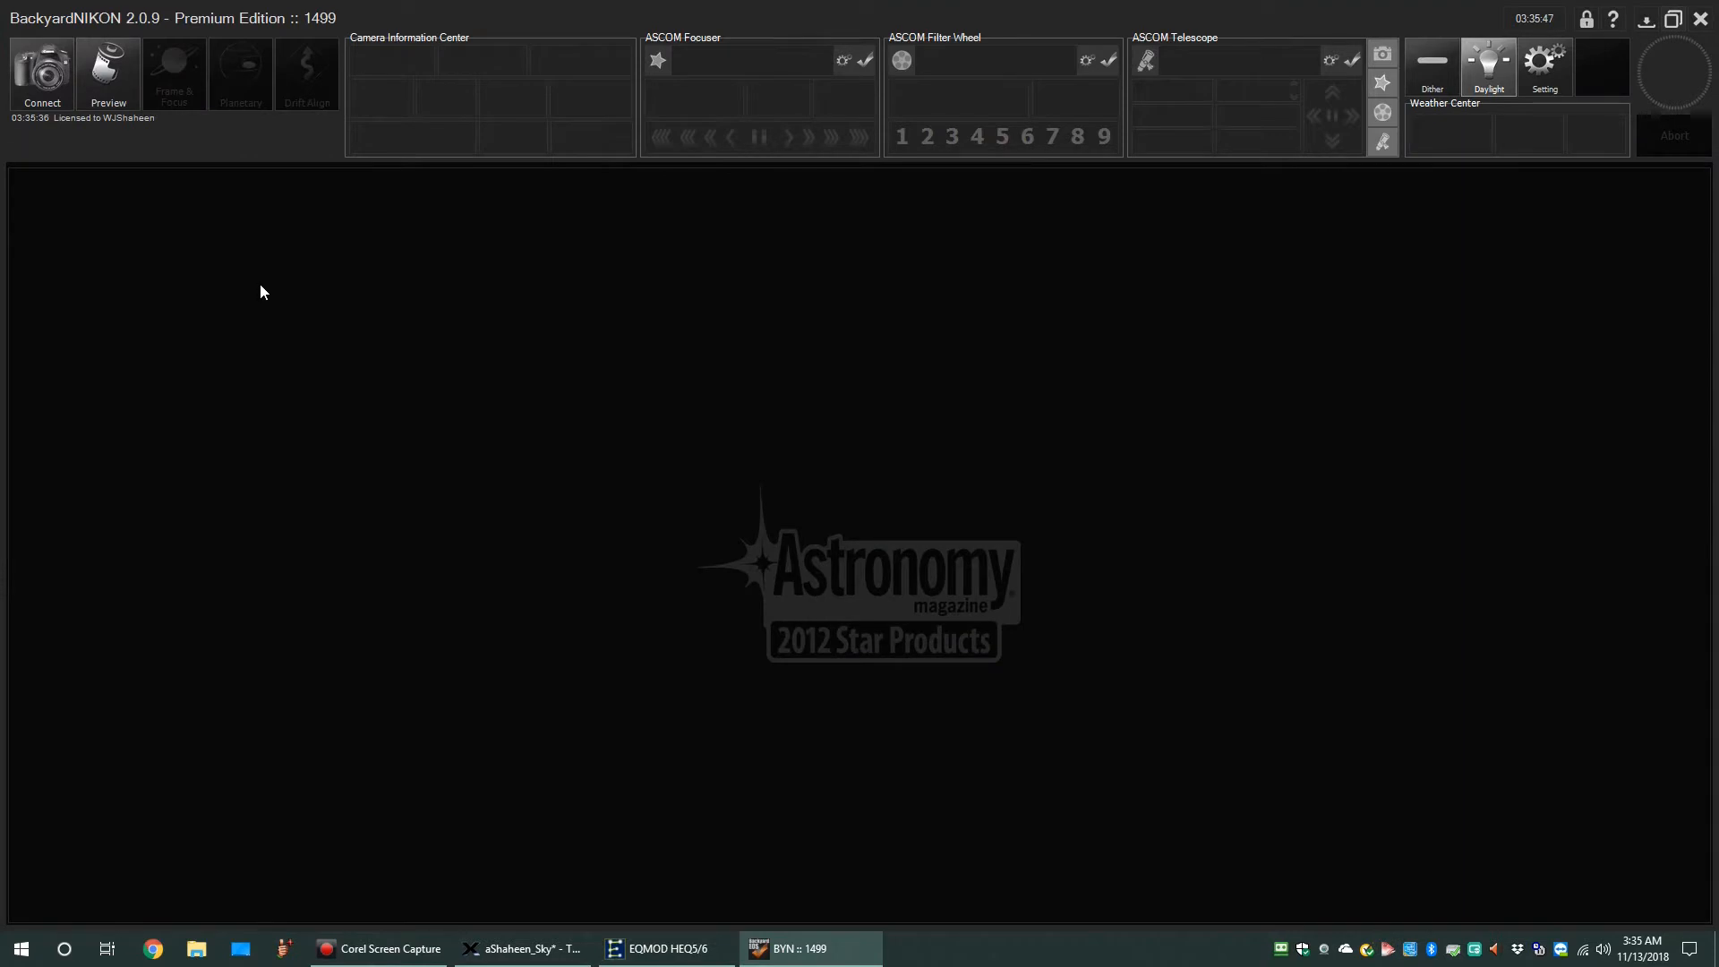
click(67, 82)
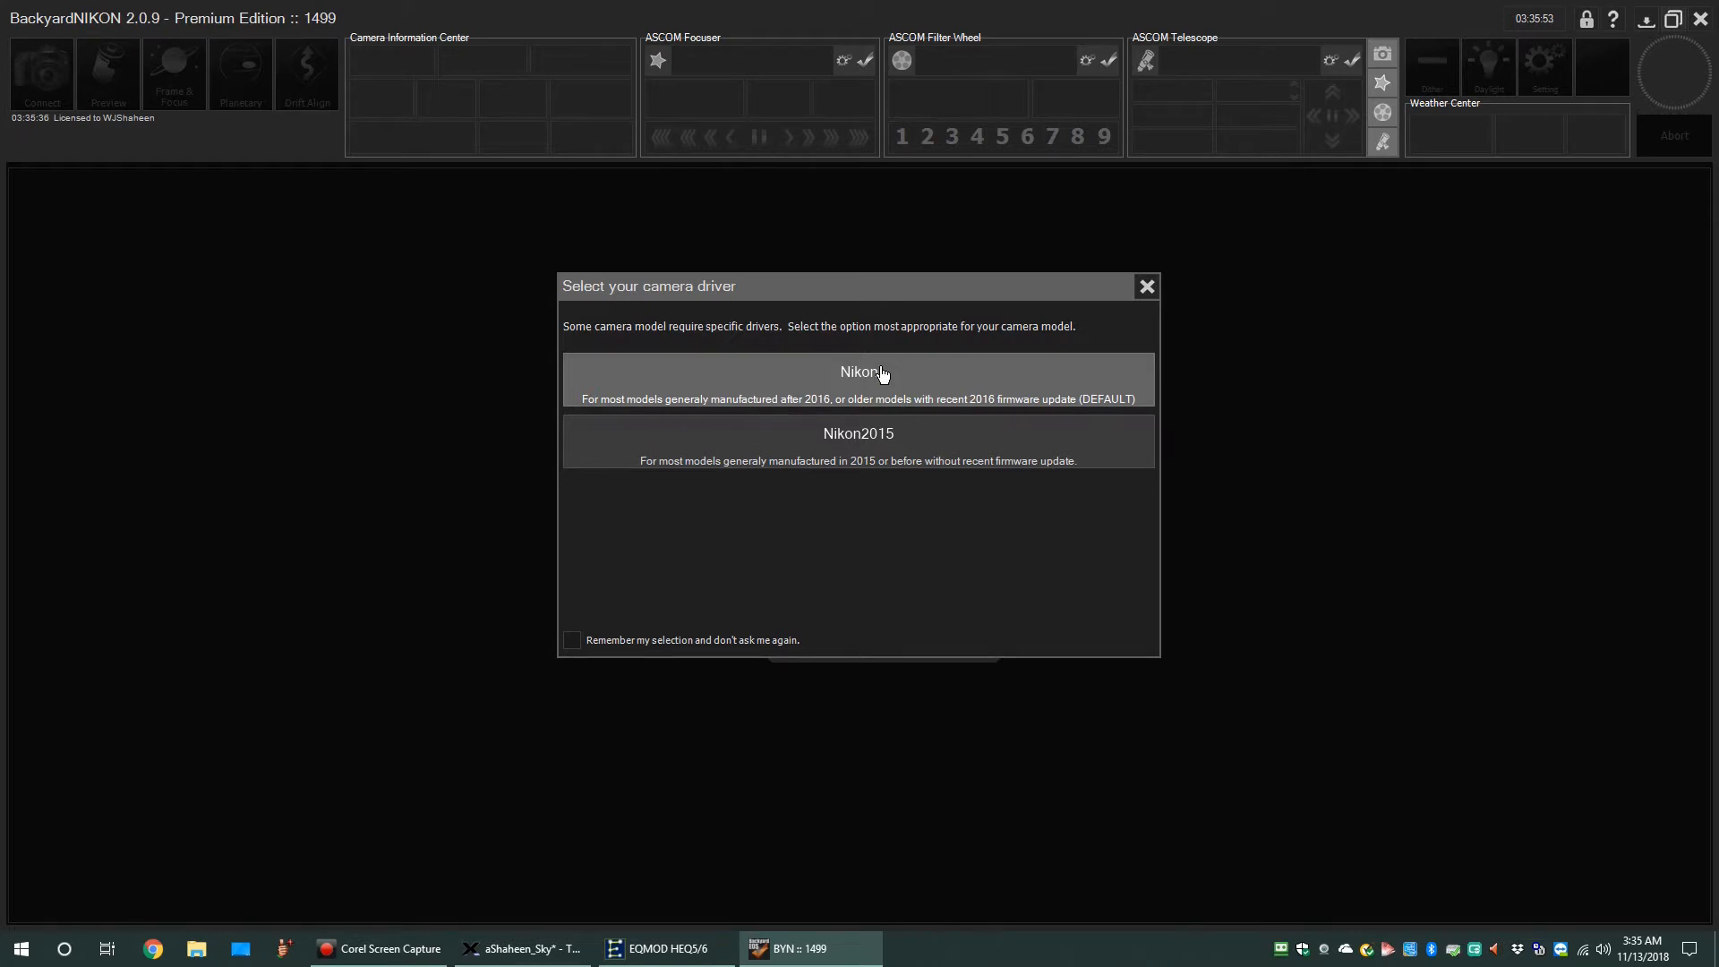
click(882, 373)
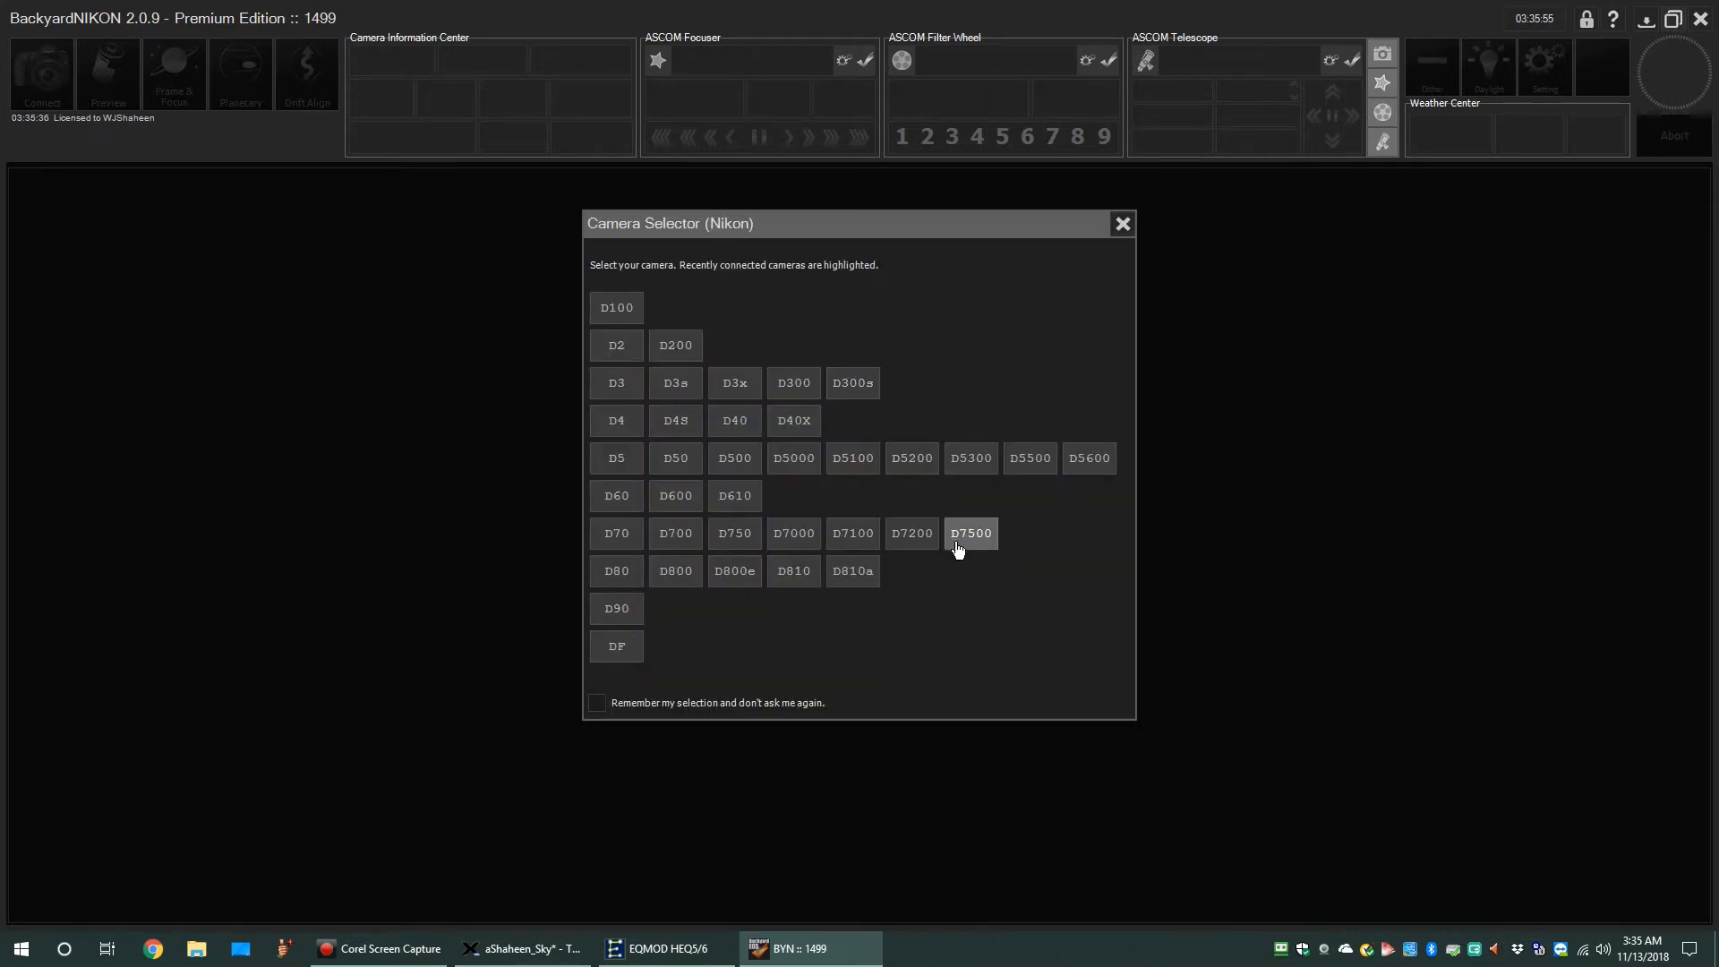
click(964, 546)
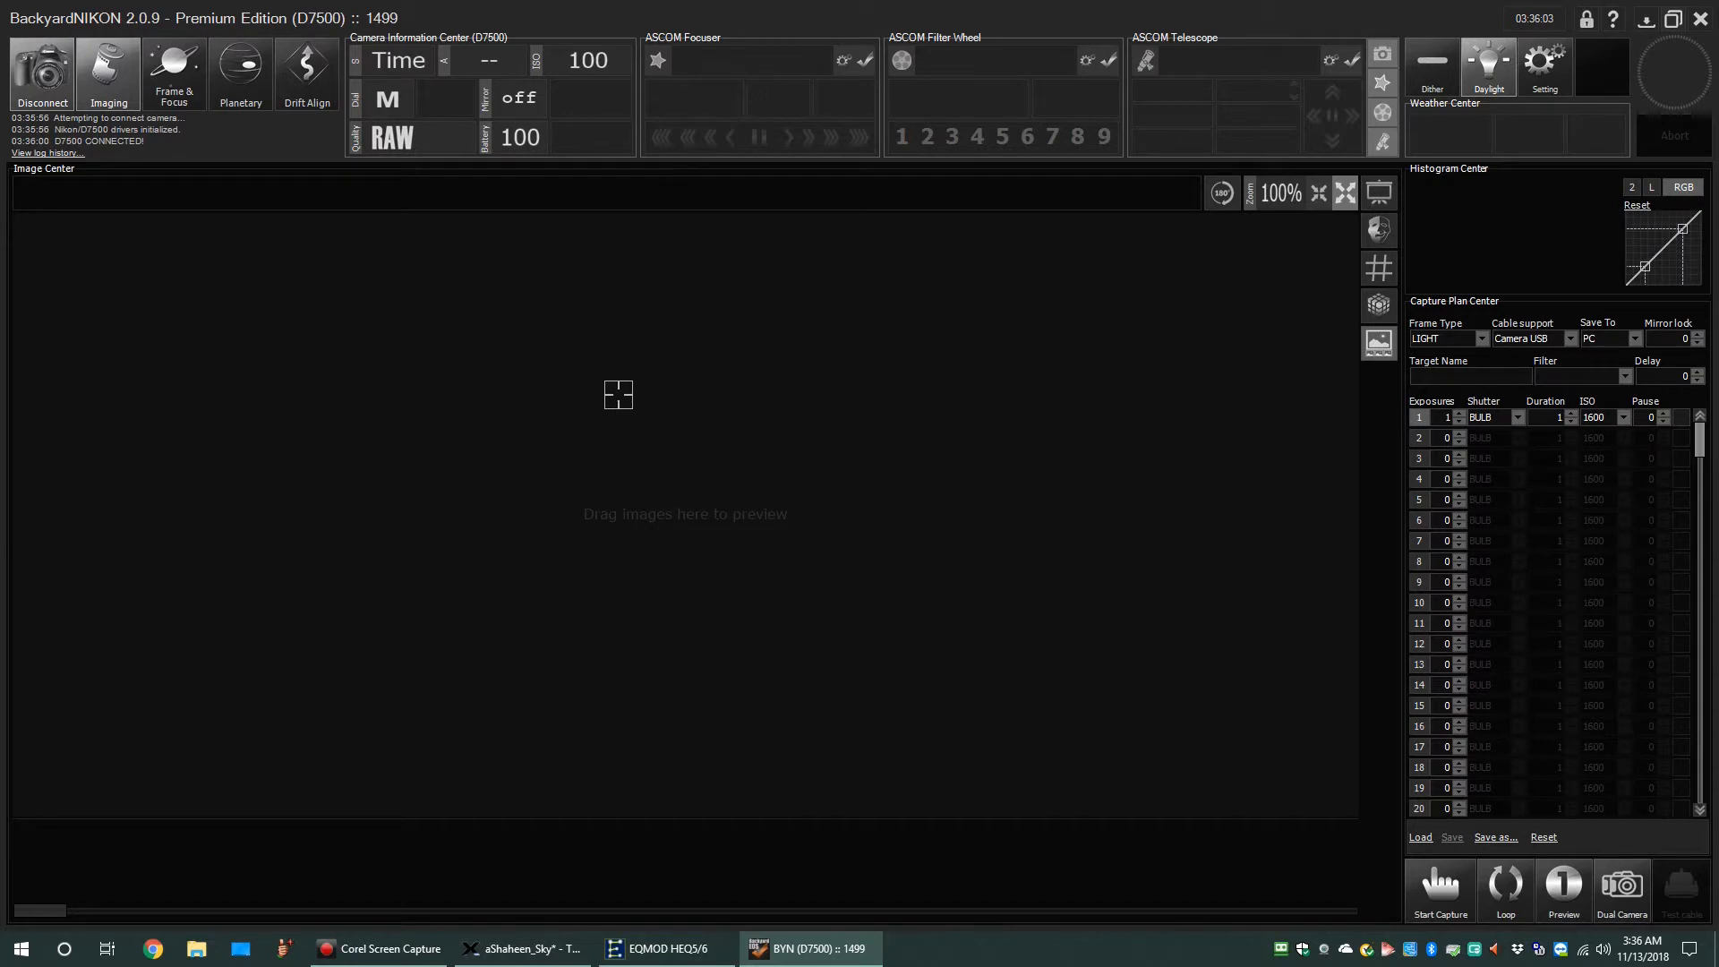
Step: Check the camera's live view in Frame & Focus, return to Imaging mode and minimize the window
click(184, 83)
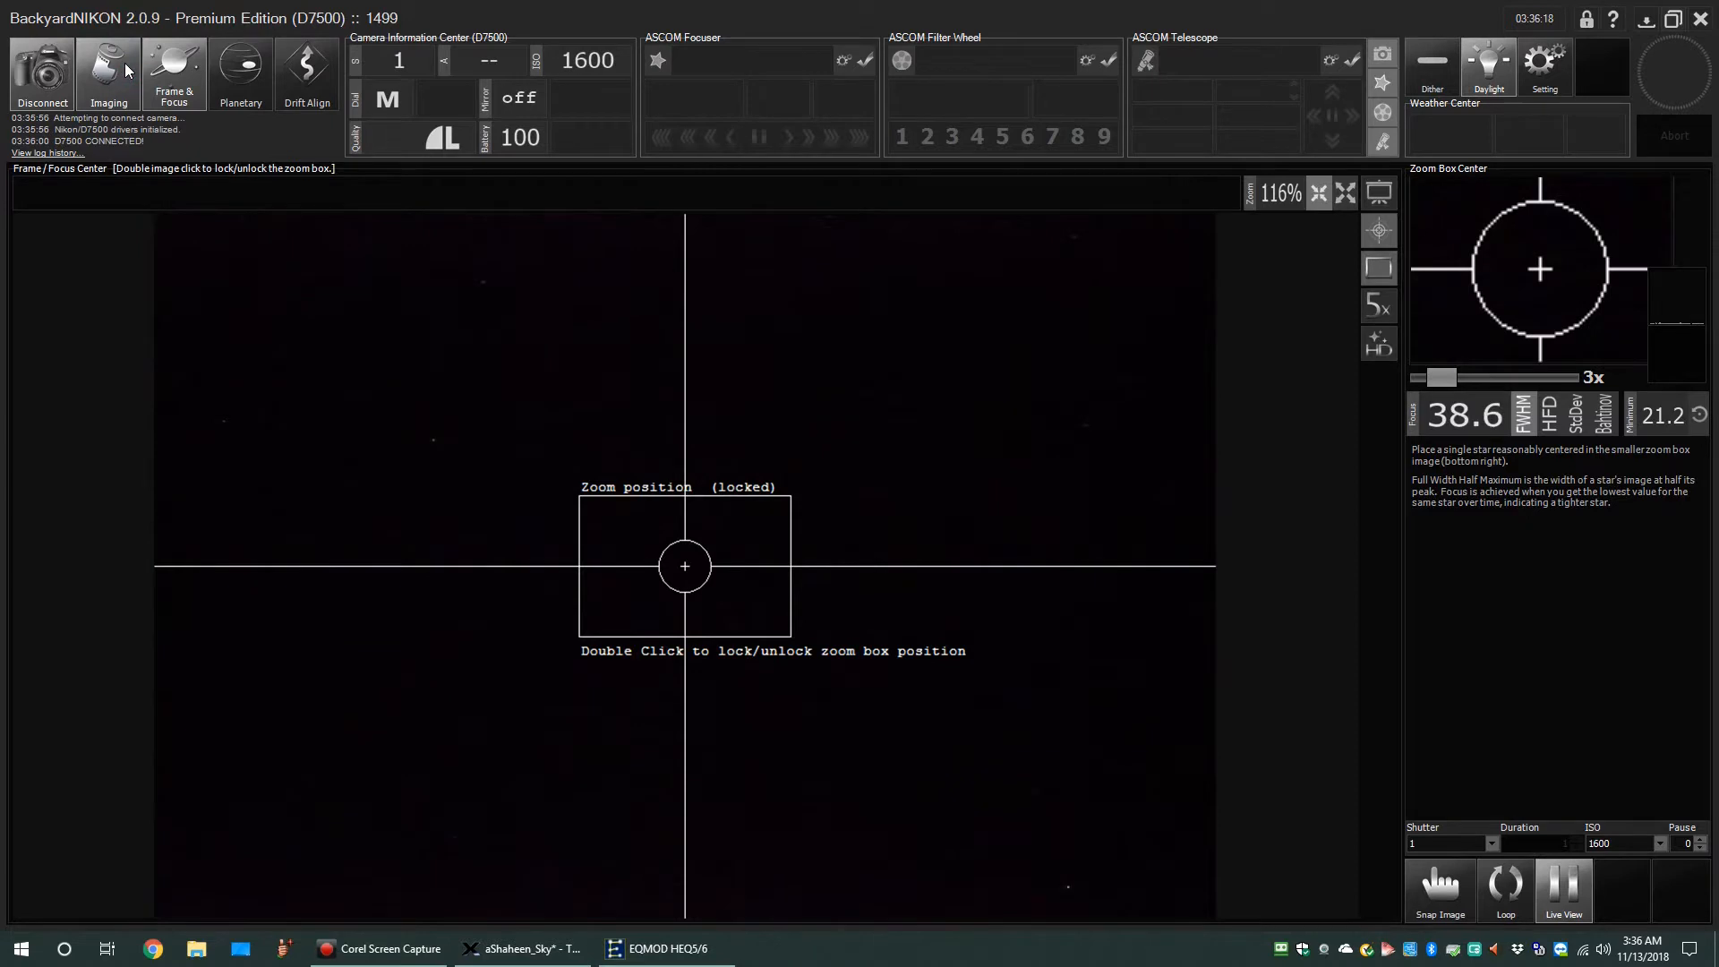
click(128, 69)
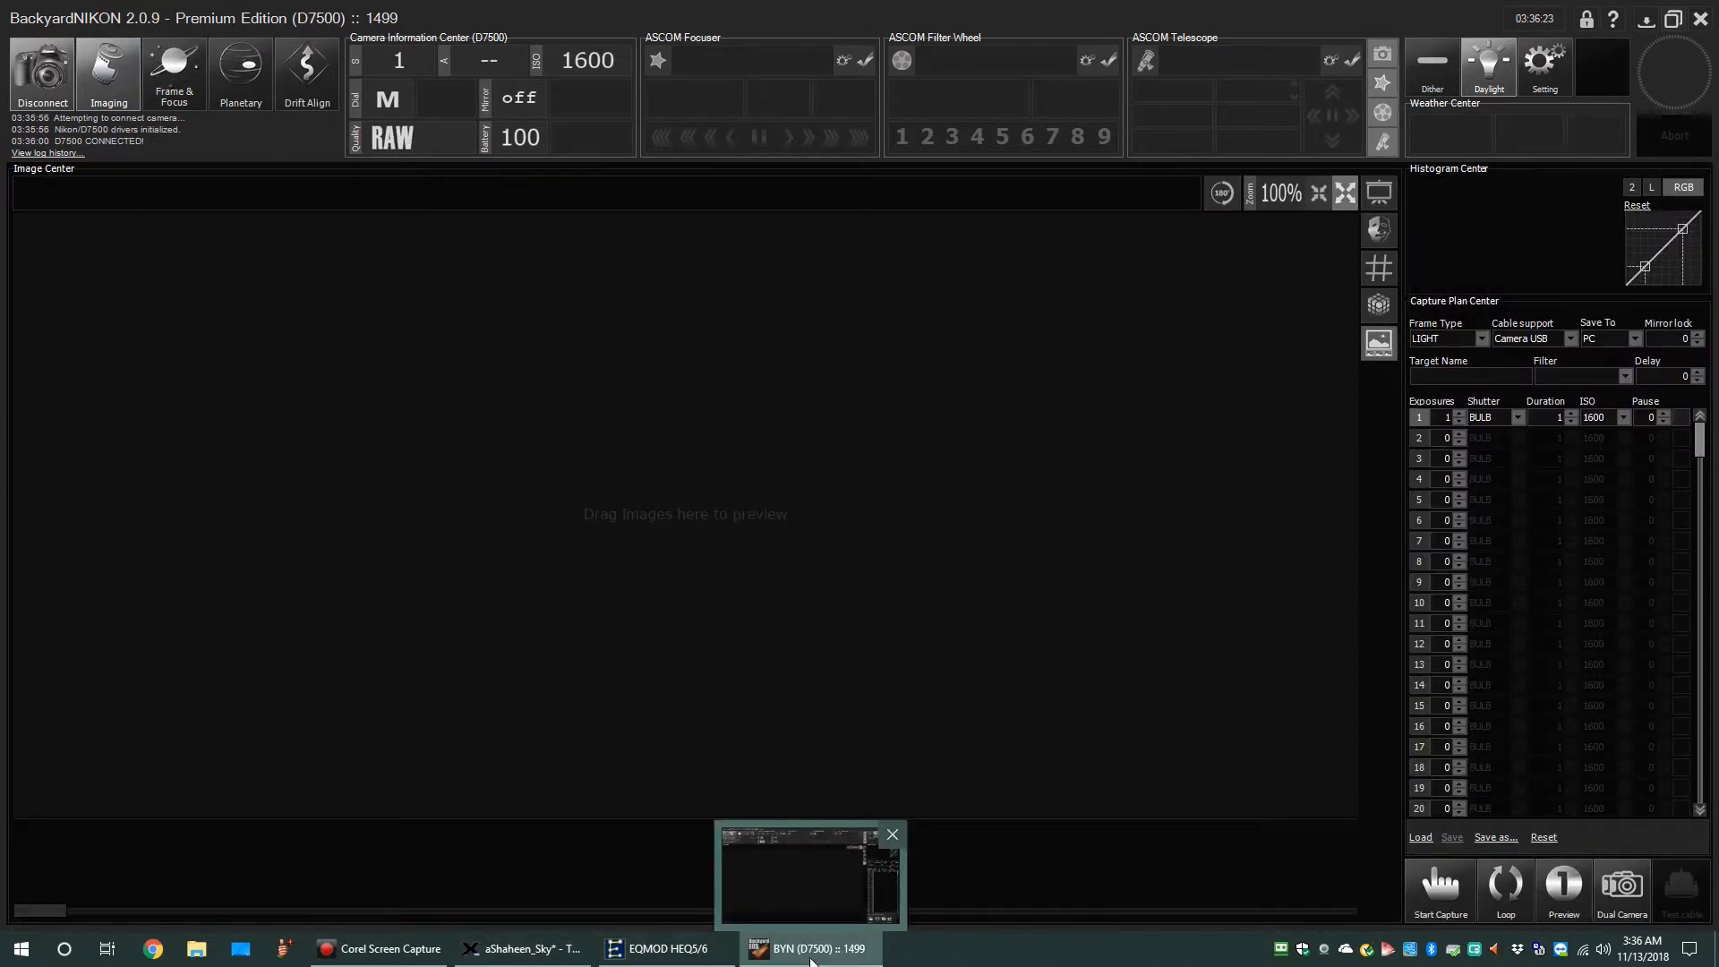
click(811, 949)
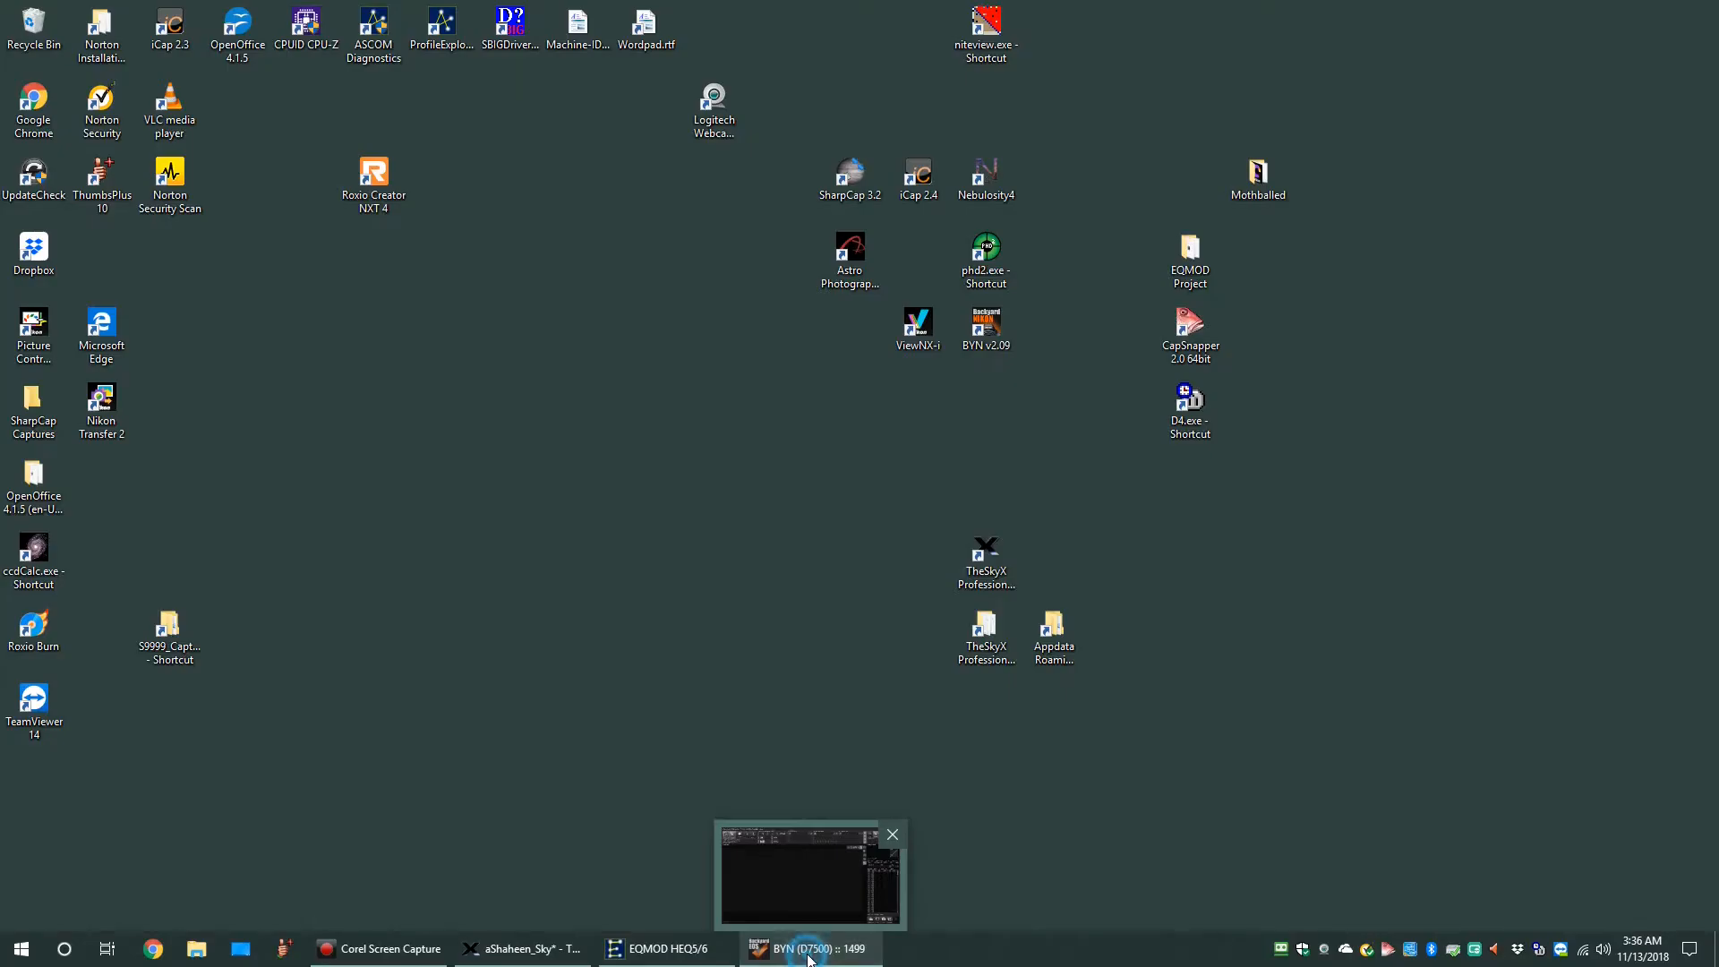
Step: Switch to TheSkyX, maximize its window and connect the O'Telescopes Backyard Nikon camera
click(540, 960)
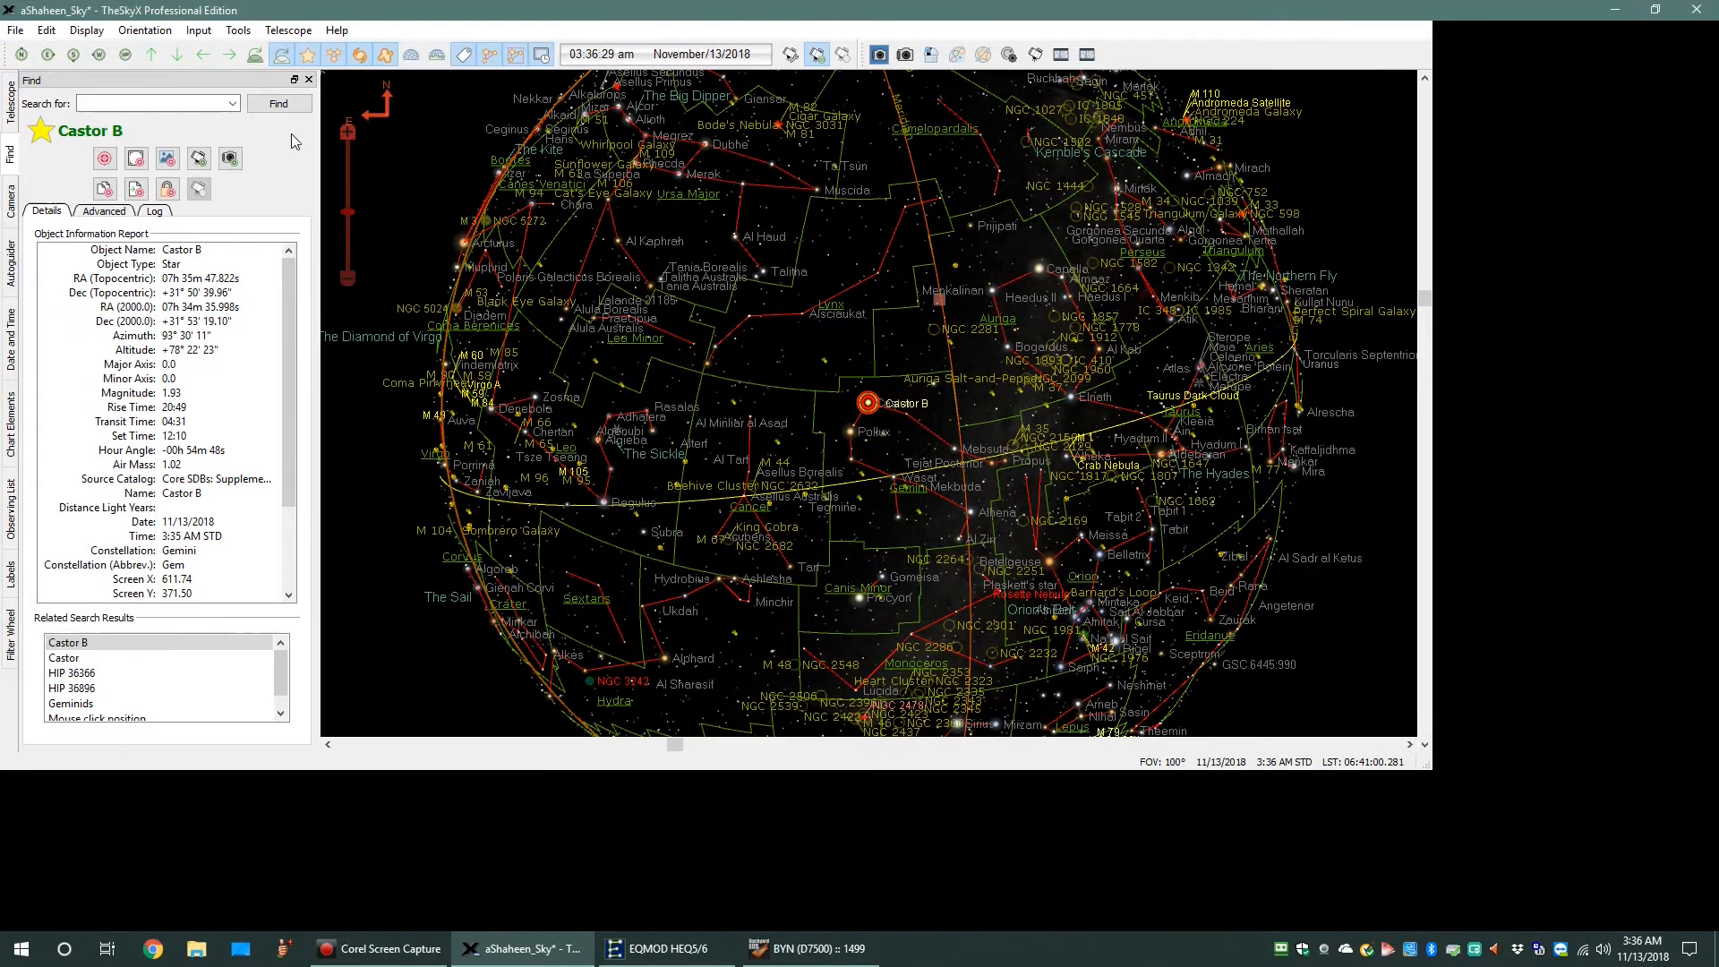
click(1371, 8)
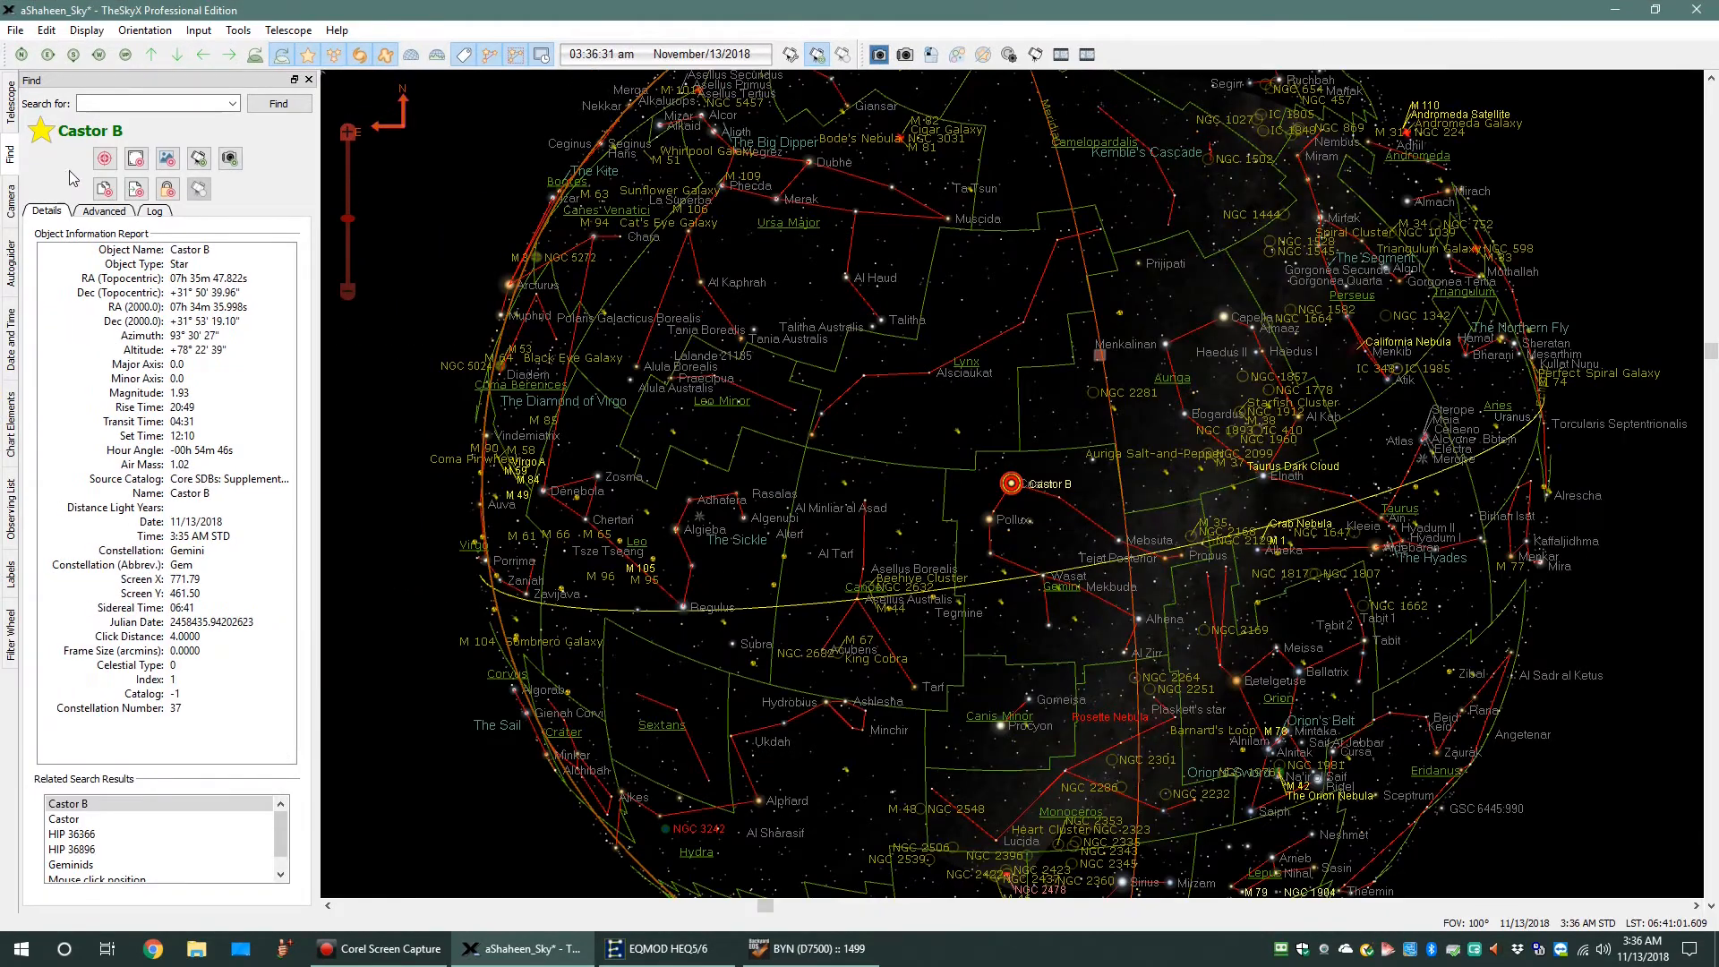
click(12, 202)
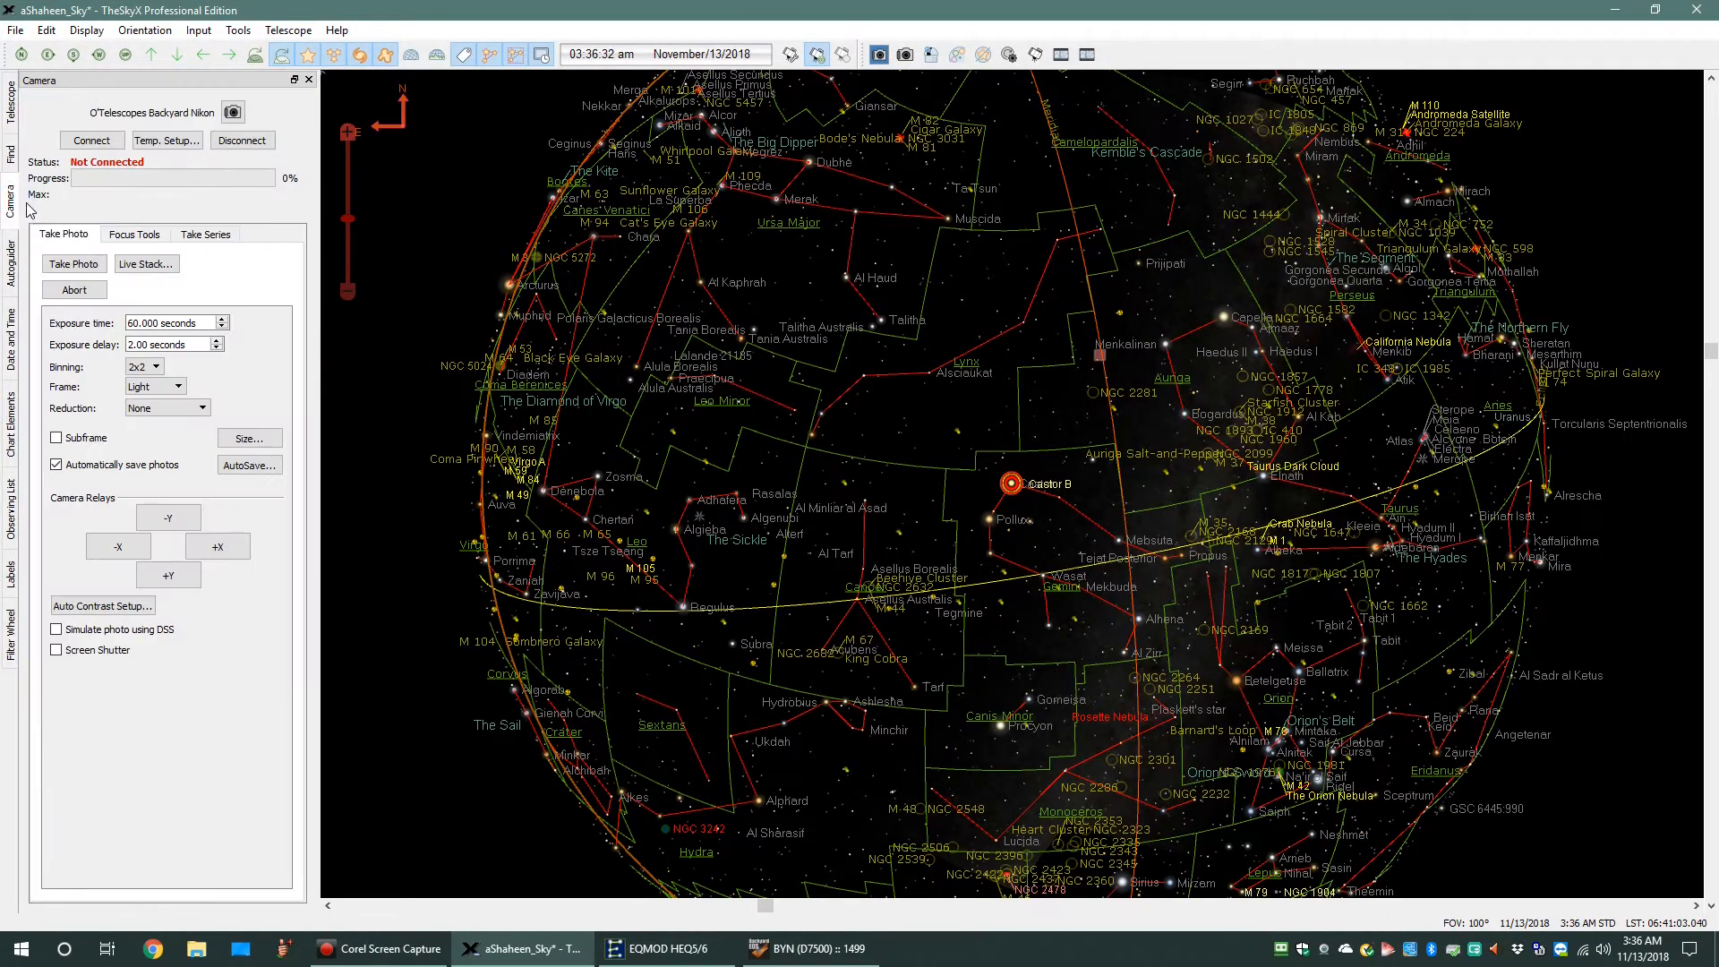
click(90, 140)
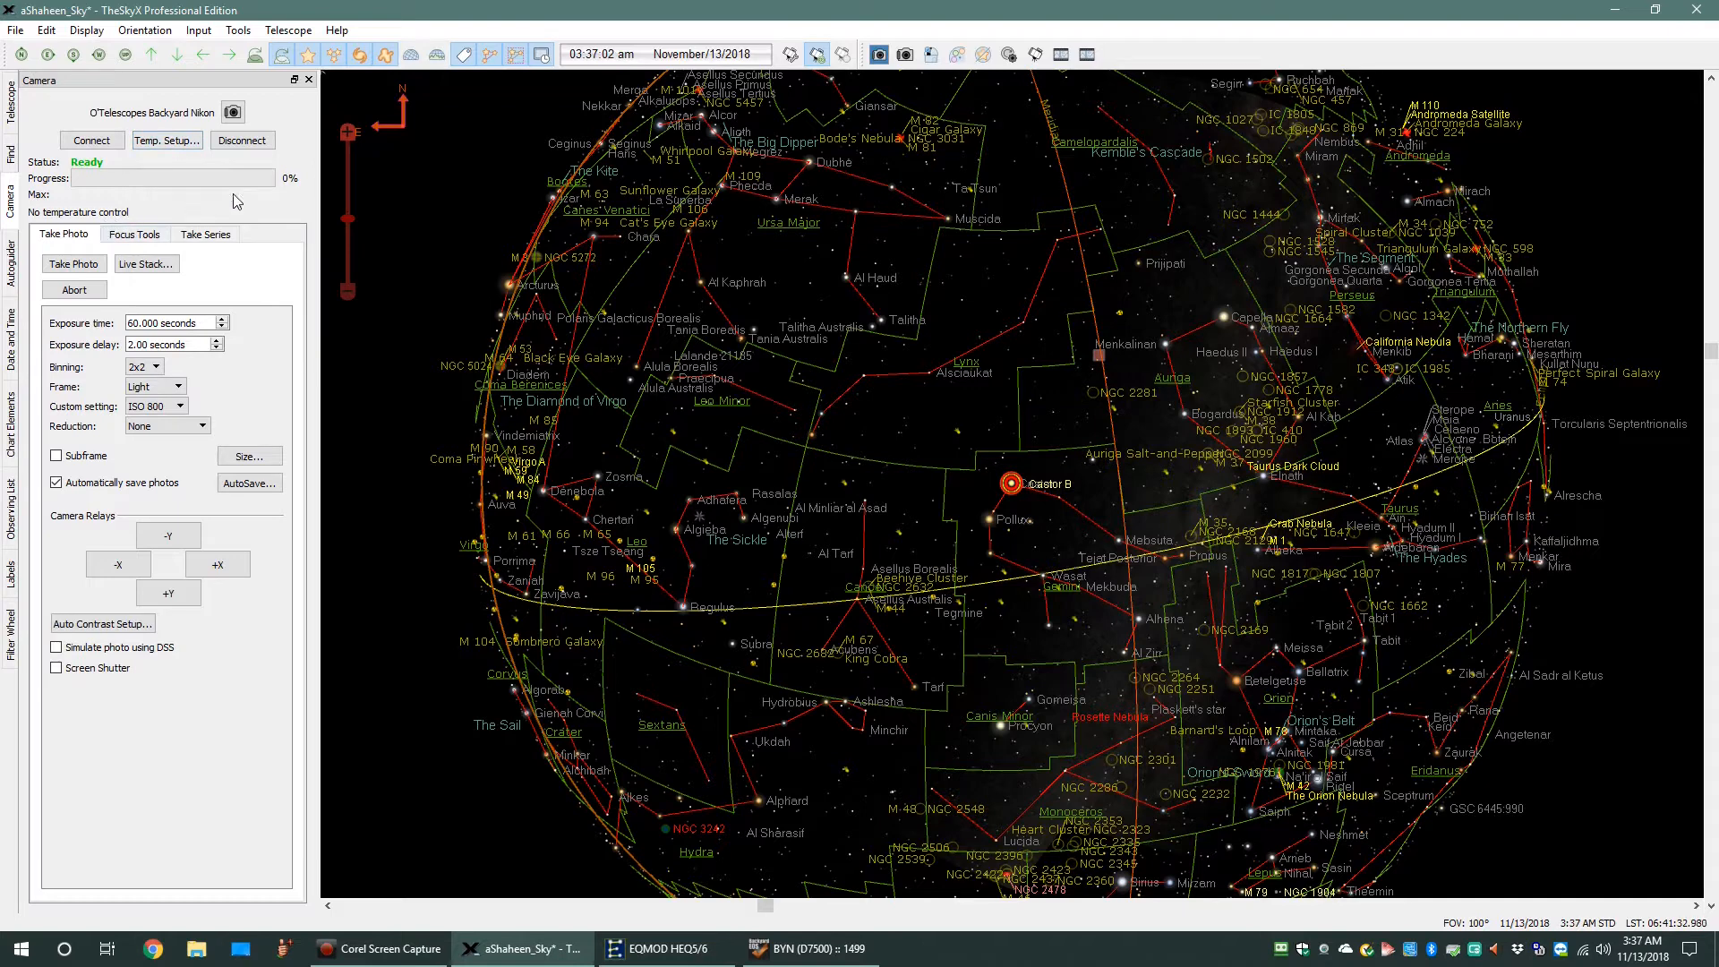
Step: Set the camera's exposure time to 4 seconds and its custom setting to ISO 1600
triple_click(199, 323)
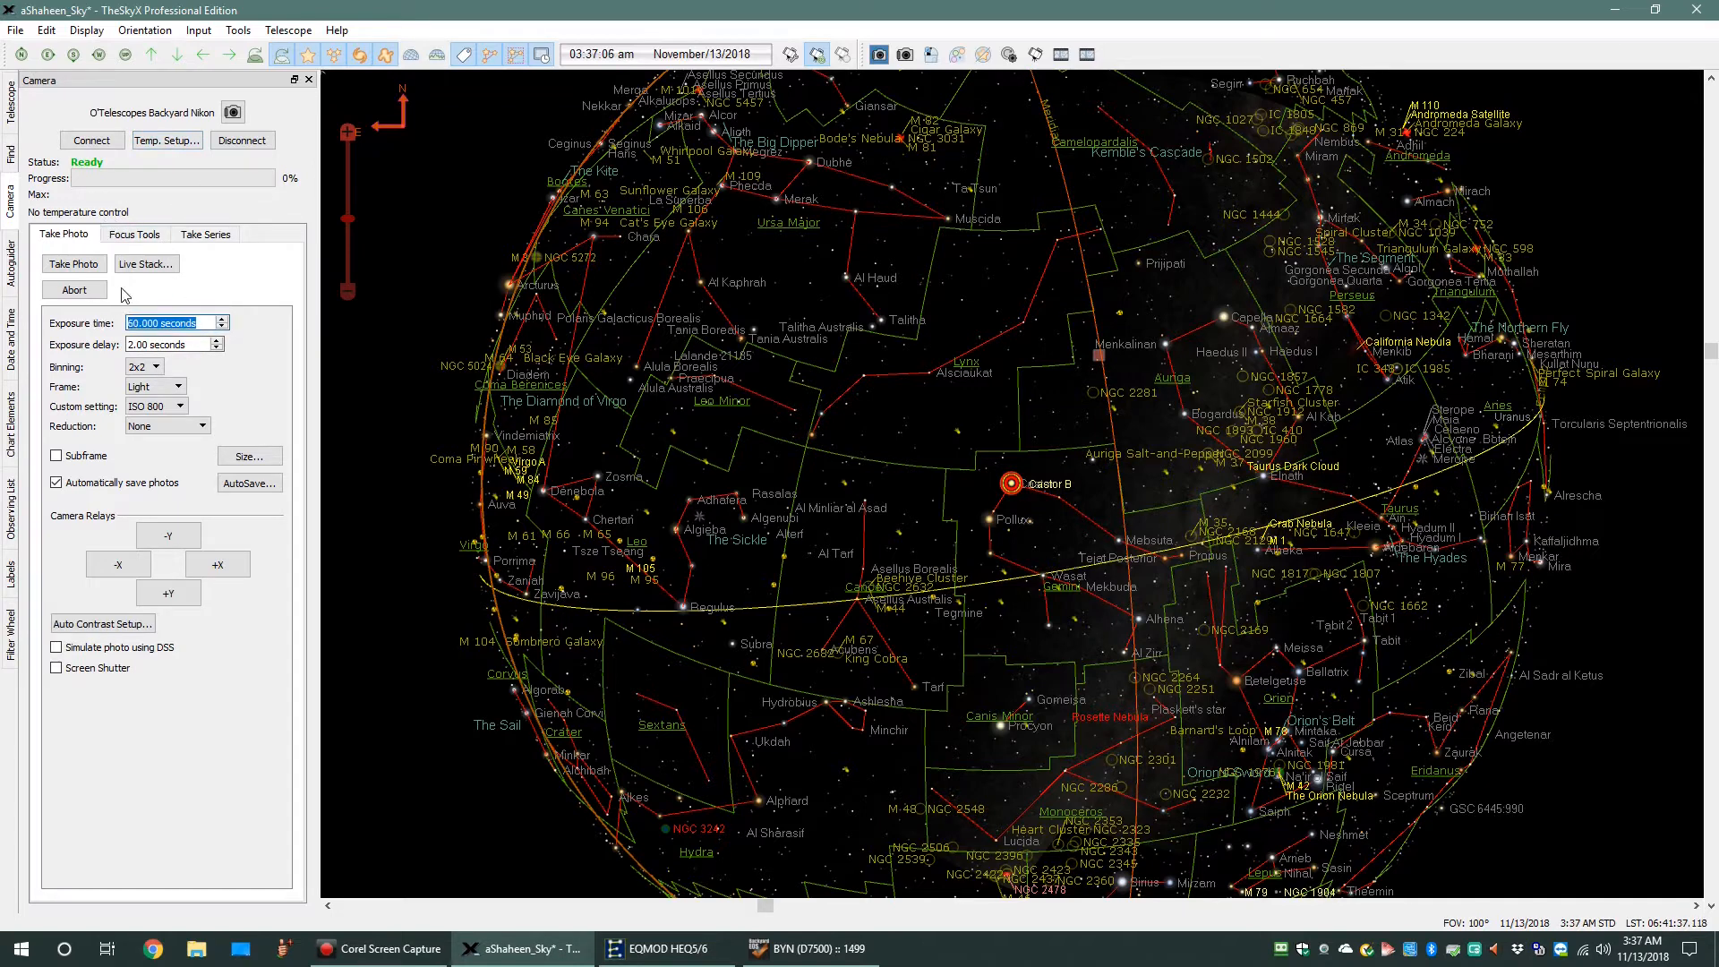
text(4)
click(181, 407)
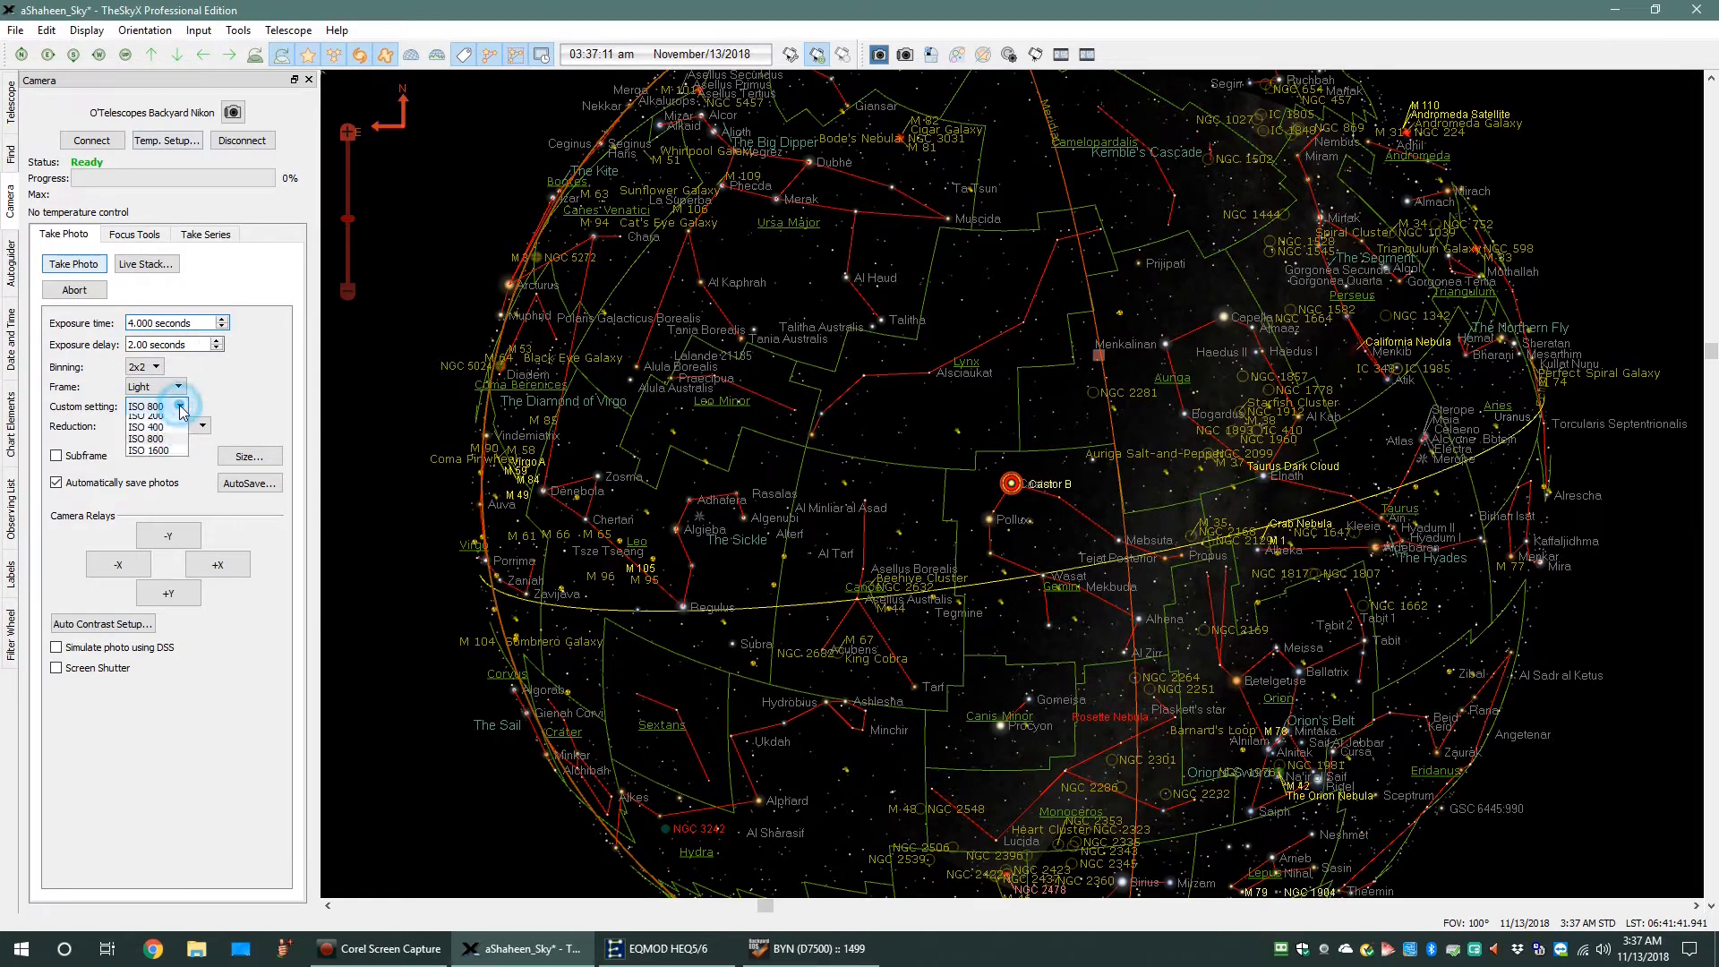
click(176, 457)
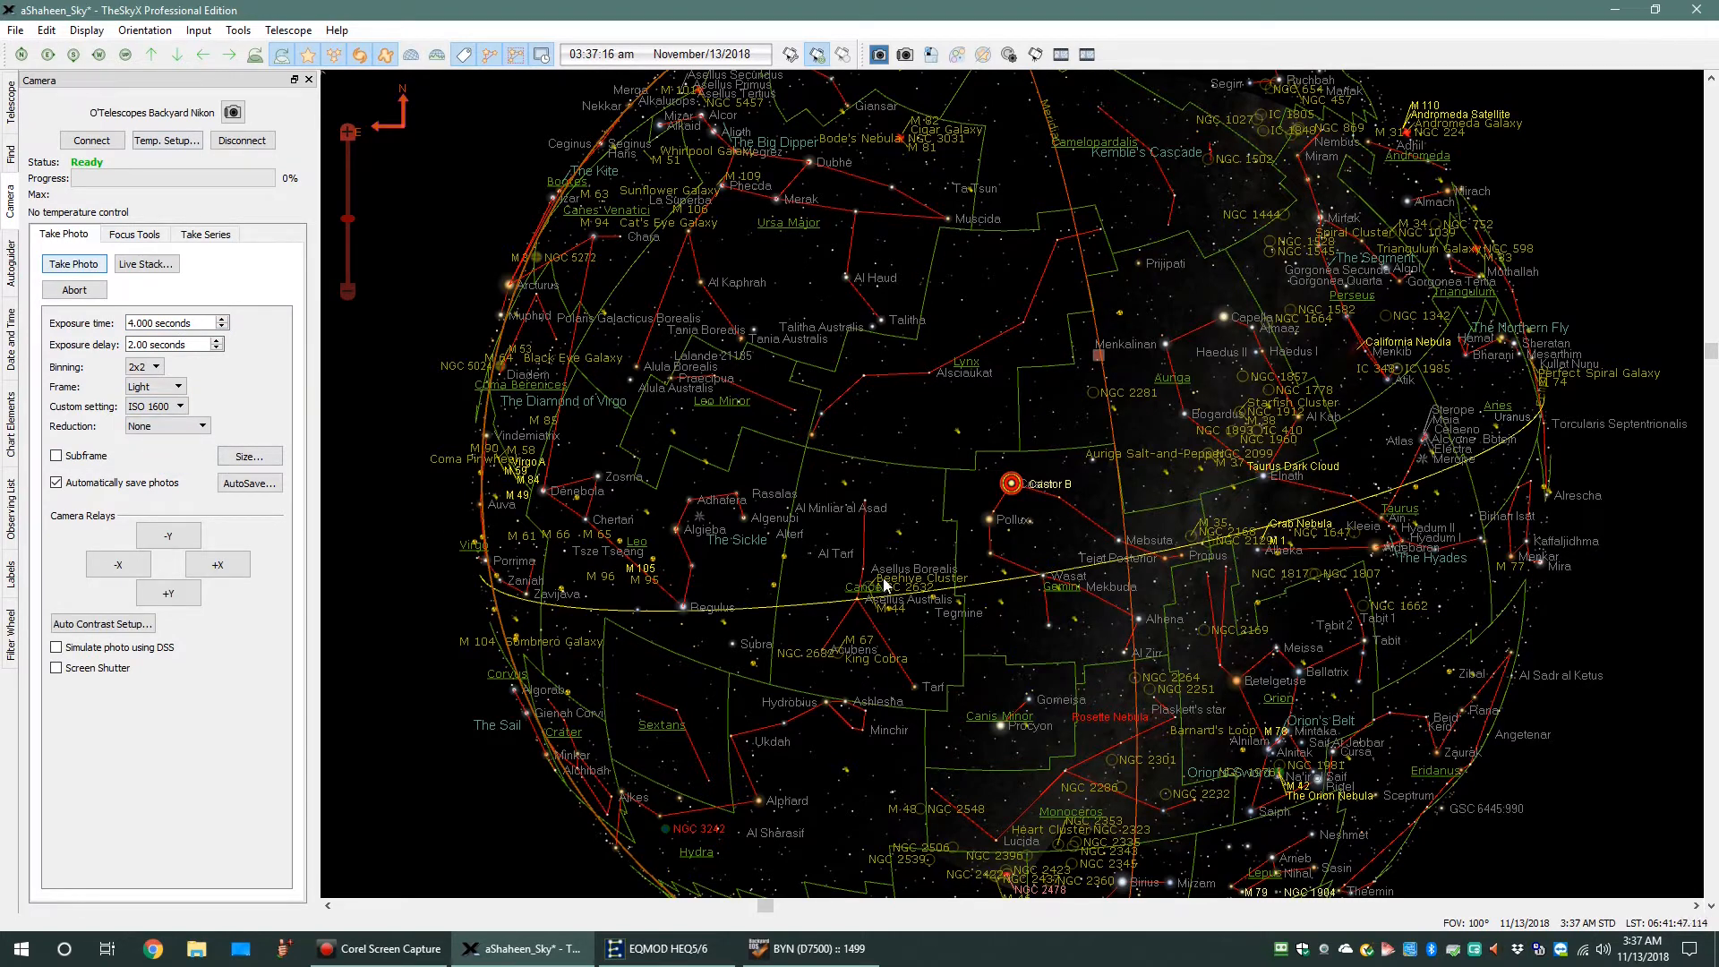
Step: Take a photo of the current sky field with the connected camera
mouse_move(884, 584)
click(94, 293)
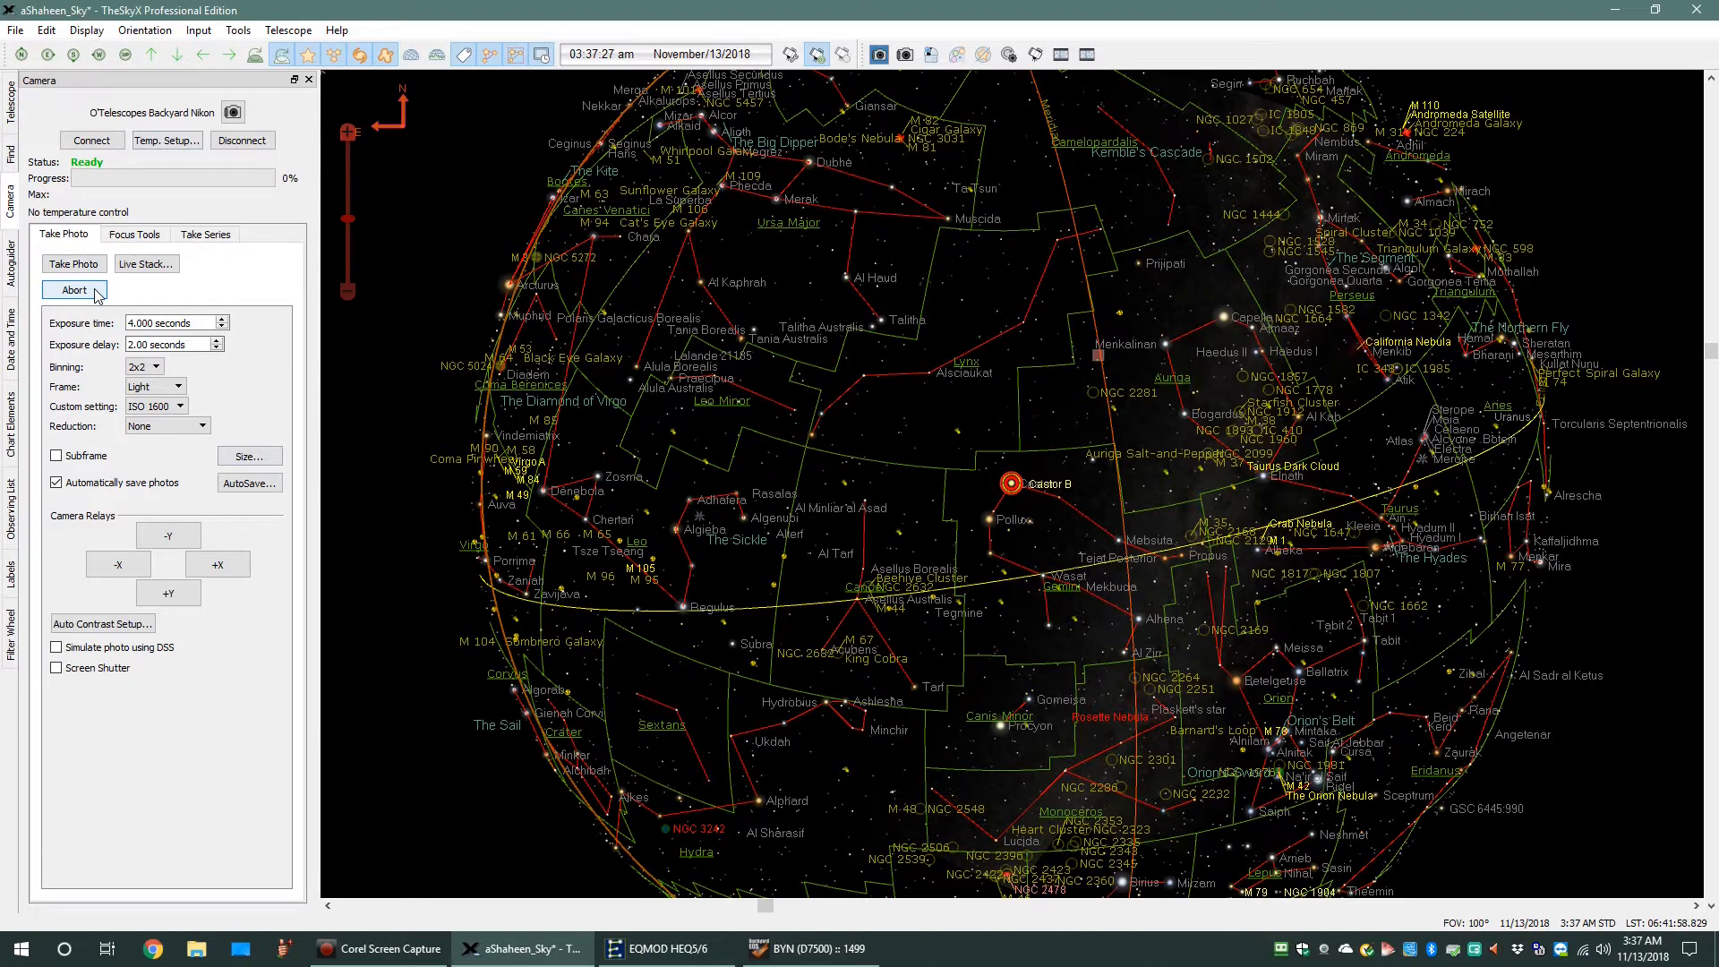
click(84, 278)
click(87, 275)
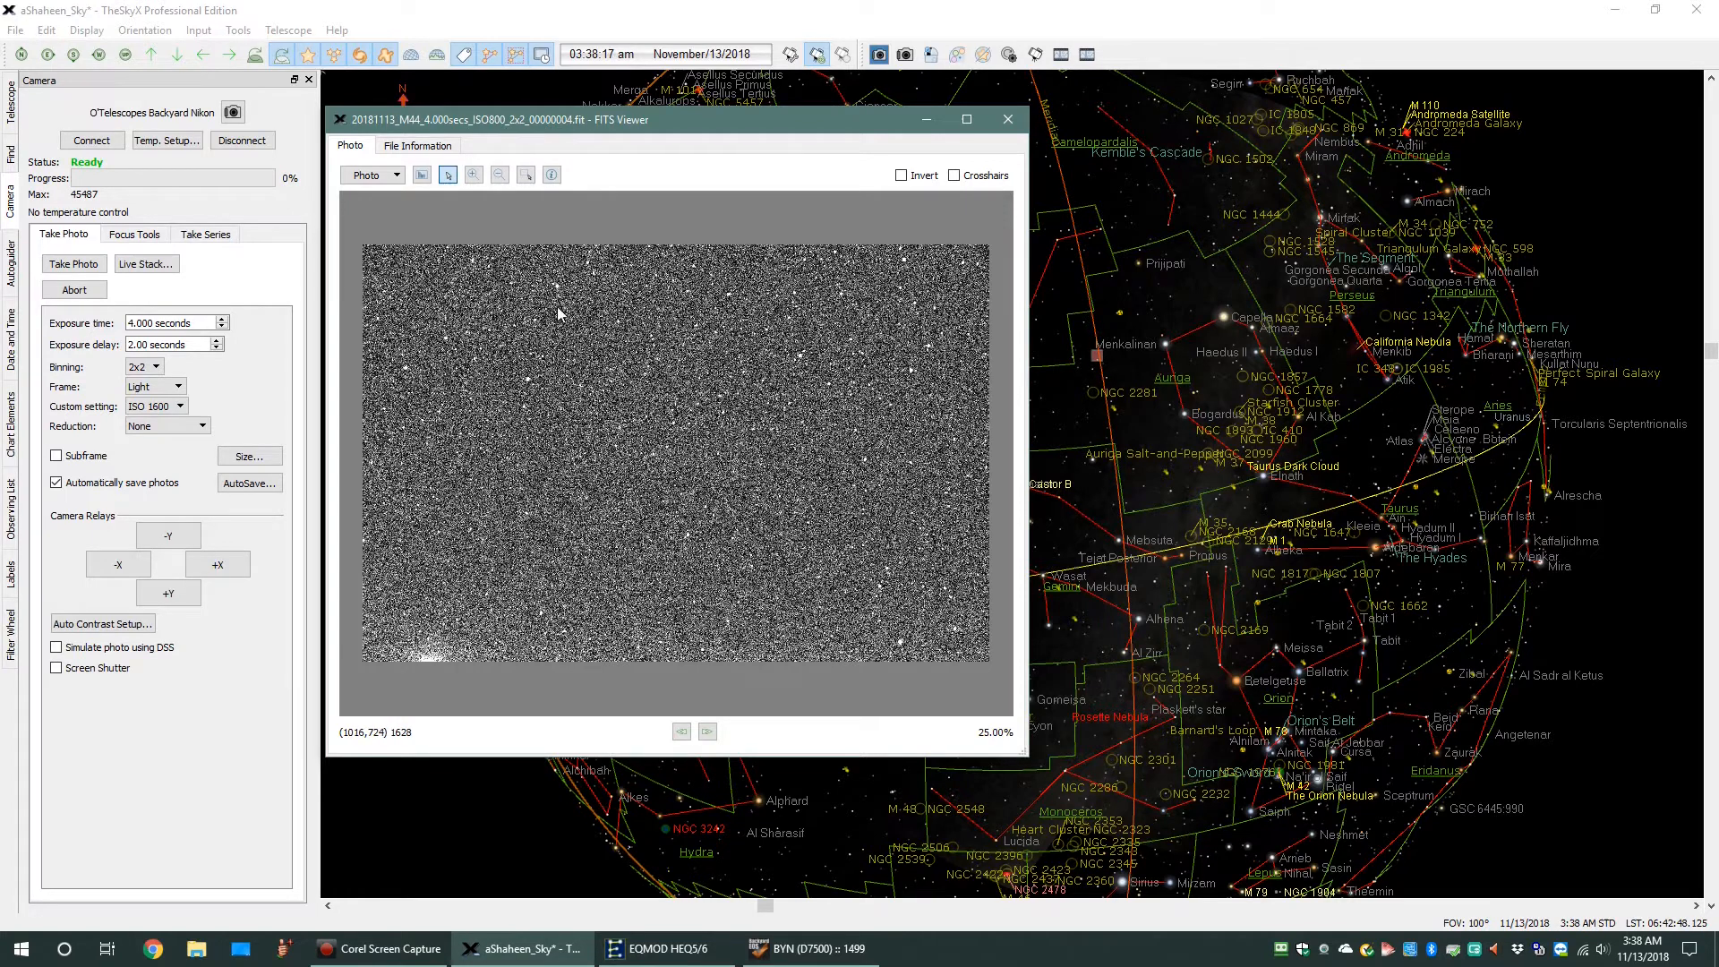
Step: Send the photo to Image Link and find its astrometric solution with a known image scale of 2 arcsec/pixel
click(398, 177)
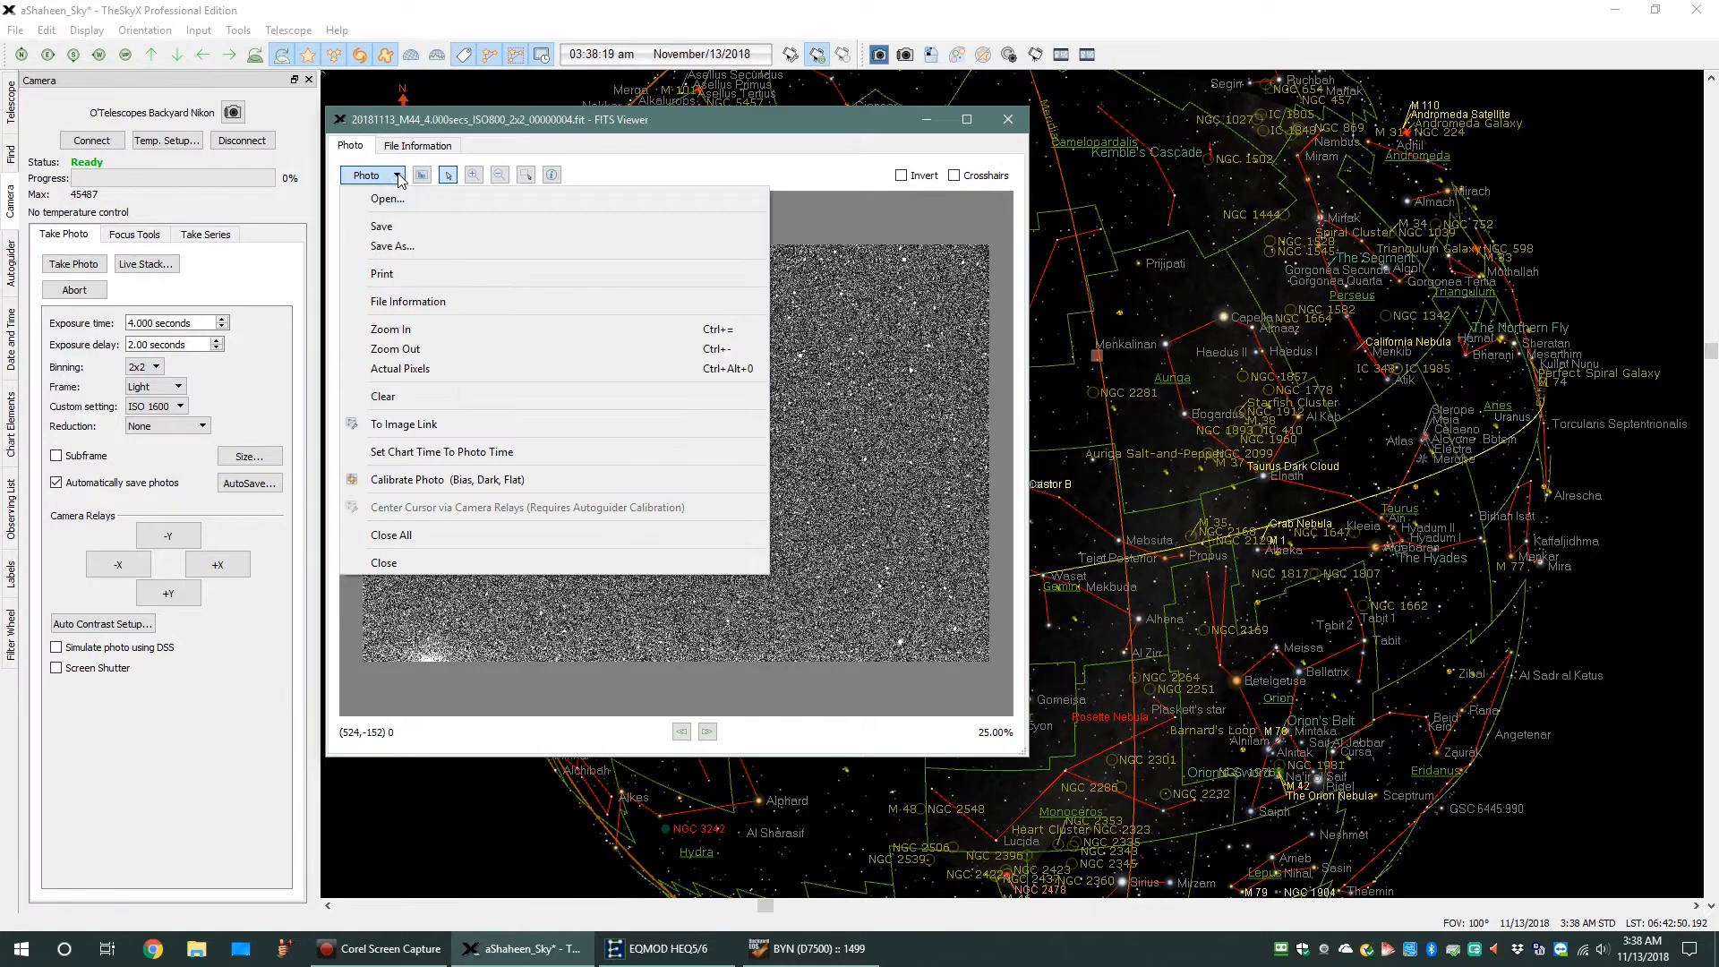
click(422, 426)
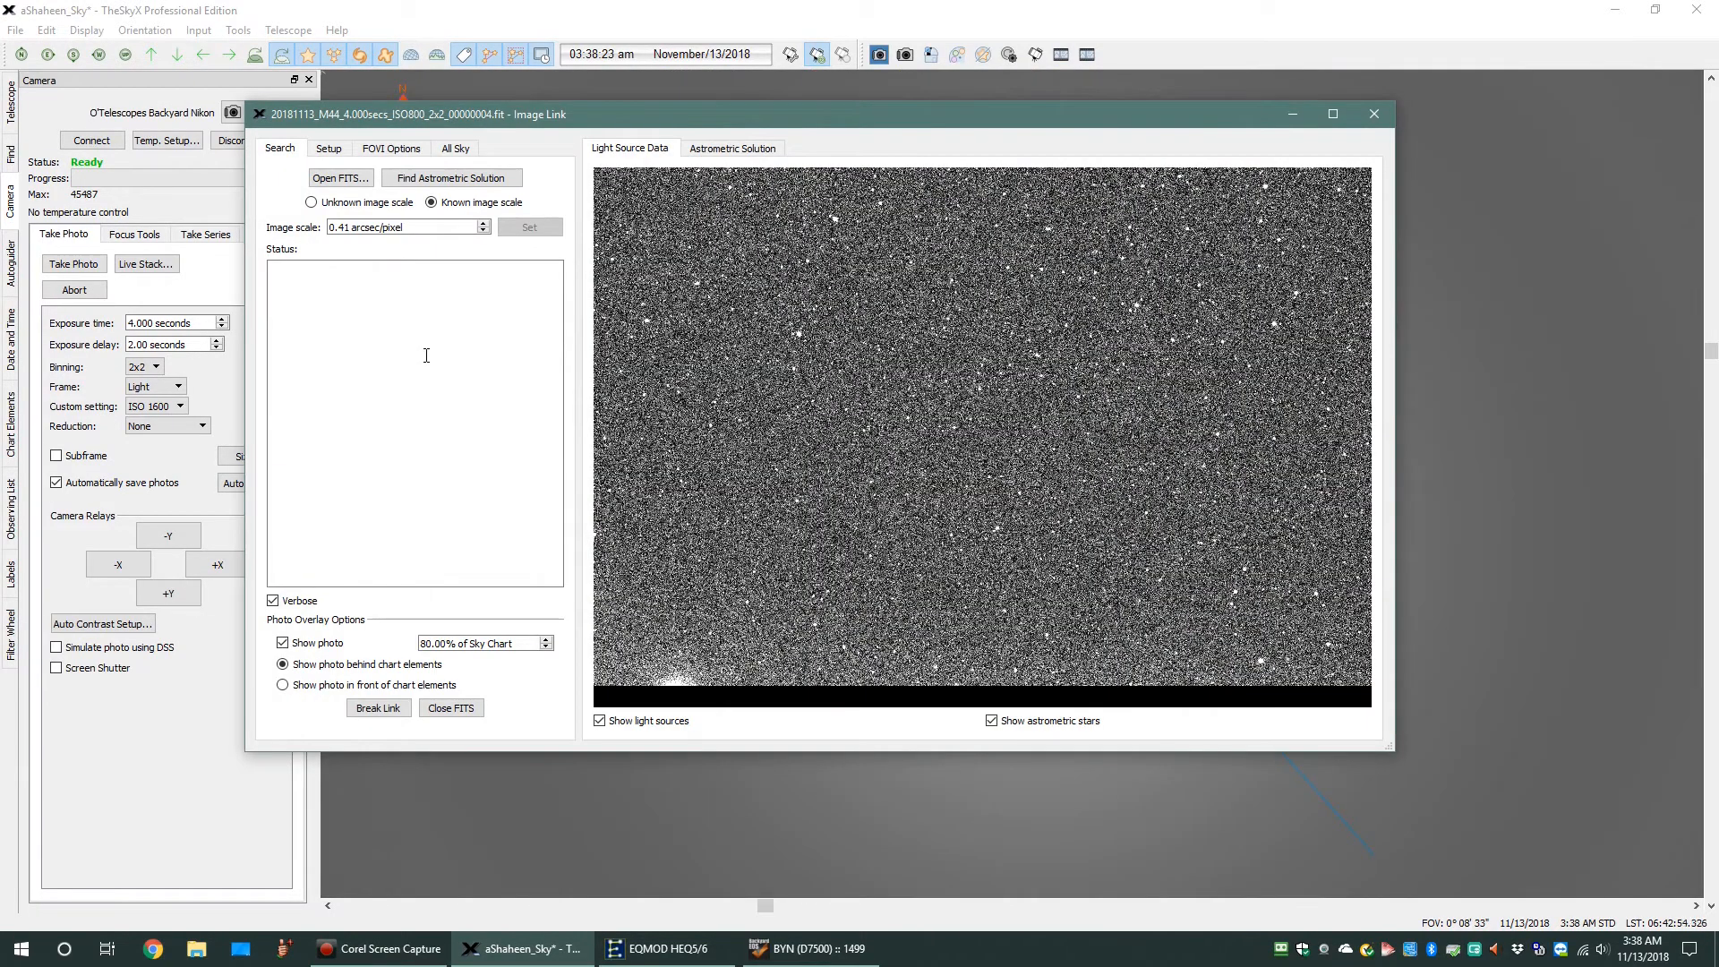
drag(441, 226, 292, 219)
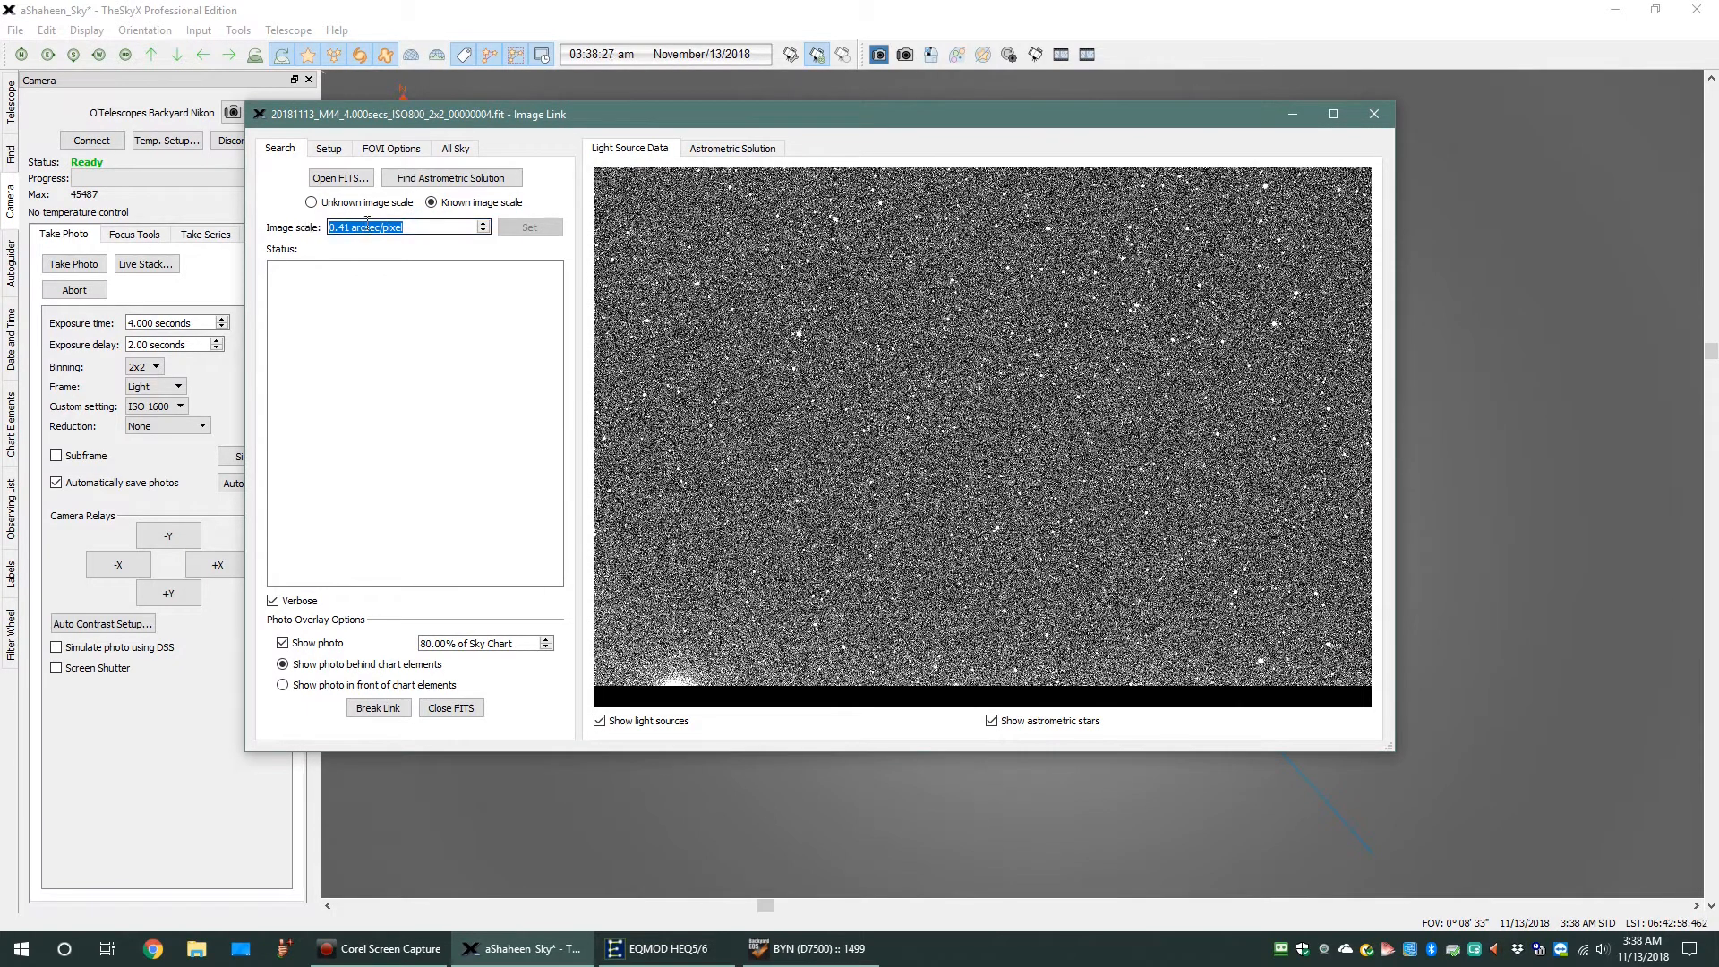
text(2)
click(475, 172)
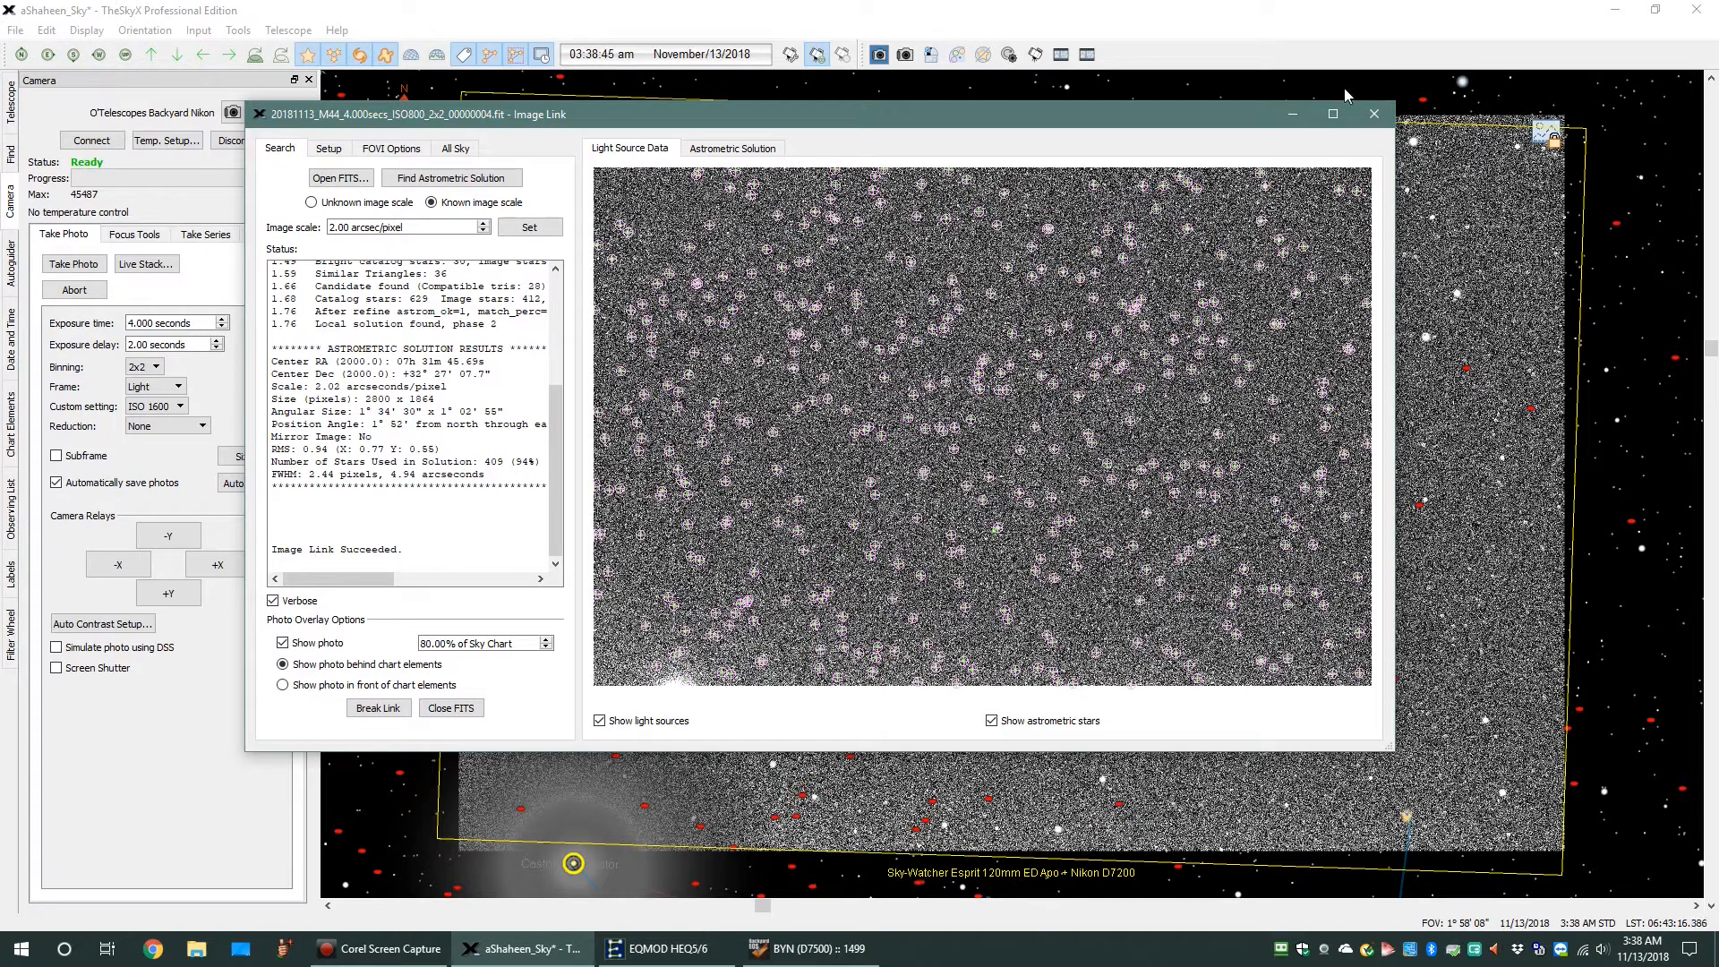
Step: Minimize the Image Link window and select the Castor B Image Link Photo on the sky chart as the target
click(1295, 115)
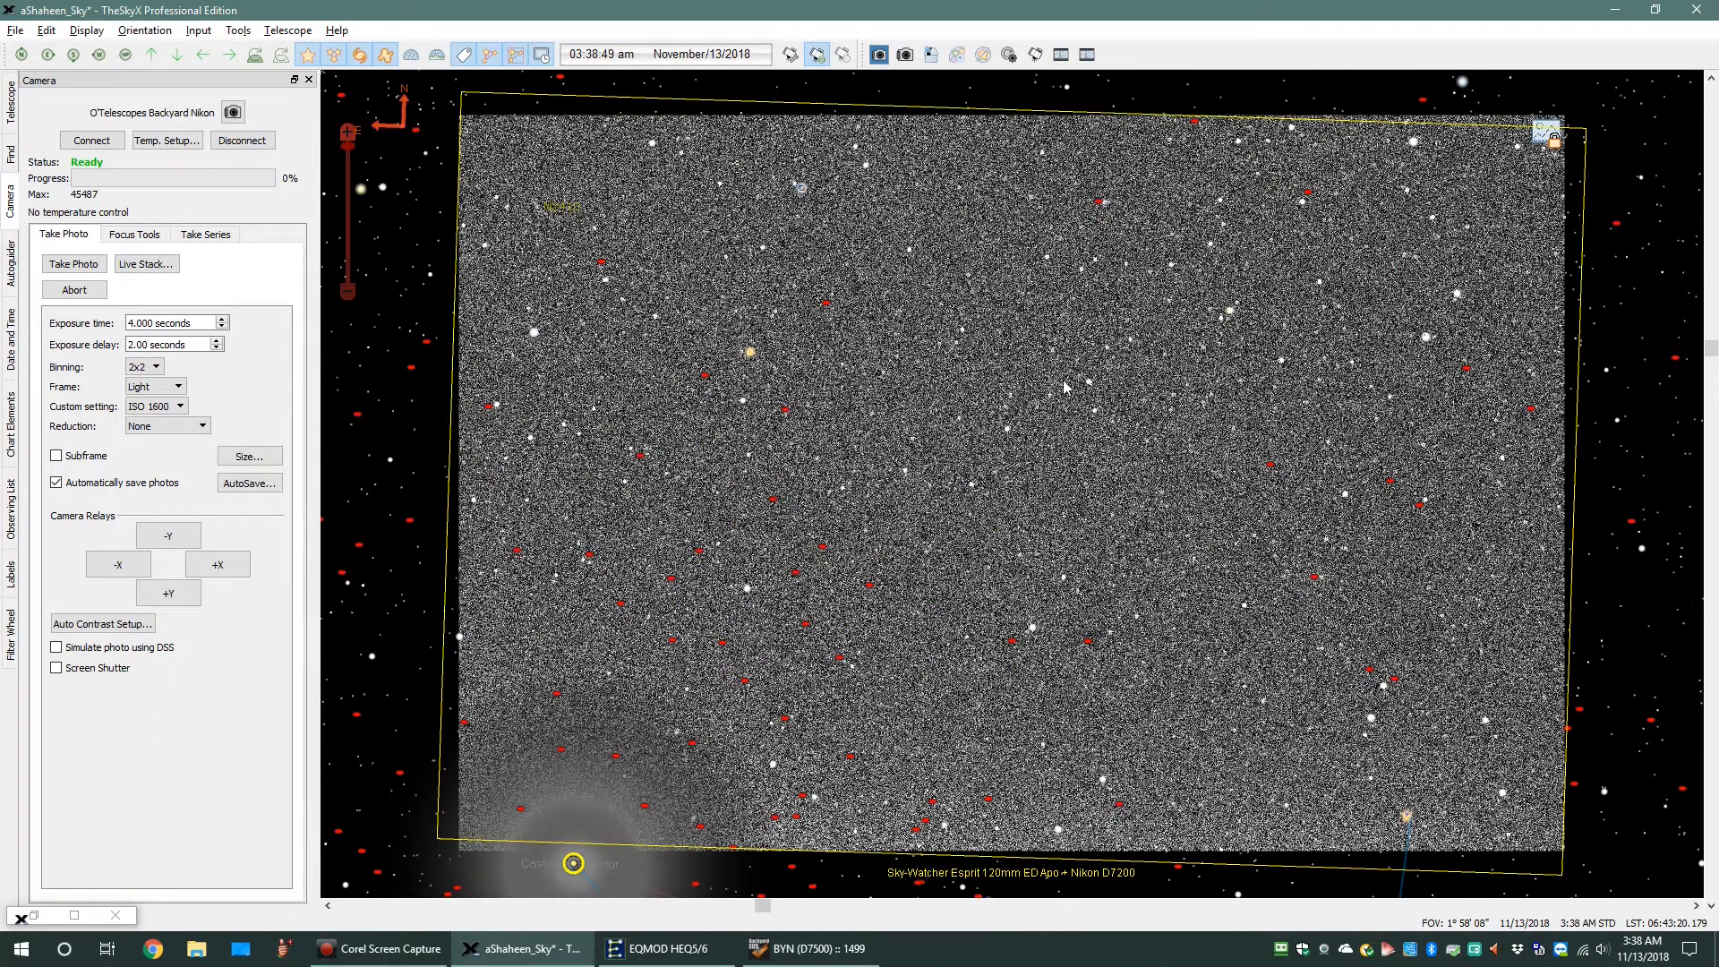
mouse_move(1065, 387)
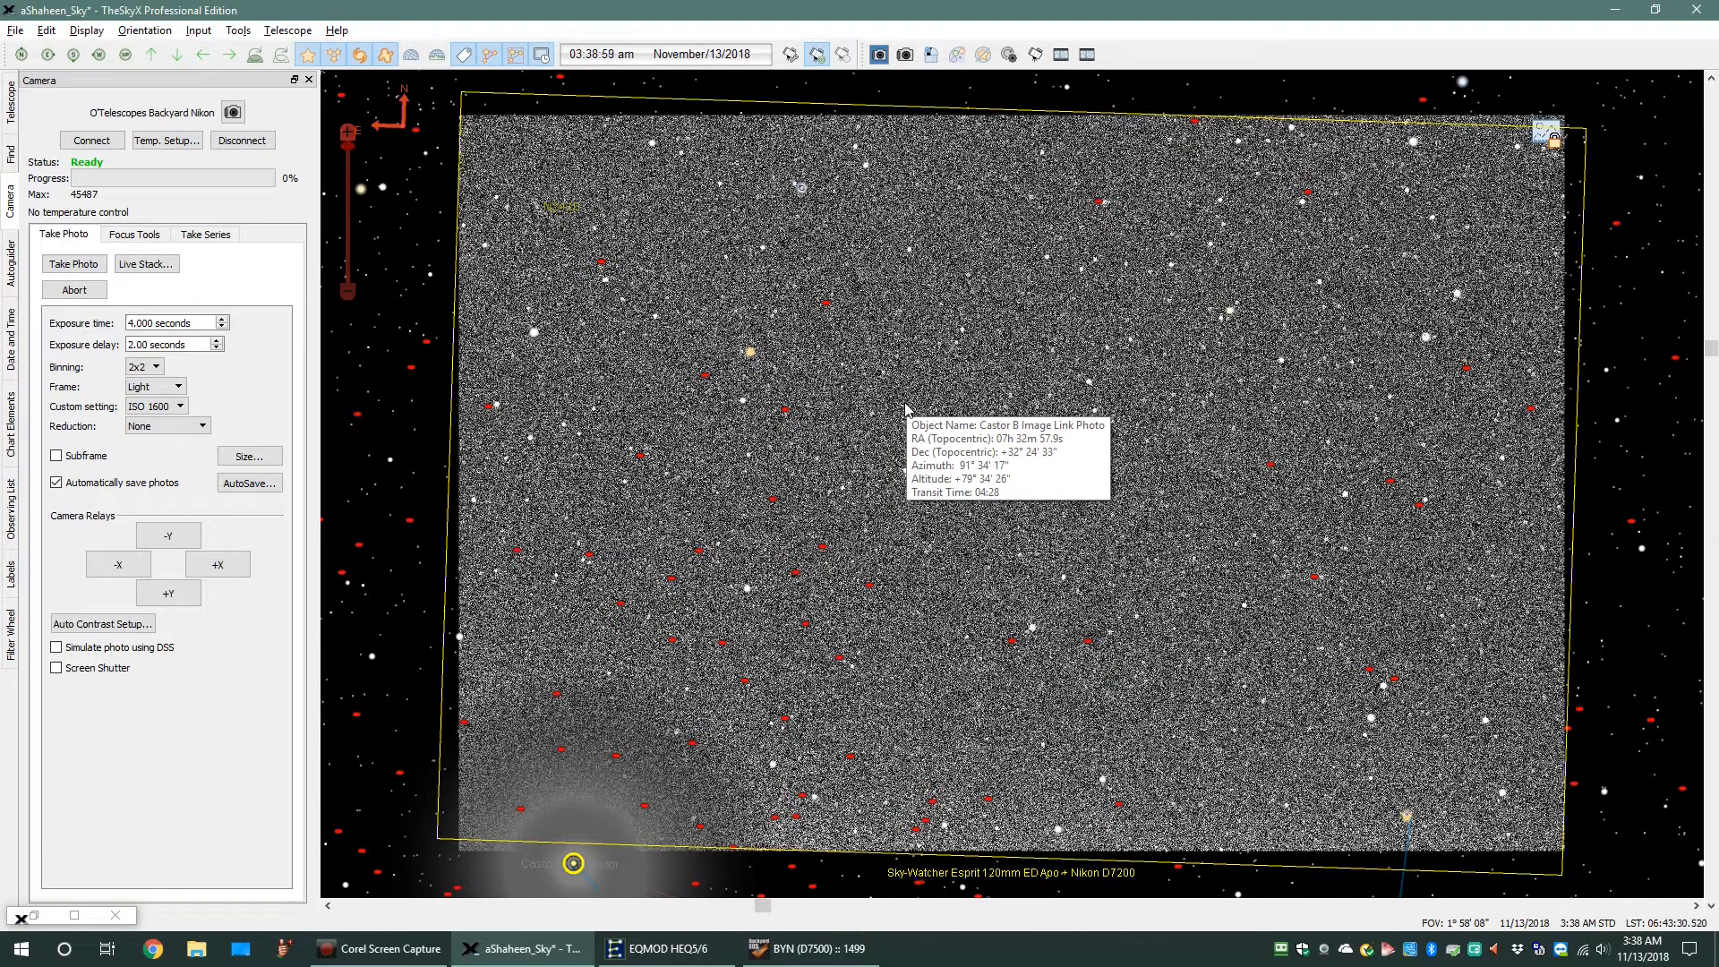
click(985, 514)
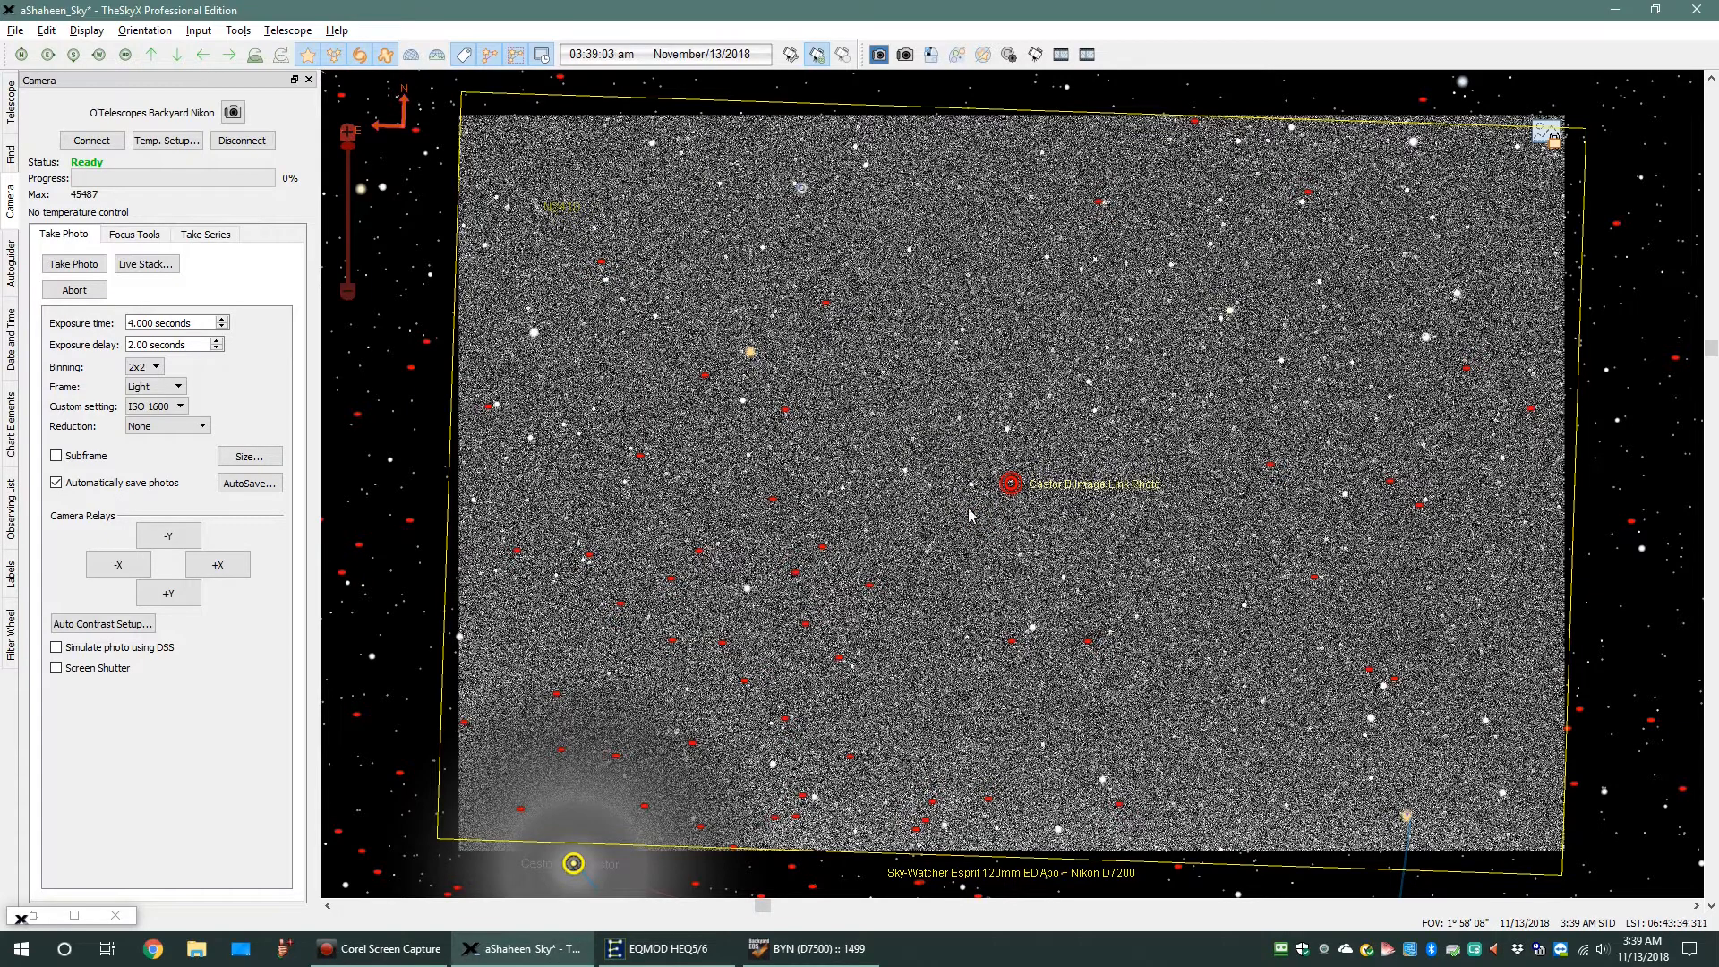
right_click(976, 512)
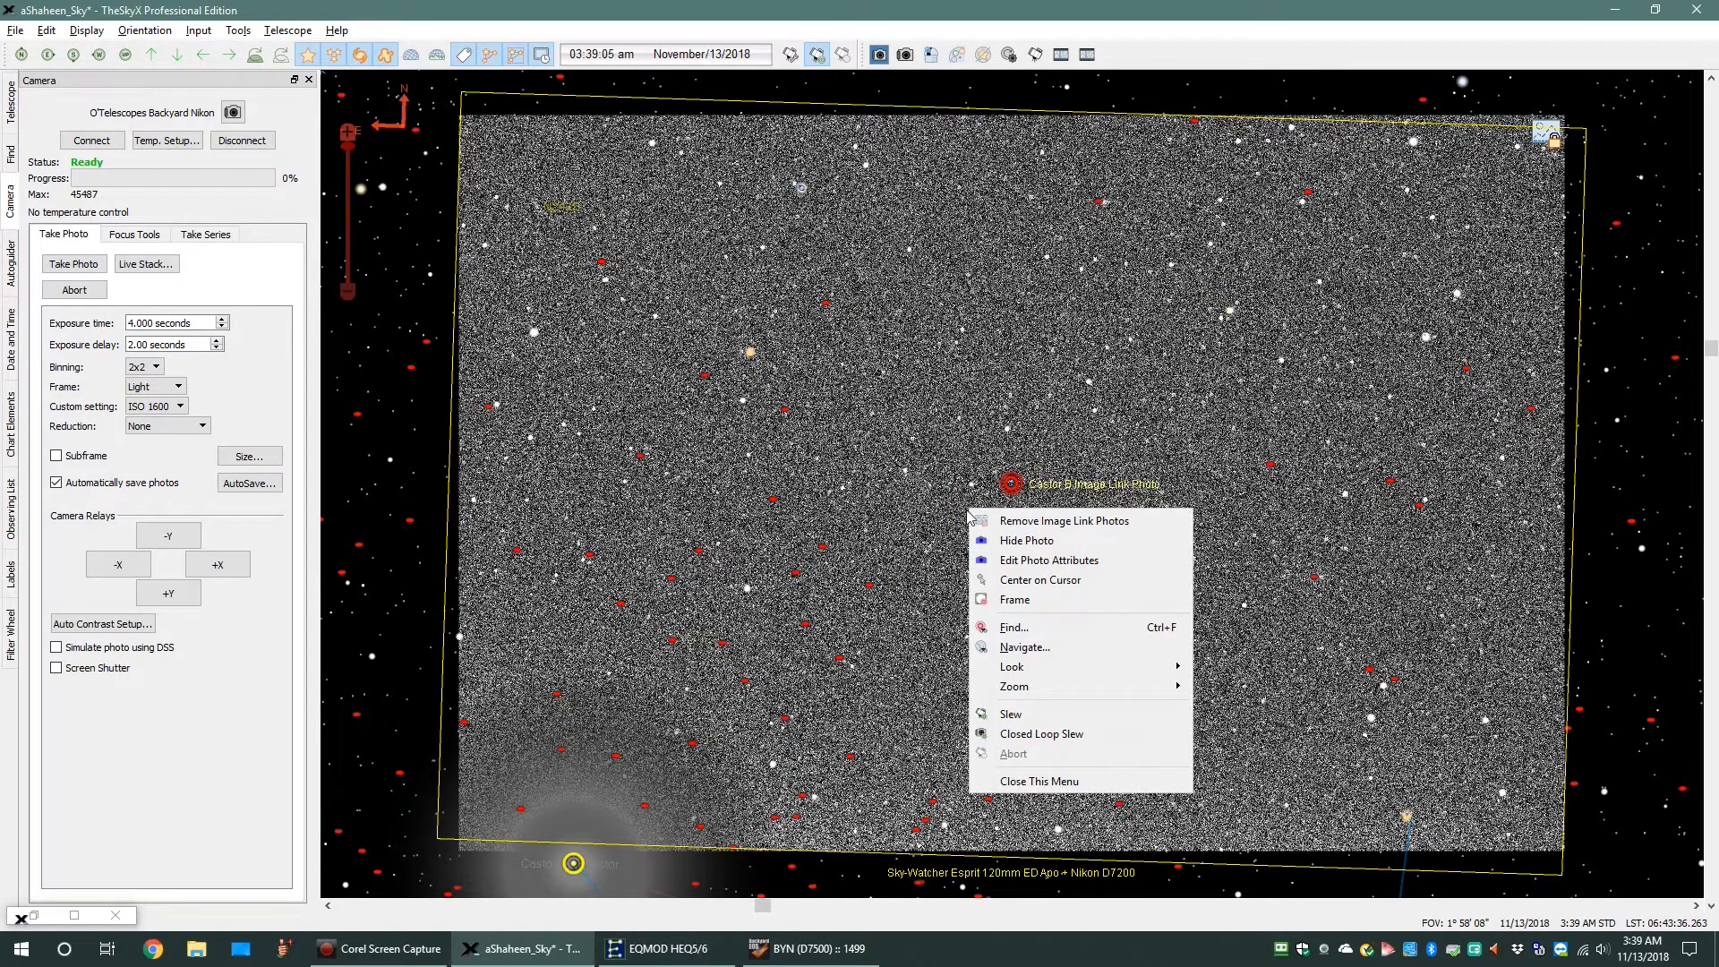
click(932, 527)
scroll(1034, 493, down, 2)
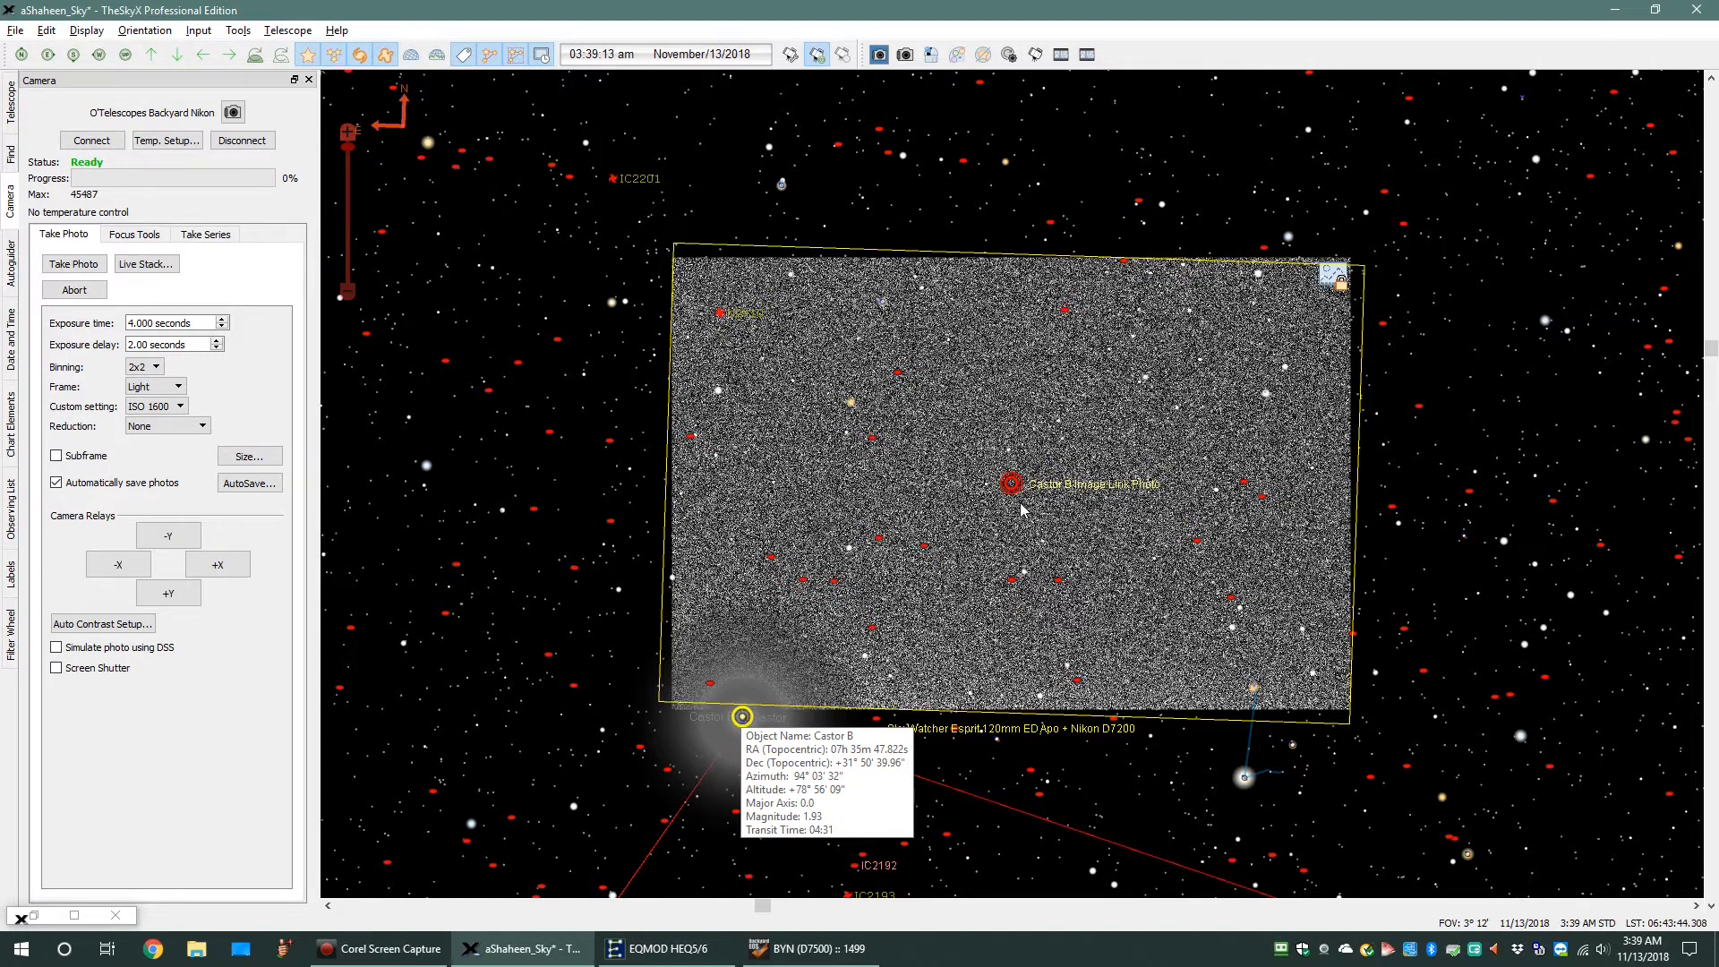
mouse_move(1022, 510)
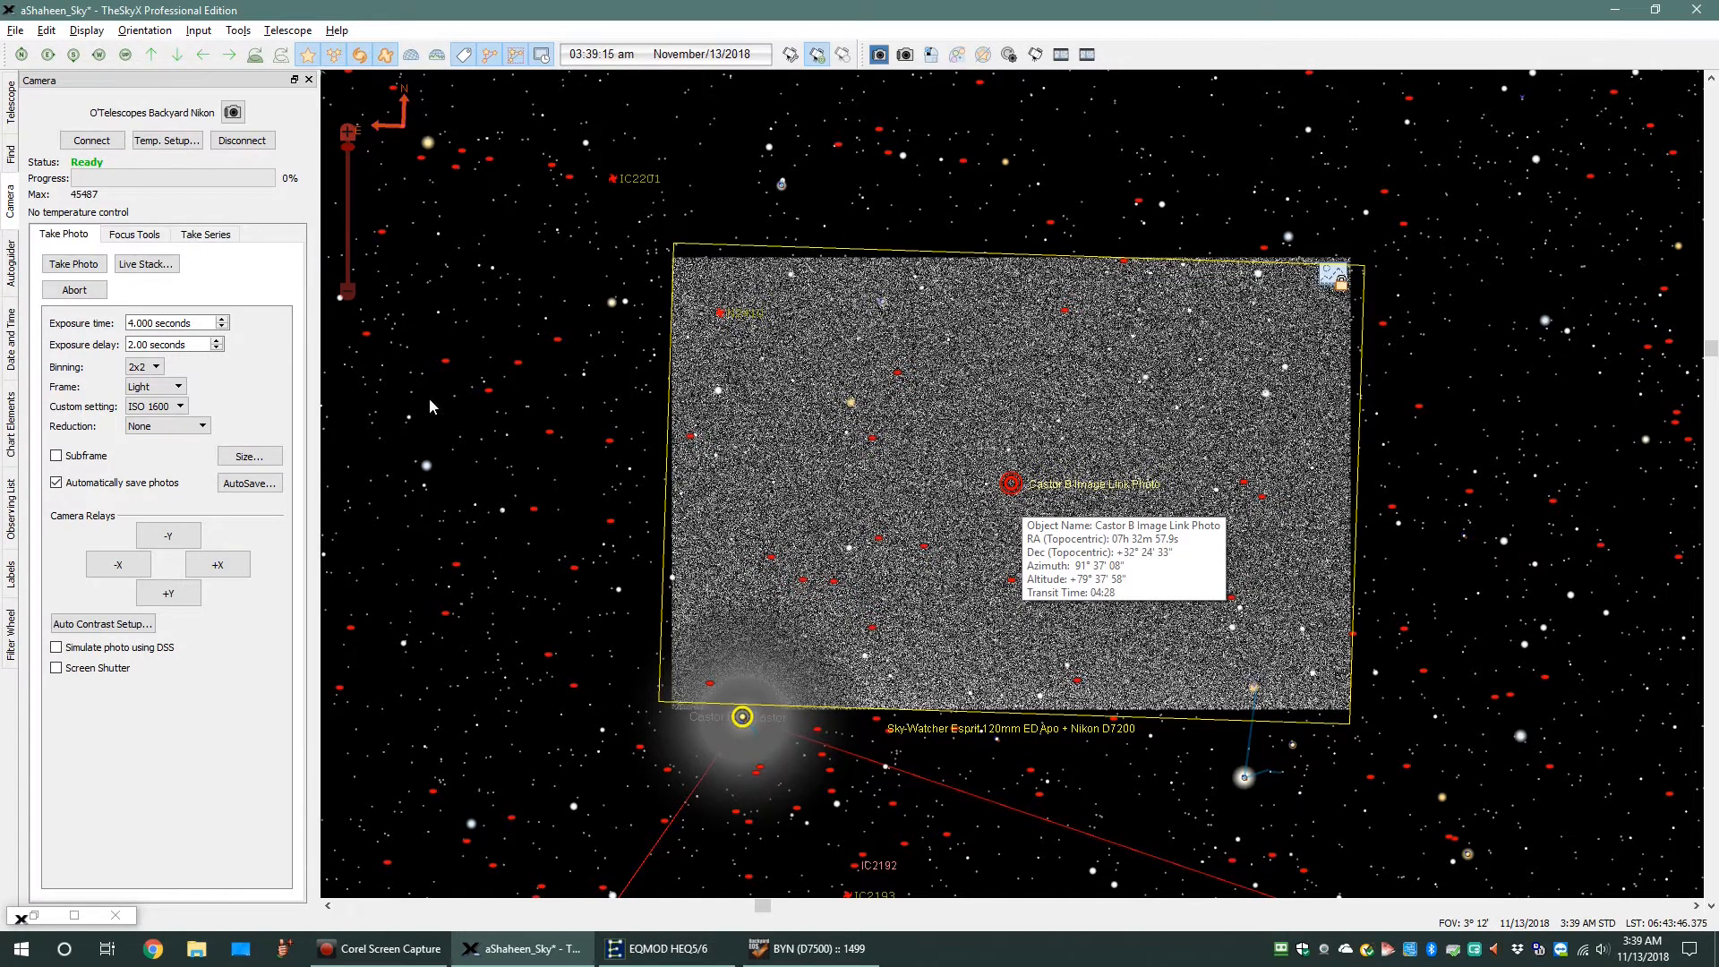
Step: Synchronize the telescope on the Castor B Image Link Photo using Star Synchronization
click(10, 105)
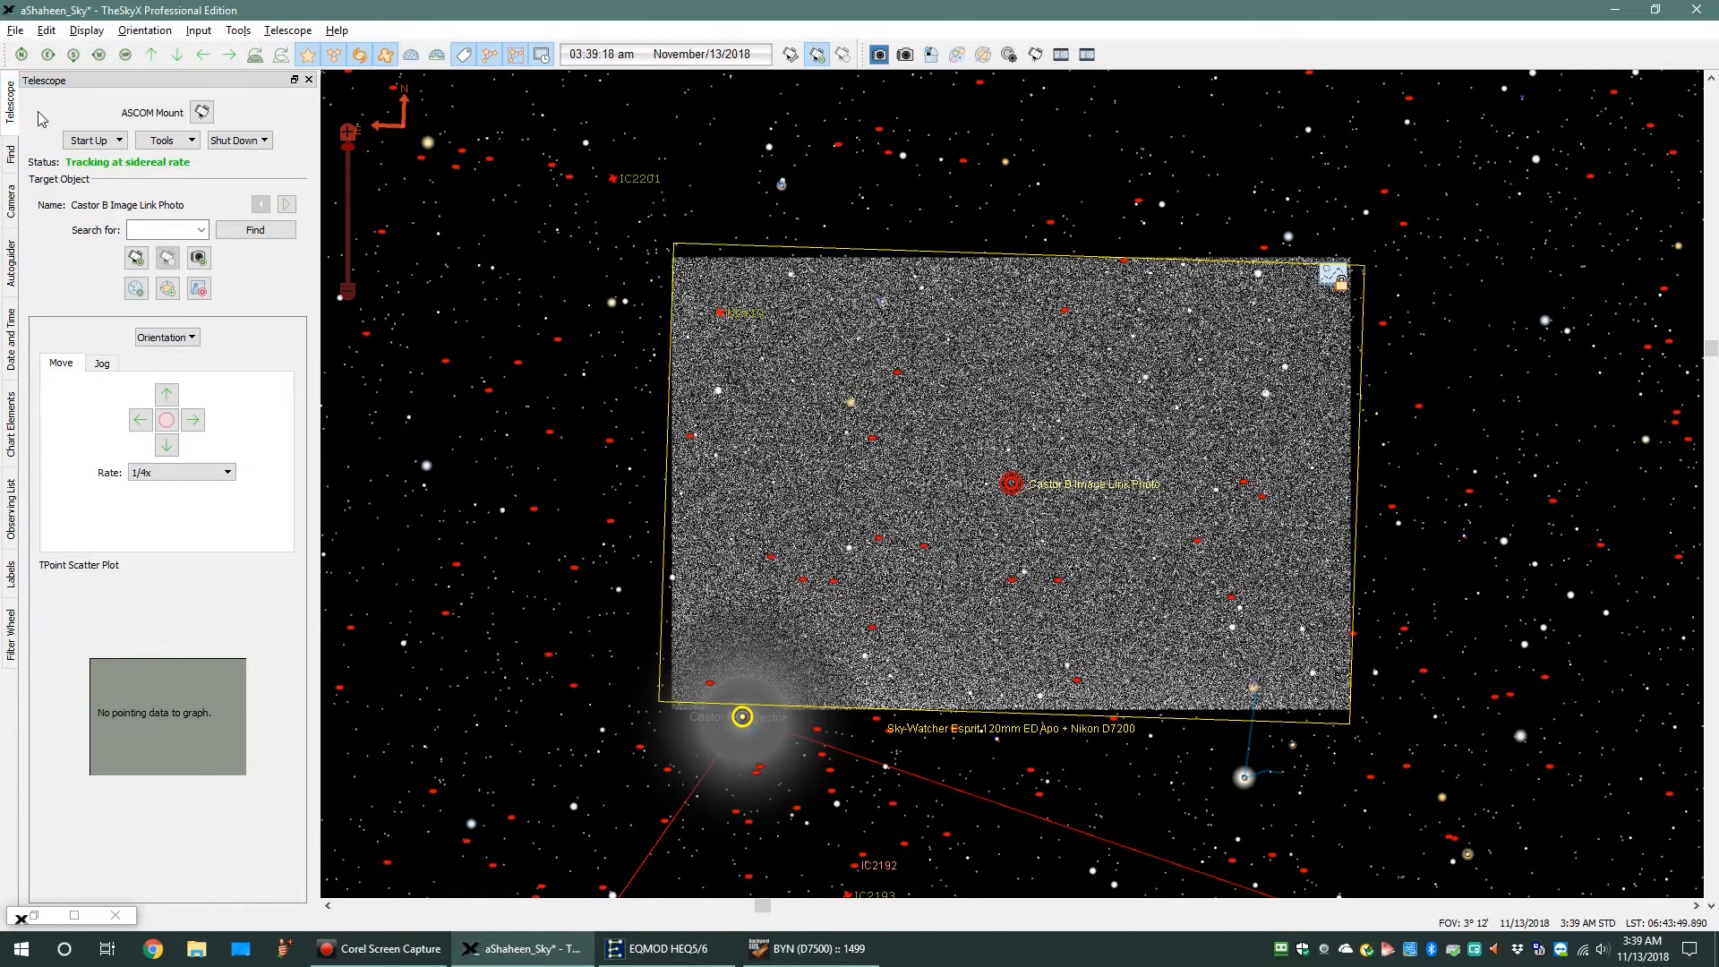
click(106, 143)
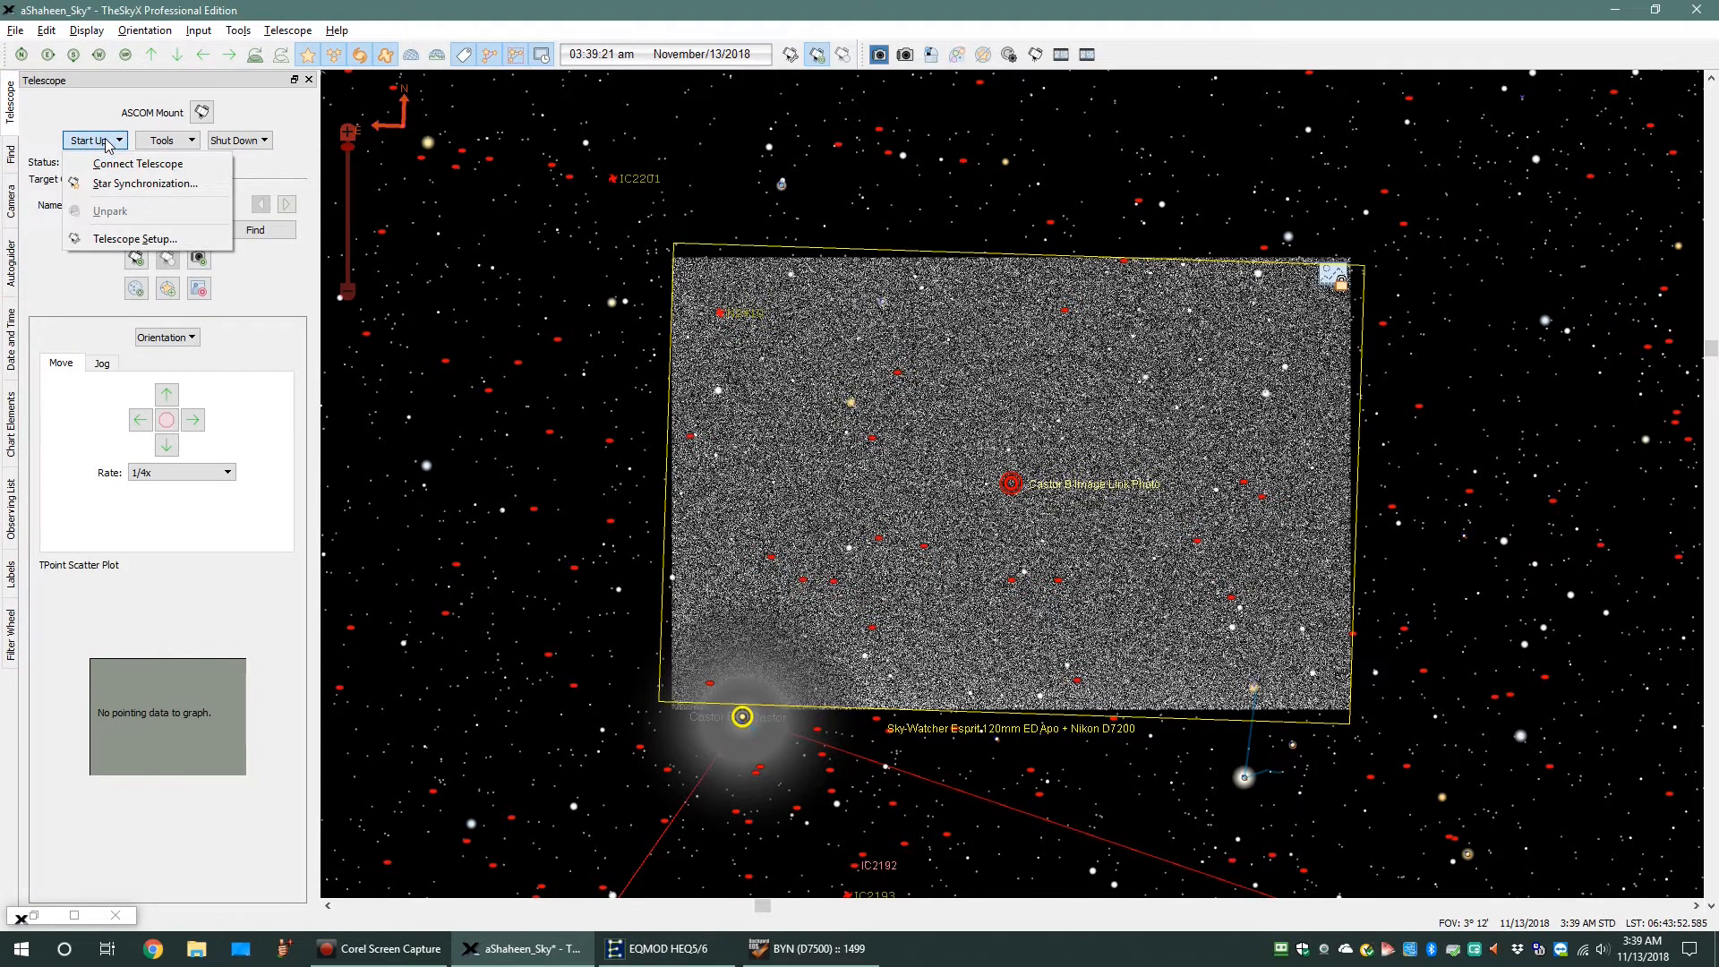
click(109, 183)
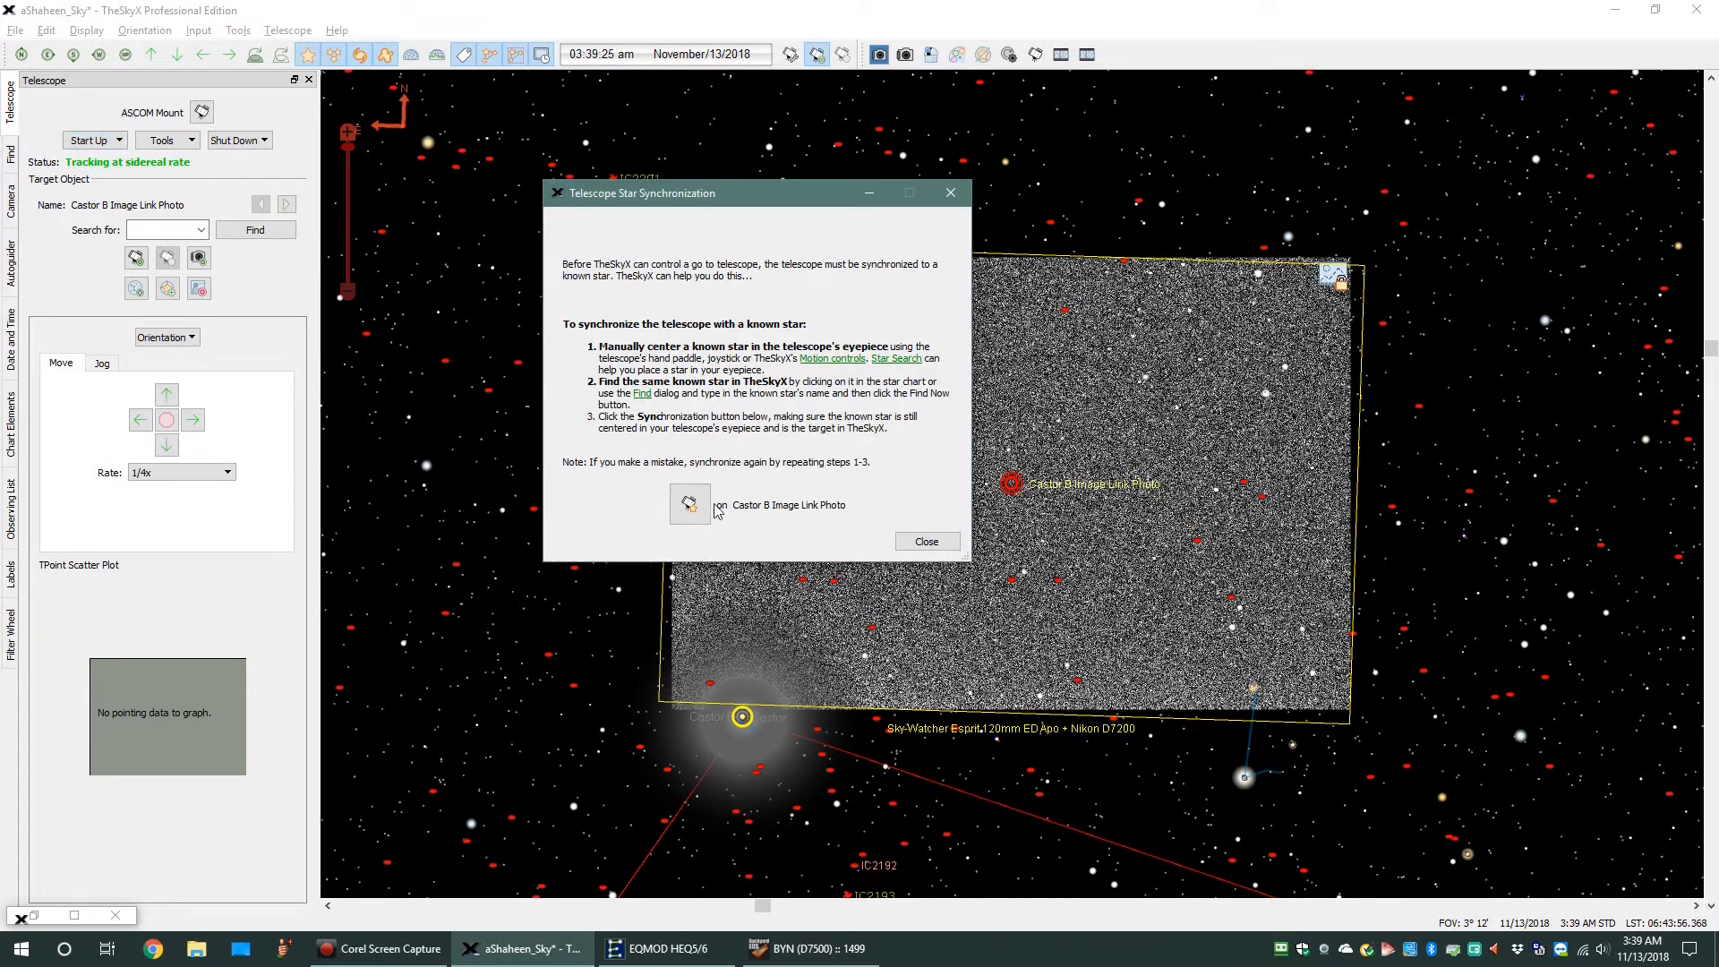
click(699, 517)
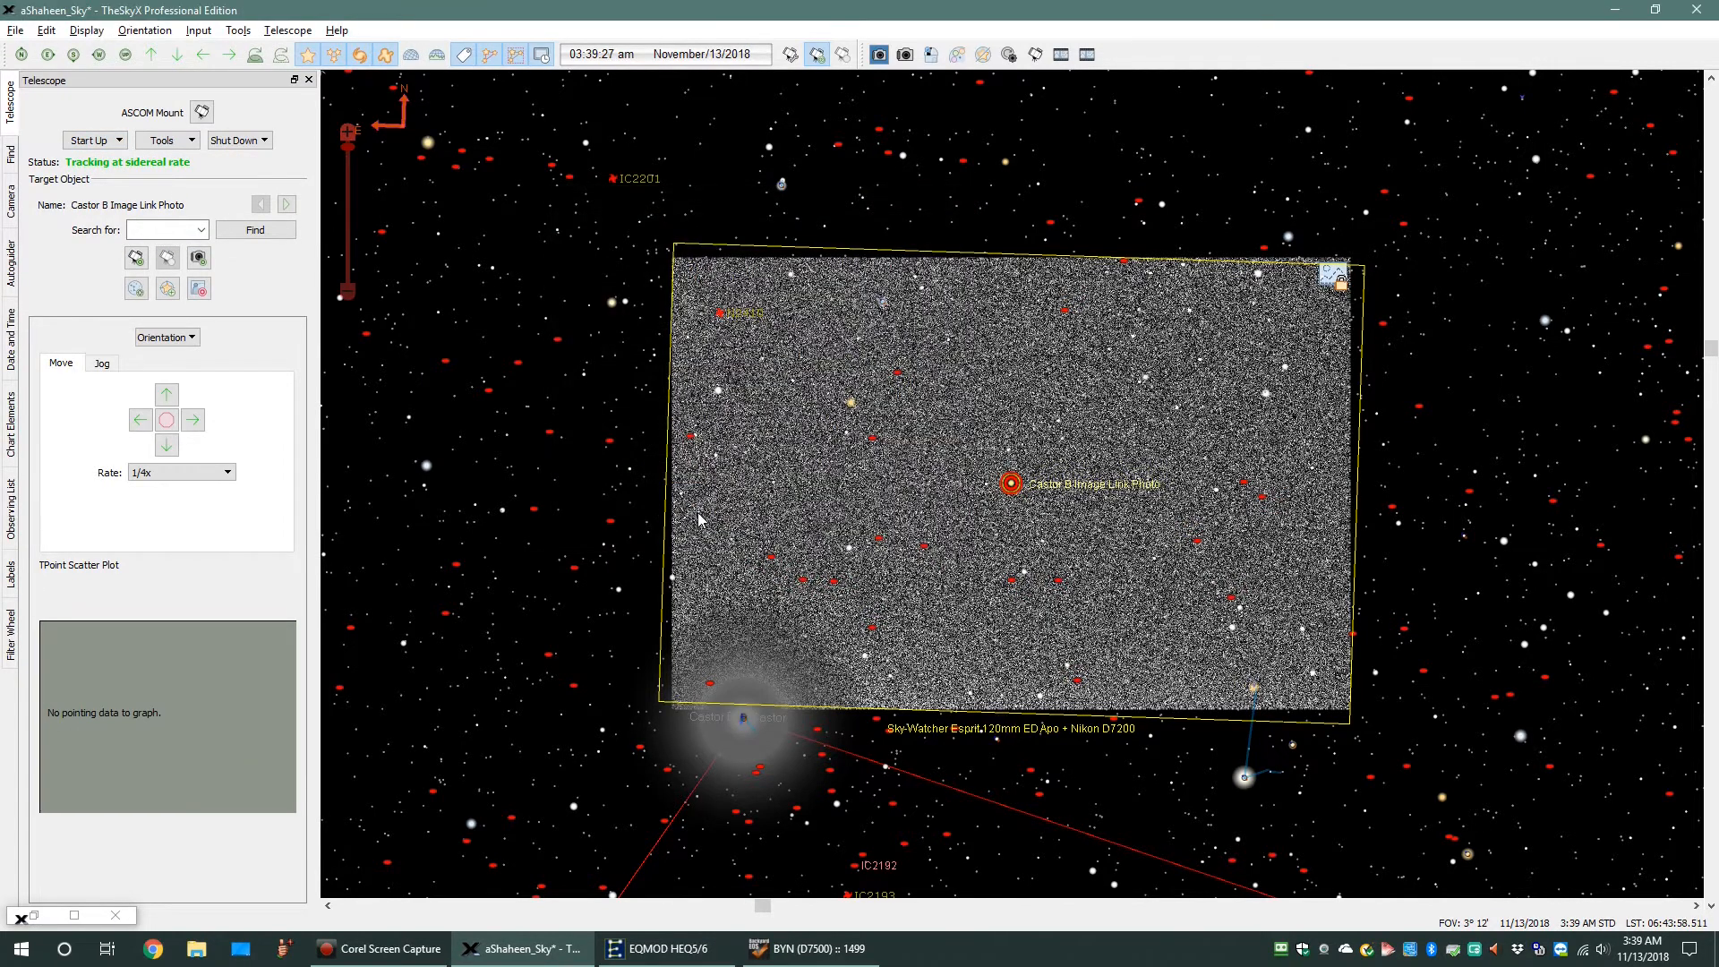
Step: Search for the star Castor and select it as the target object
click(15, 159)
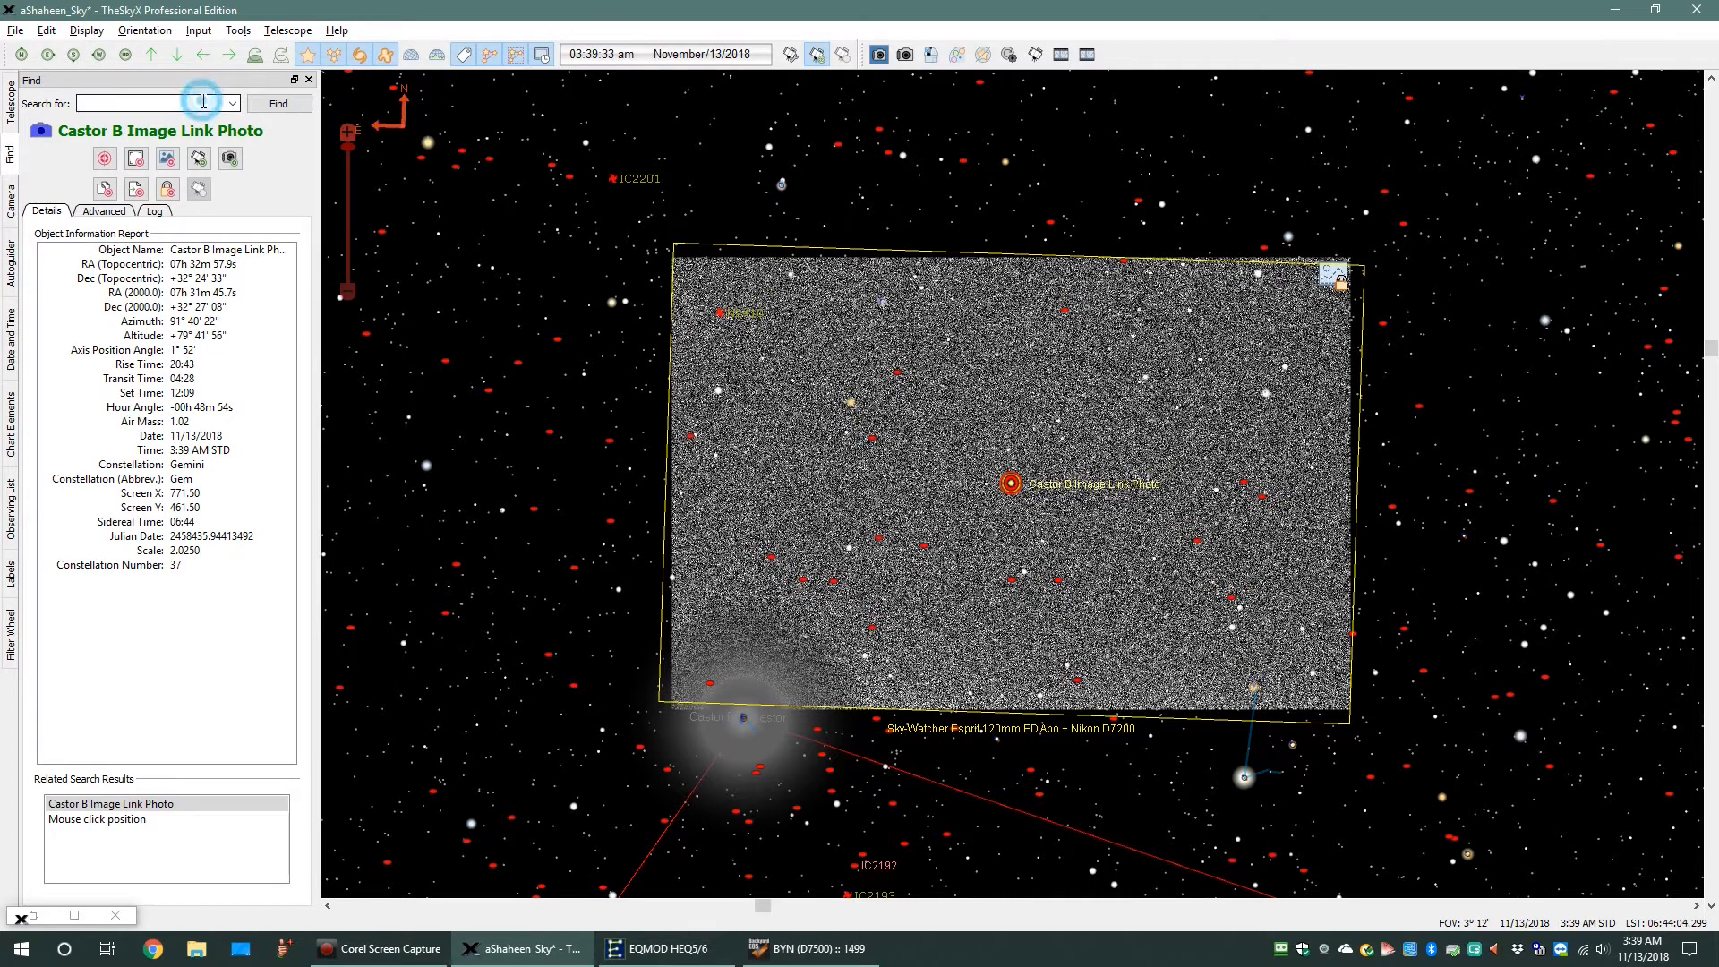
click(233, 106)
text(casto)
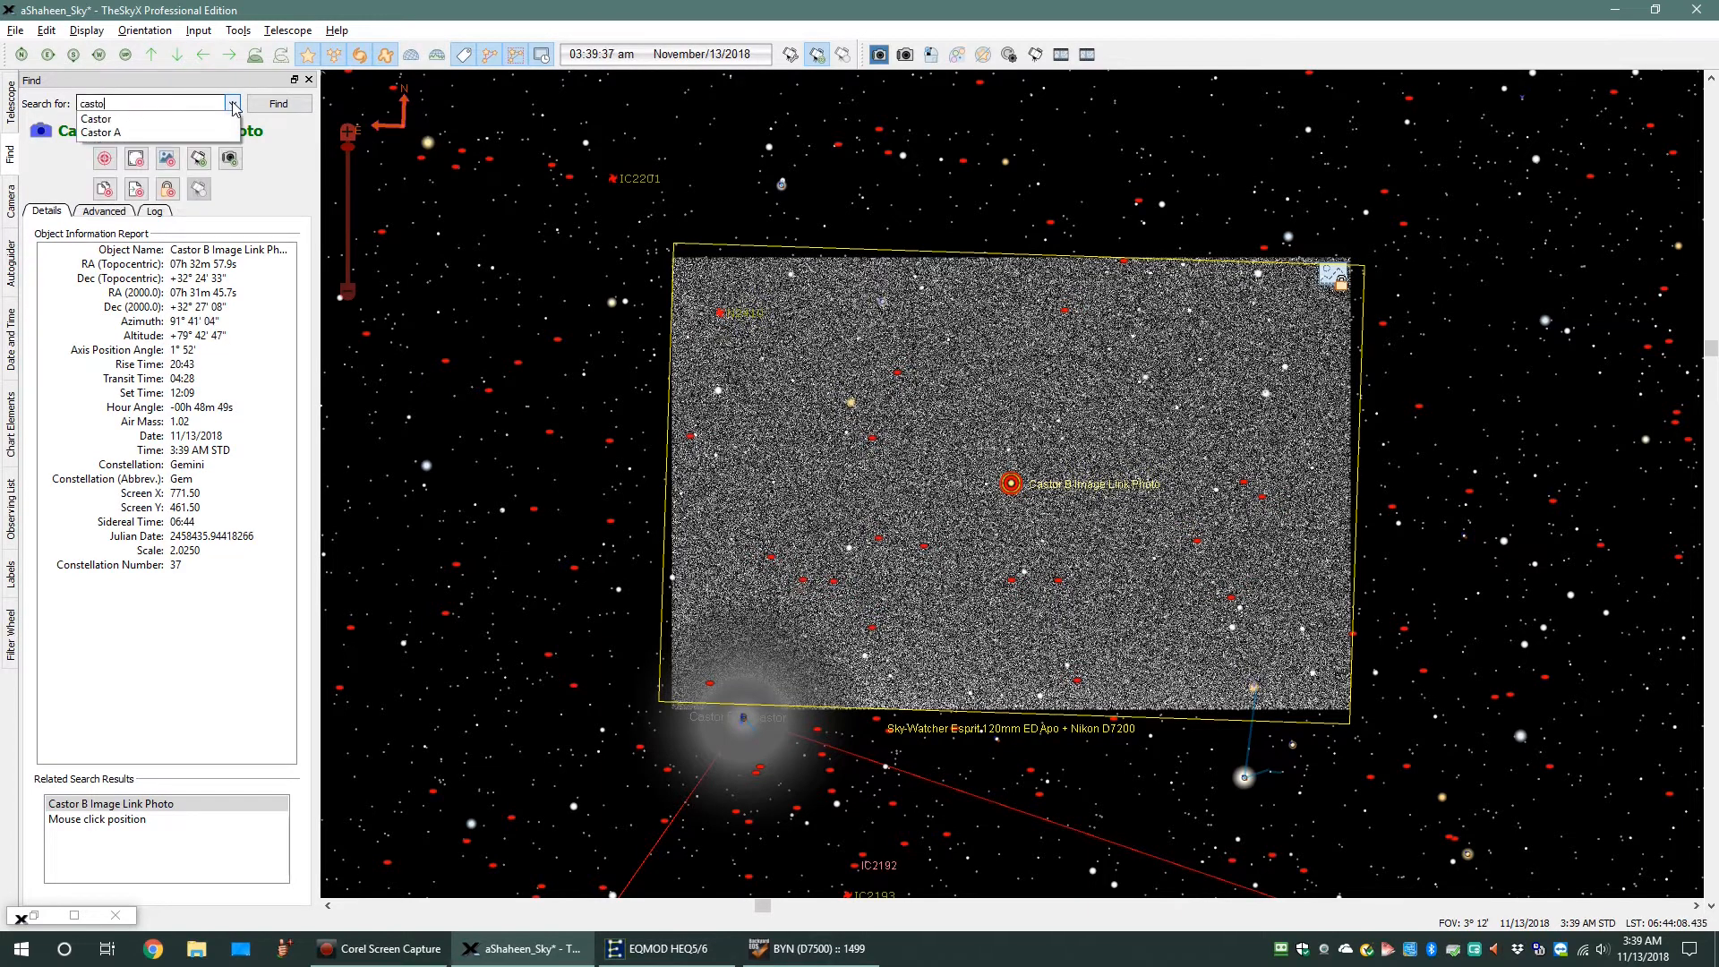
text(r)
click(231, 119)
click(280, 105)
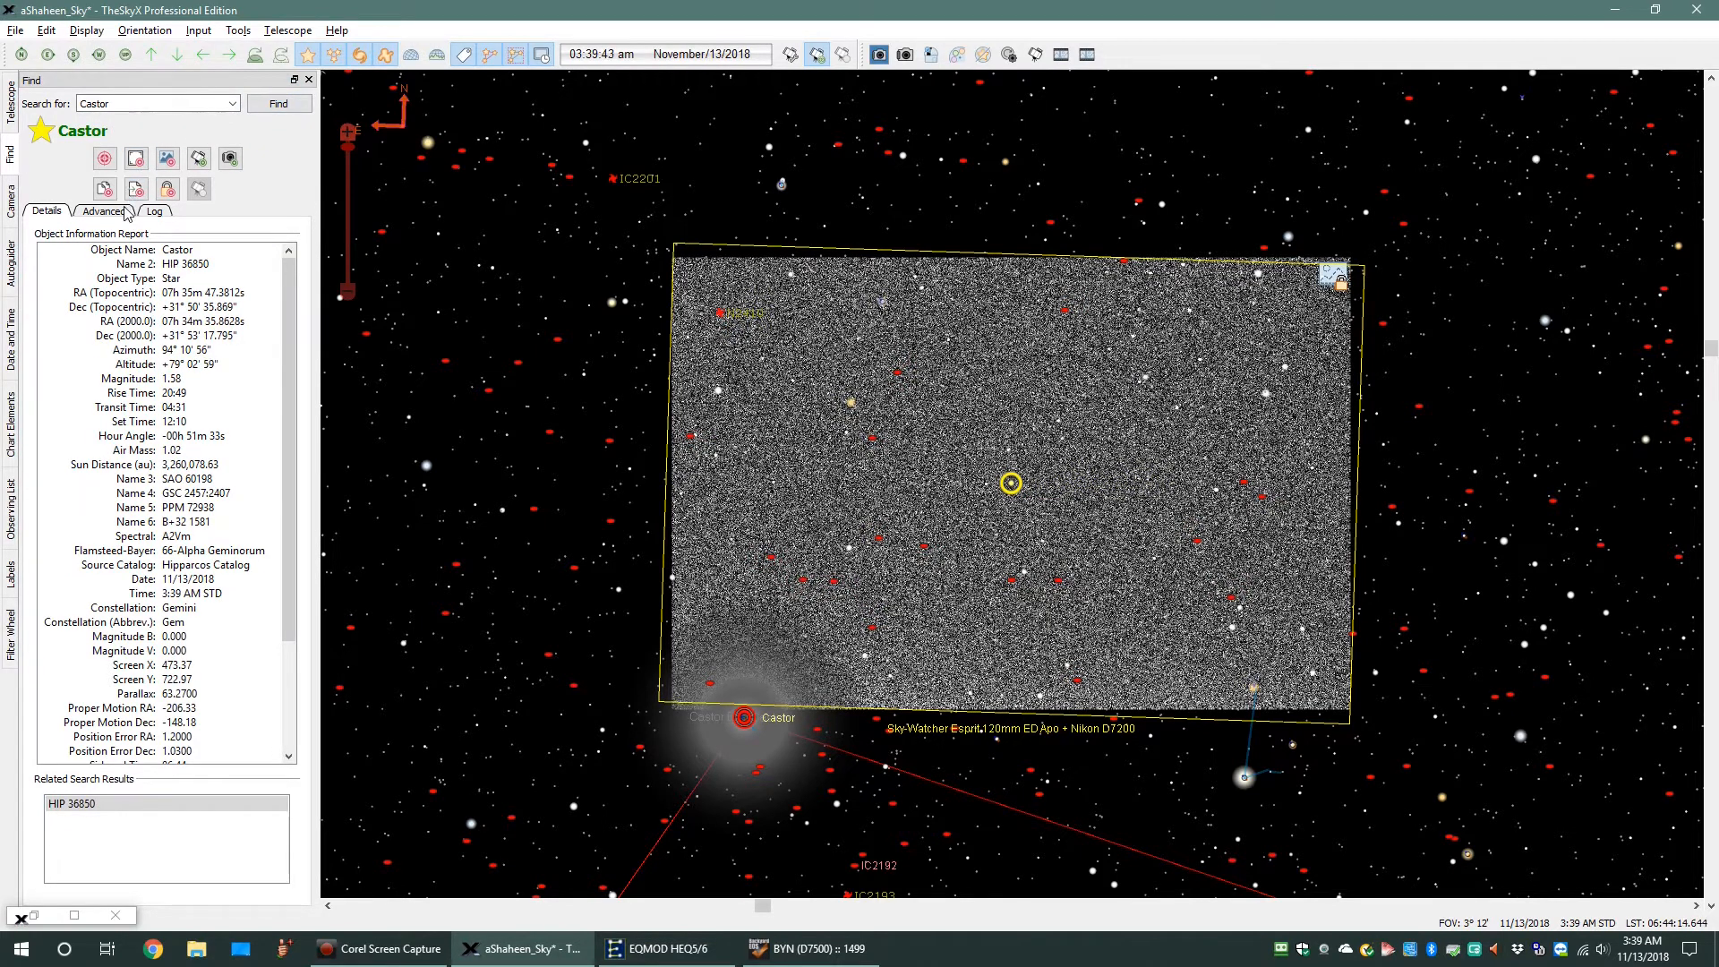
Step: Center the sky chart on Castor and slew the telescope to it
click(106, 159)
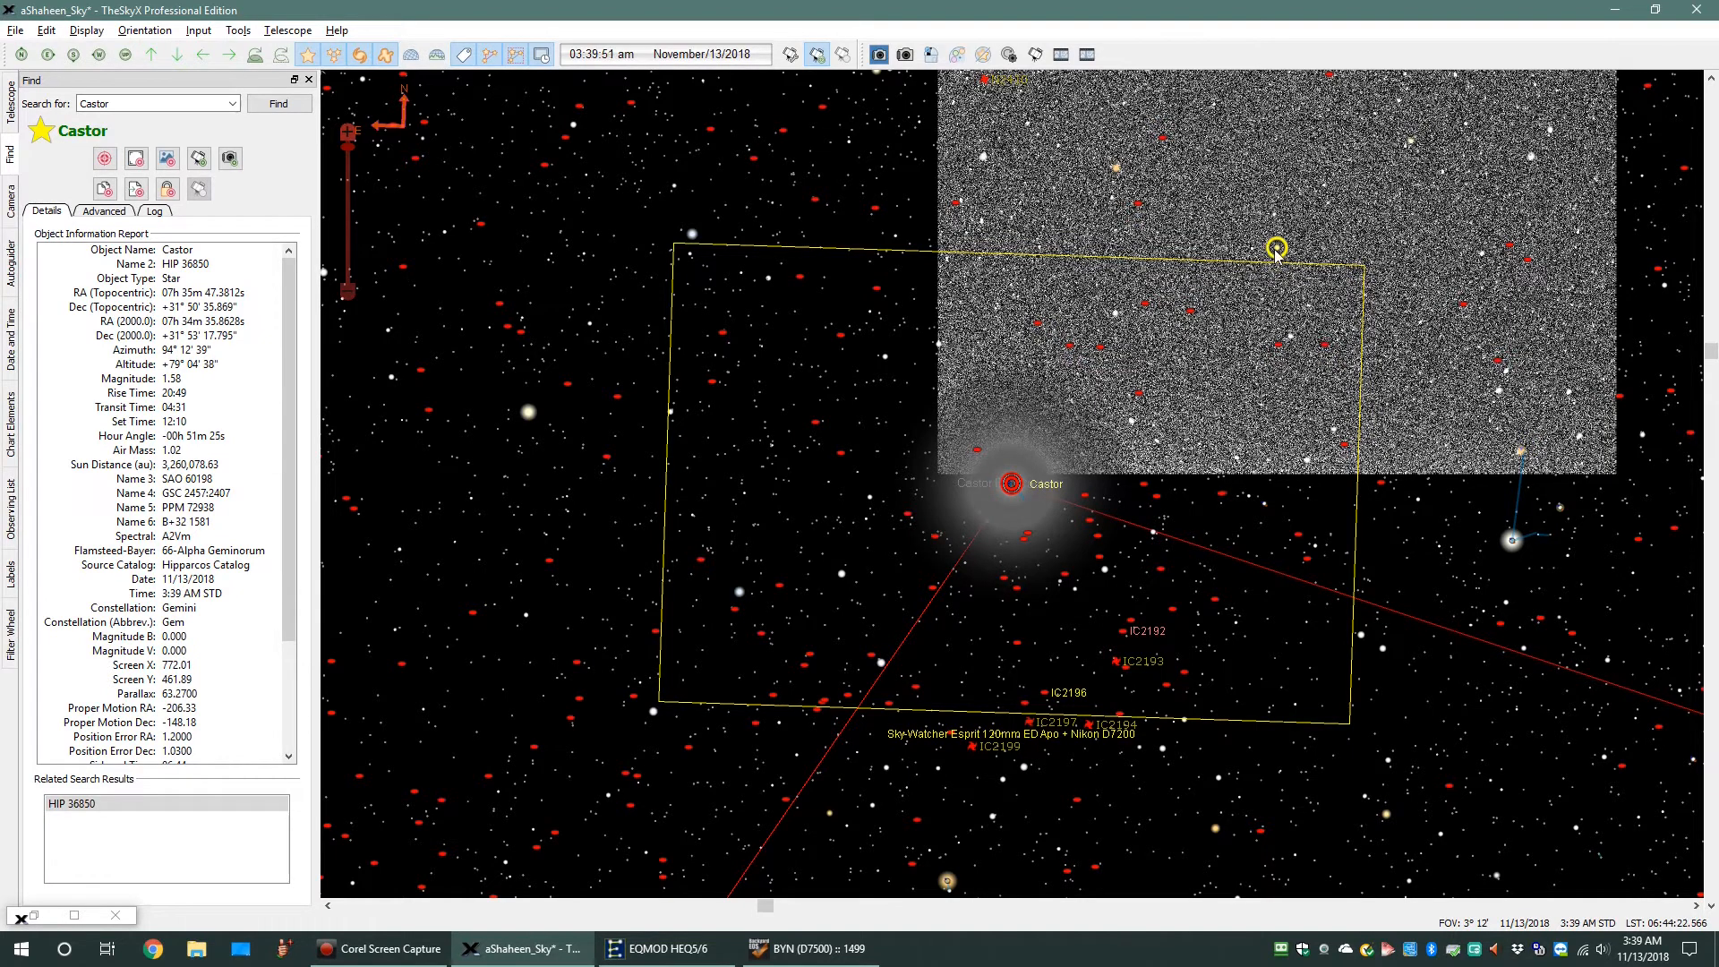
mouse_move(1276, 250)
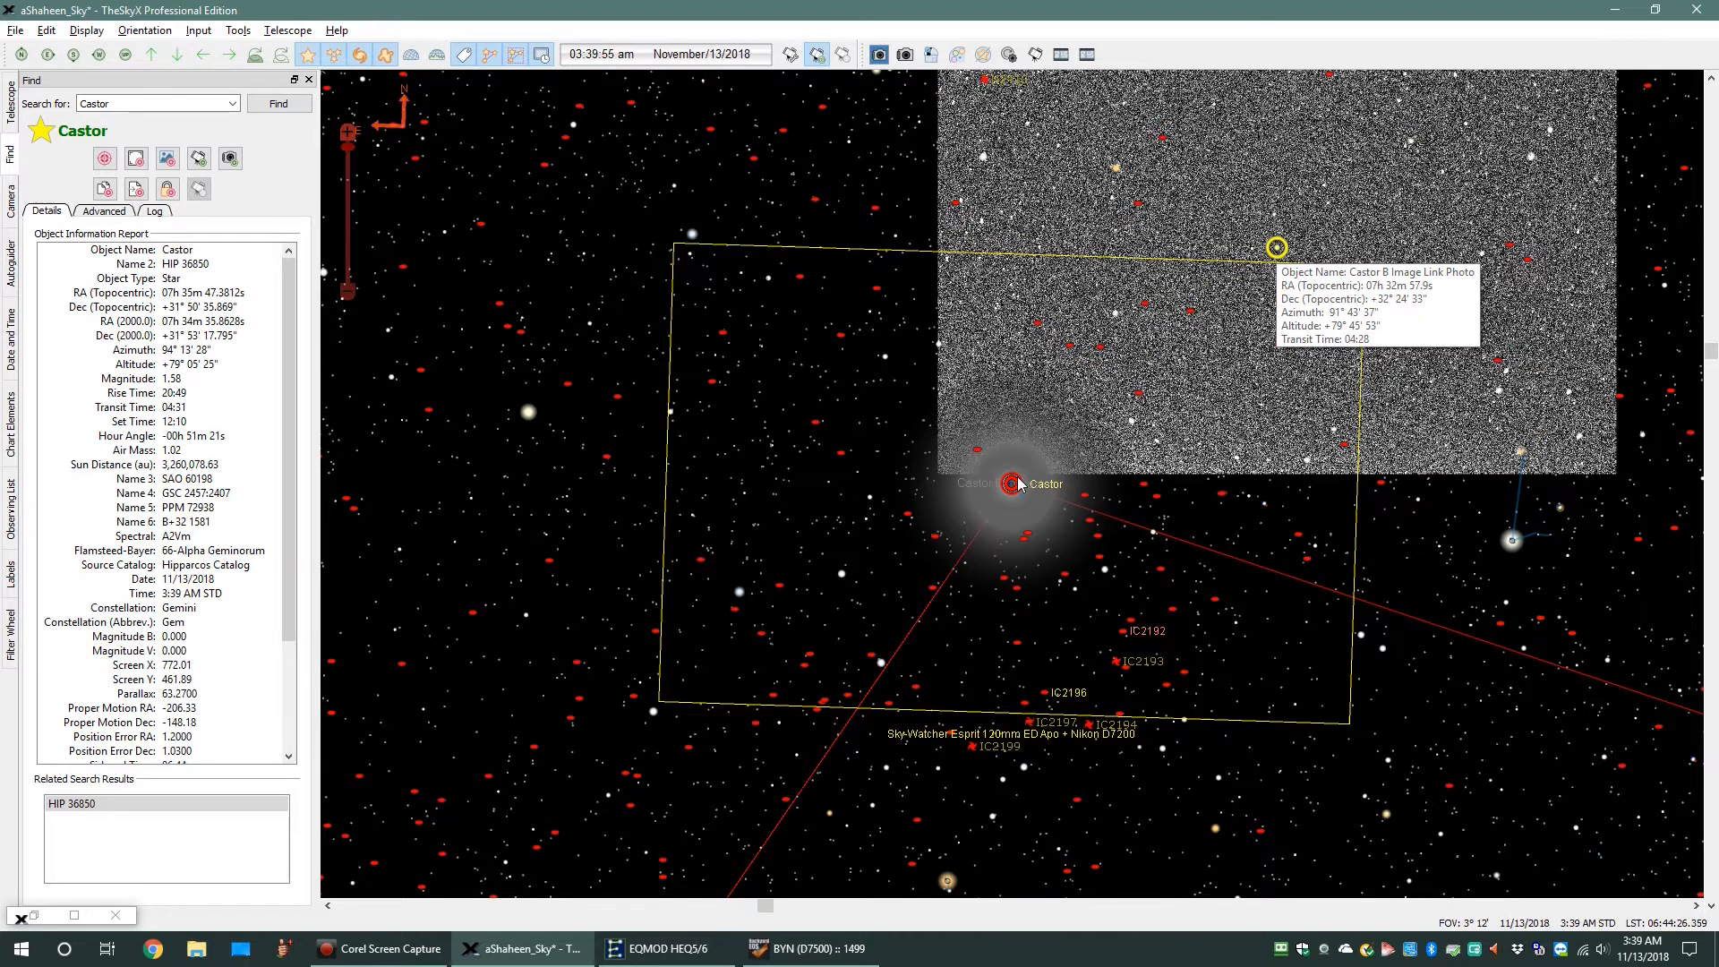
mouse_move(1021, 487)
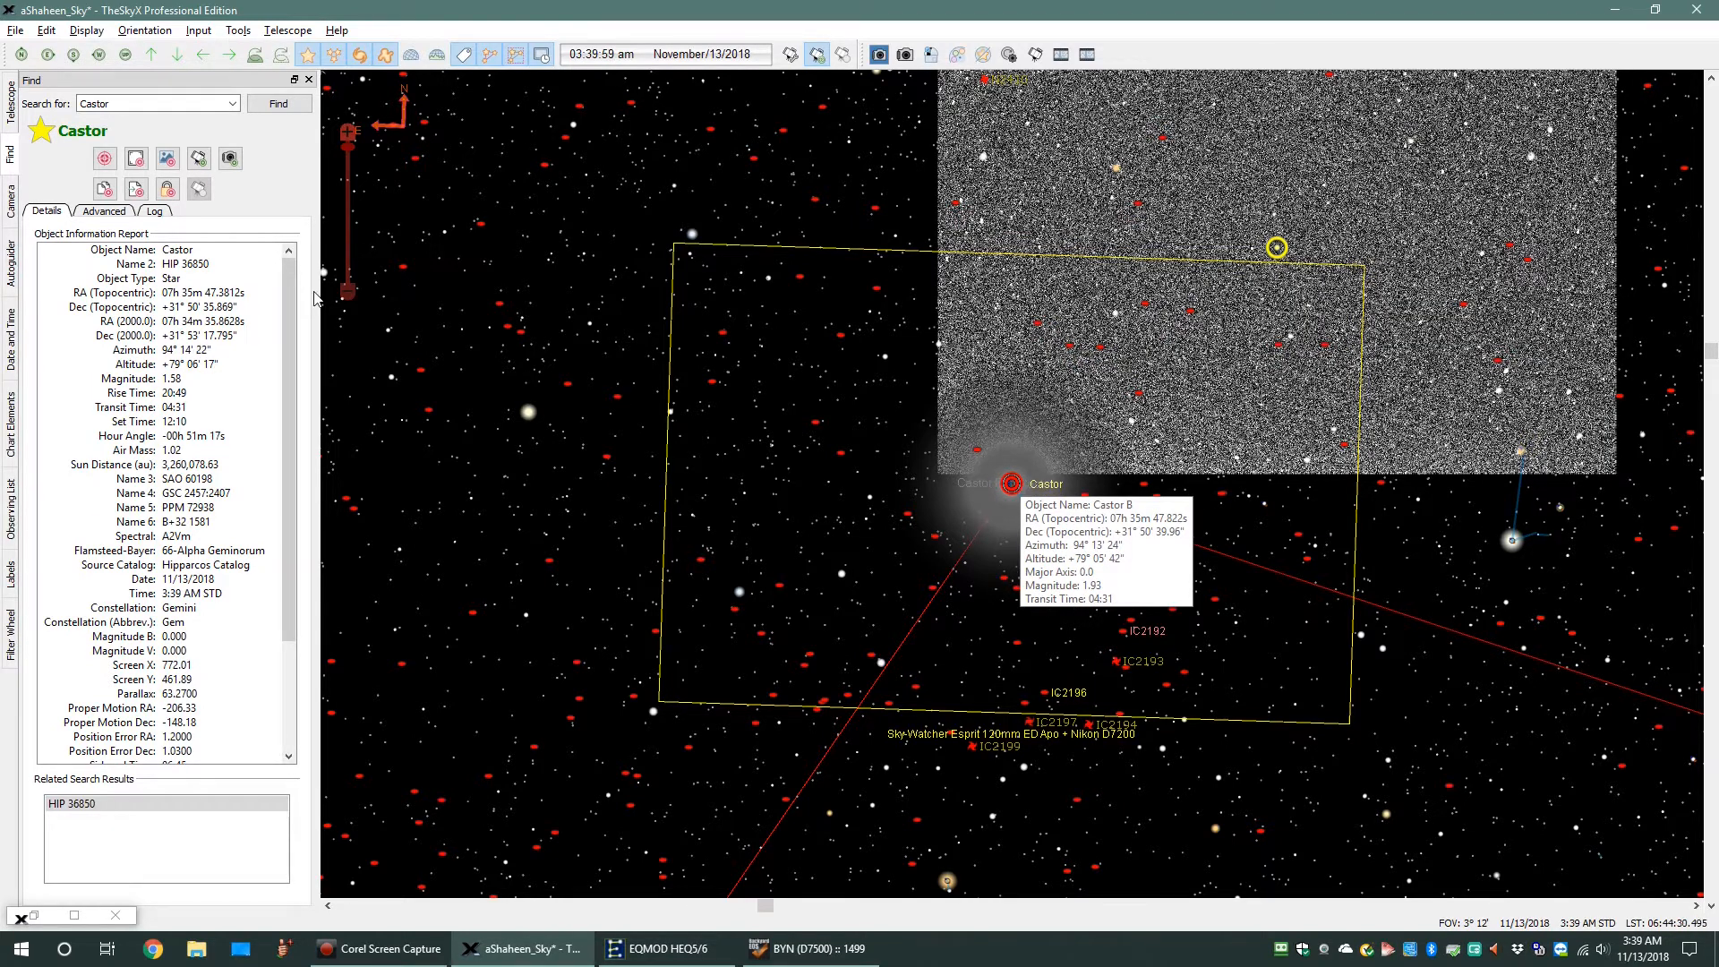
click(200, 162)
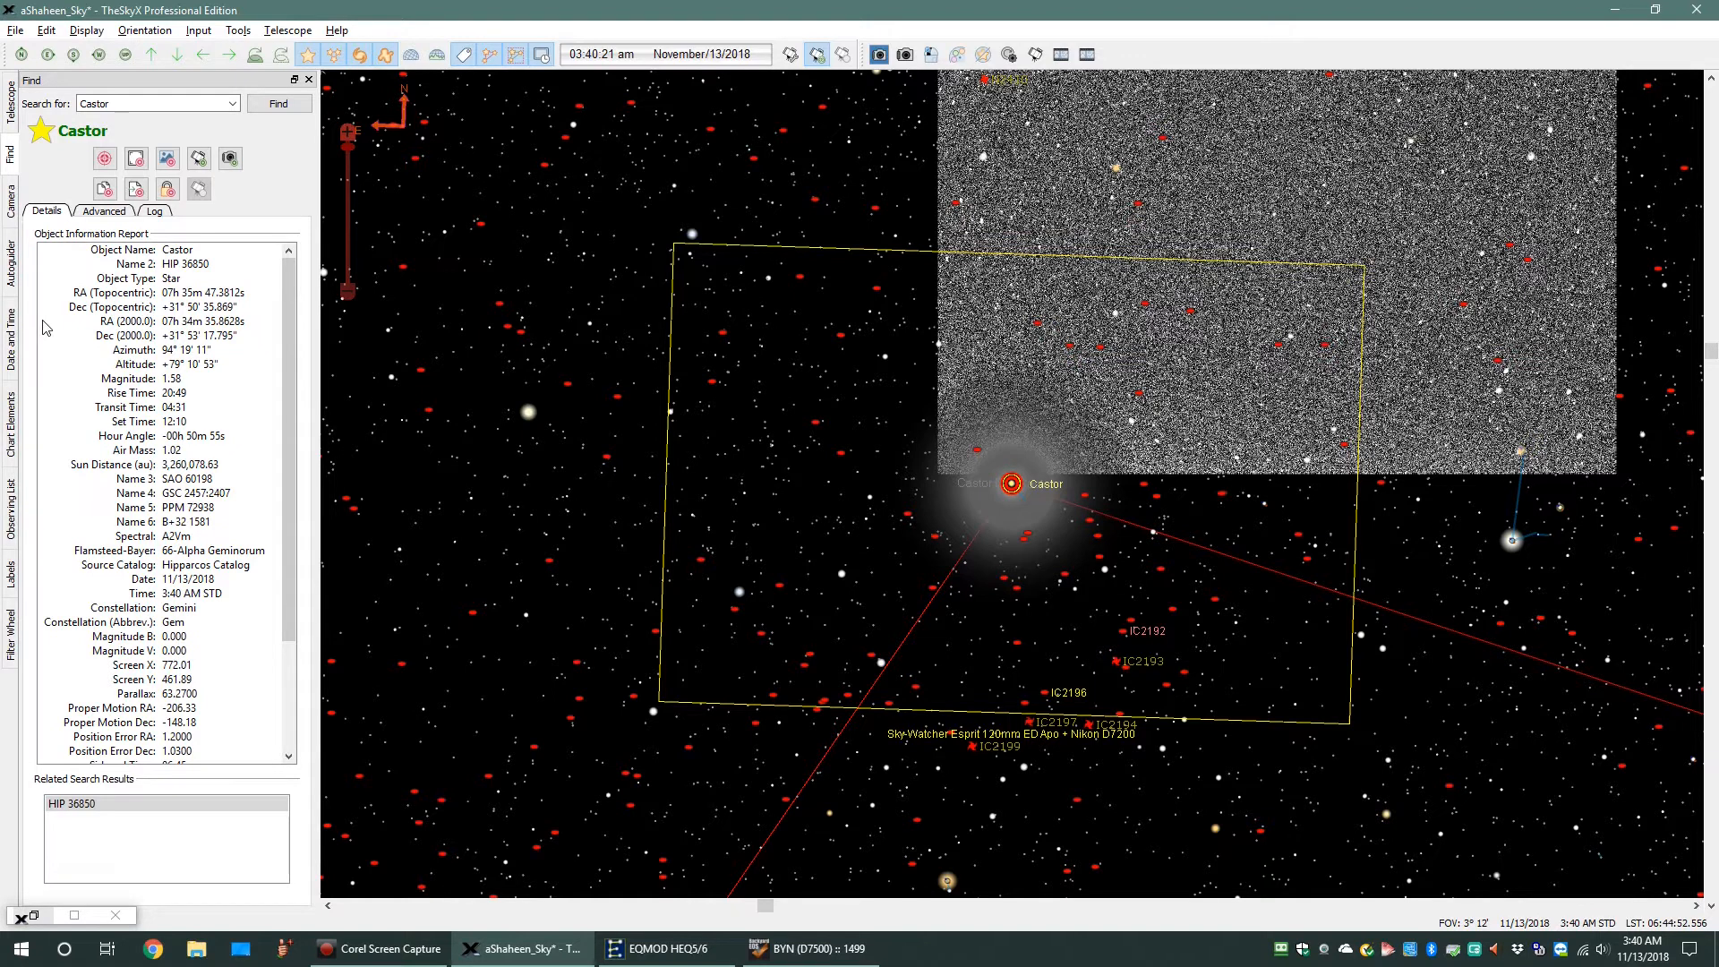
Step: Take a new photo at the current camera settings, check Castor's centering with the crosshairs and close the photo viewer
click(12, 201)
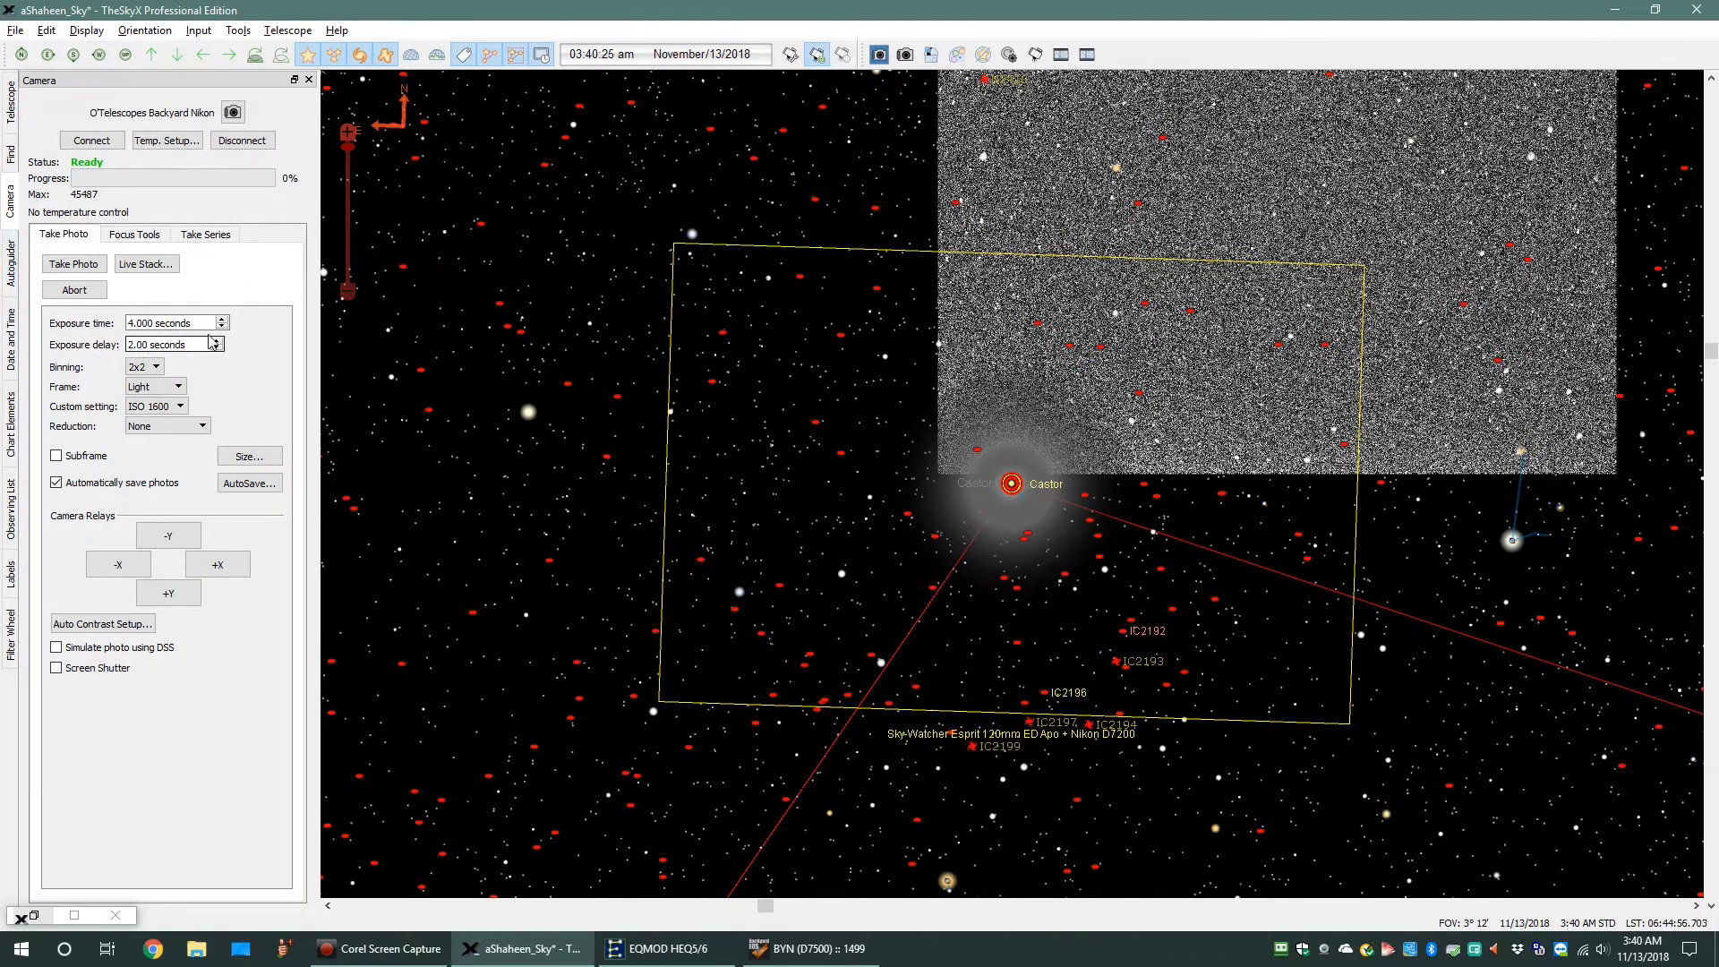
click(91, 269)
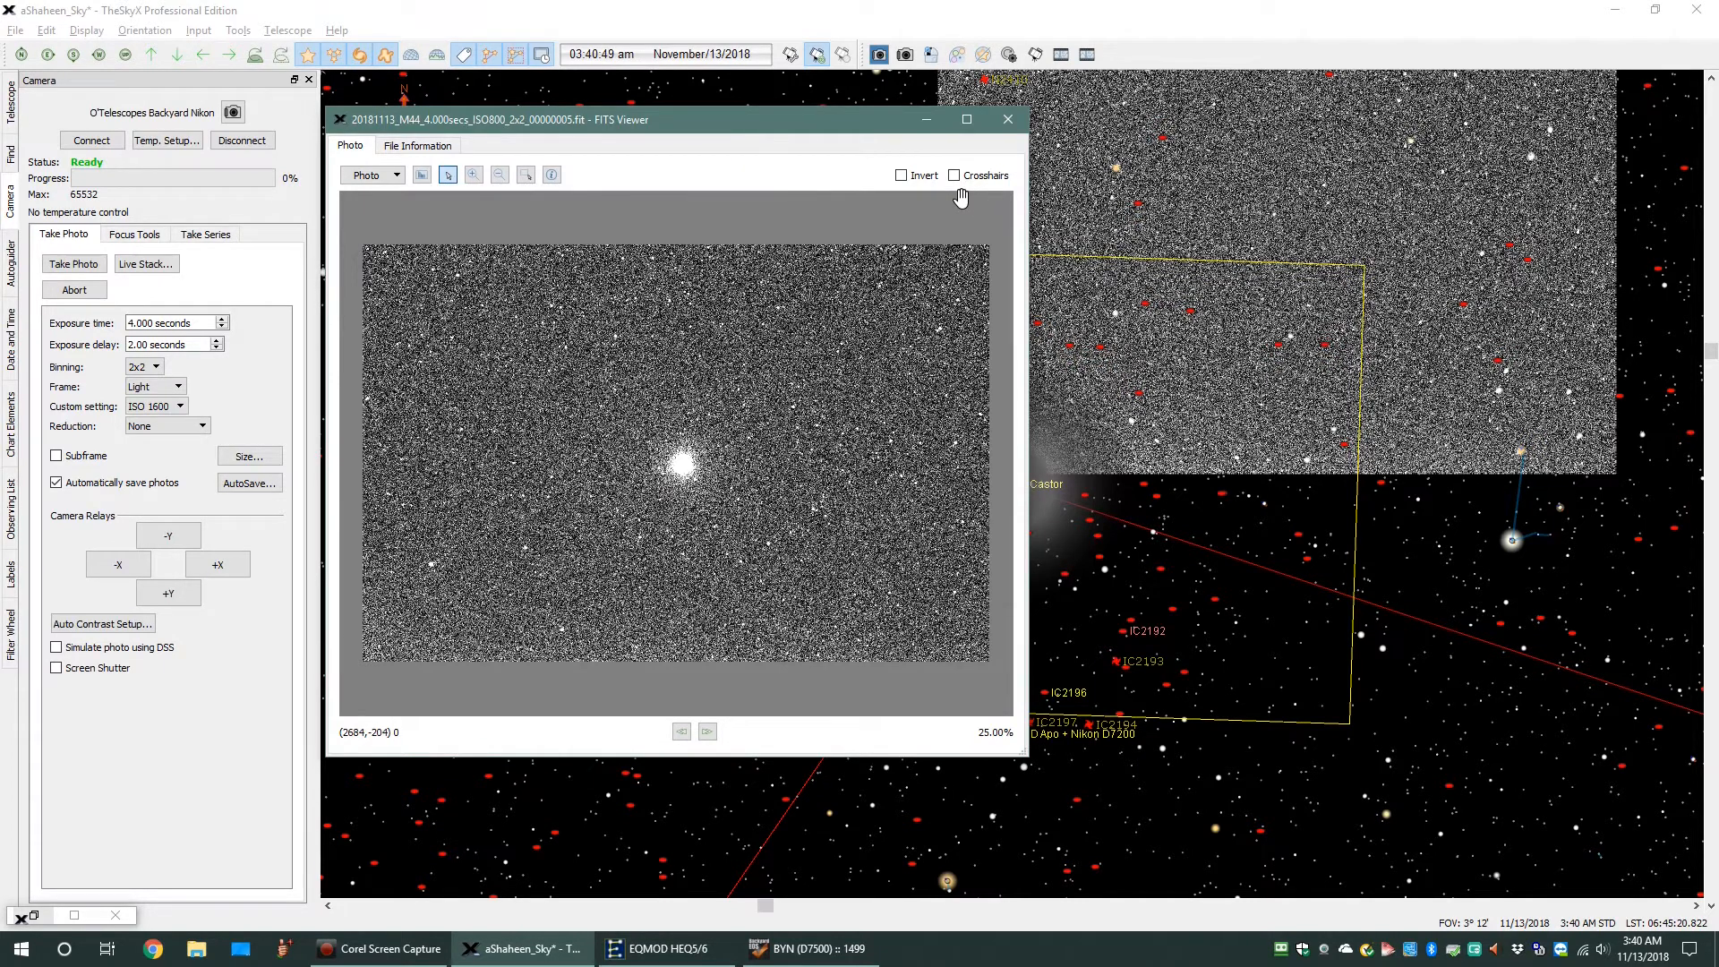
click(955, 176)
click(961, 178)
click(1008, 119)
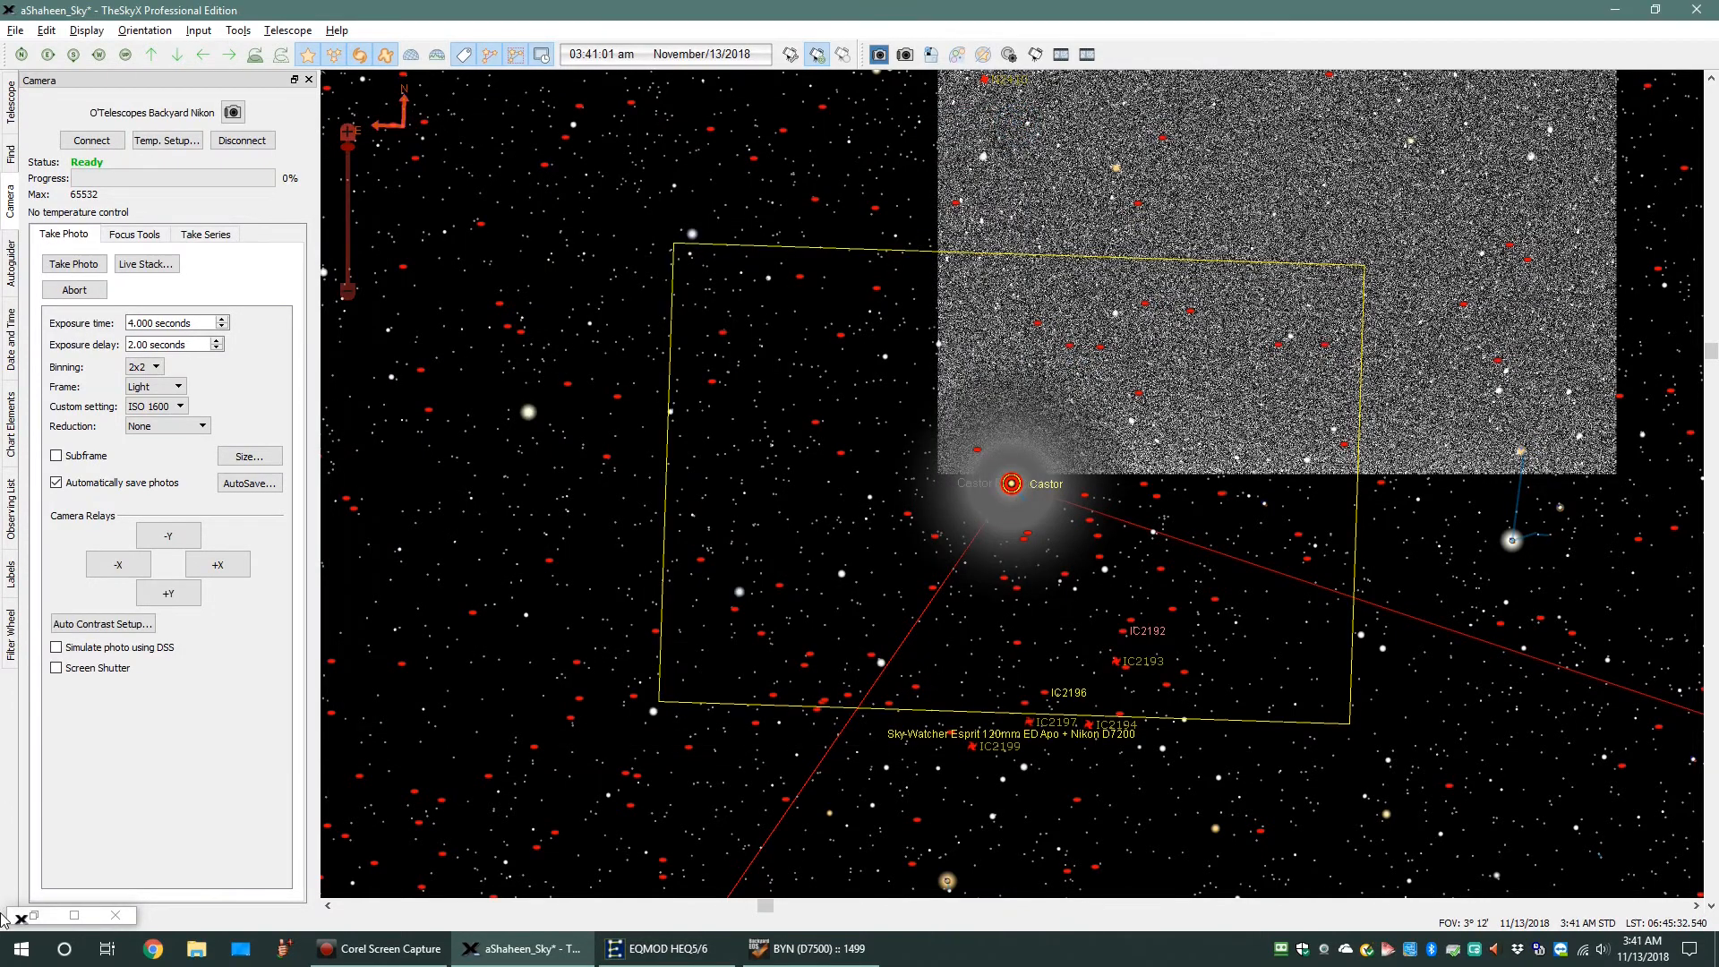
Step: Restore Image Link, break the photo's link, close its FITS file and close the Image Link window
click(36, 915)
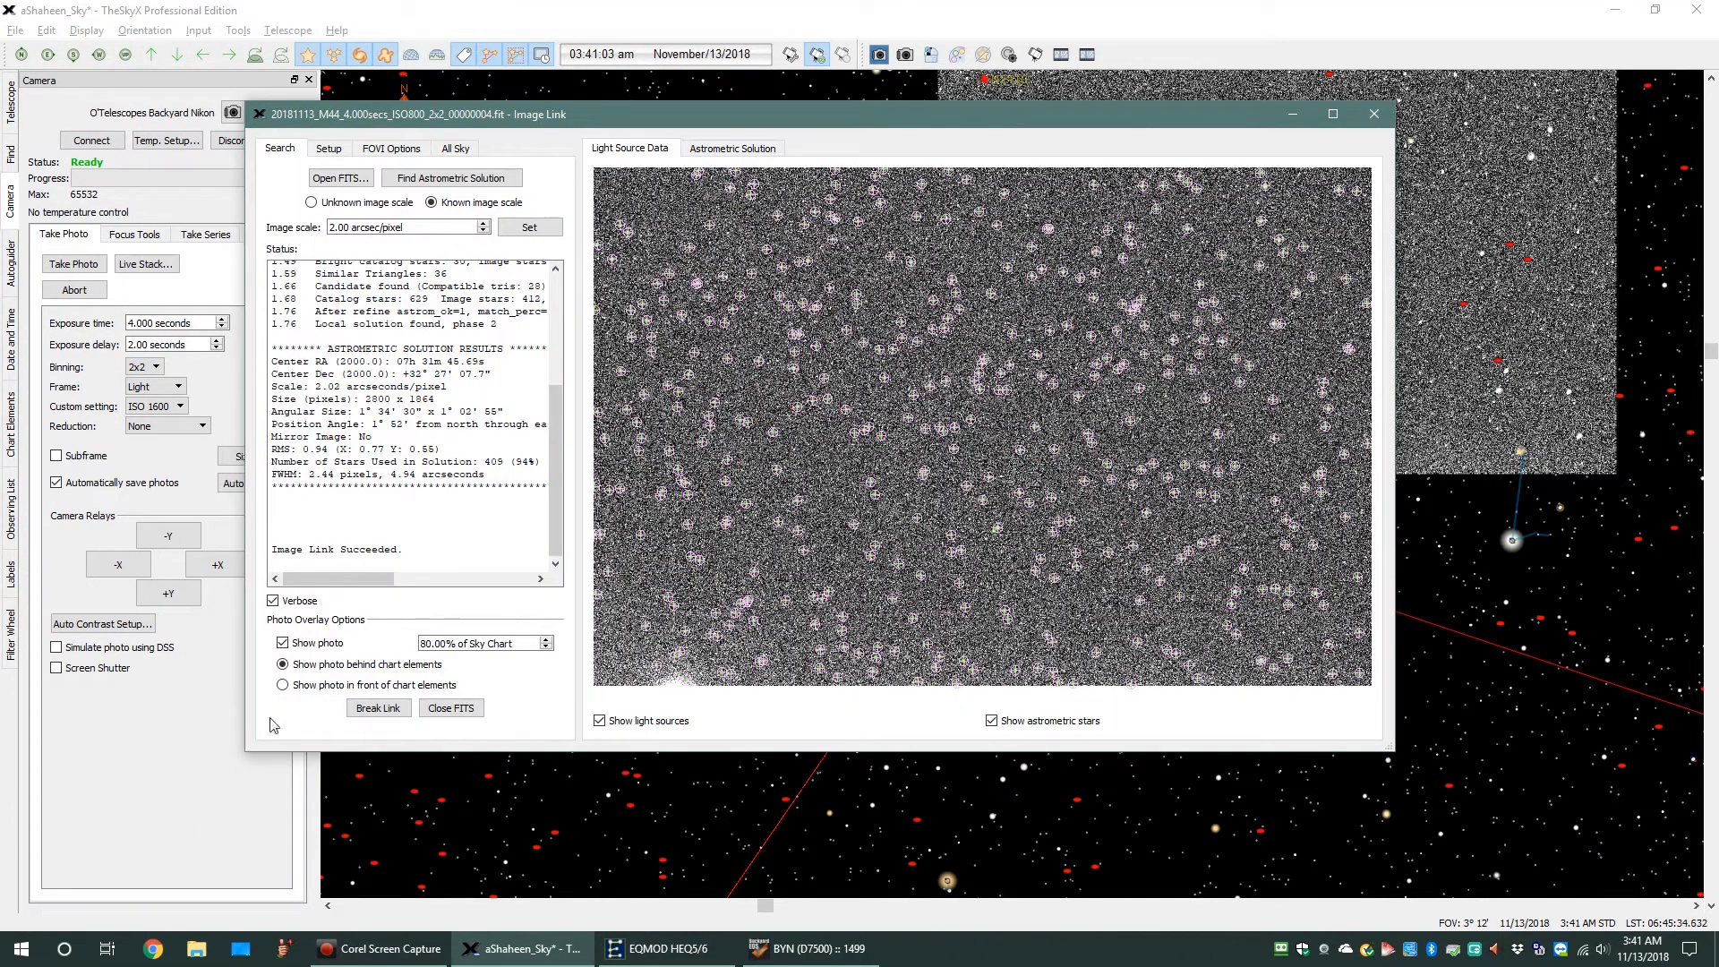
click(369, 703)
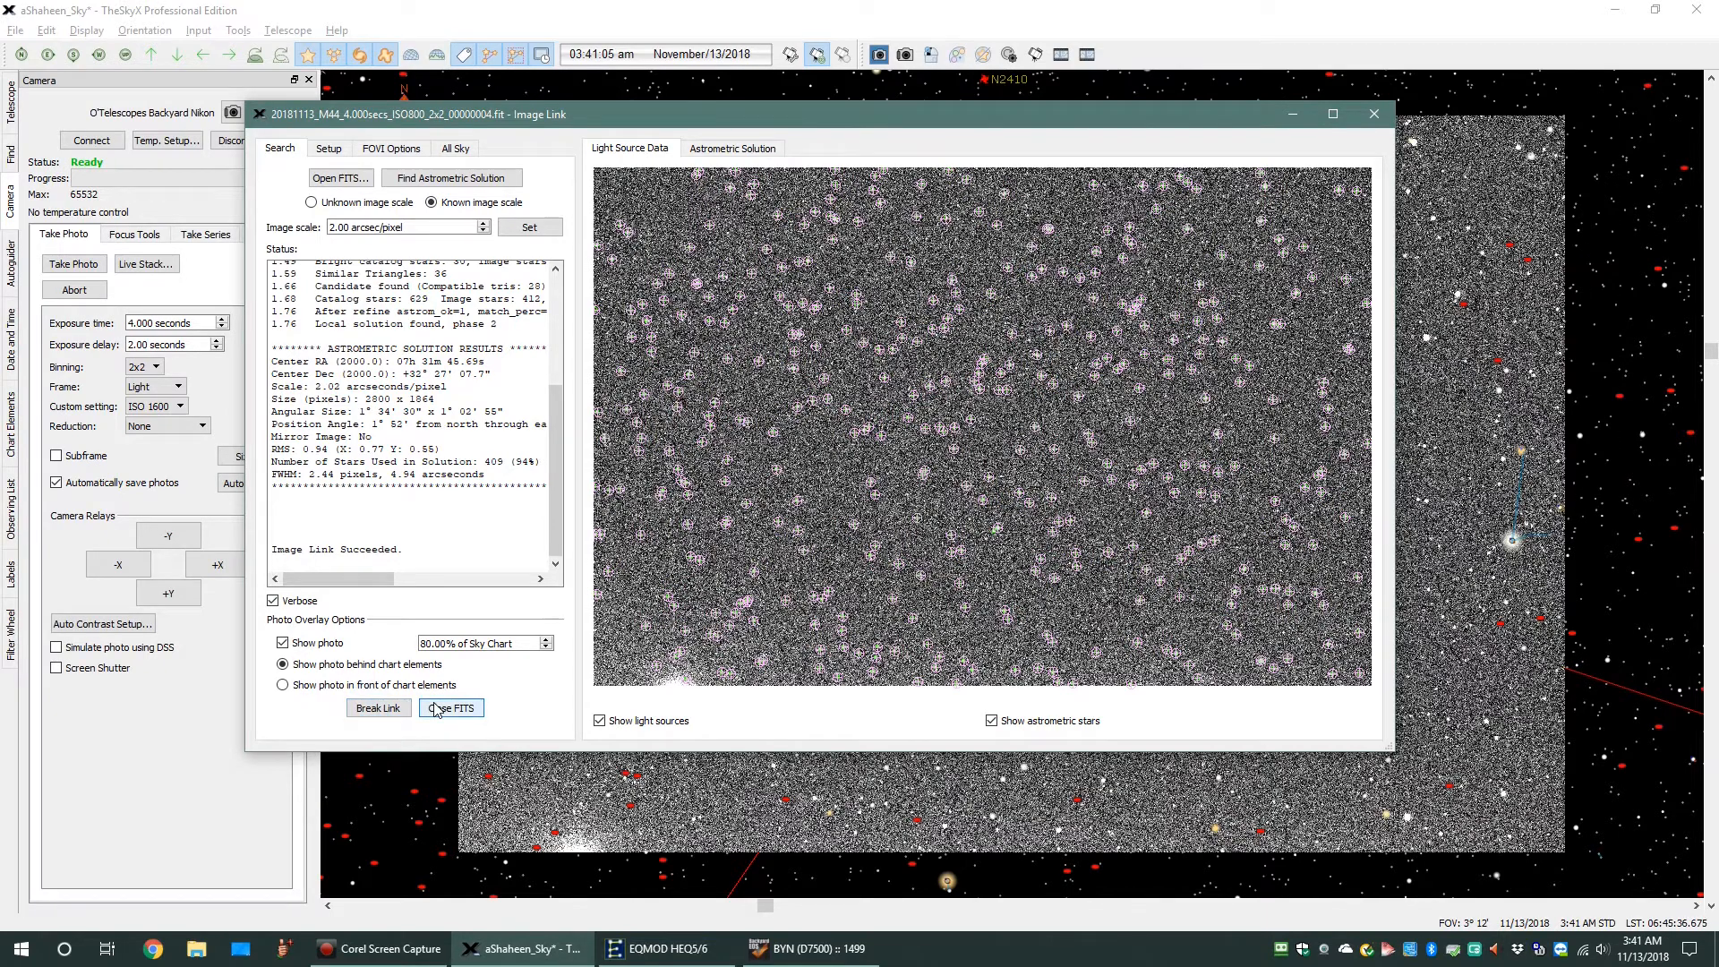
click(439, 708)
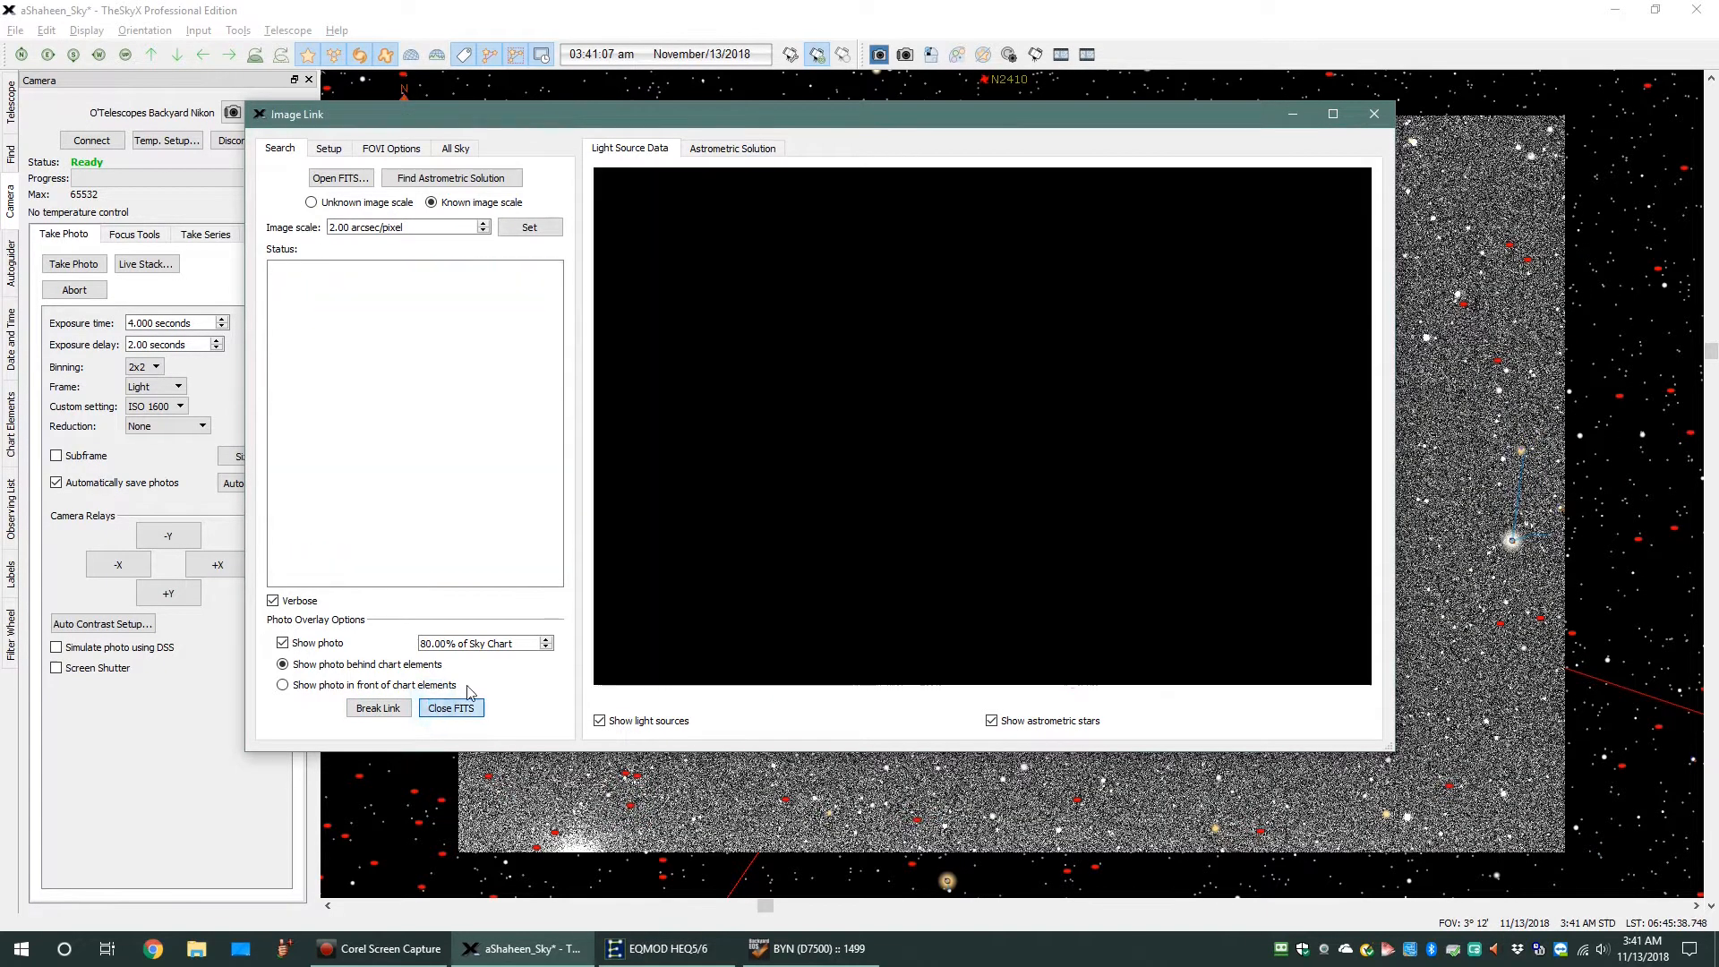
click(1375, 117)
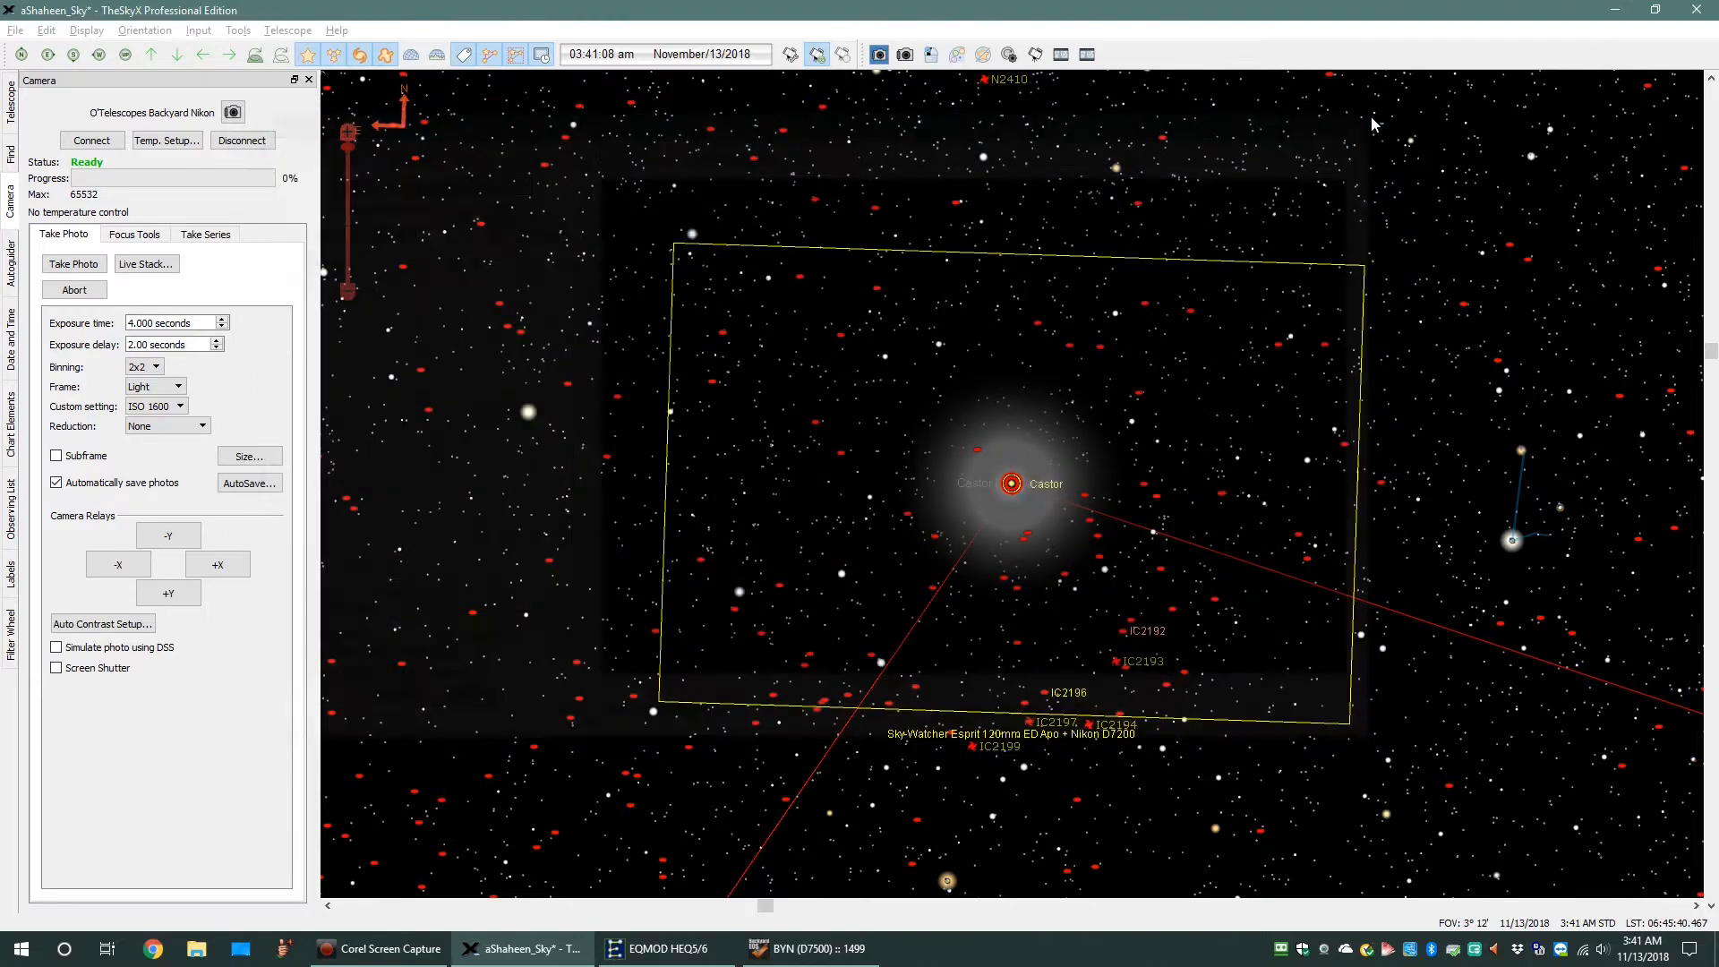
Step: Switch to BackyardNIKON and check Castor's focus in Frame & Focus live view at 5x and with the HFD measurement
click(779, 949)
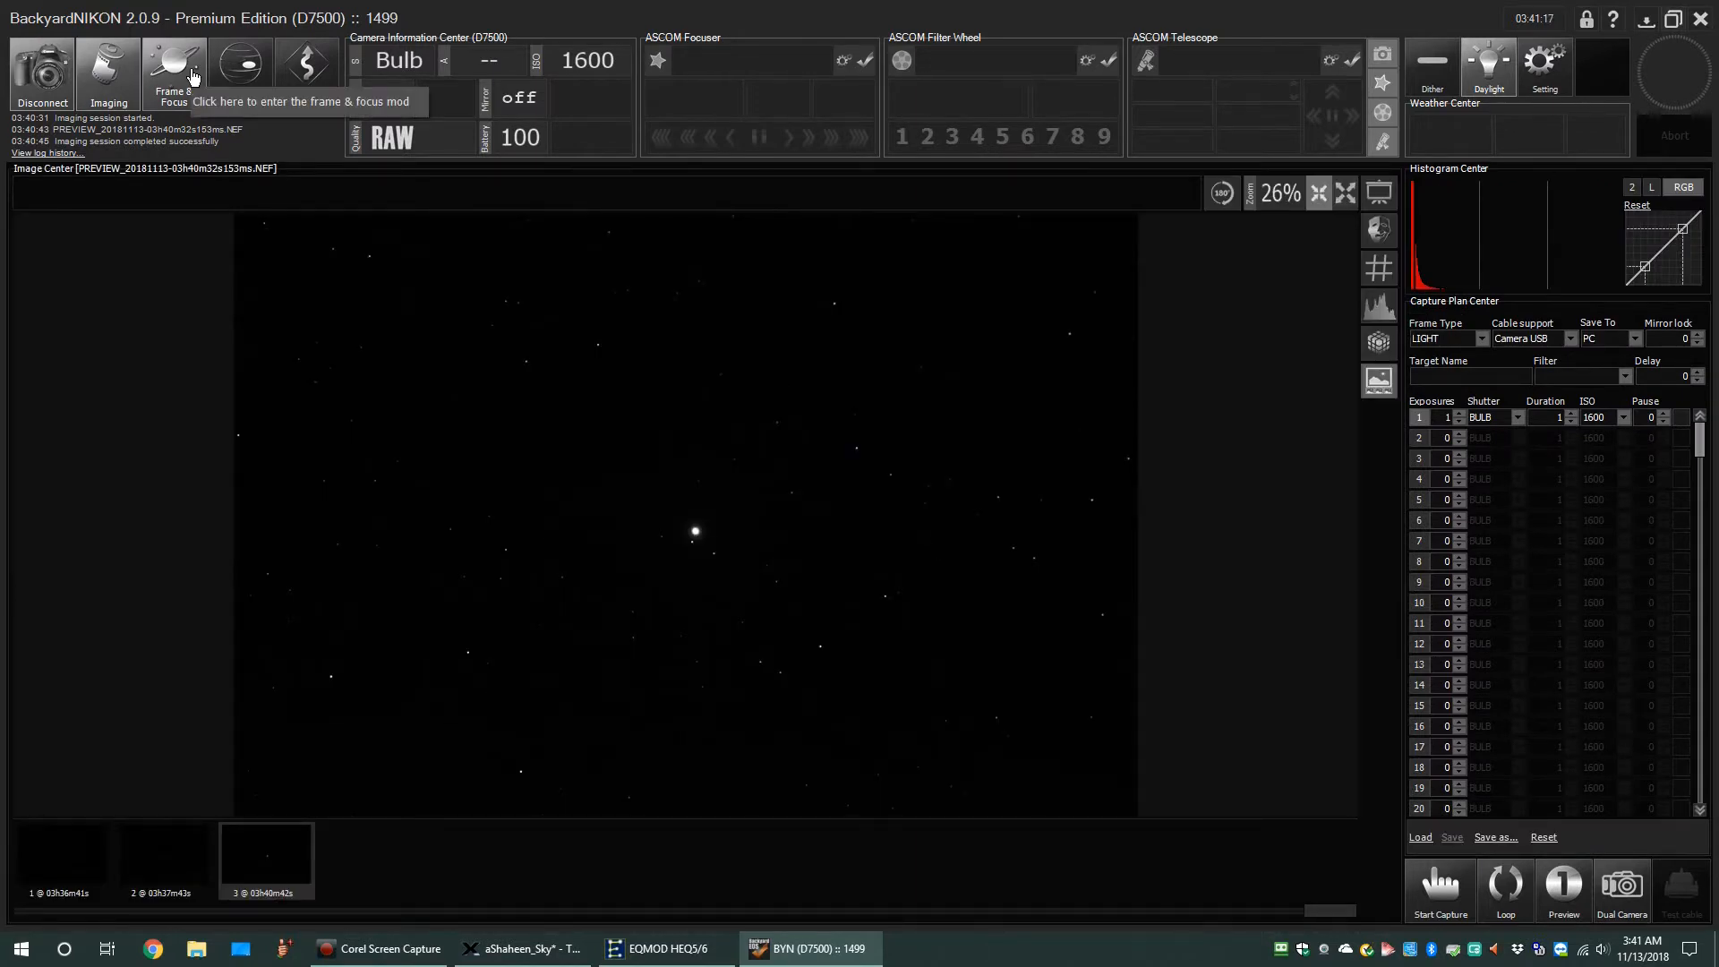
click(194, 77)
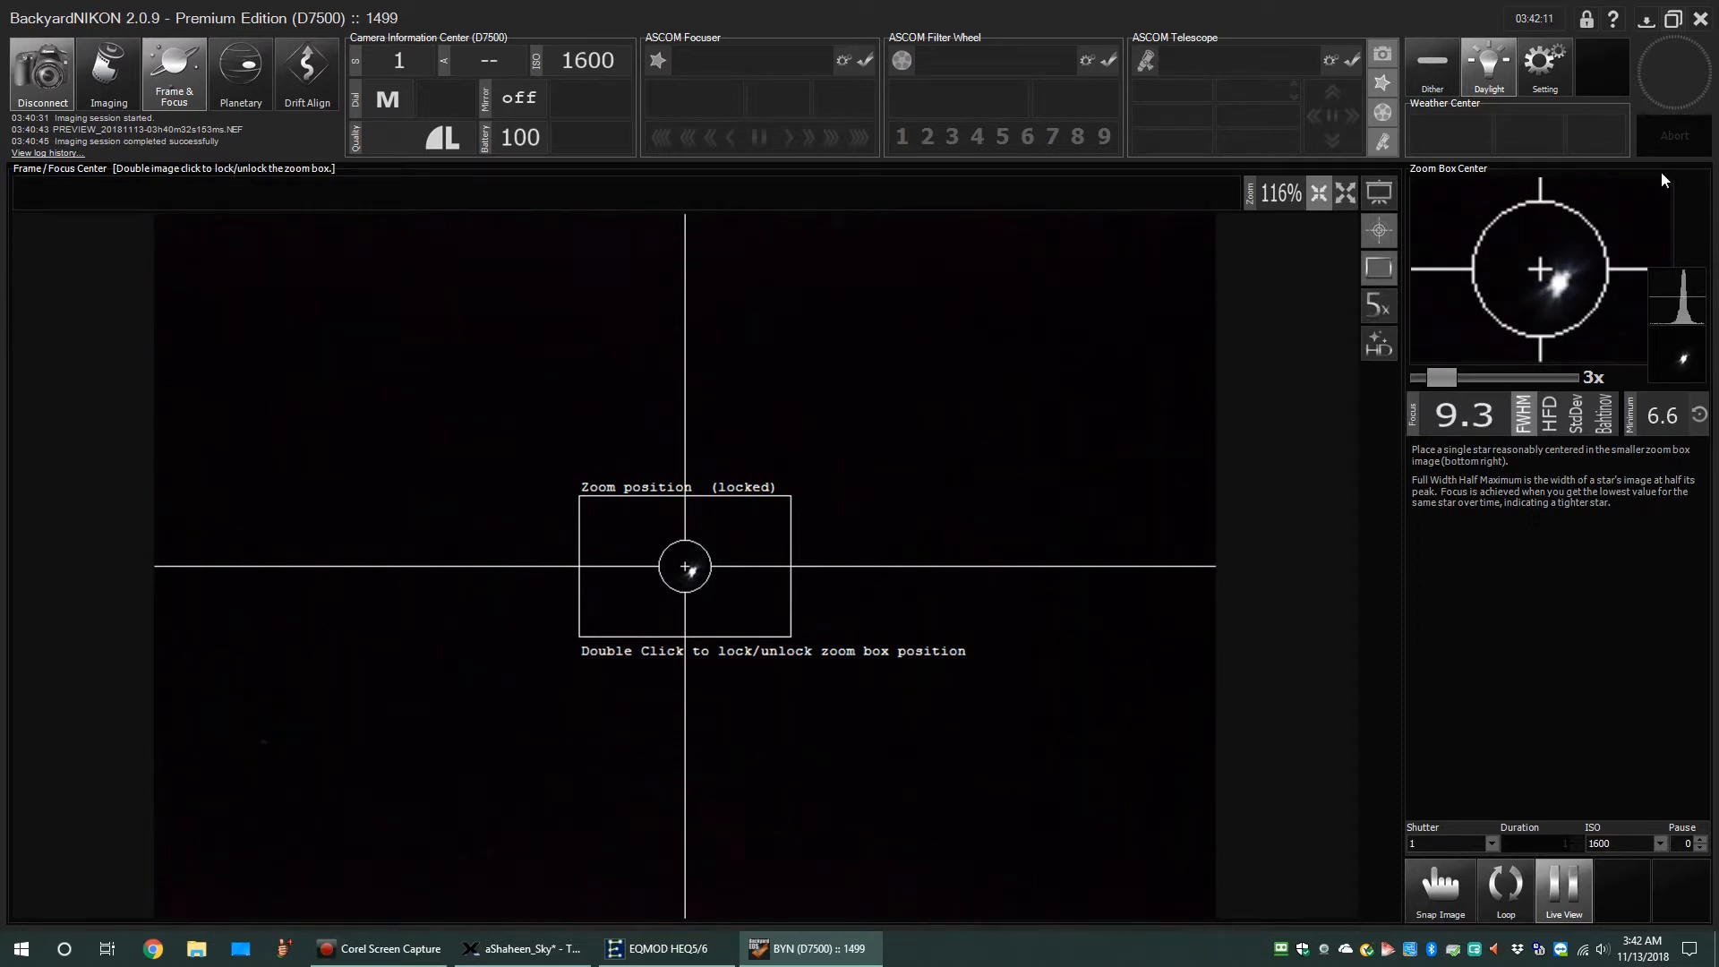
click(1380, 311)
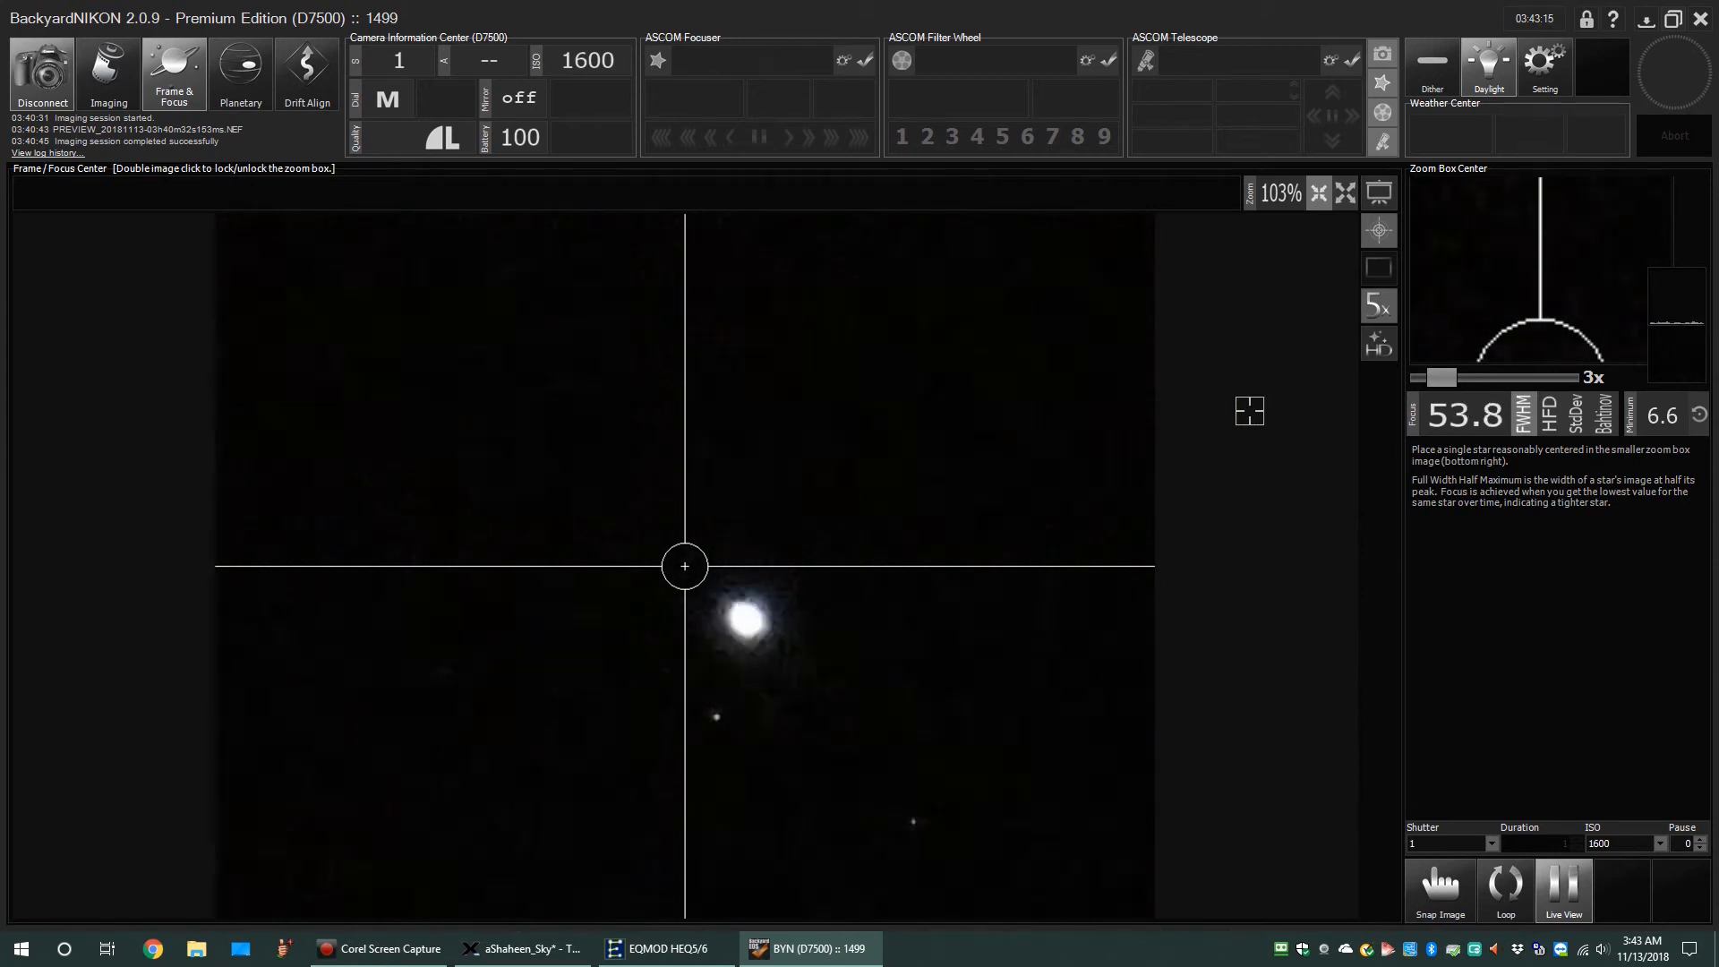
click(1377, 307)
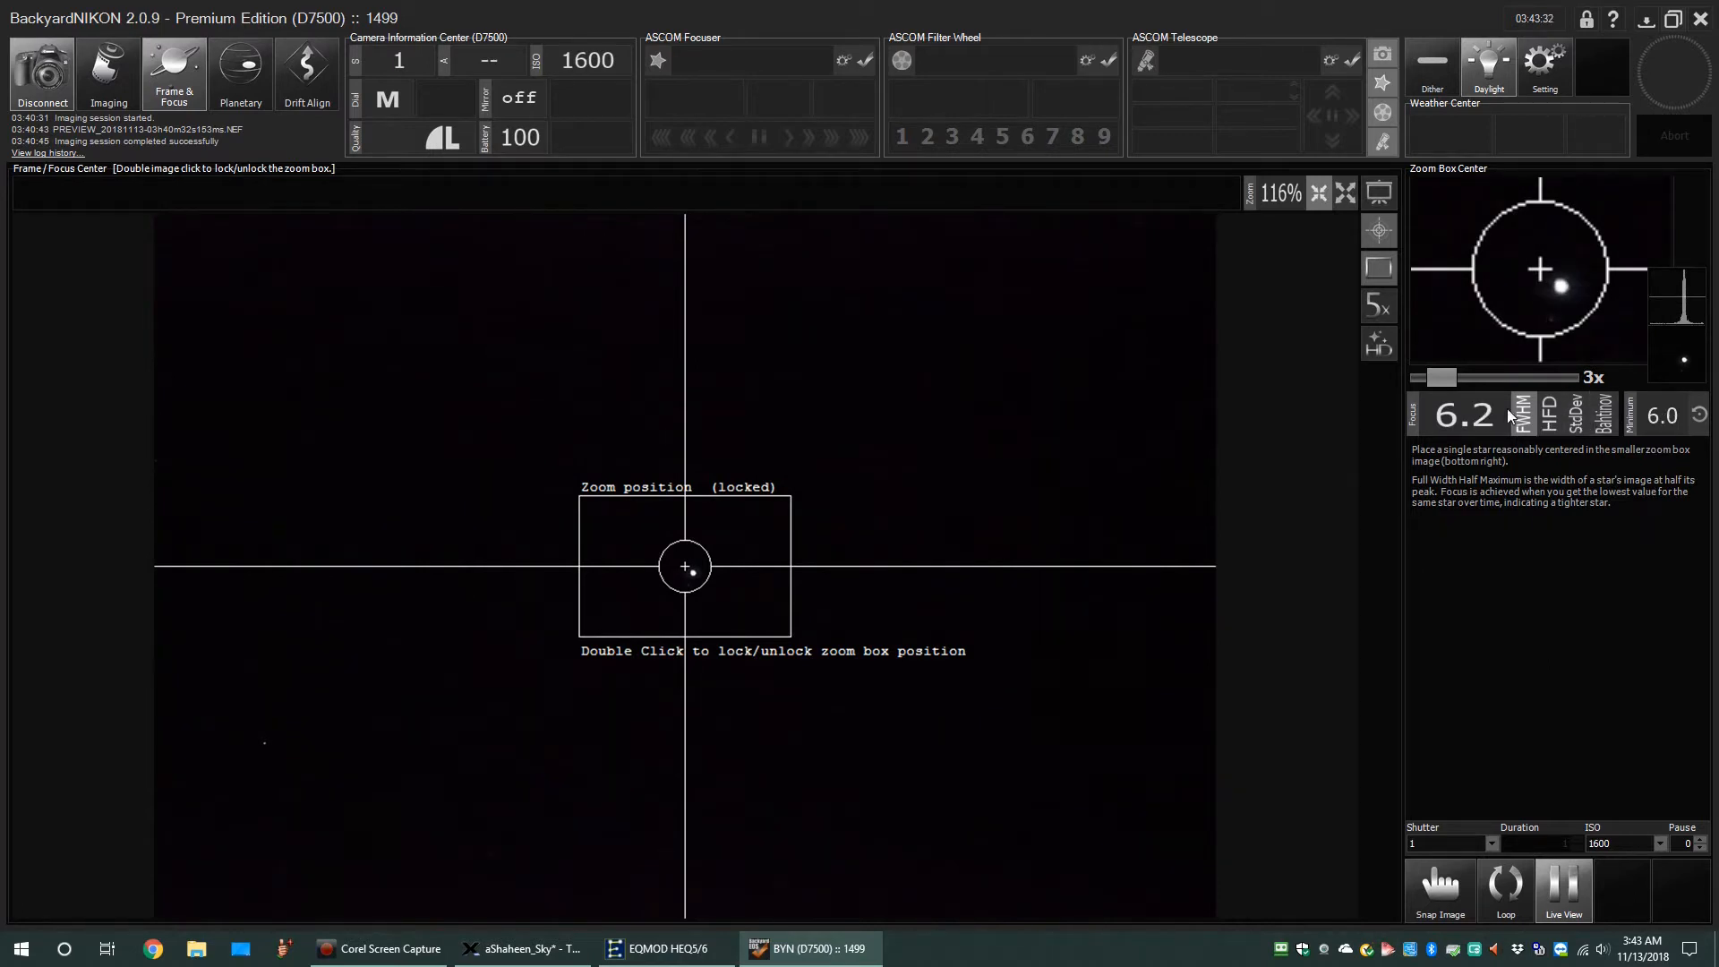
click(1552, 414)
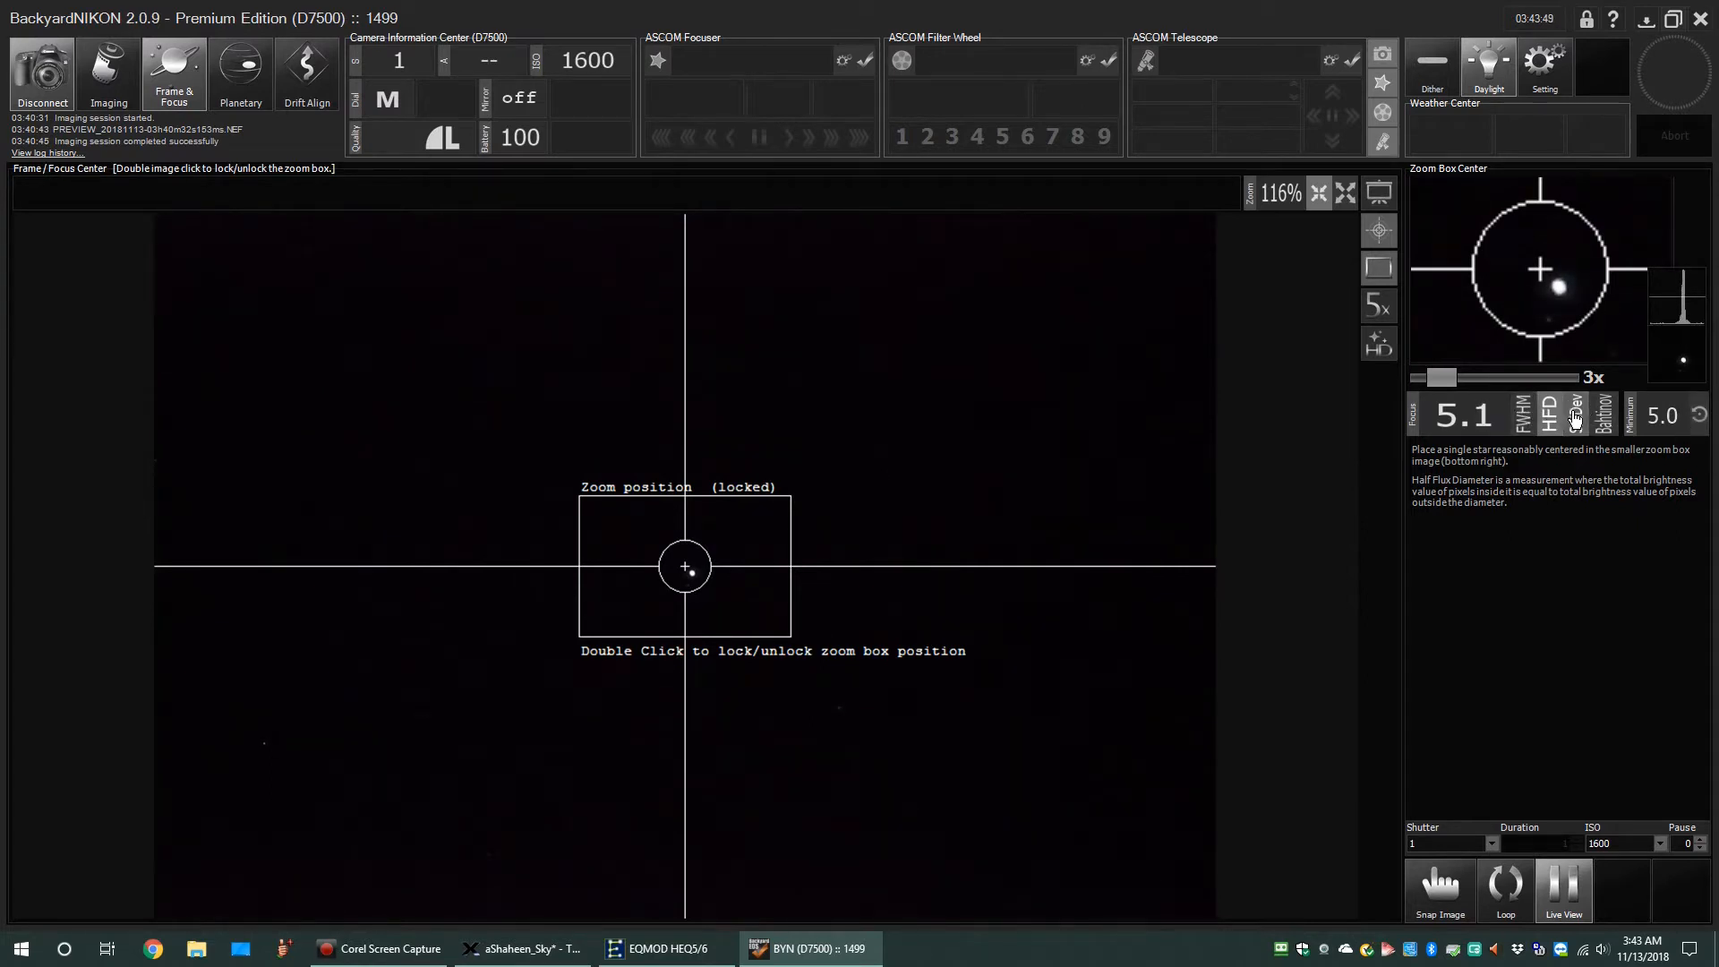
Step: Return BackyardNIKON to imaging mode and switch back to TheSkyX
click(118, 68)
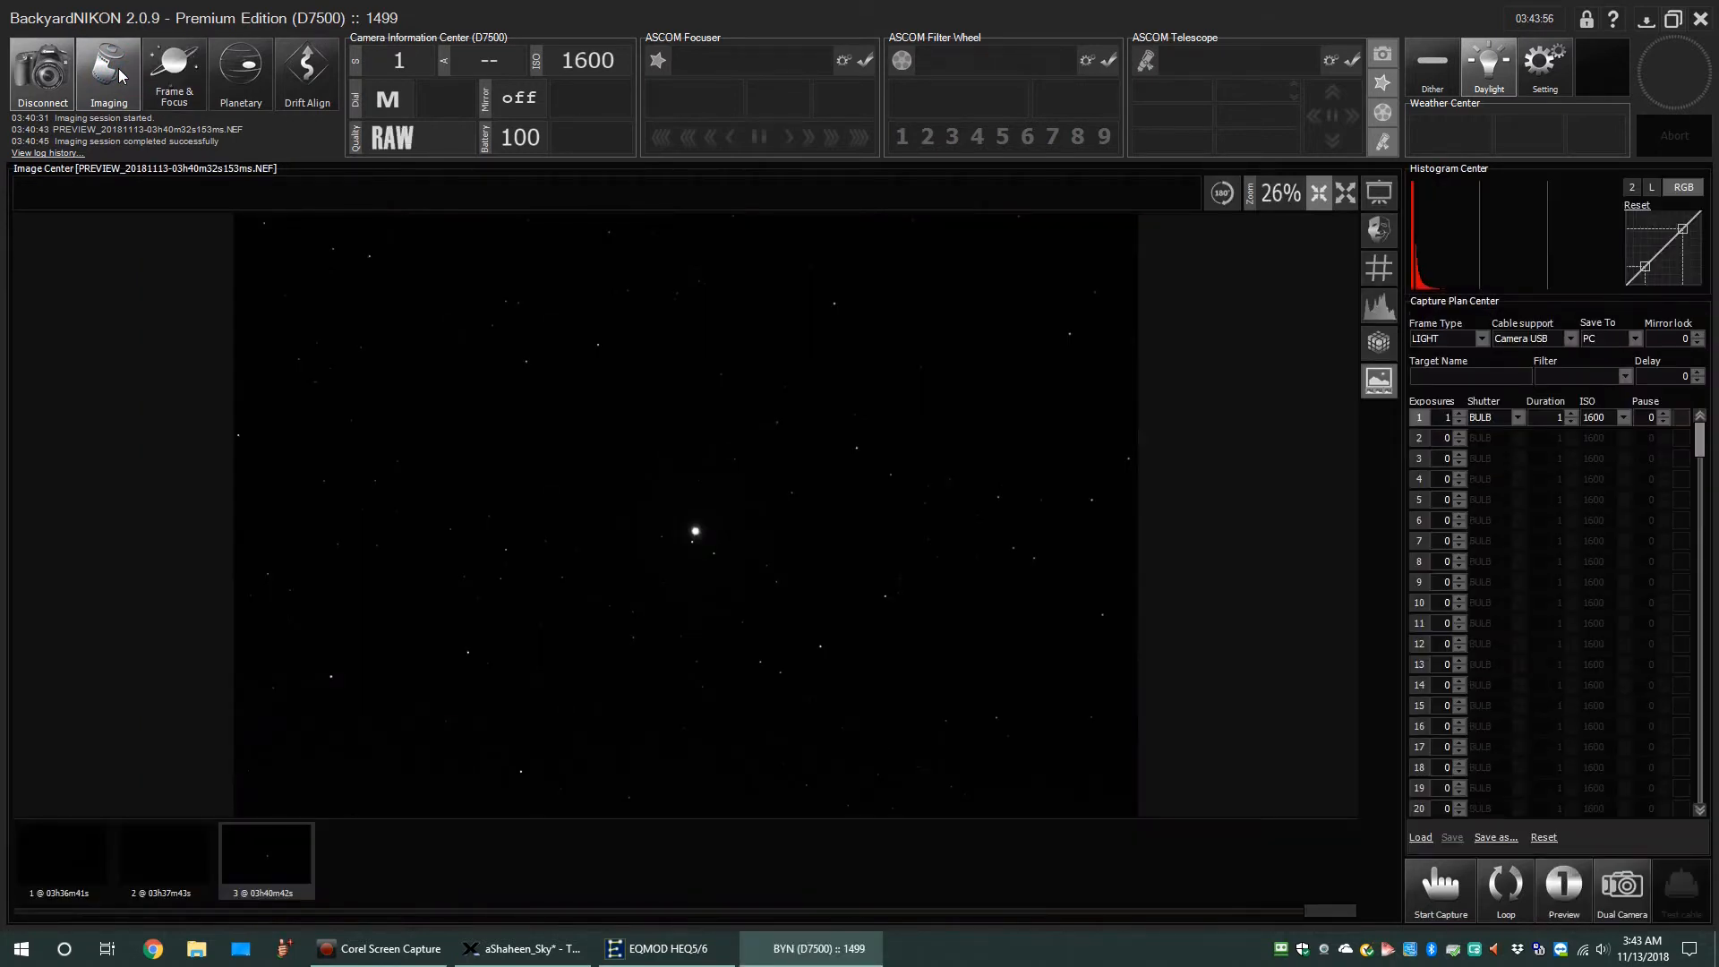
click(830, 949)
click(831, 949)
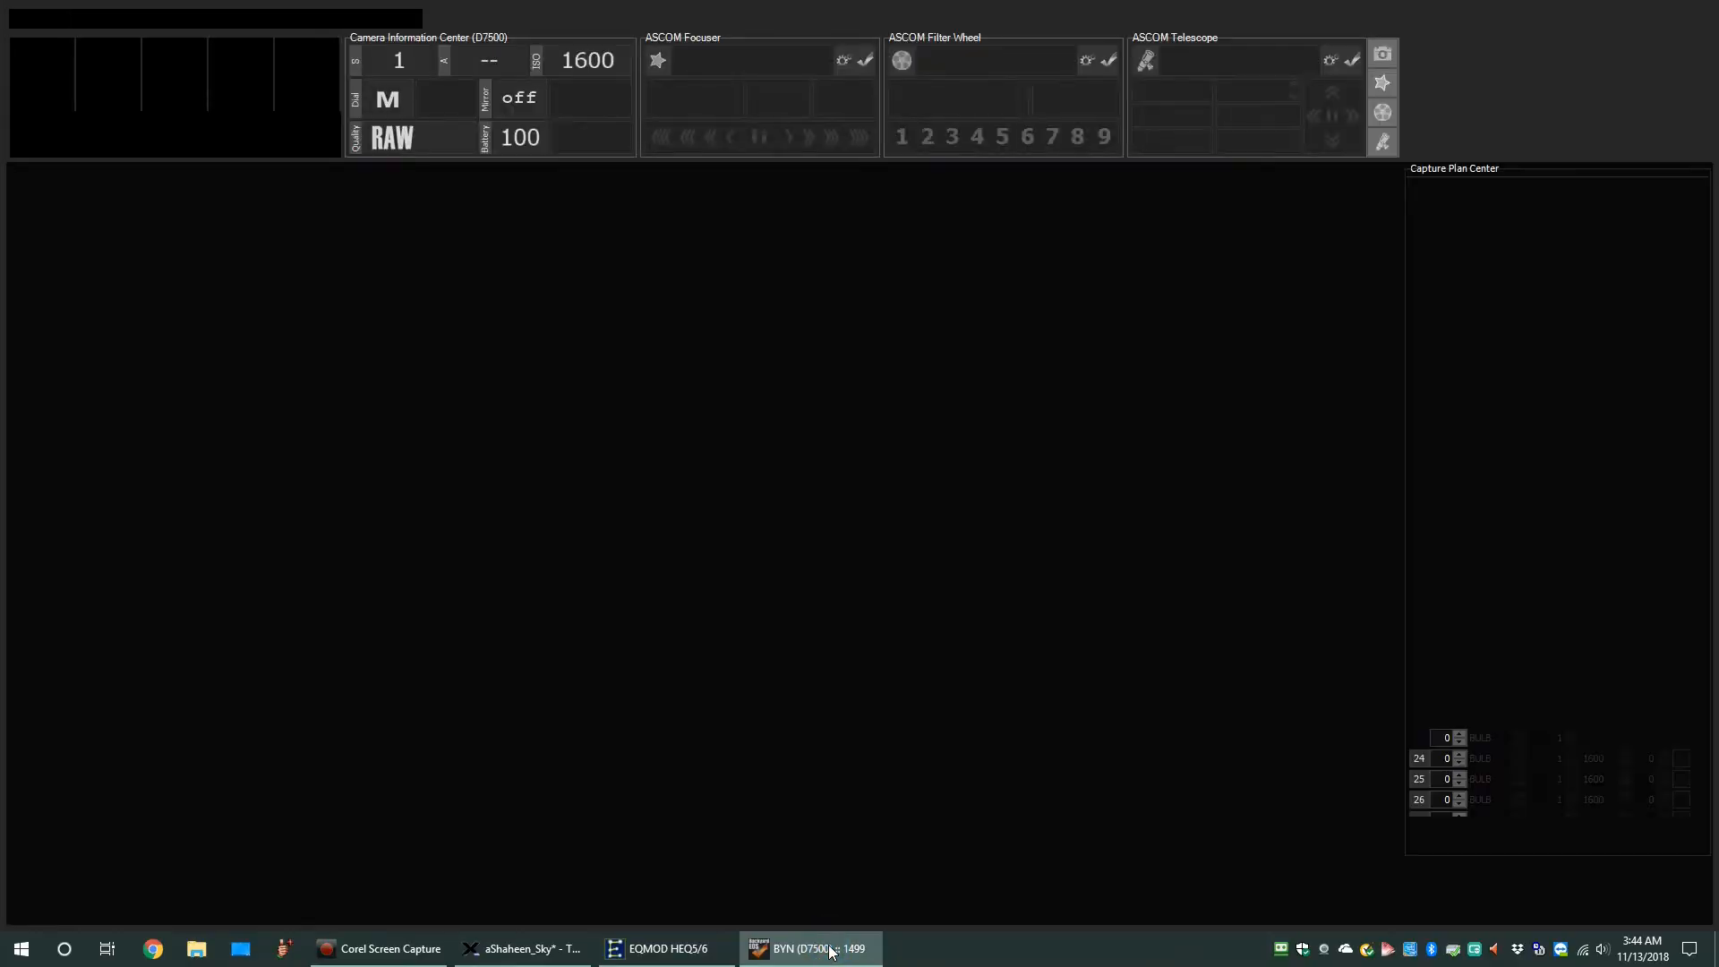
click(818, 961)
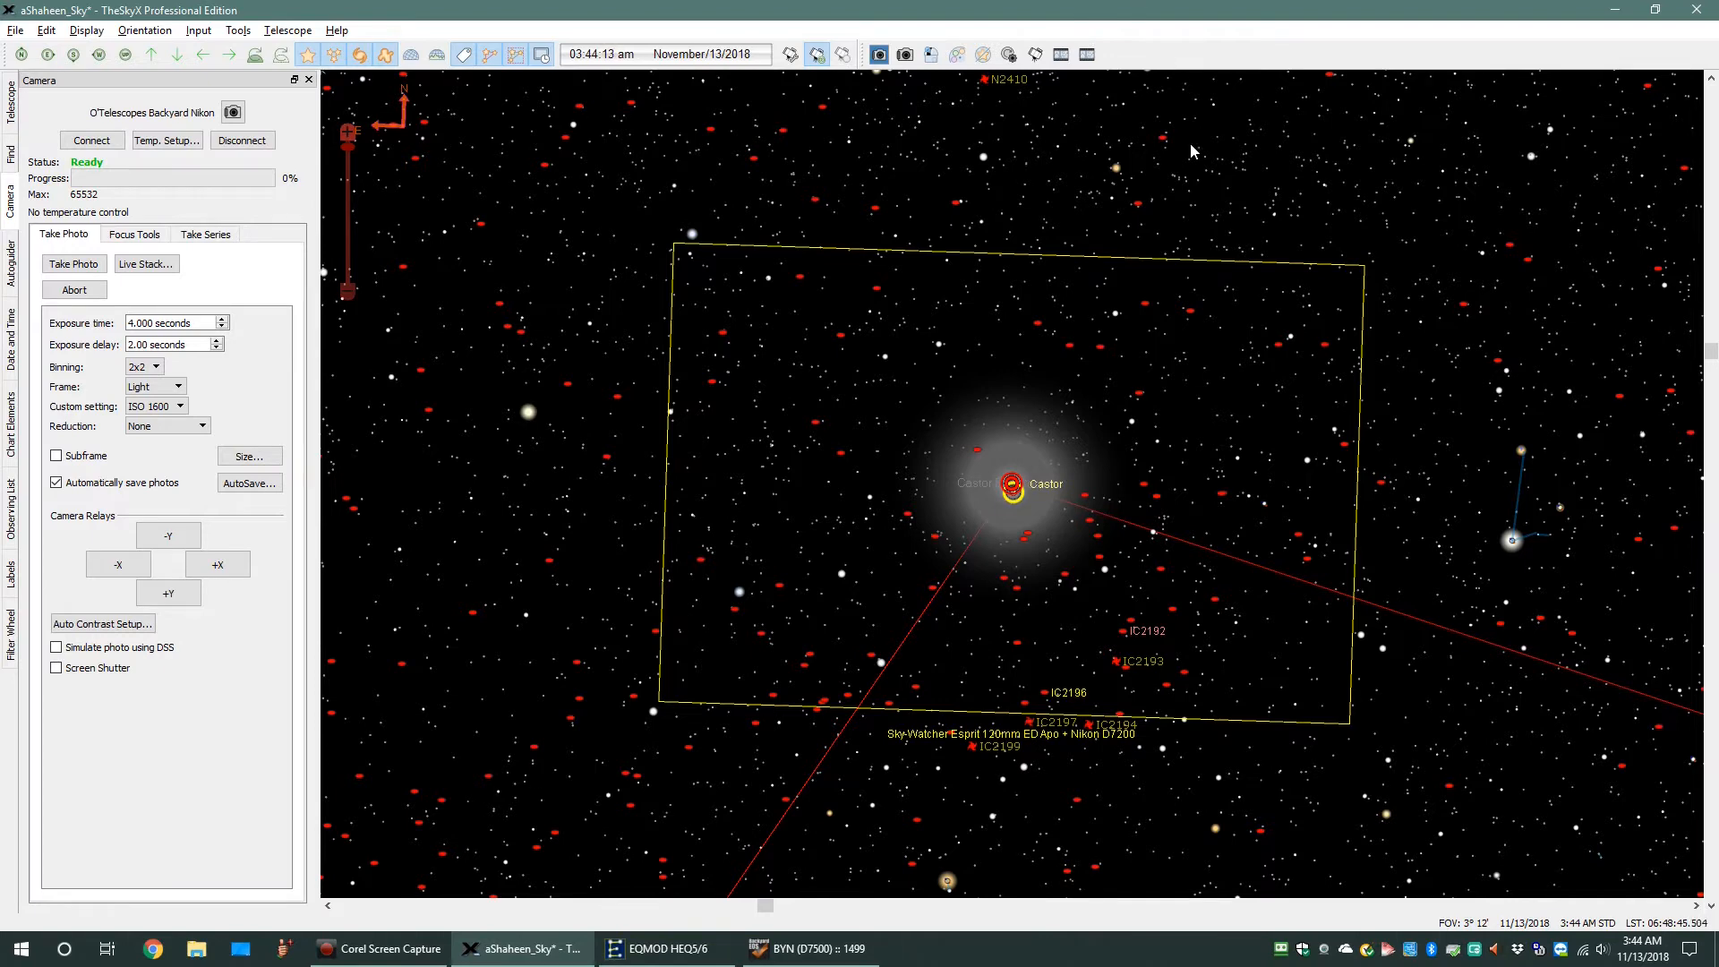
Step: Widen the sky chart's field of view to 27° around Castor to examine the surrounding constellations
mouse_move(1431, 357)
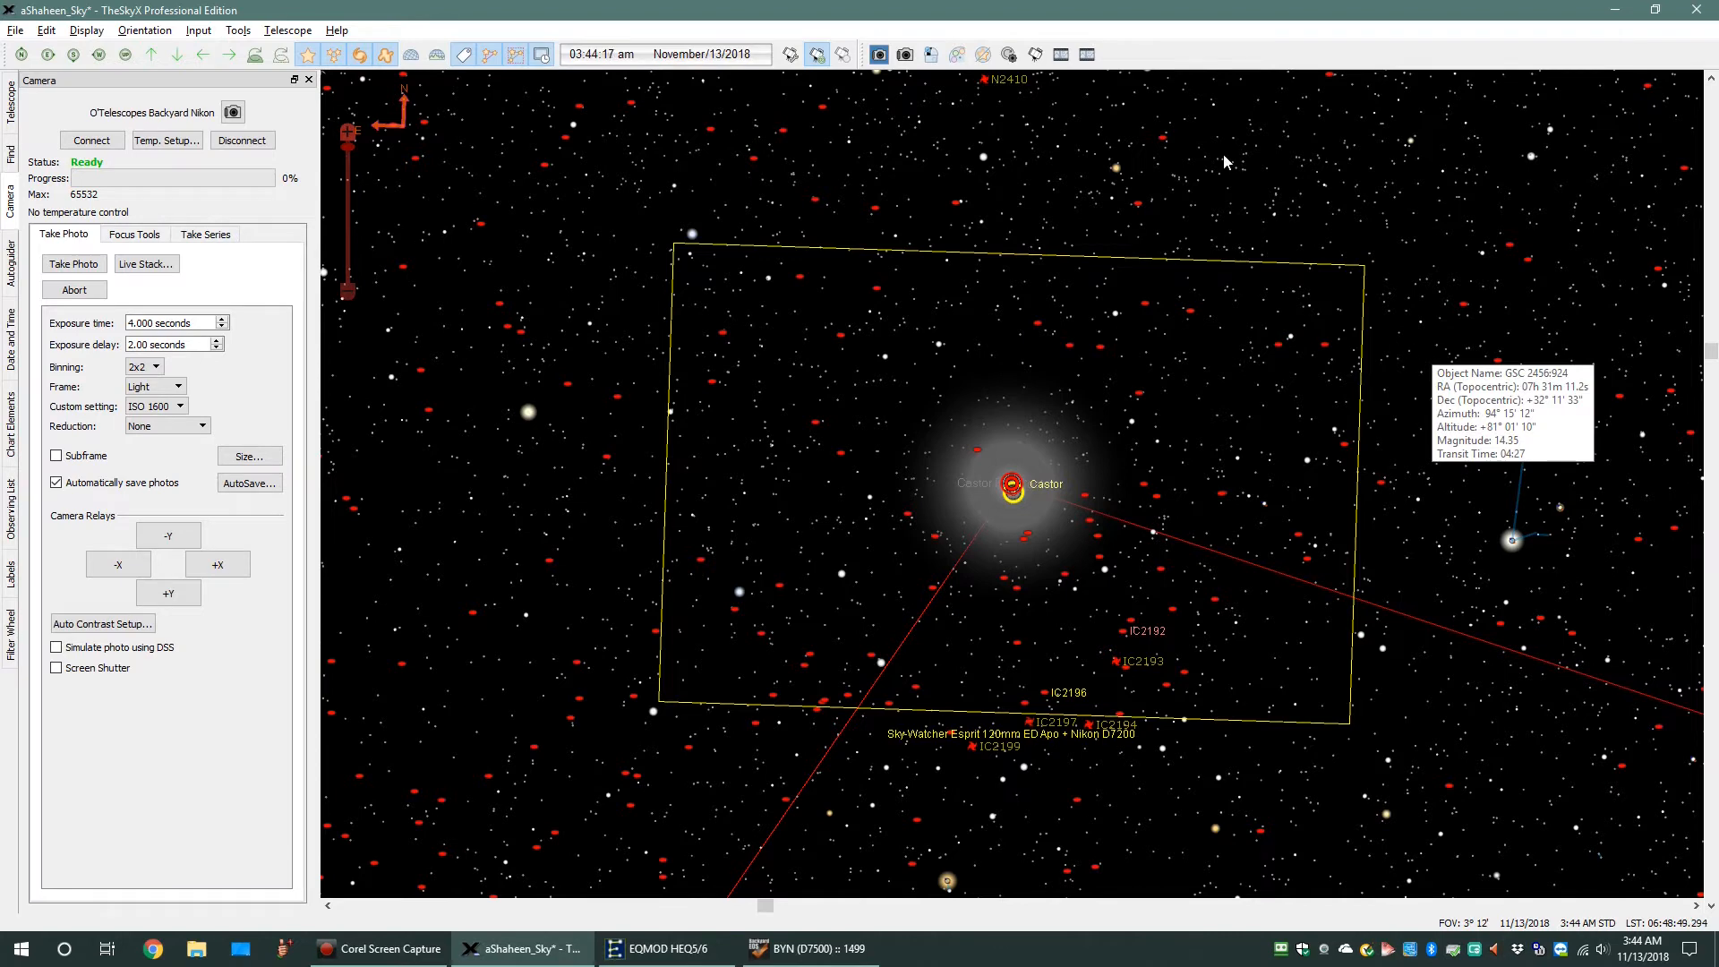
mouse_move(1225, 162)
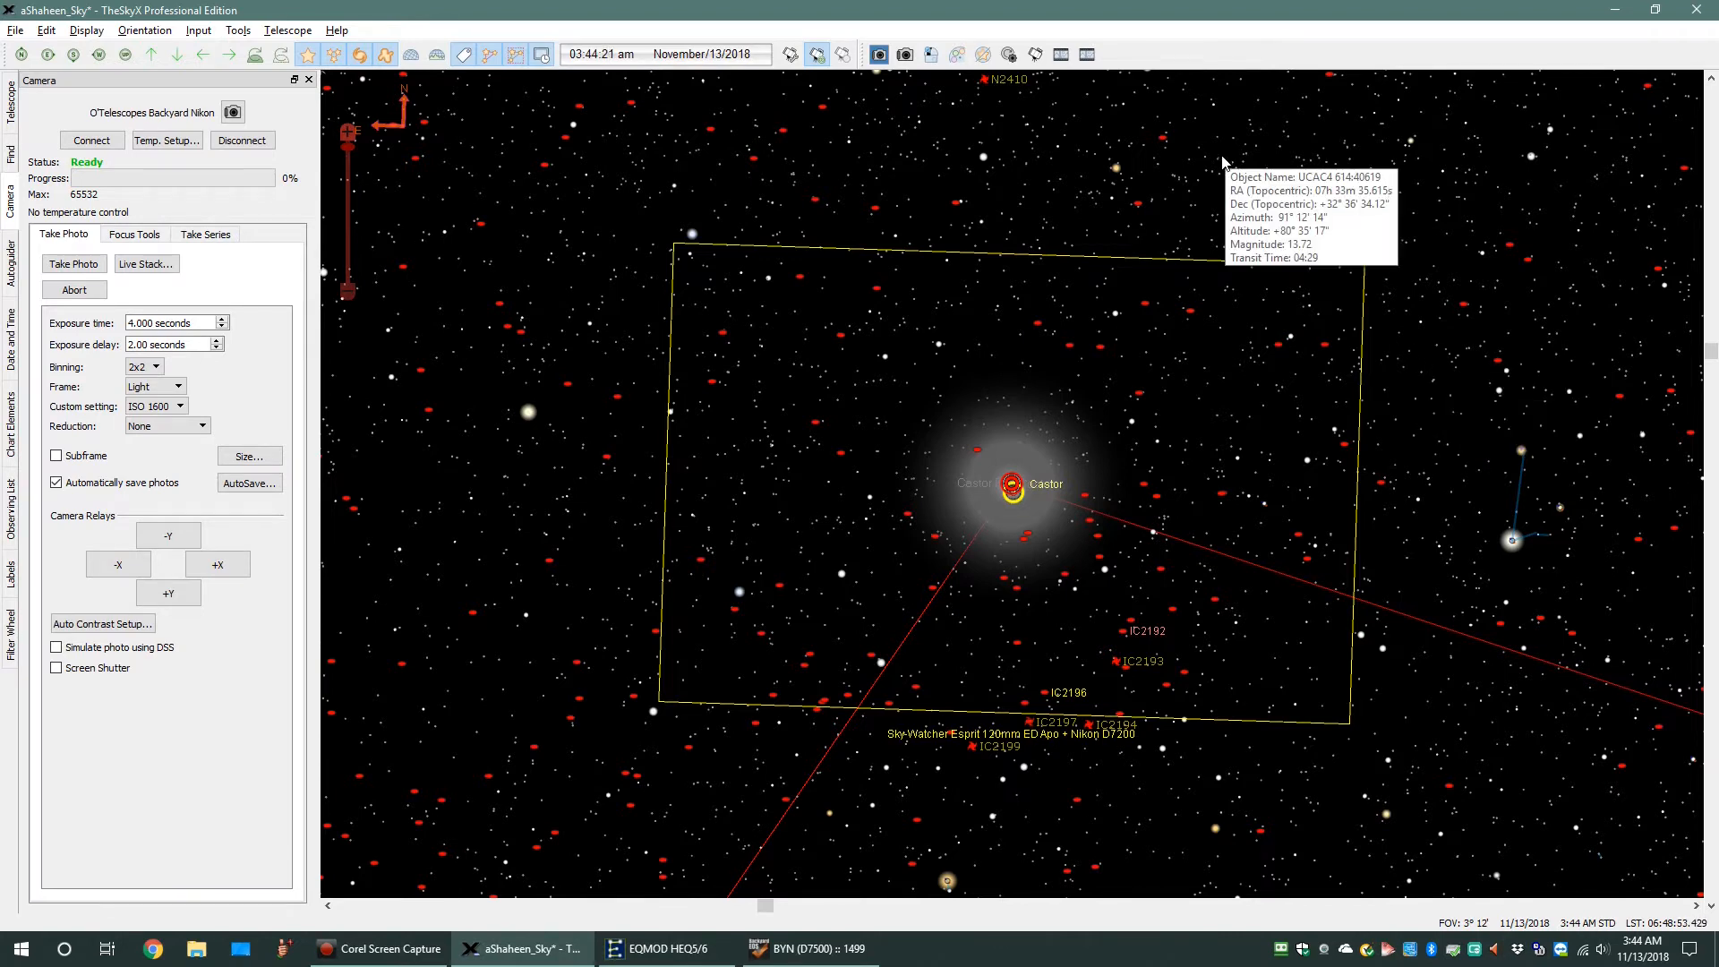
scroll(1334, 386, down, 2)
scroll(1344, 383, down, 5)
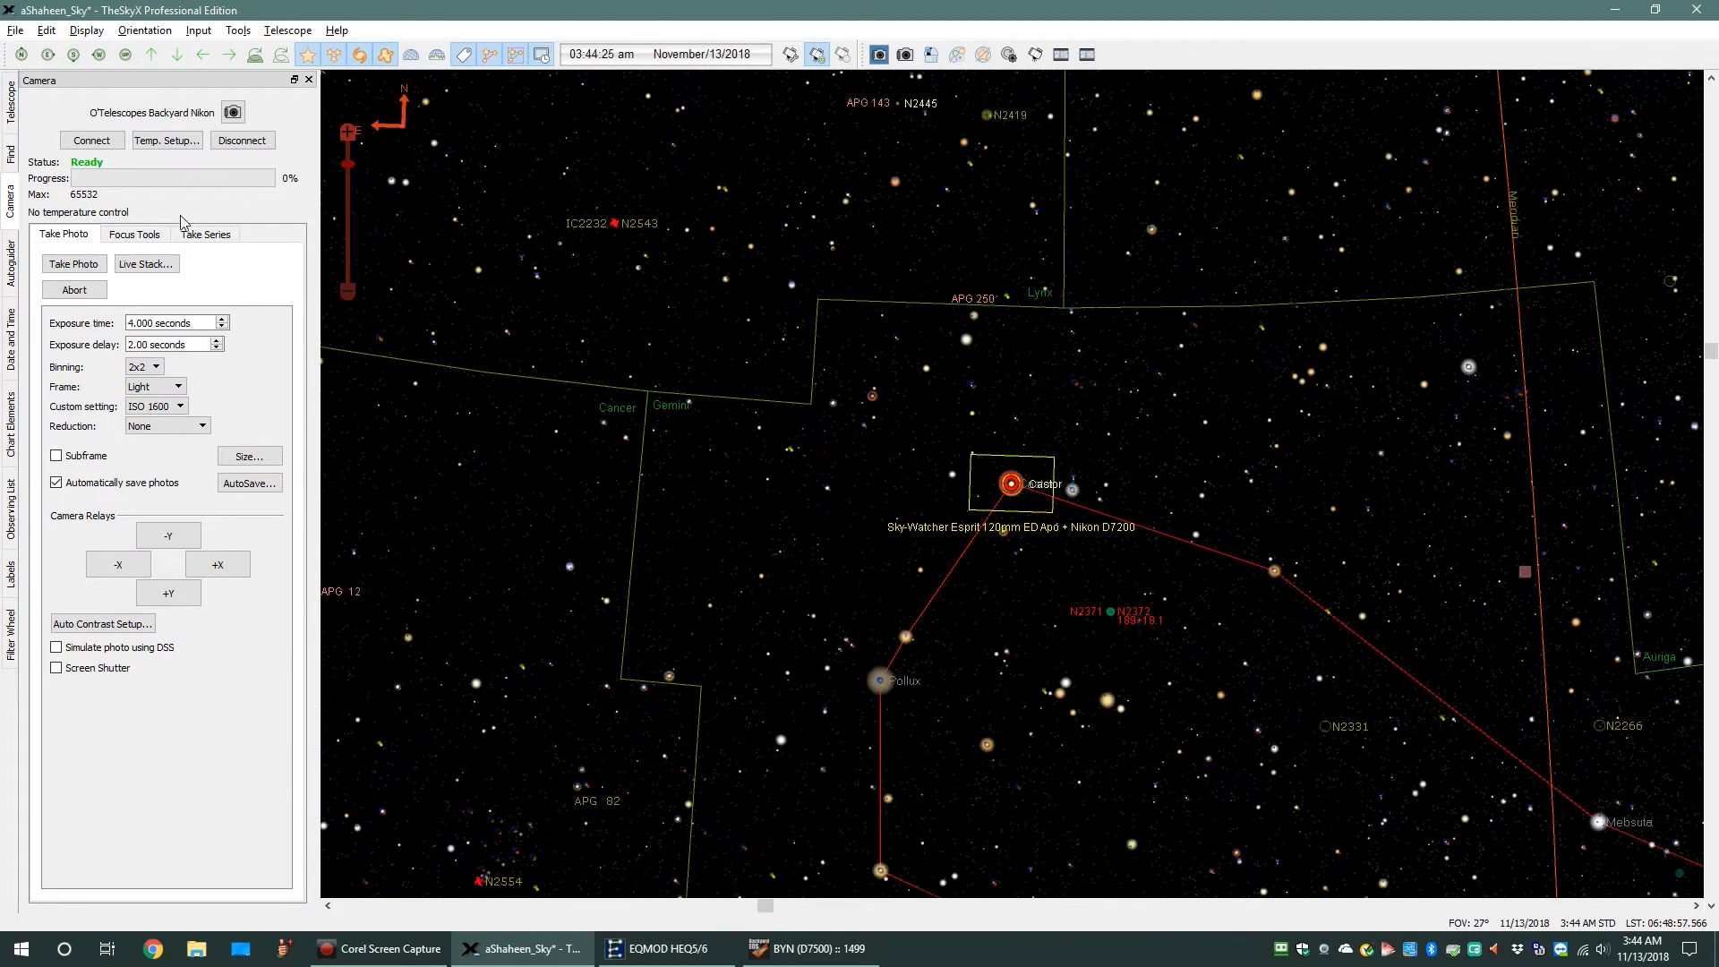
Step: Review Castor's object information and examine the sky around it at chart fields of view from 19° to 97°
click(11, 154)
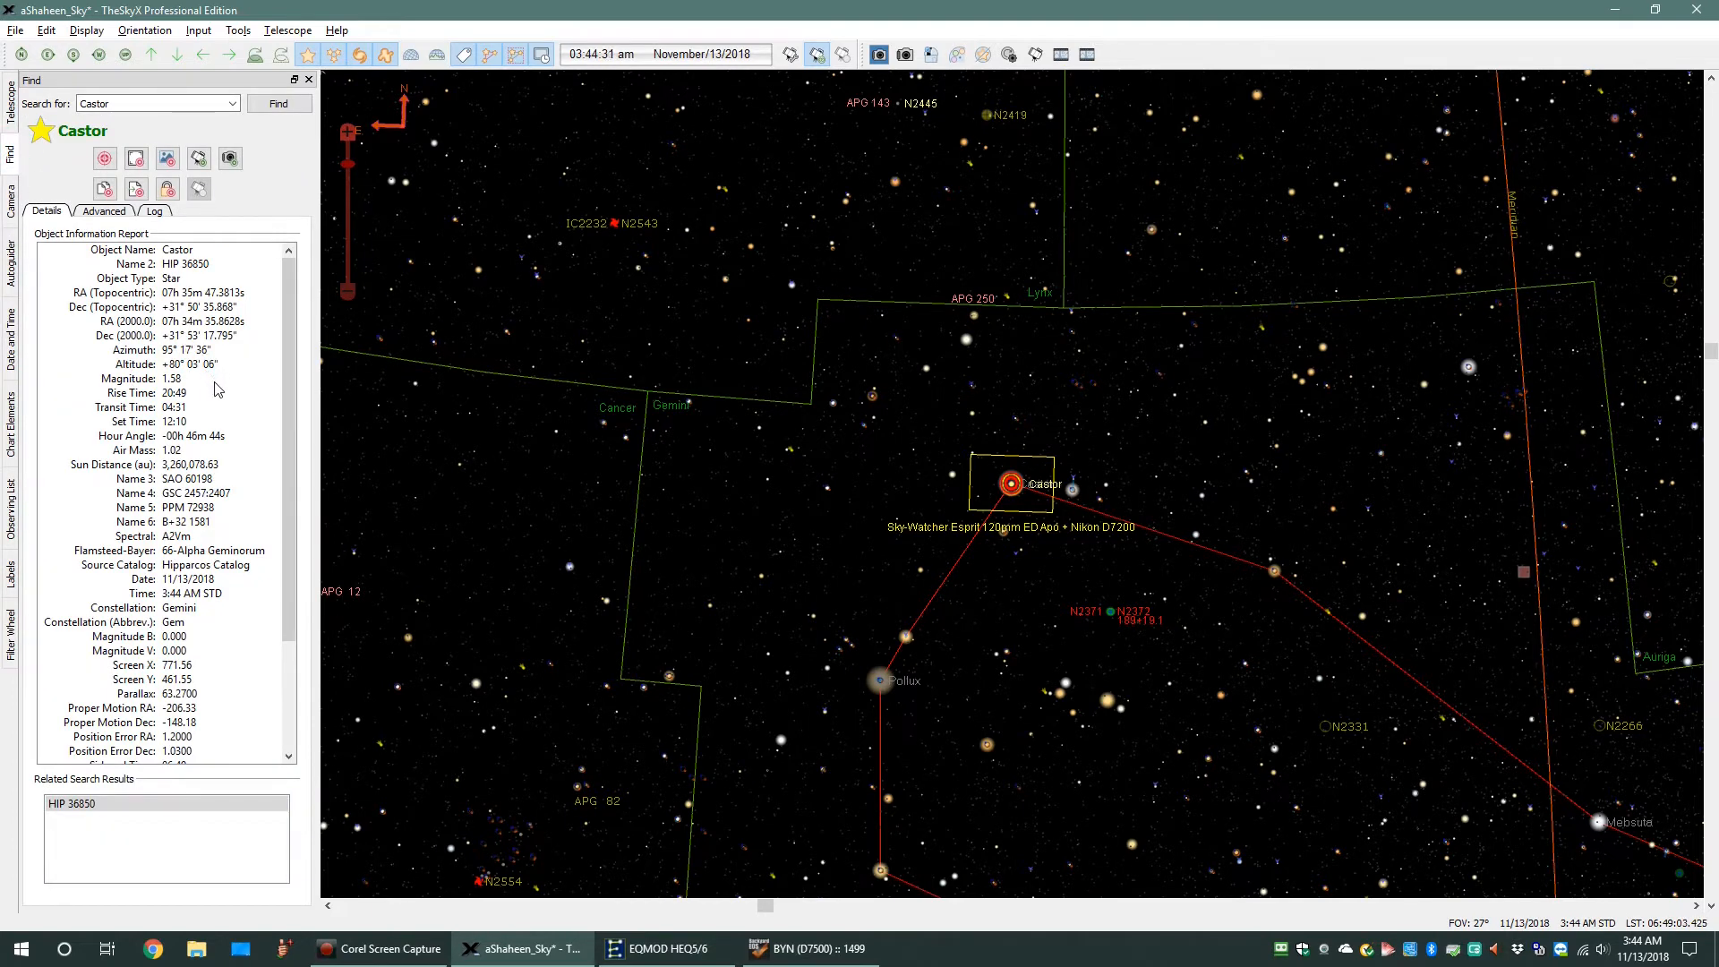
mouse_move(421, 458)
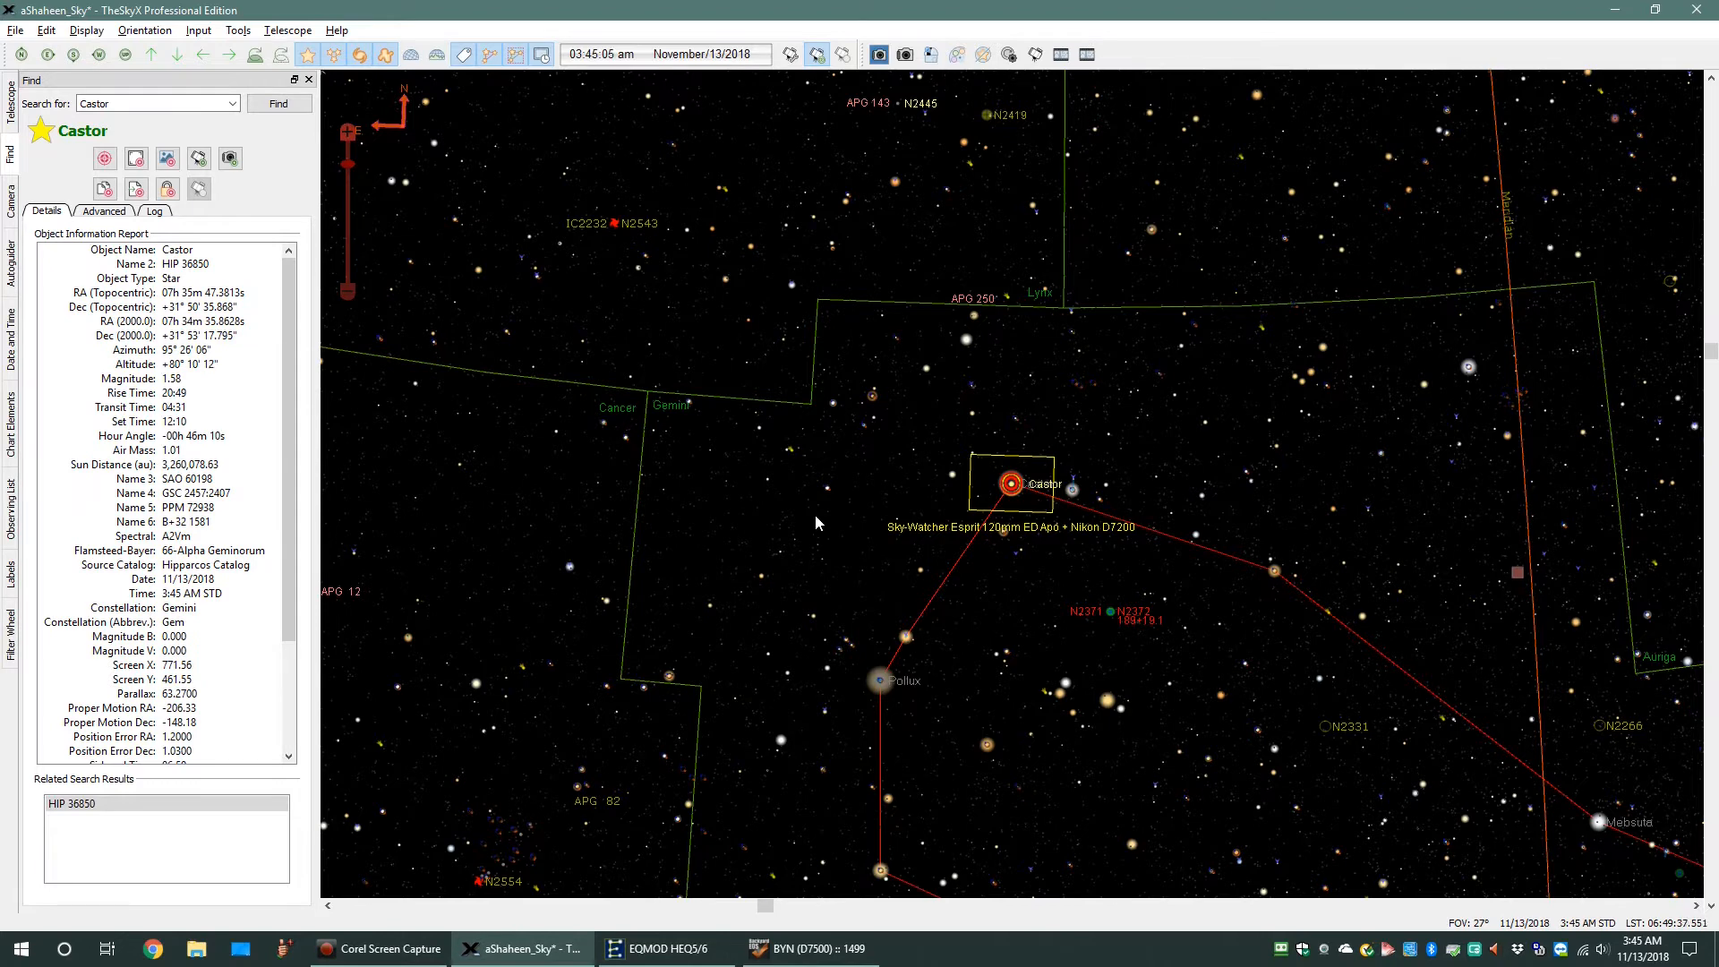
mouse_move(810, 508)
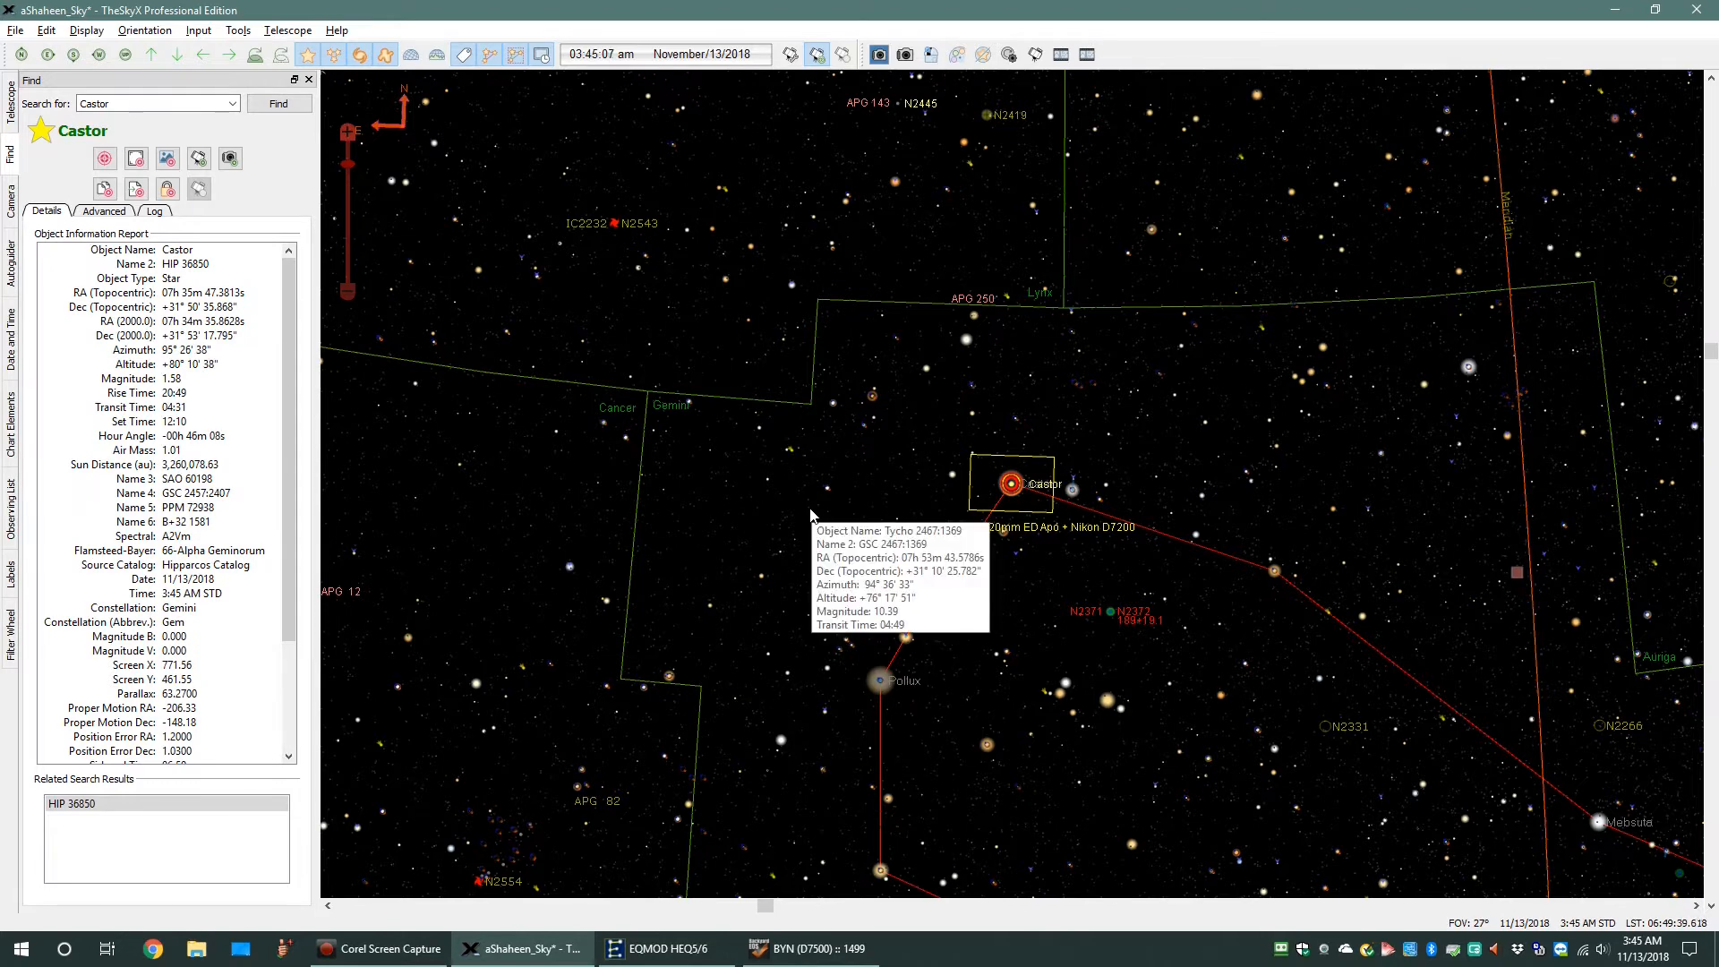
scroll(821, 508, down, 1)
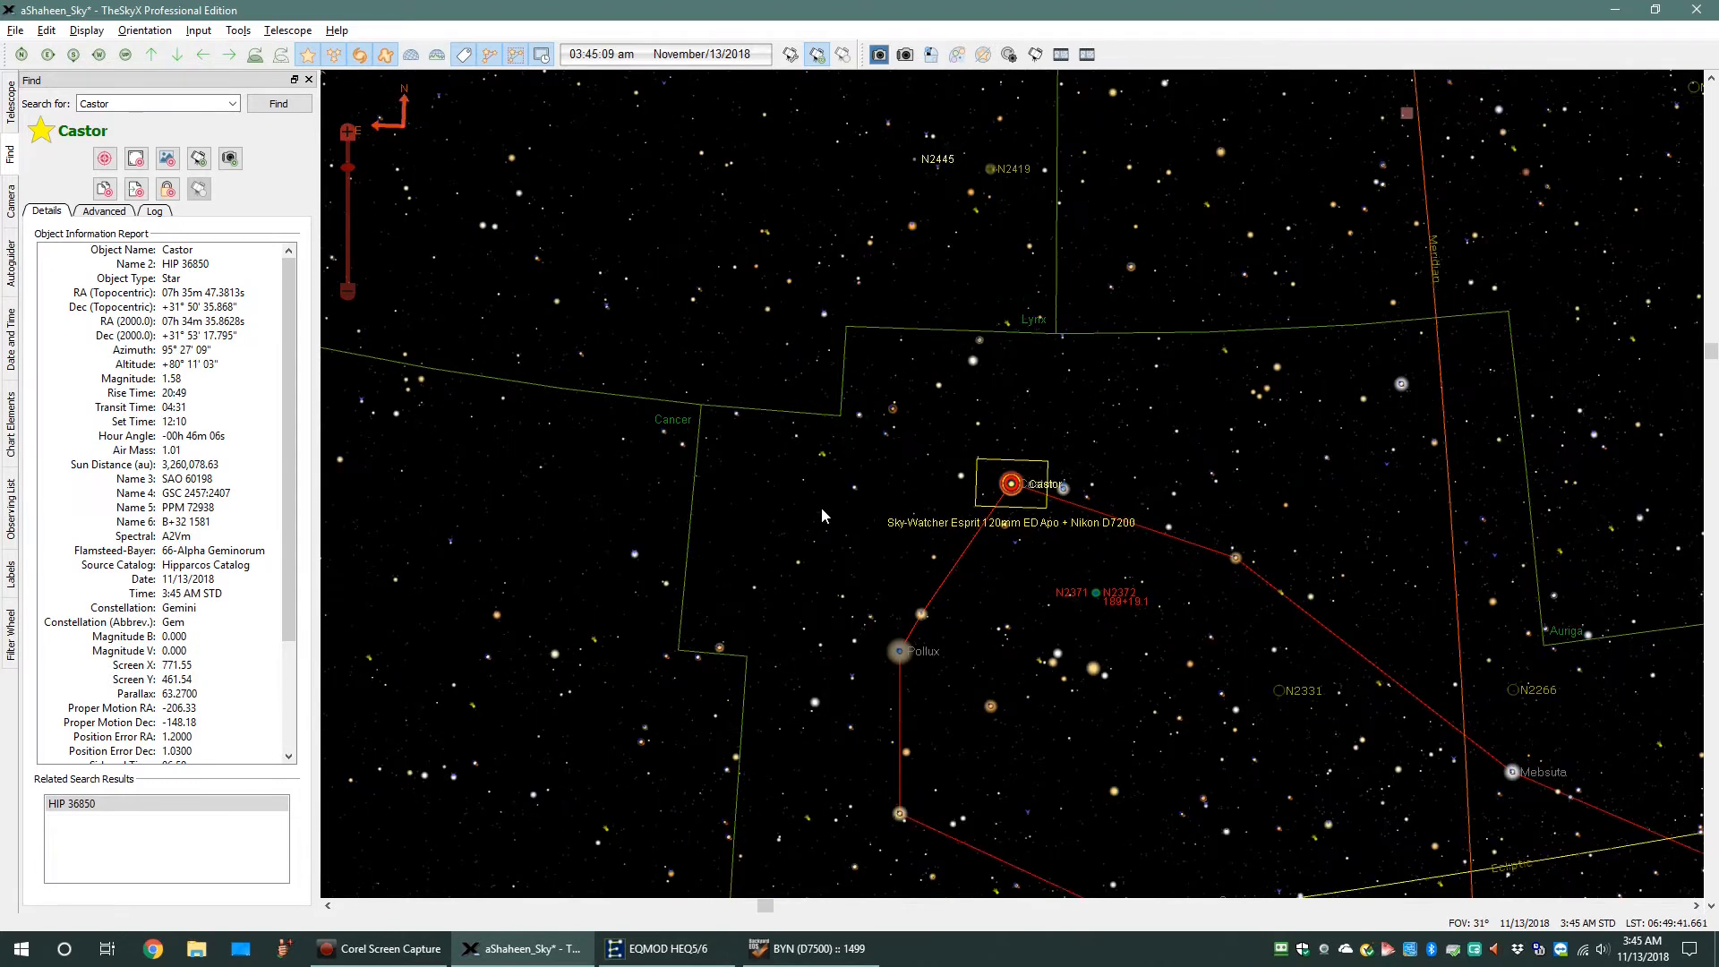
scroll(822, 508, down, 4)
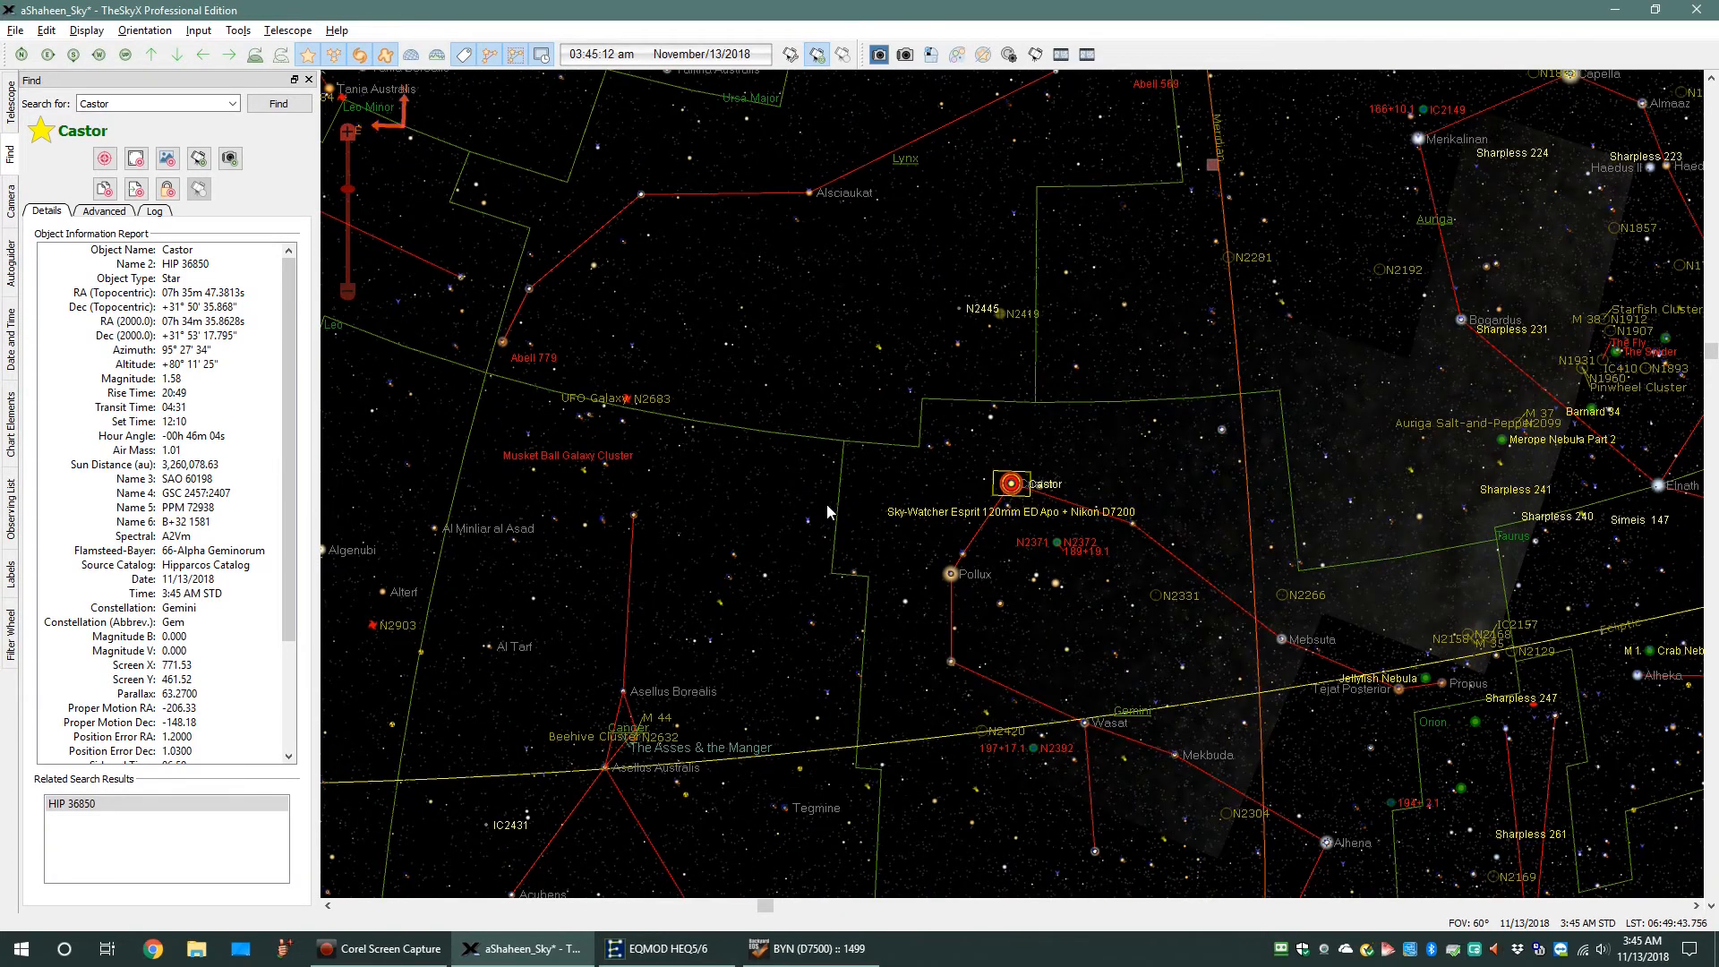
scroll(825, 504, down, 1)
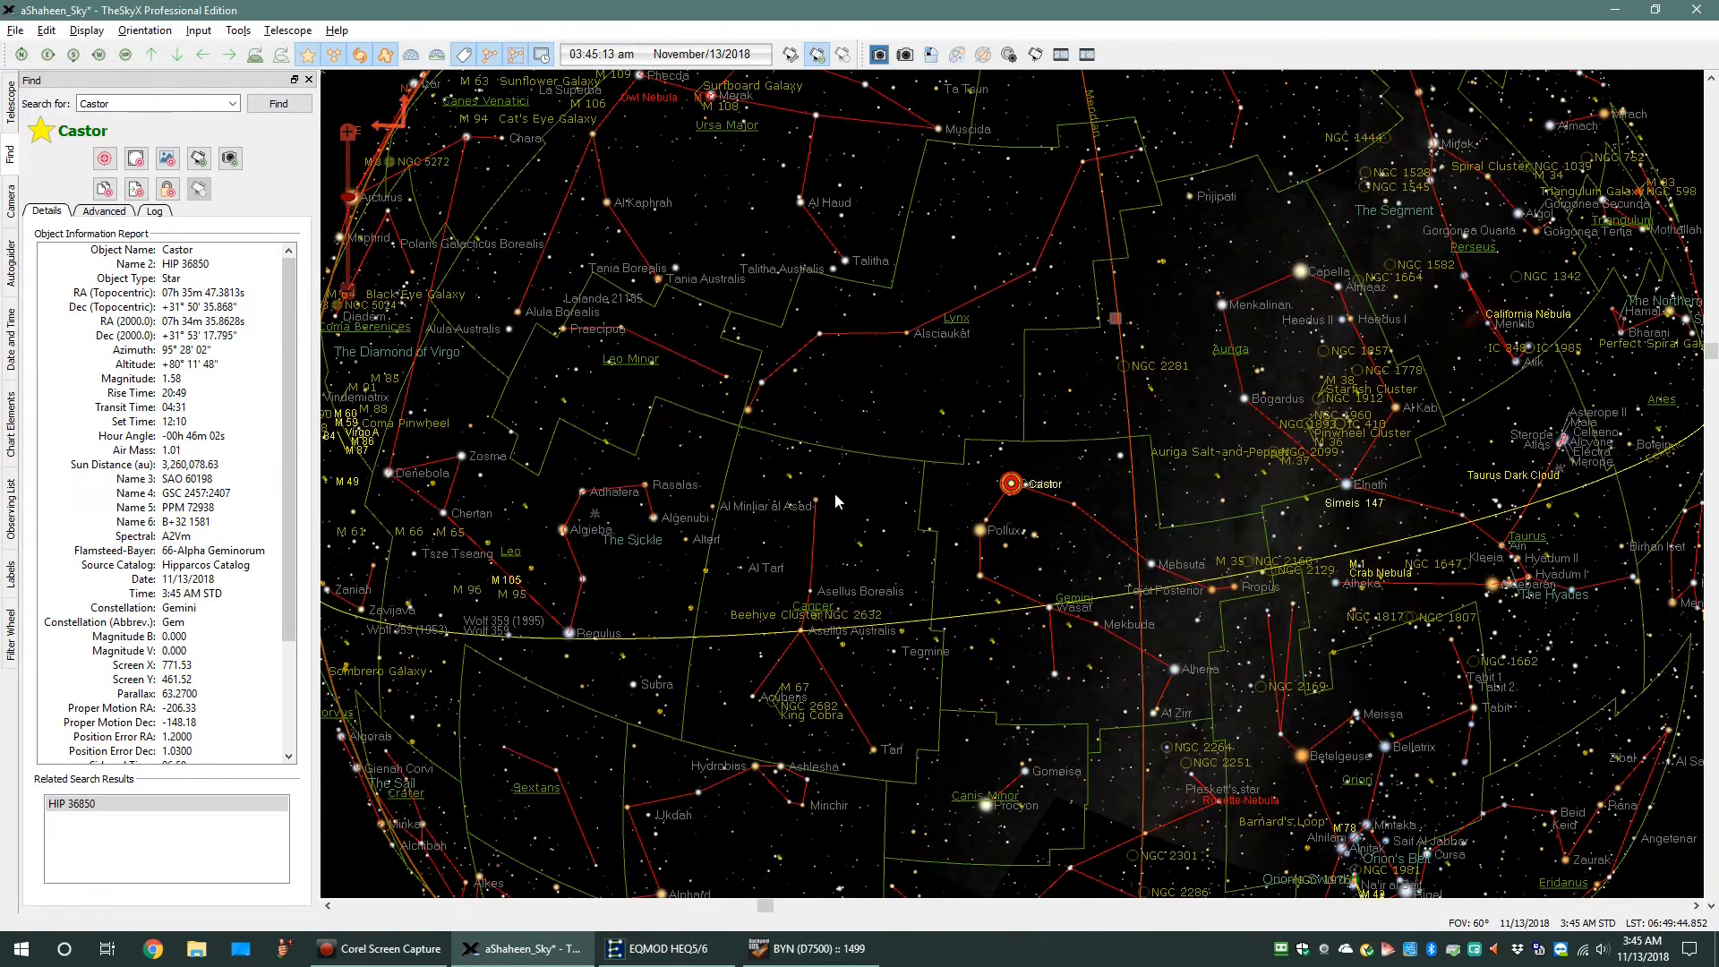
scroll(829, 481, up, 1)
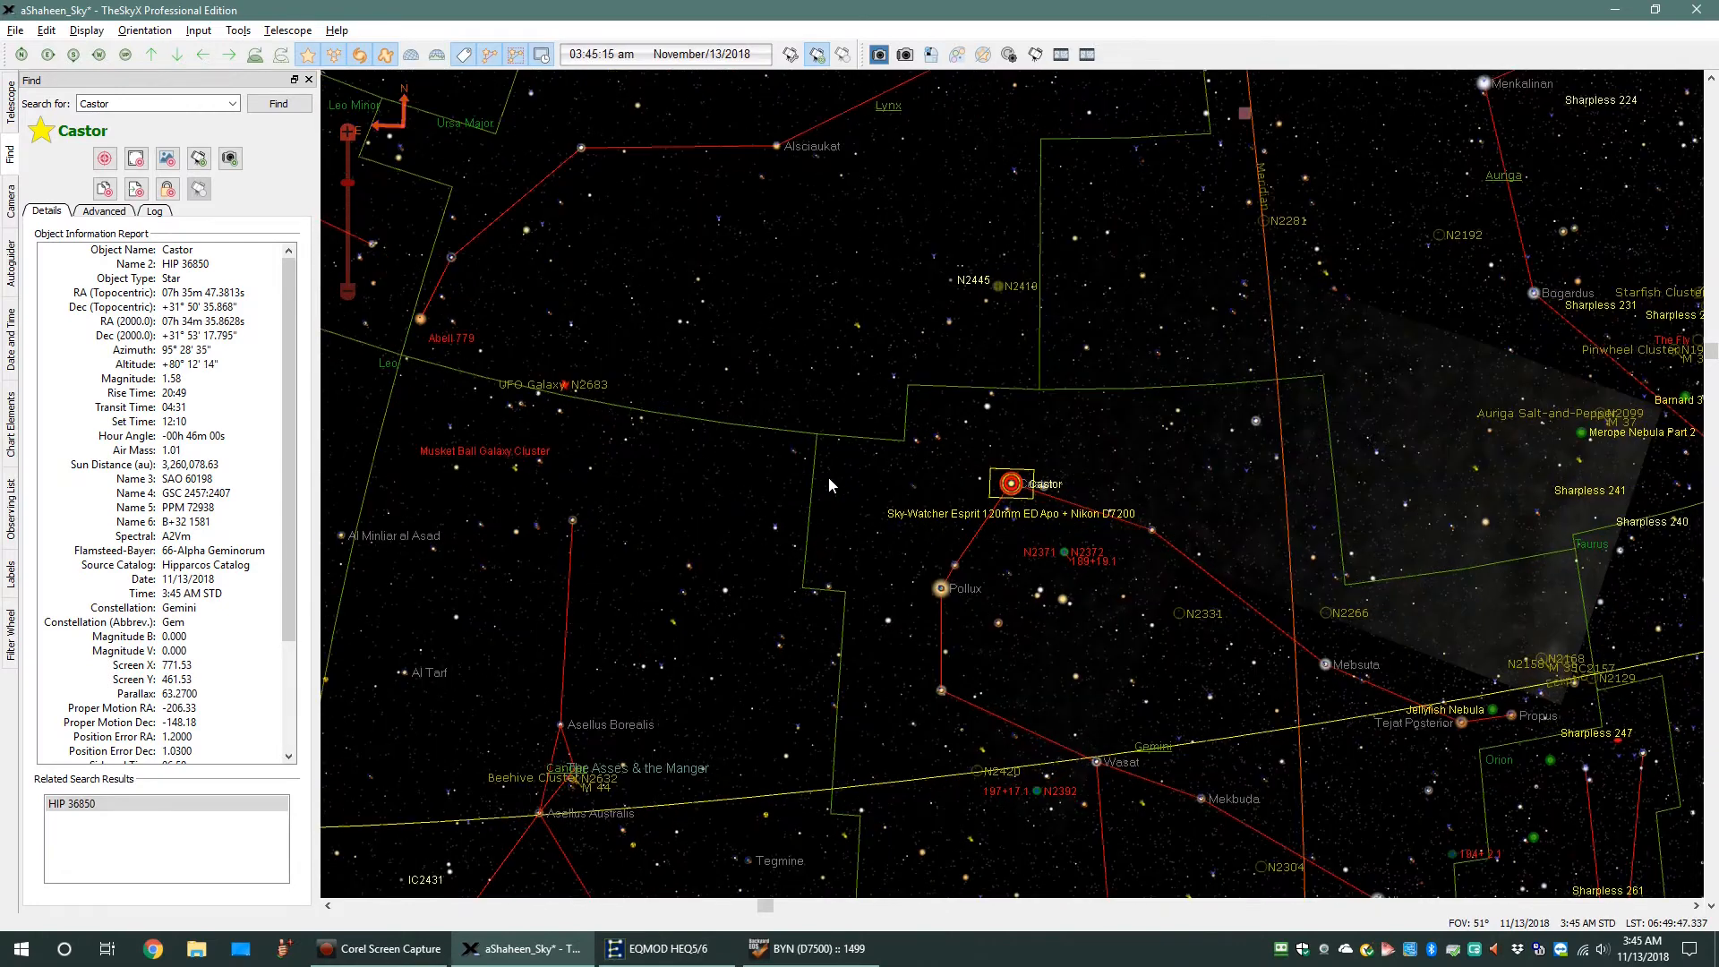
scroll(830, 484, down, 2)
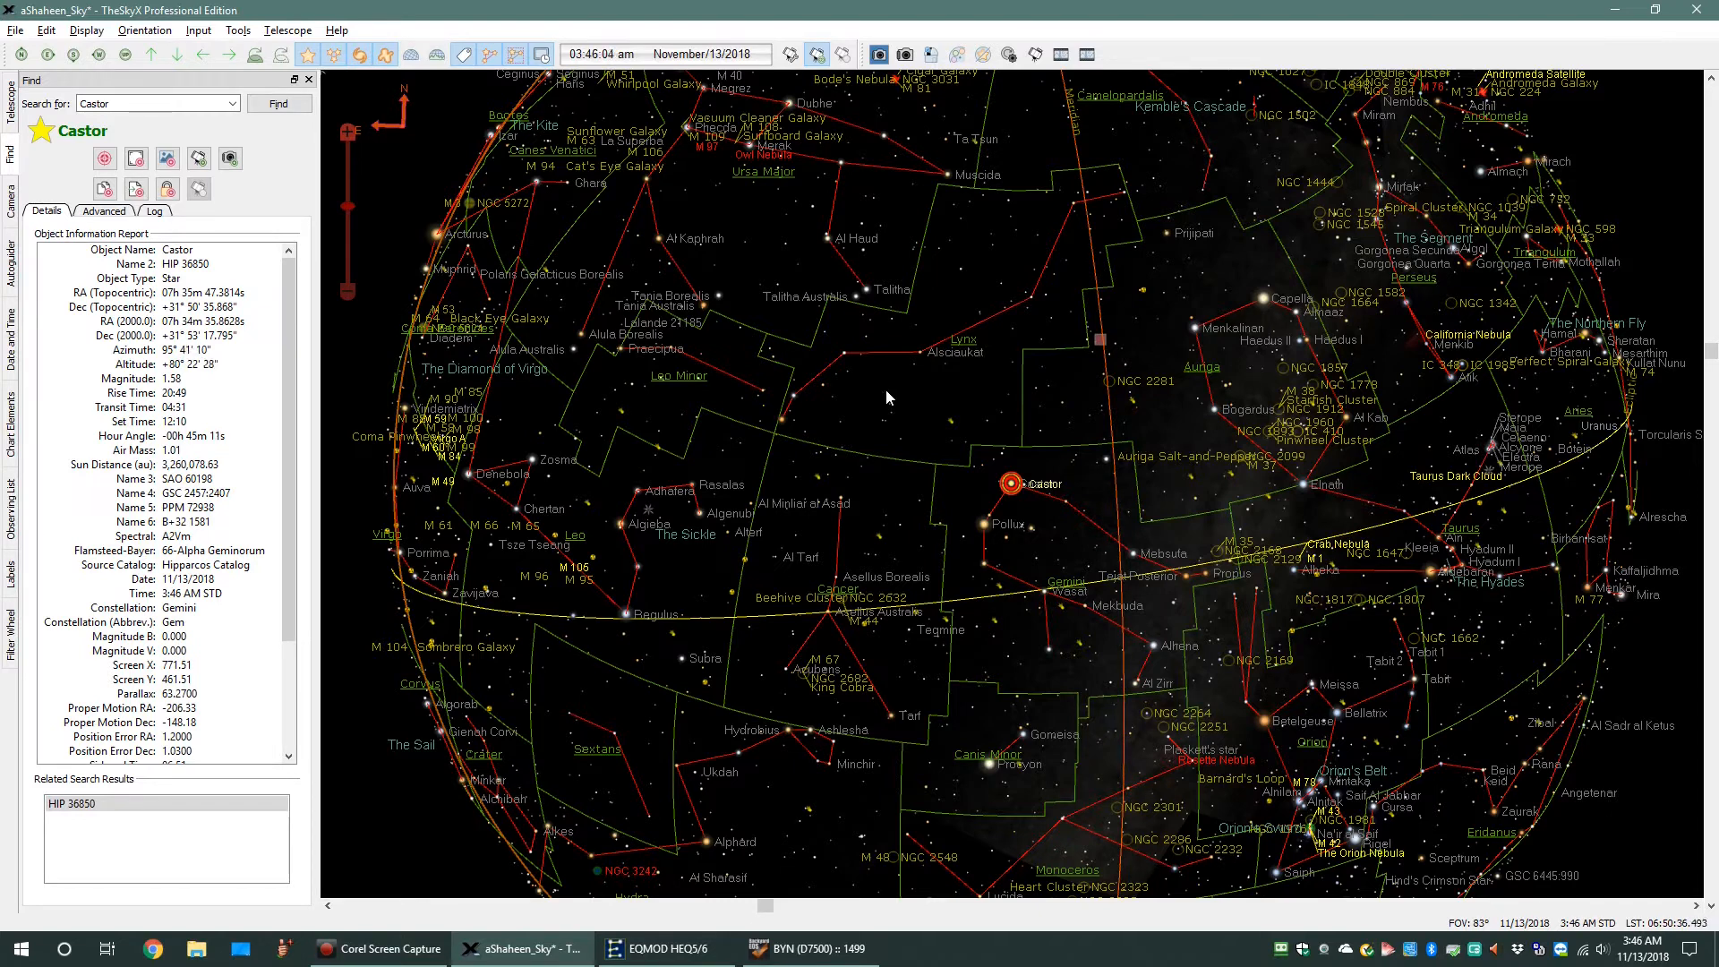
scroll(939, 366, down, 1)
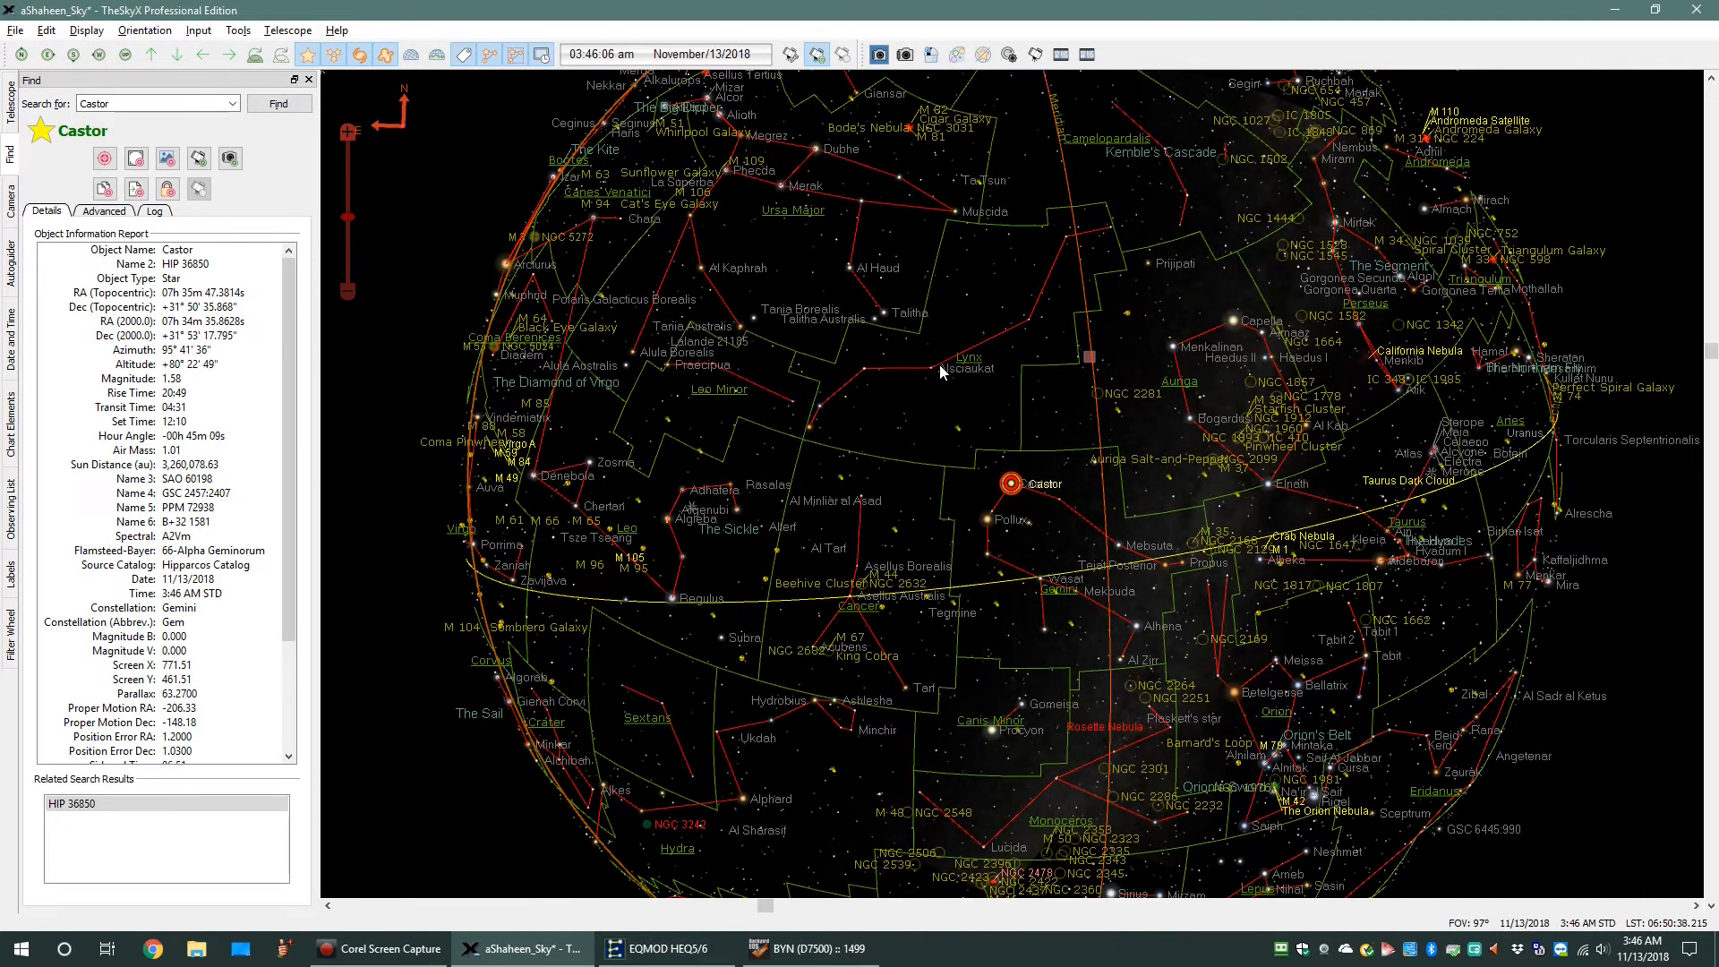
scroll(950, 362, up, 3)
scroll(970, 357, up, 1)
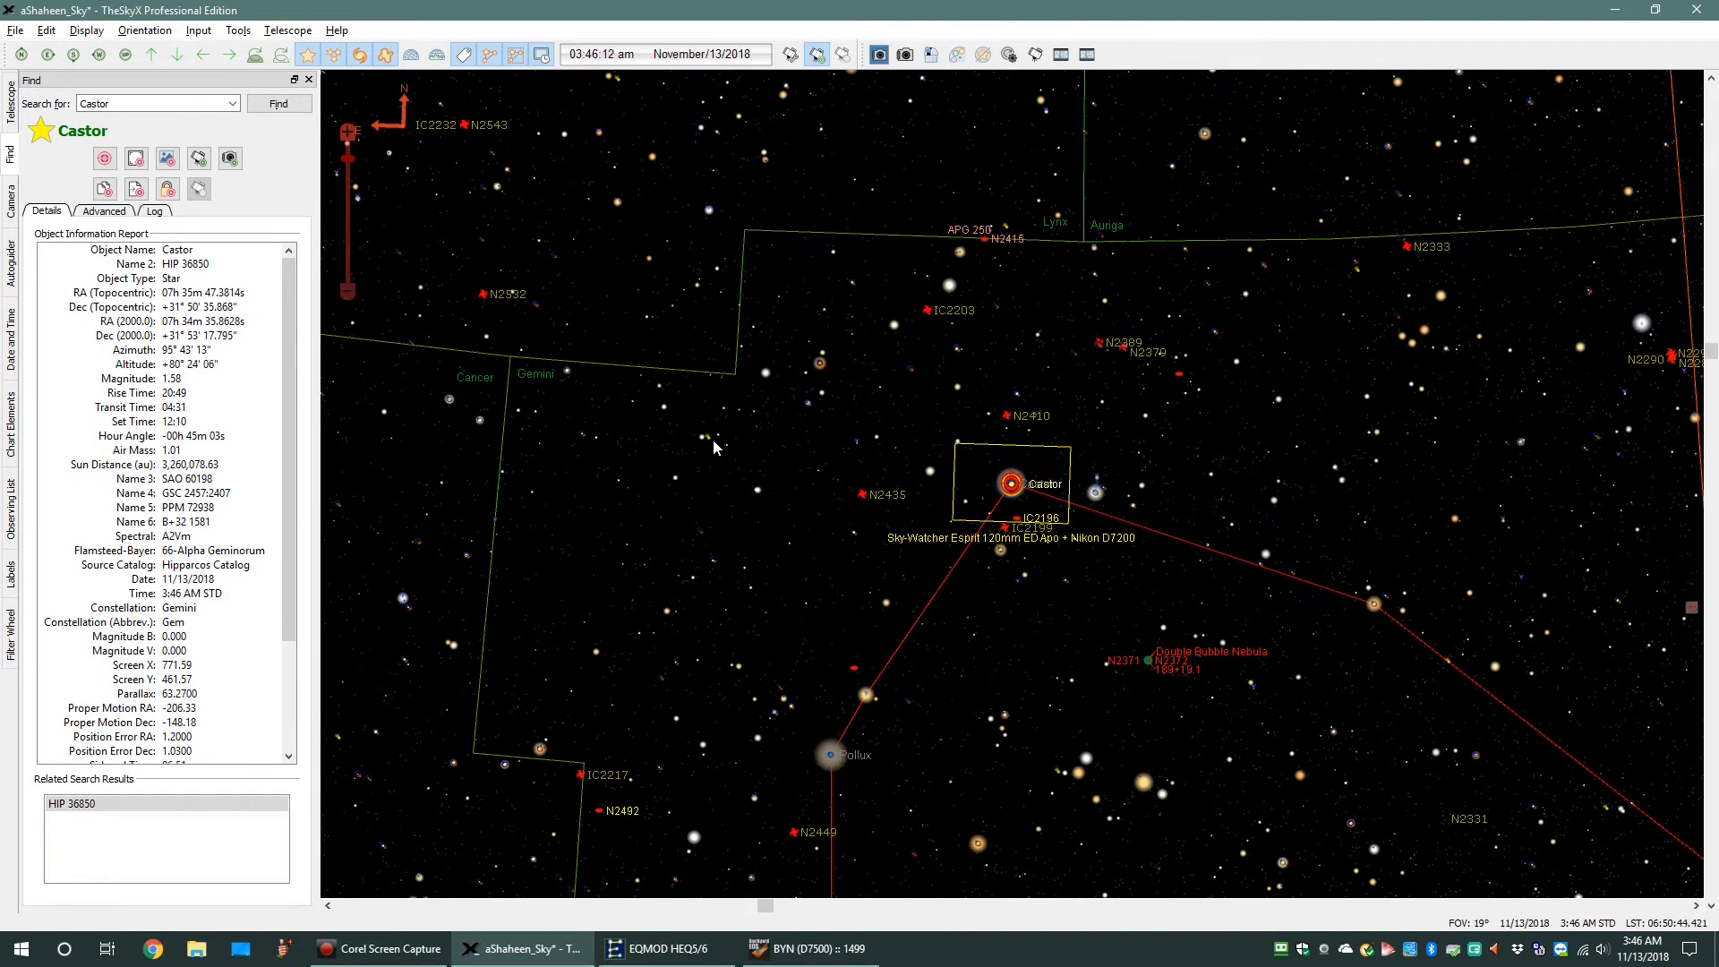
mouse_move(715, 446)
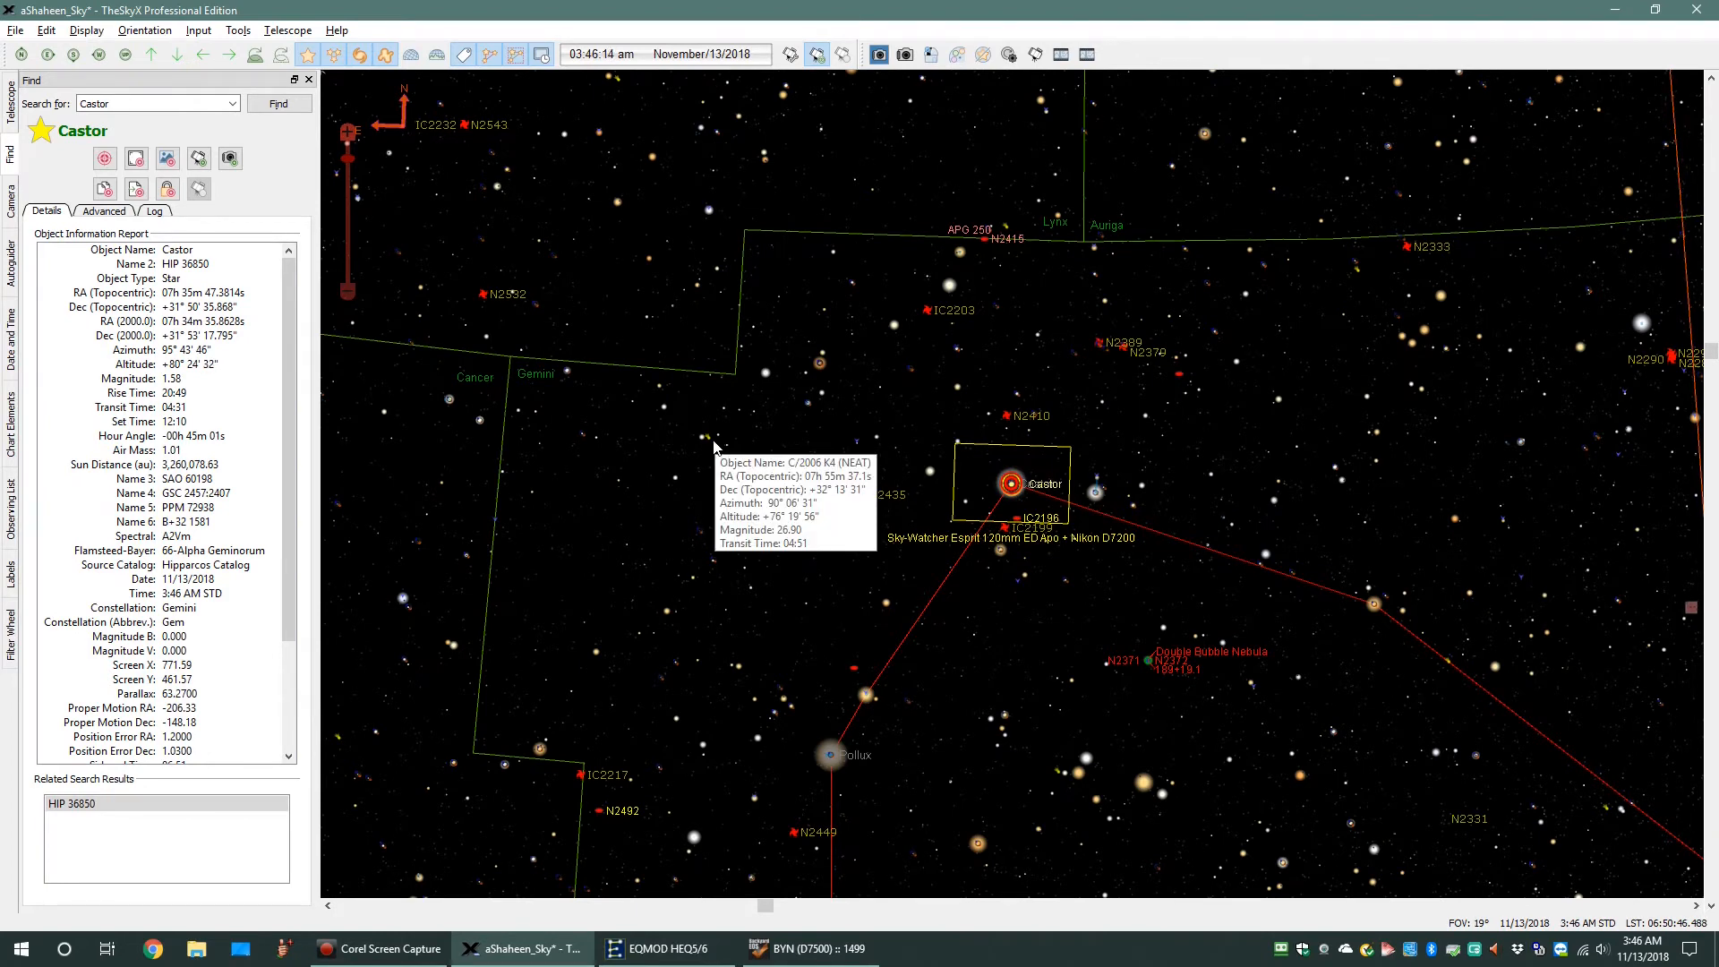
scroll(859, 365, down, 3)
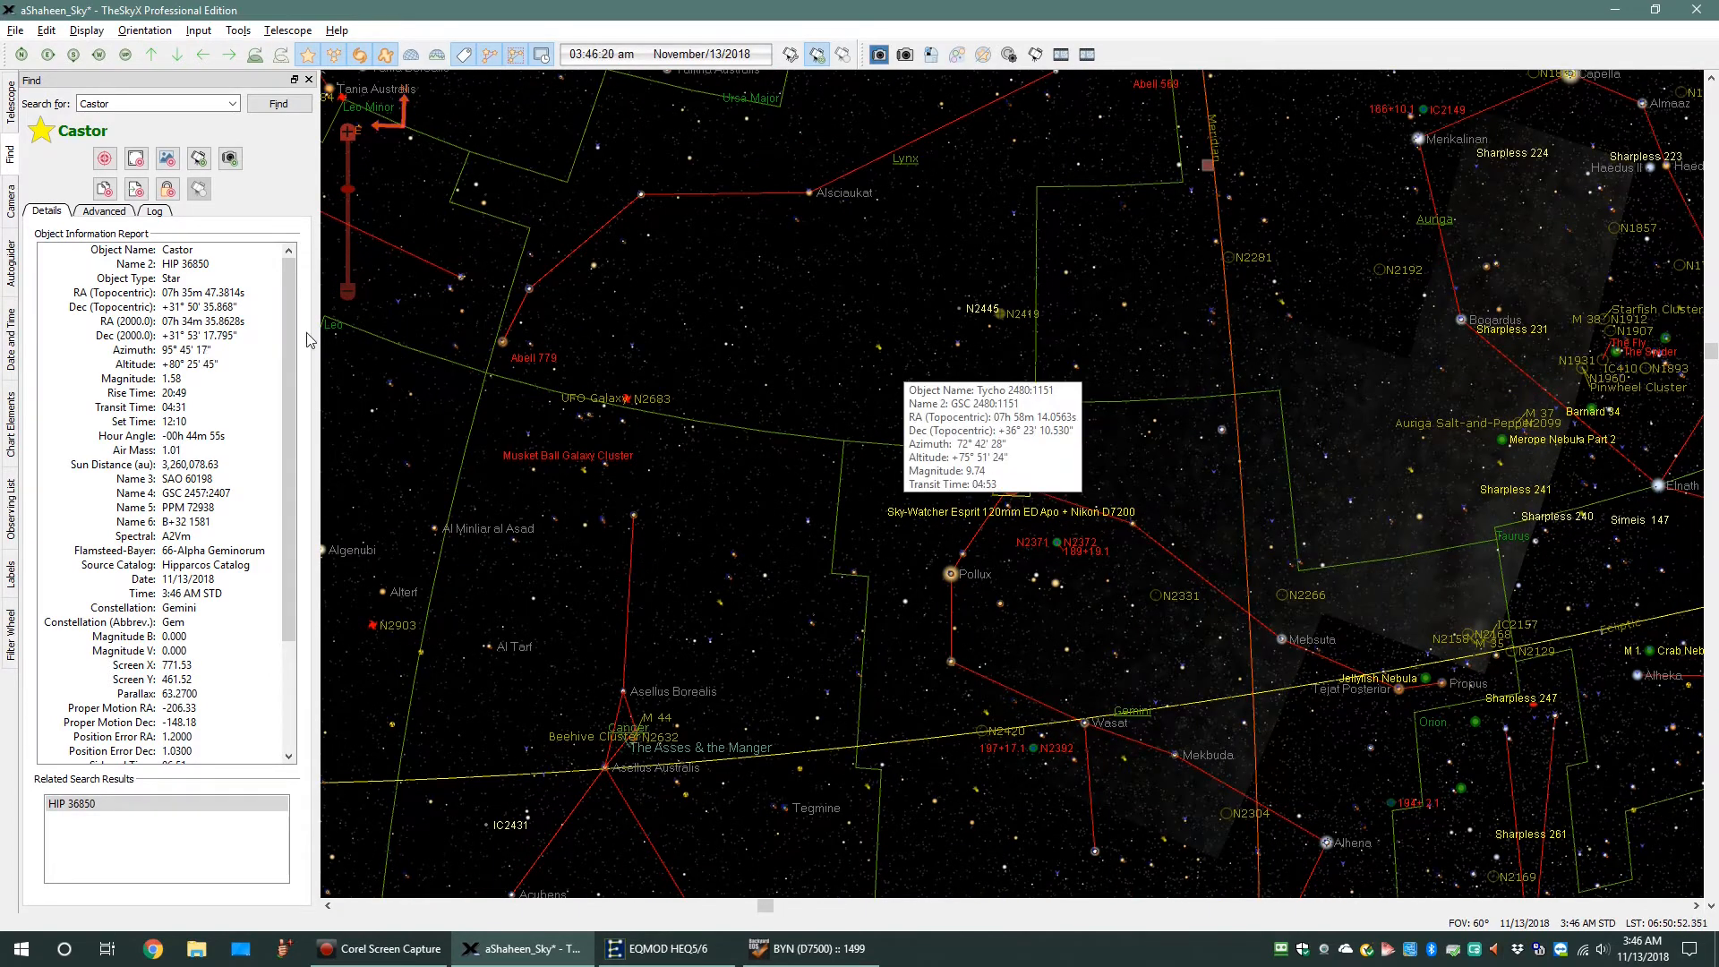
Step: Look through the whole observing list of nebulae, clusters and galaxies for a possible imaging target
click(12, 515)
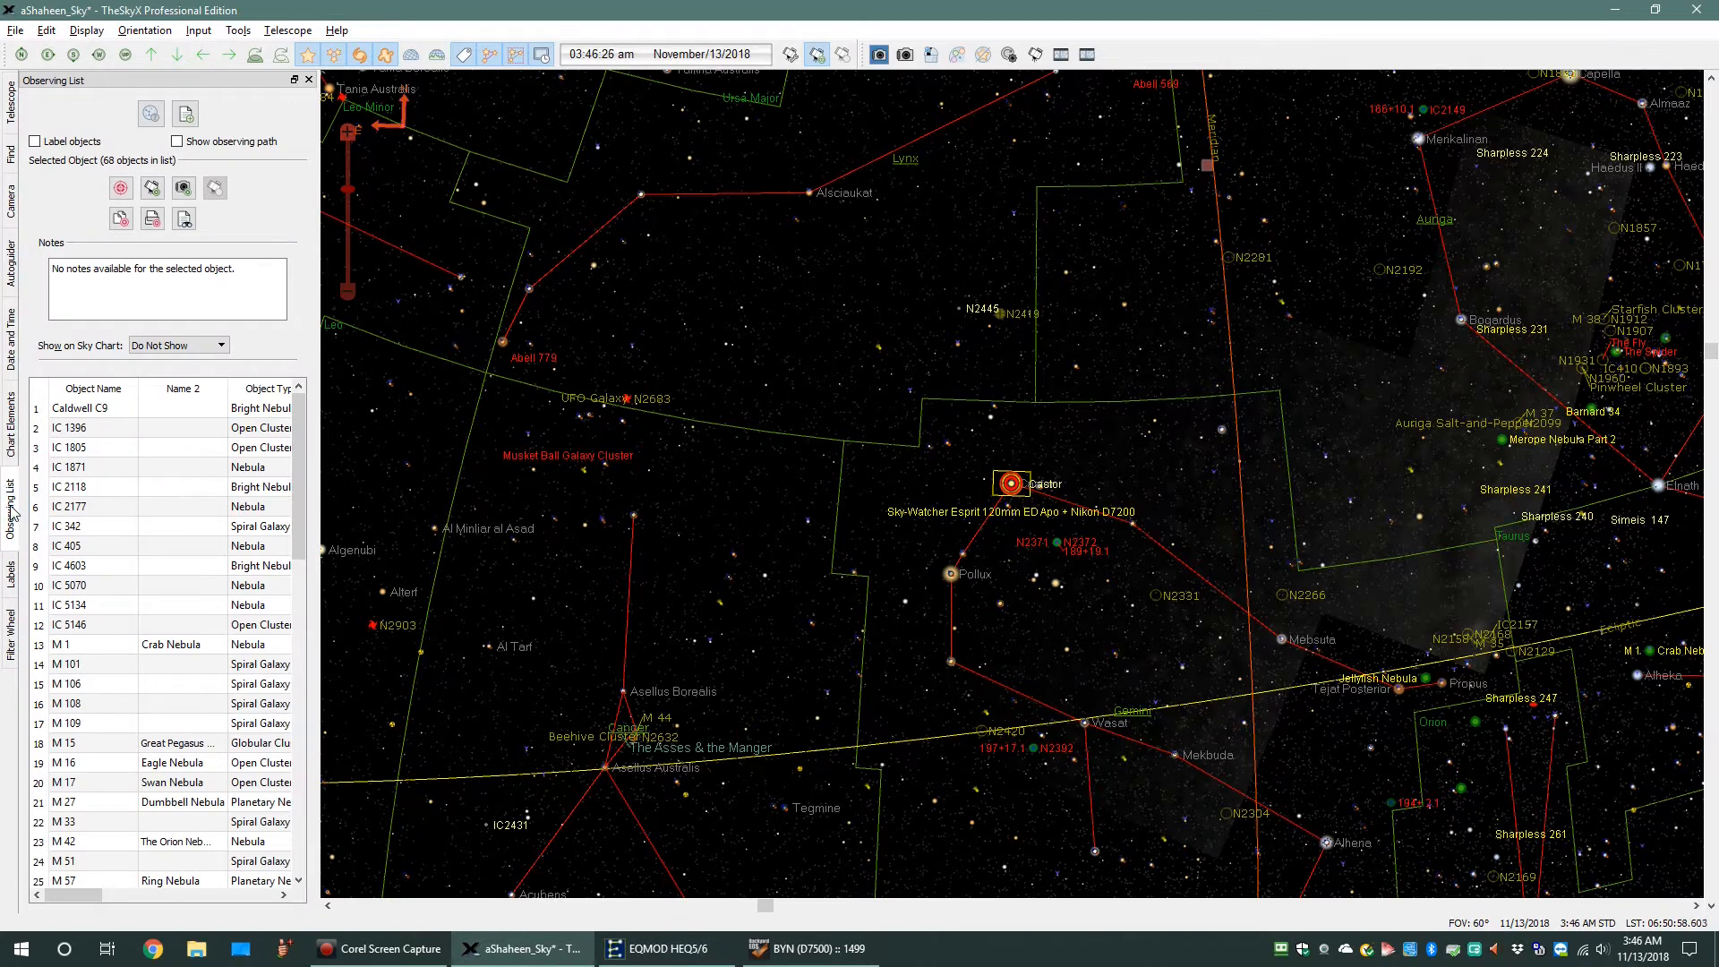
scroll(170, 506, down, 12)
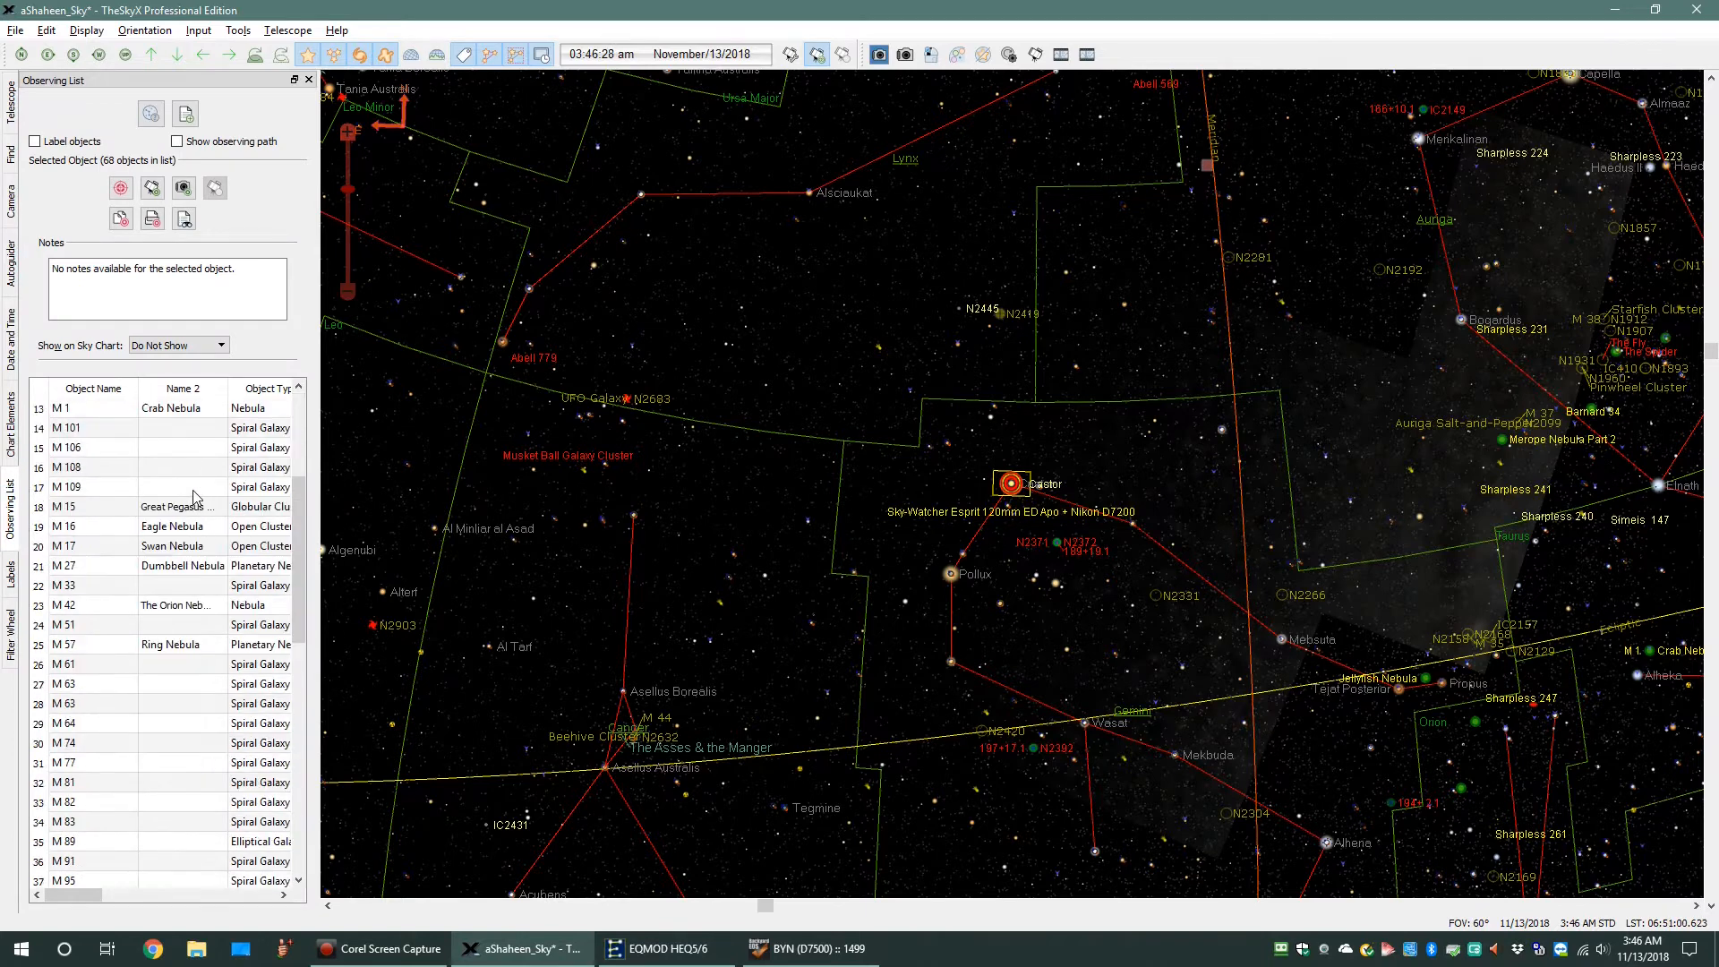
scroll(195, 524, down, 3)
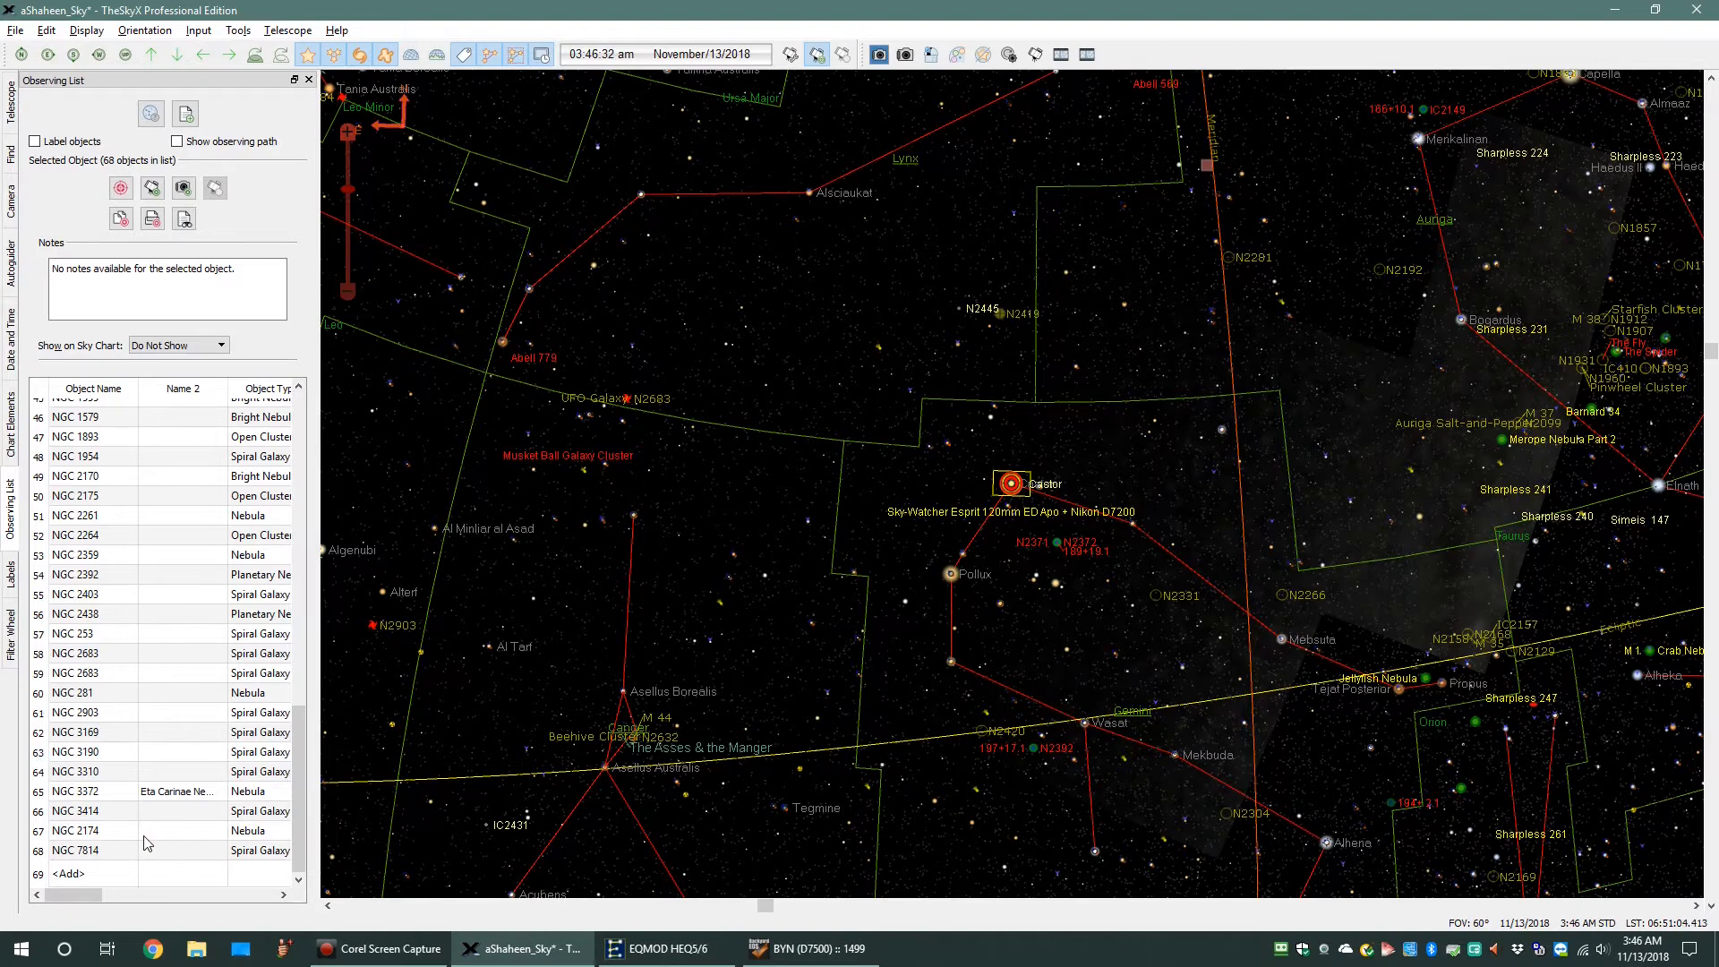
scroll(134, 770, up, 12)
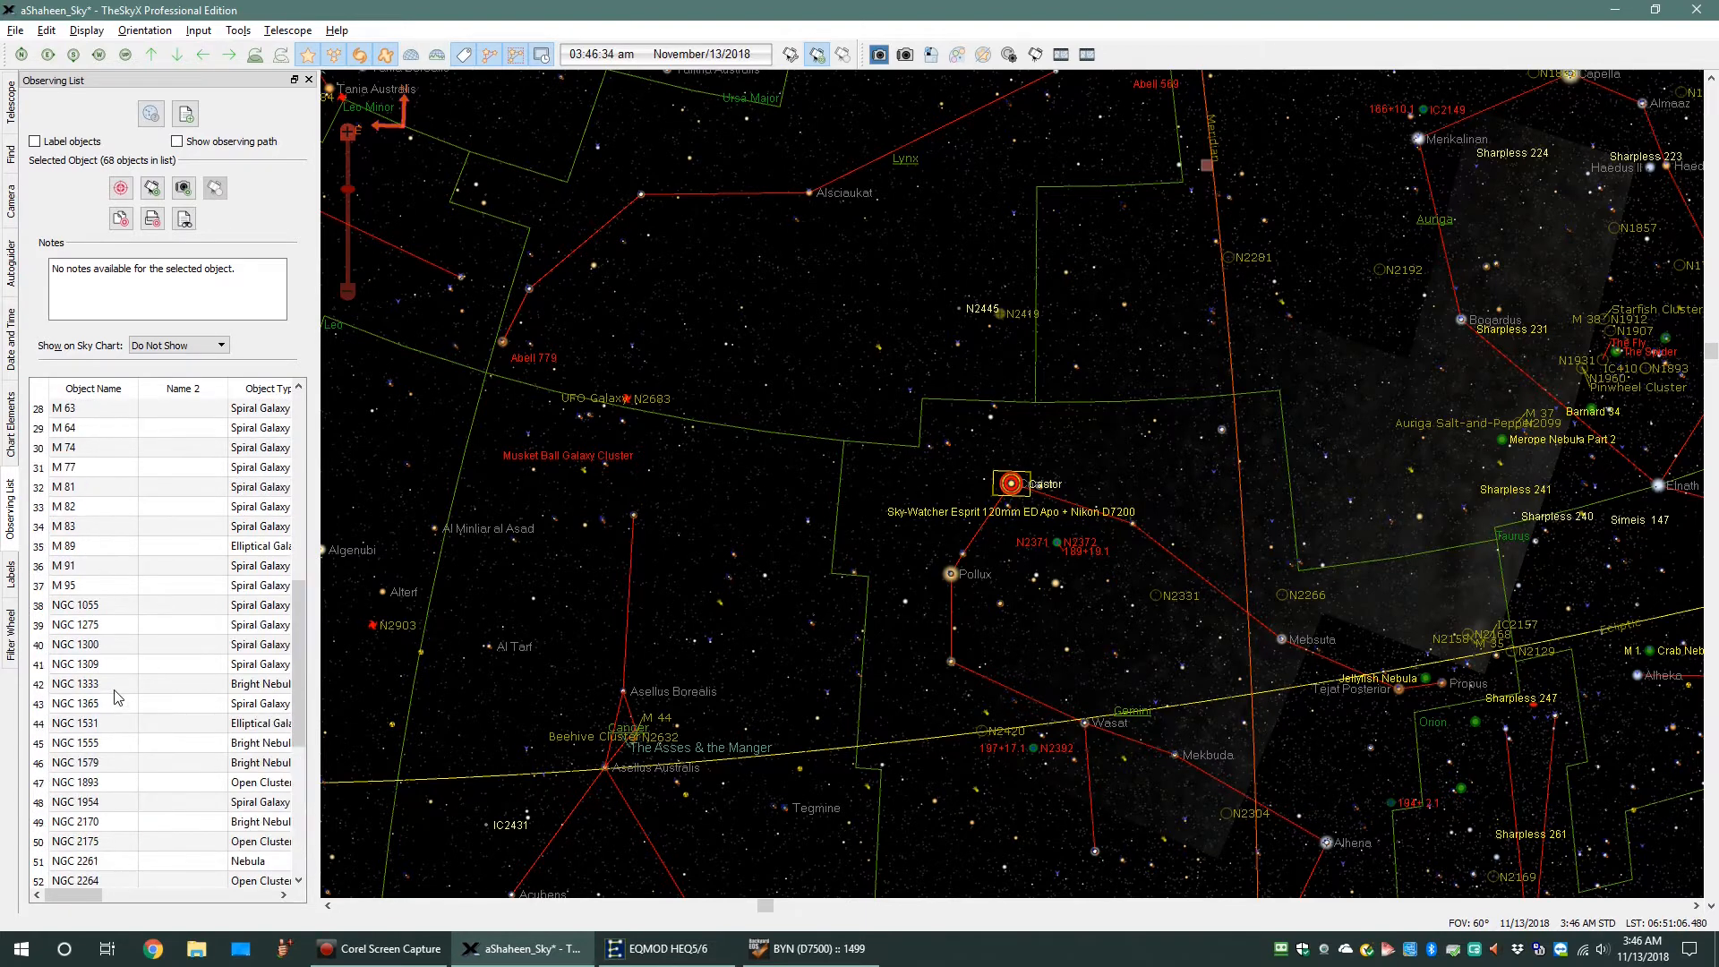
scroll(153, 575, up, 3)
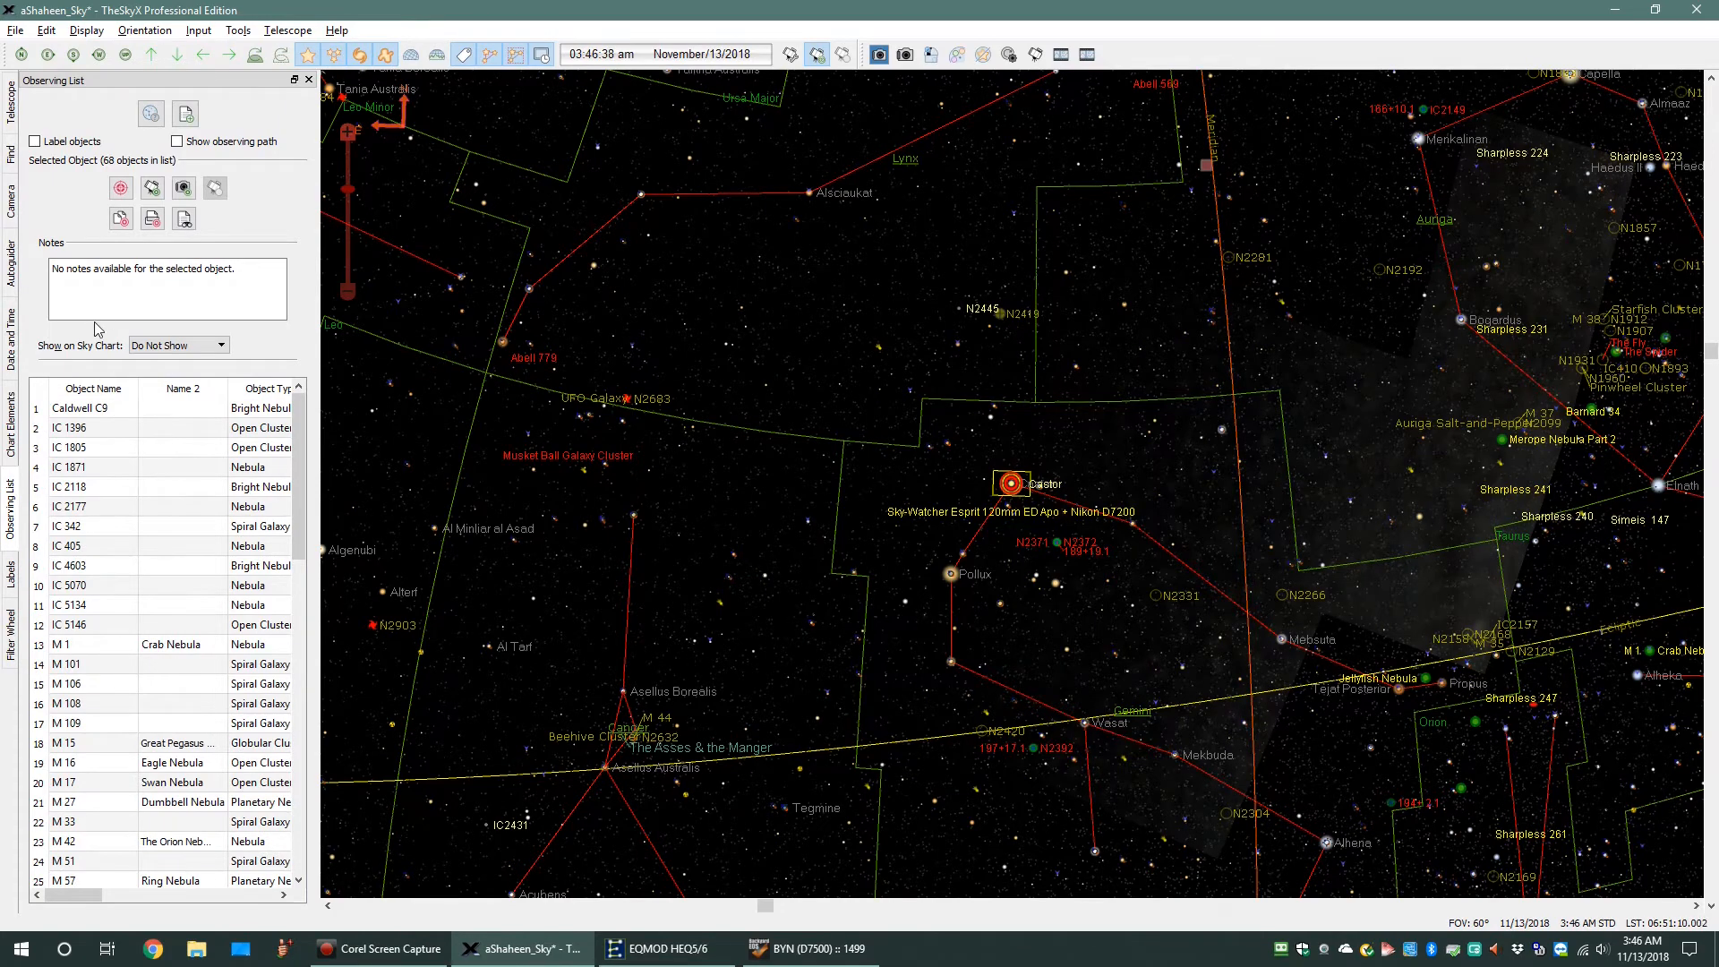
Step: Compare the 60° chart around Castor with the observing-list object labels shown and hidden
click(35, 144)
click(35, 143)
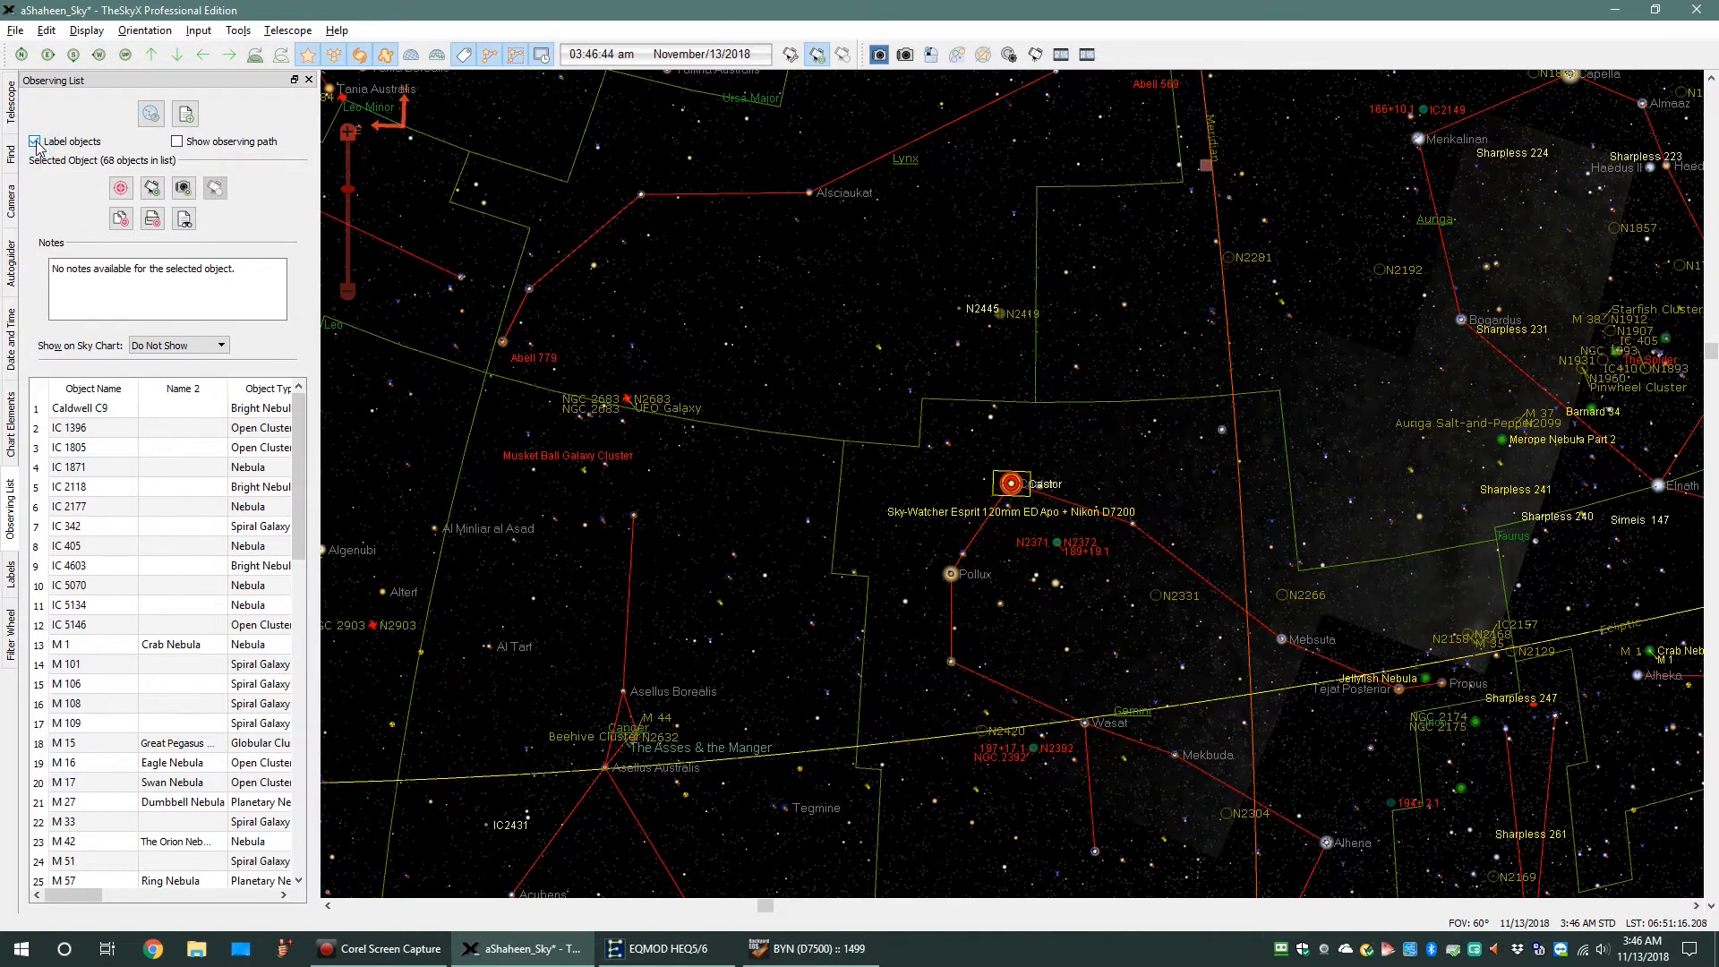
click(35, 143)
click(34, 143)
click(35, 143)
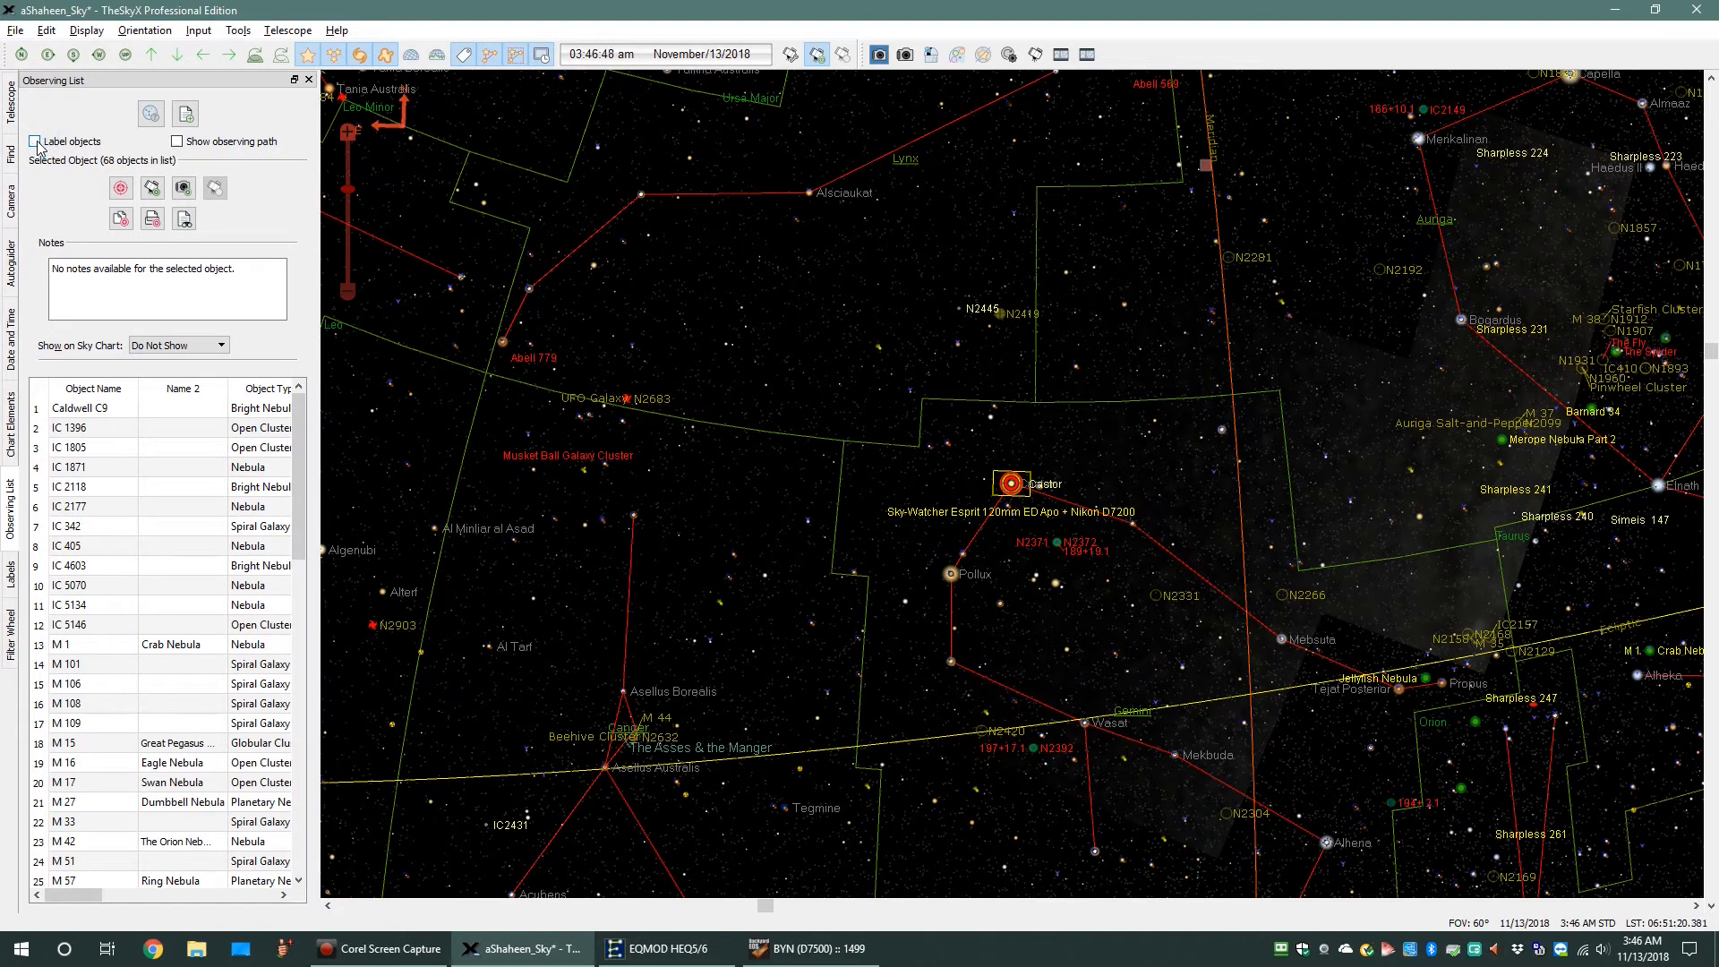
Step: Widen the chart to an 83° field of view, examine the labelled observing-list objects near Castor, and hide the labels again
scroll(641, 307, down, 1)
scroll(641, 307, down, 1)
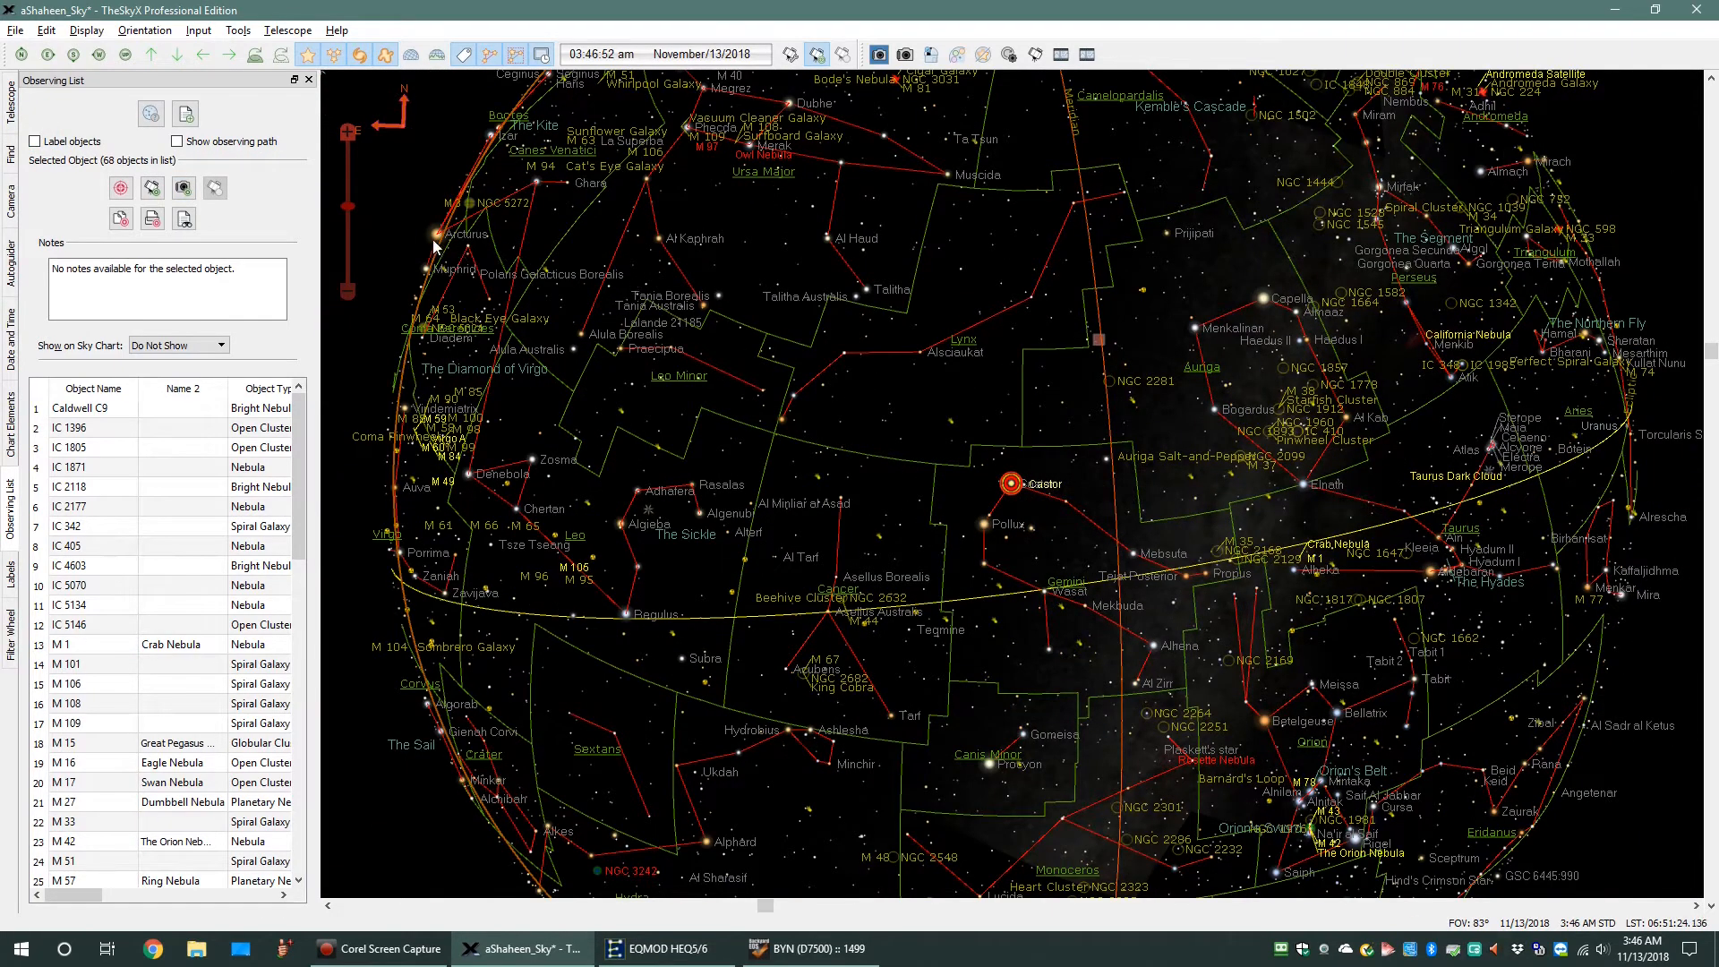
click(35, 142)
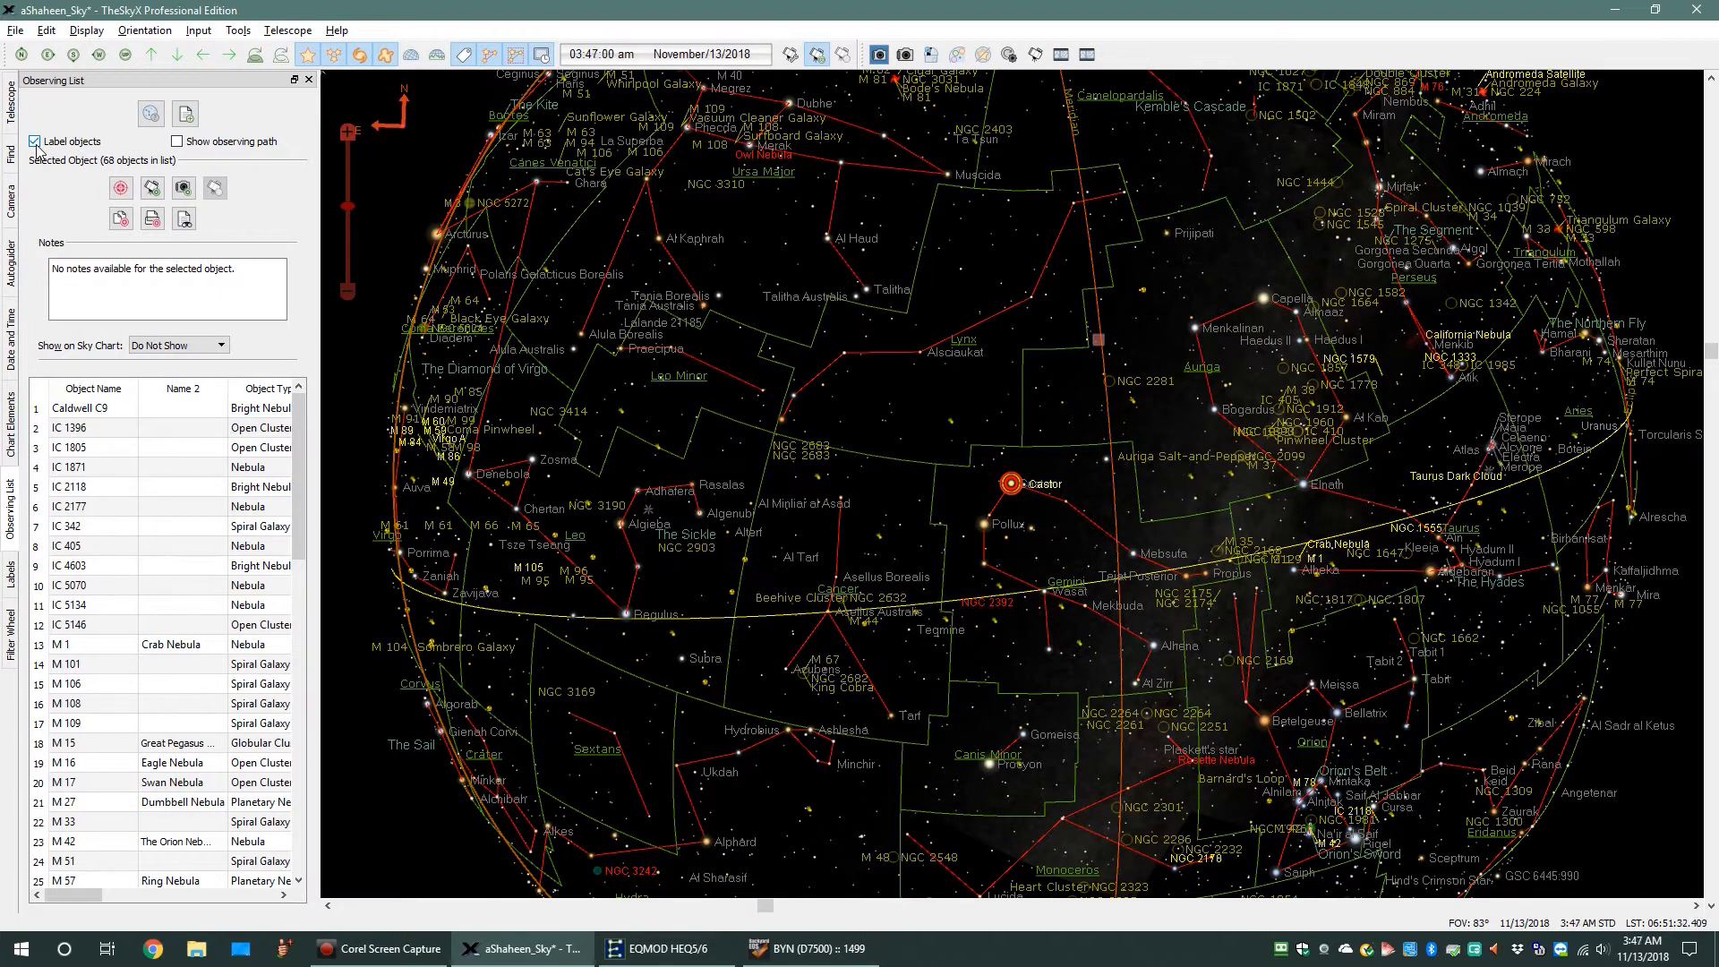
click(35, 142)
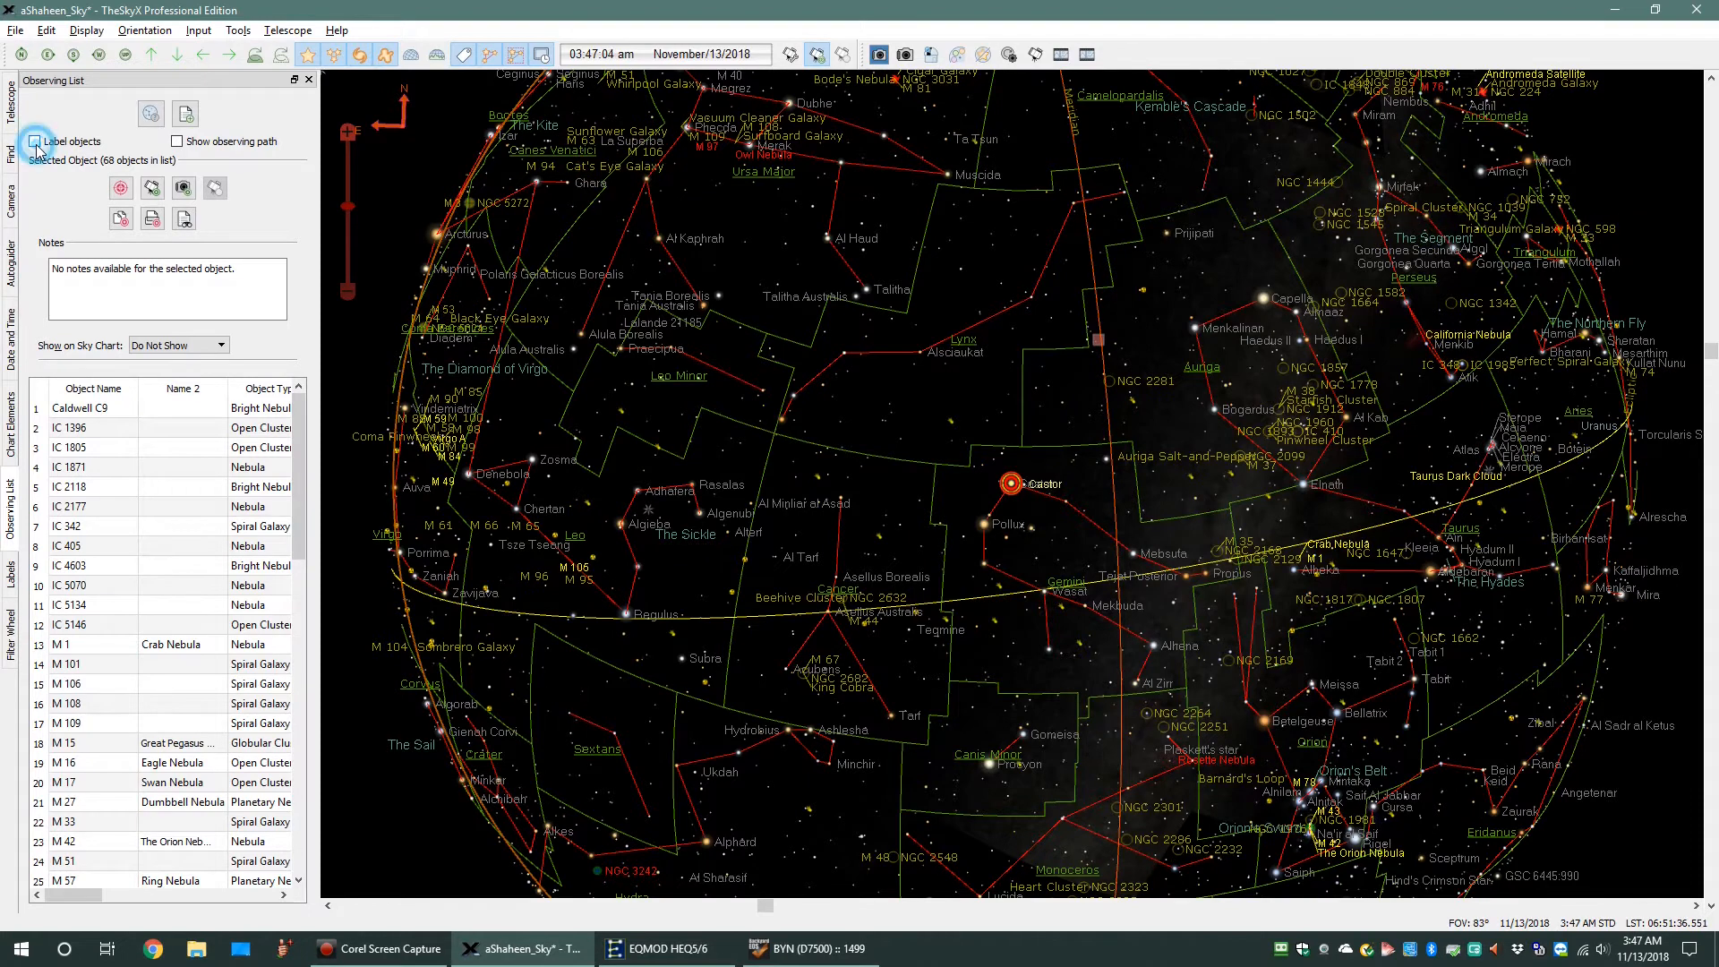
click(35, 142)
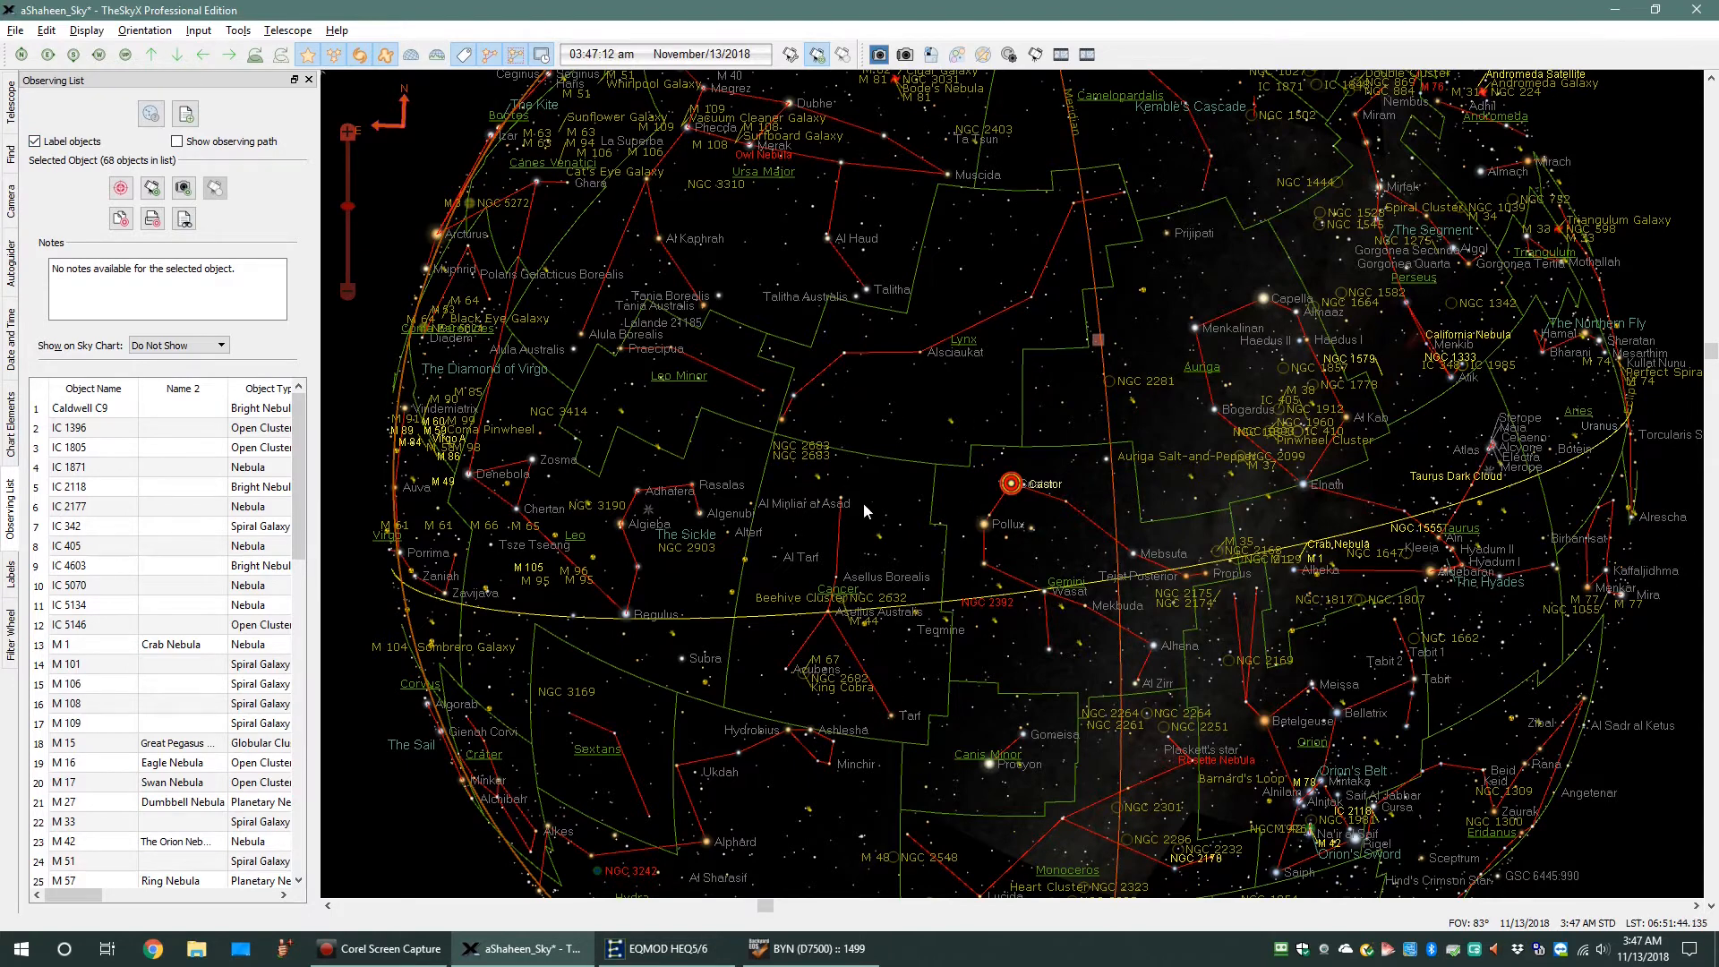
mouse_move(876, 542)
click(36, 141)
click(36, 140)
Step: Center the sky chart on NGC 2392 by searching for it, and slew the telescope to it
double_click(119, 103)
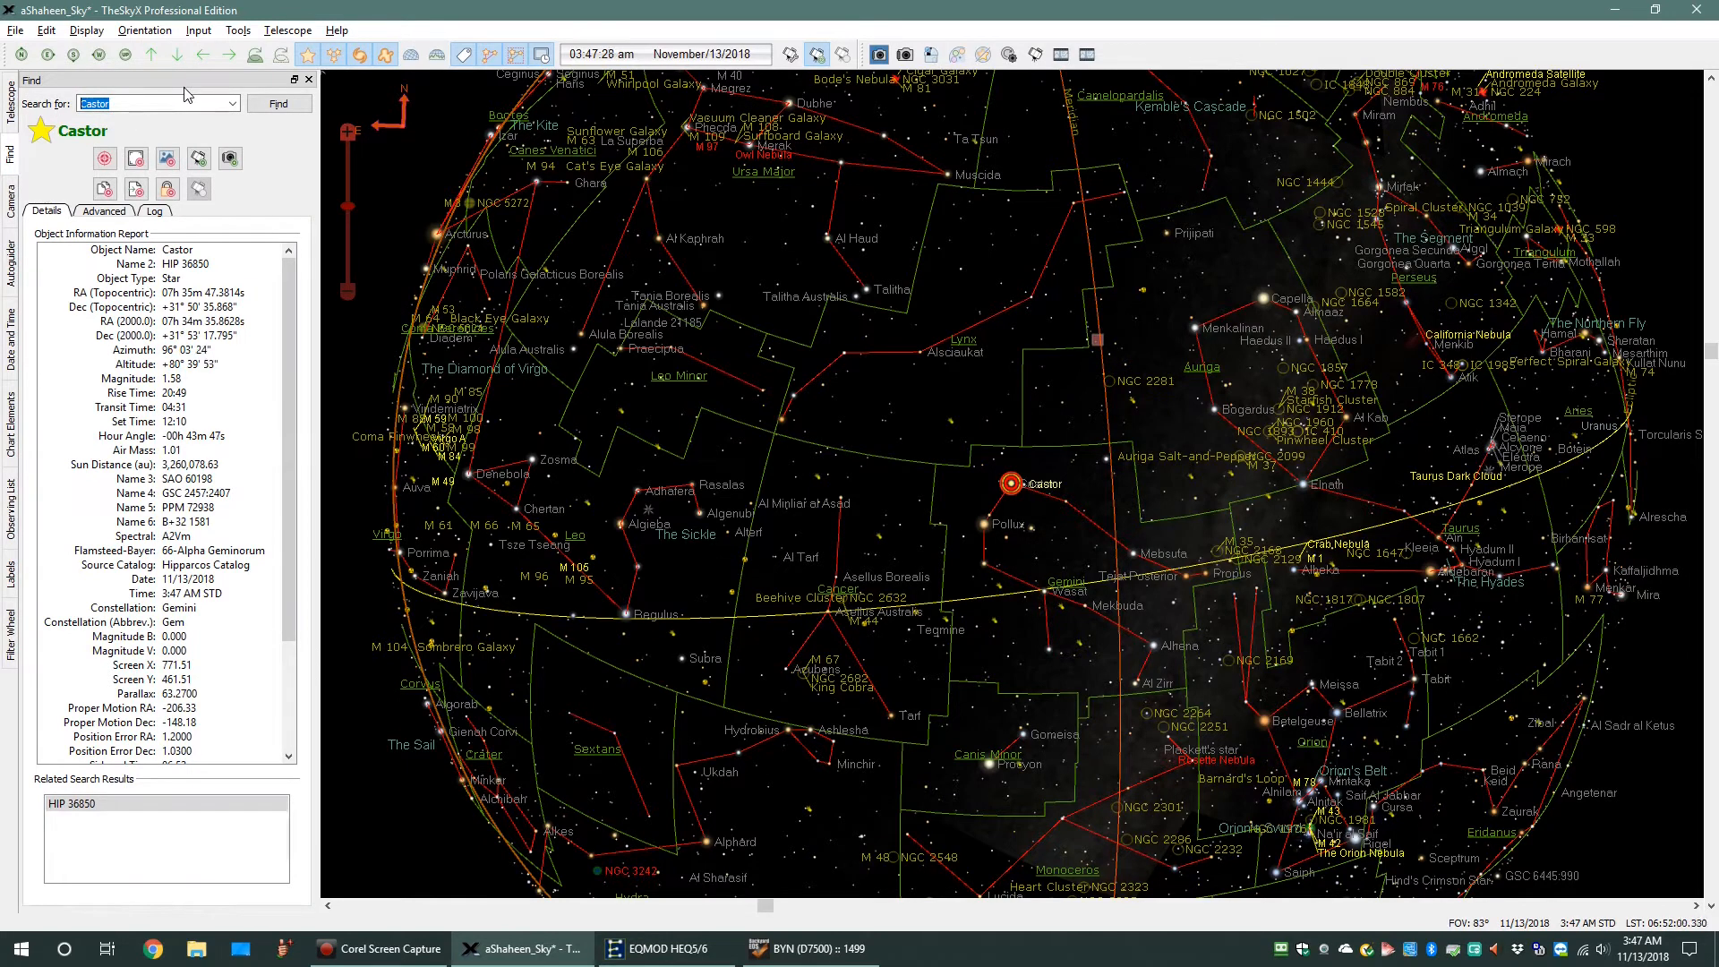
text(ngc2392)
click(285, 106)
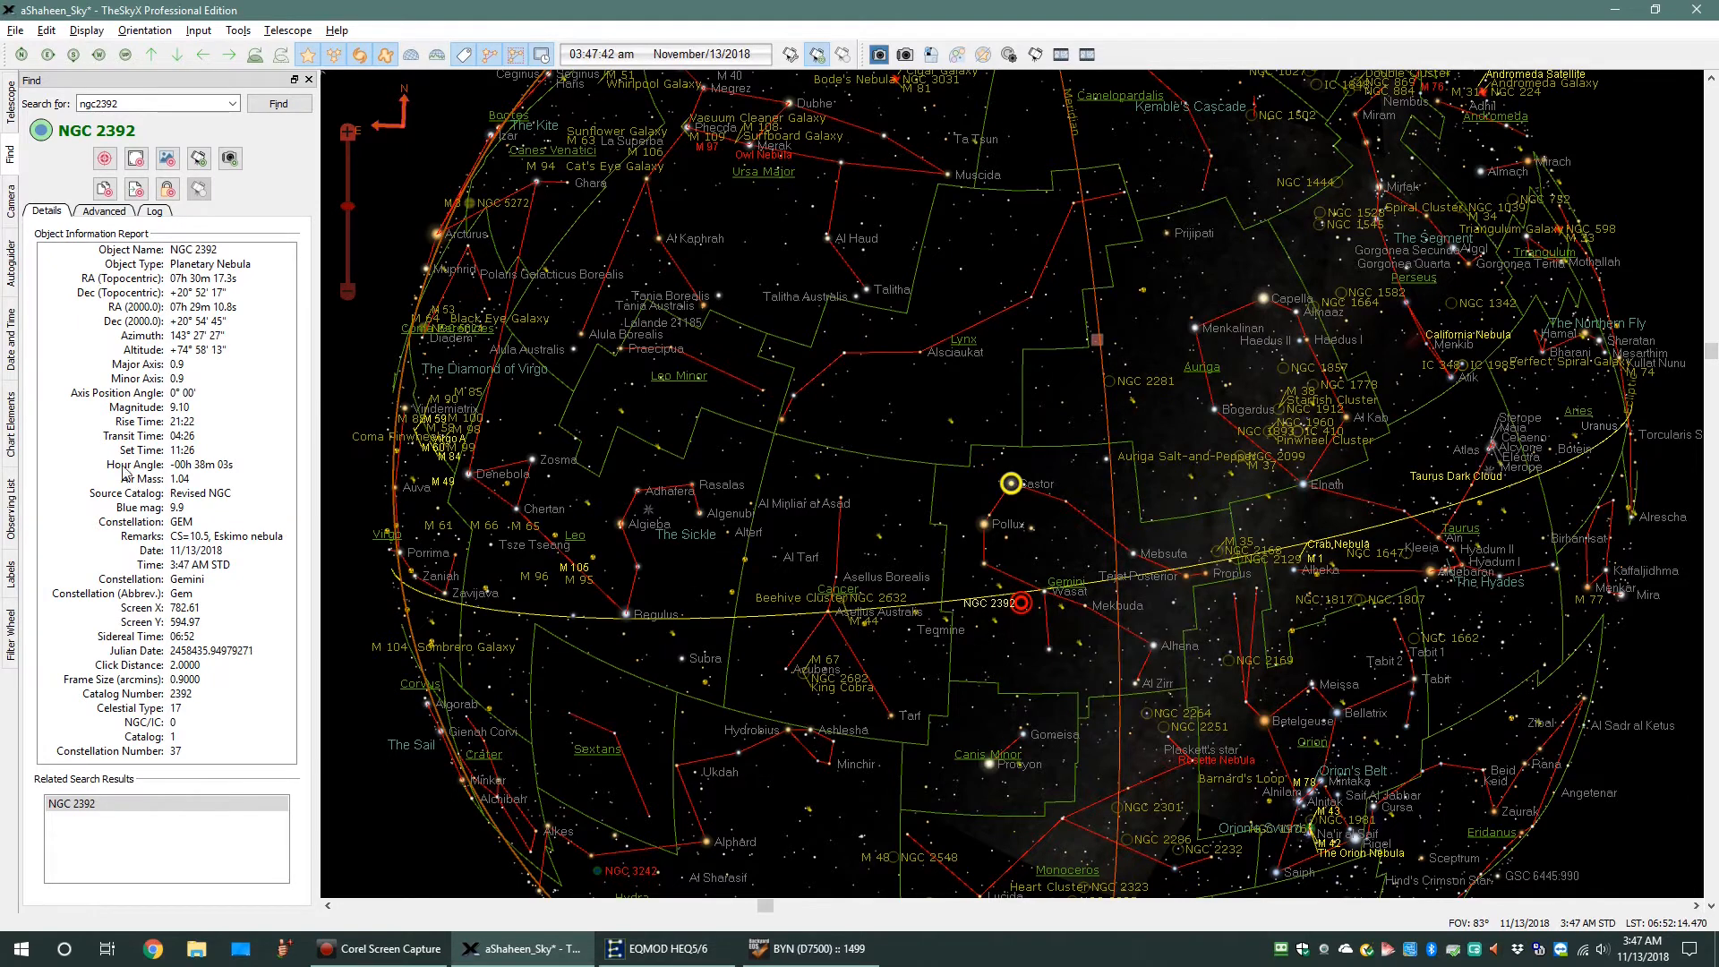
click(107, 159)
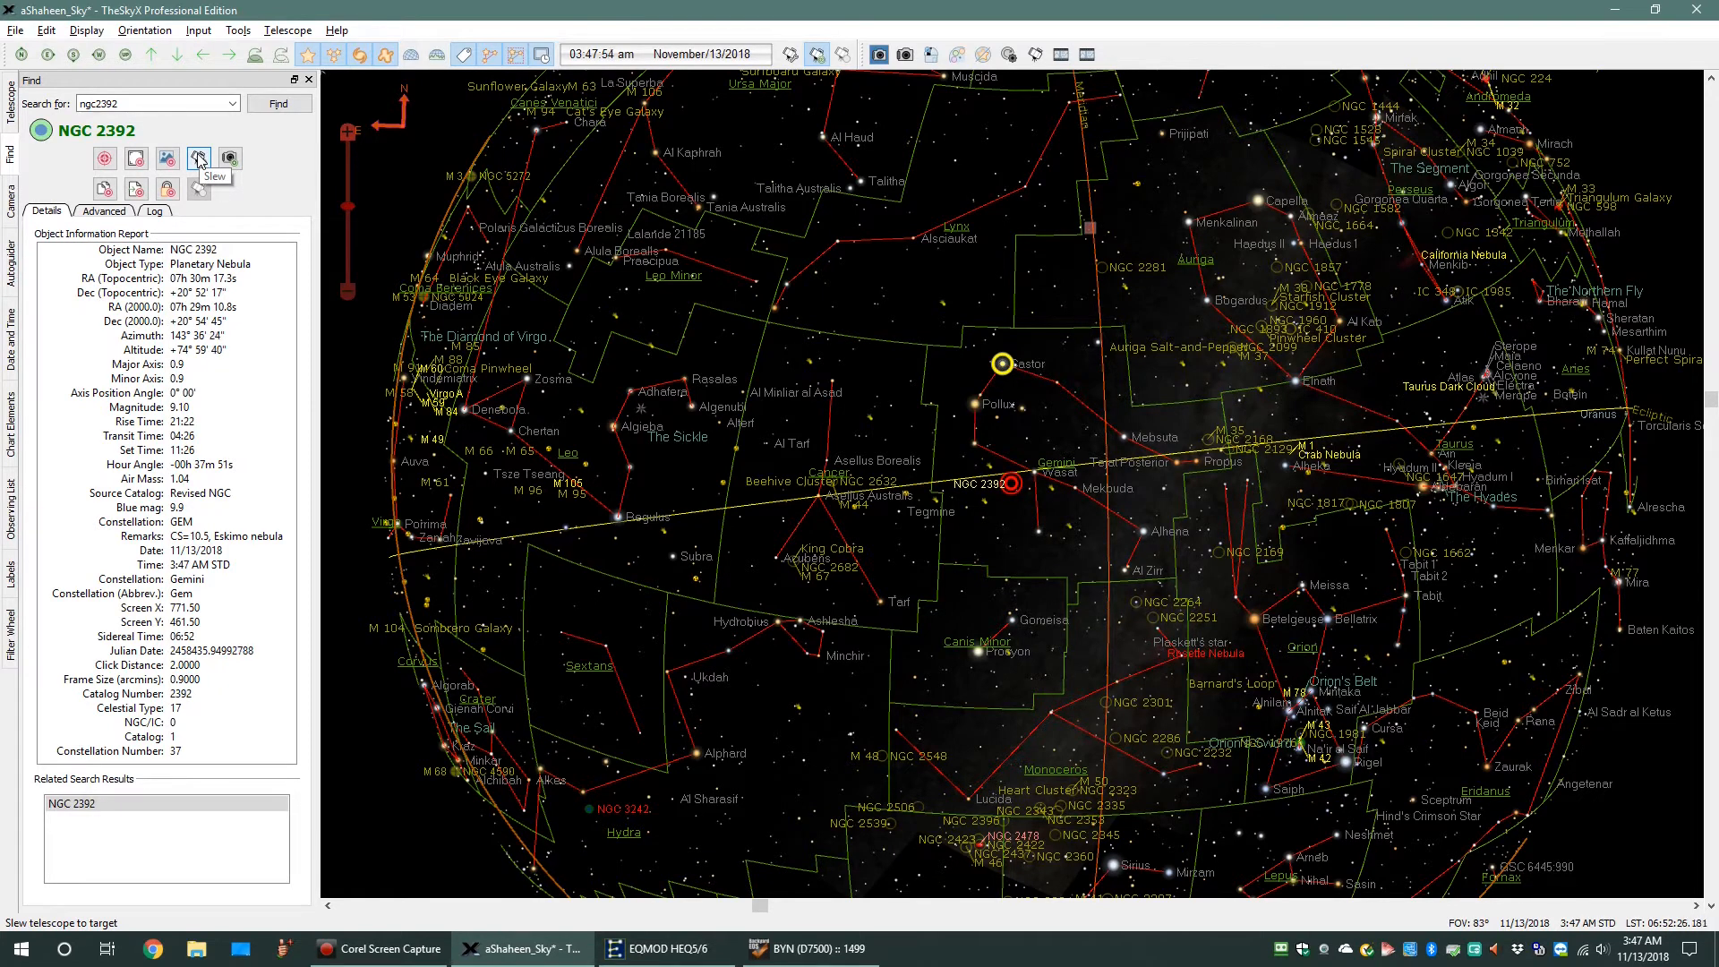
click(199, 160)
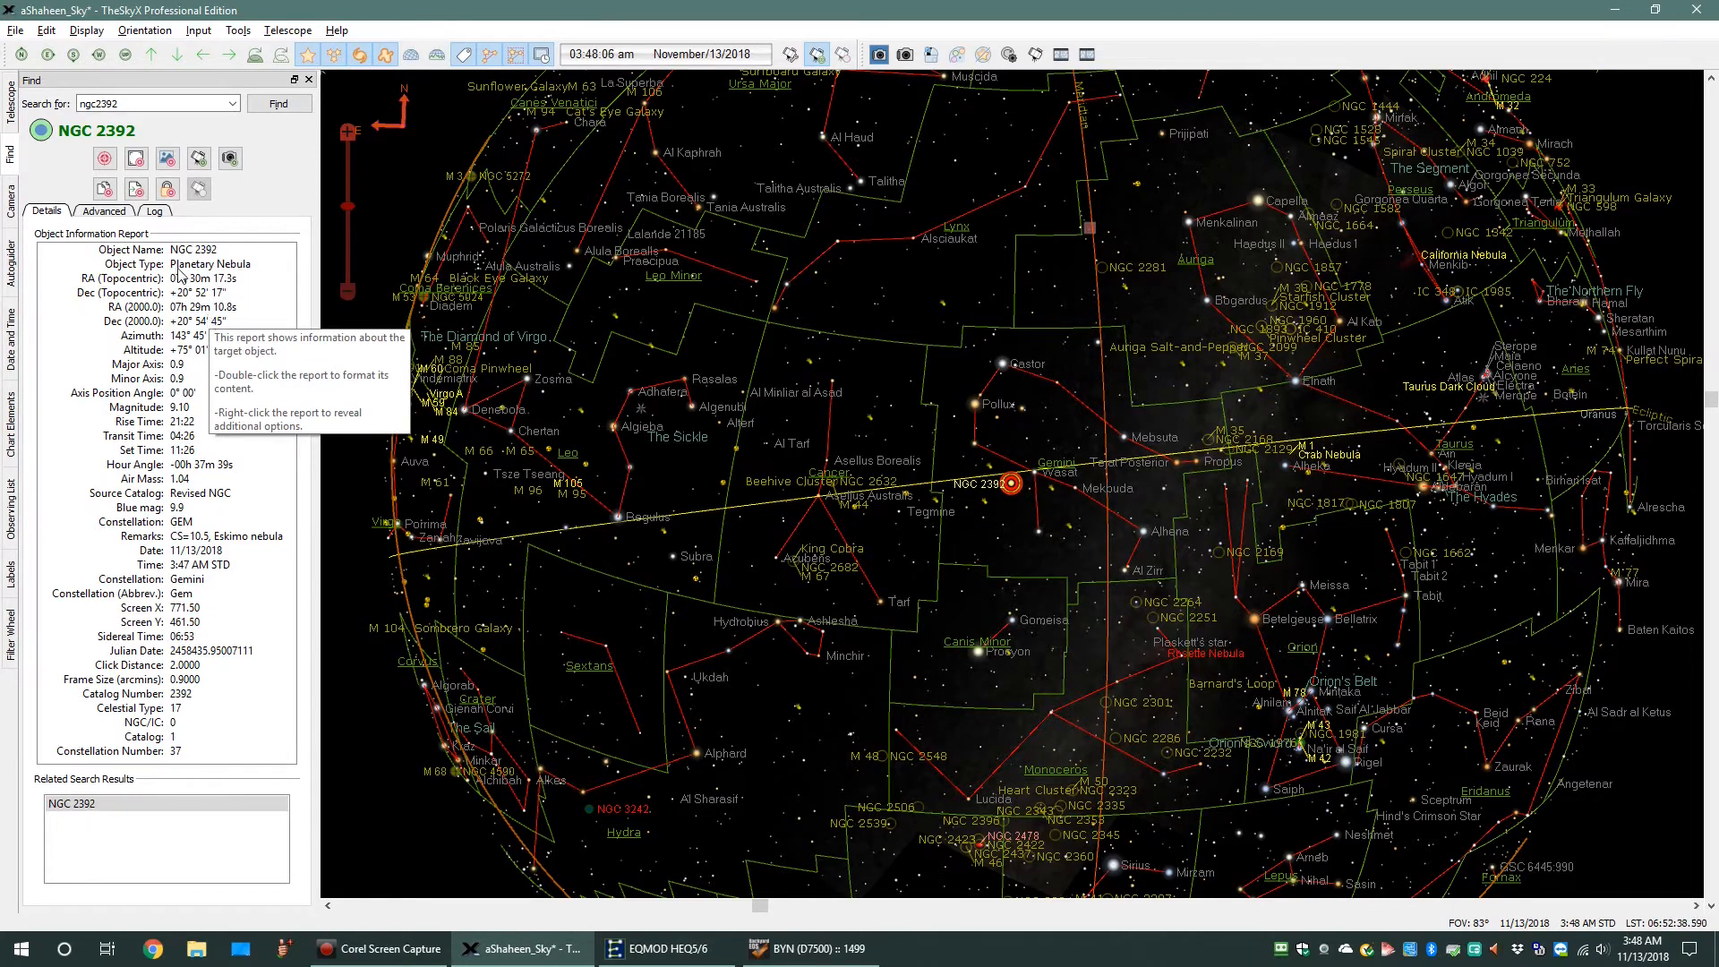
Step: Set the camera's exposure time to 30 seconds and take a 2x2-binned light photo of NGC 2392
click(14, 204)
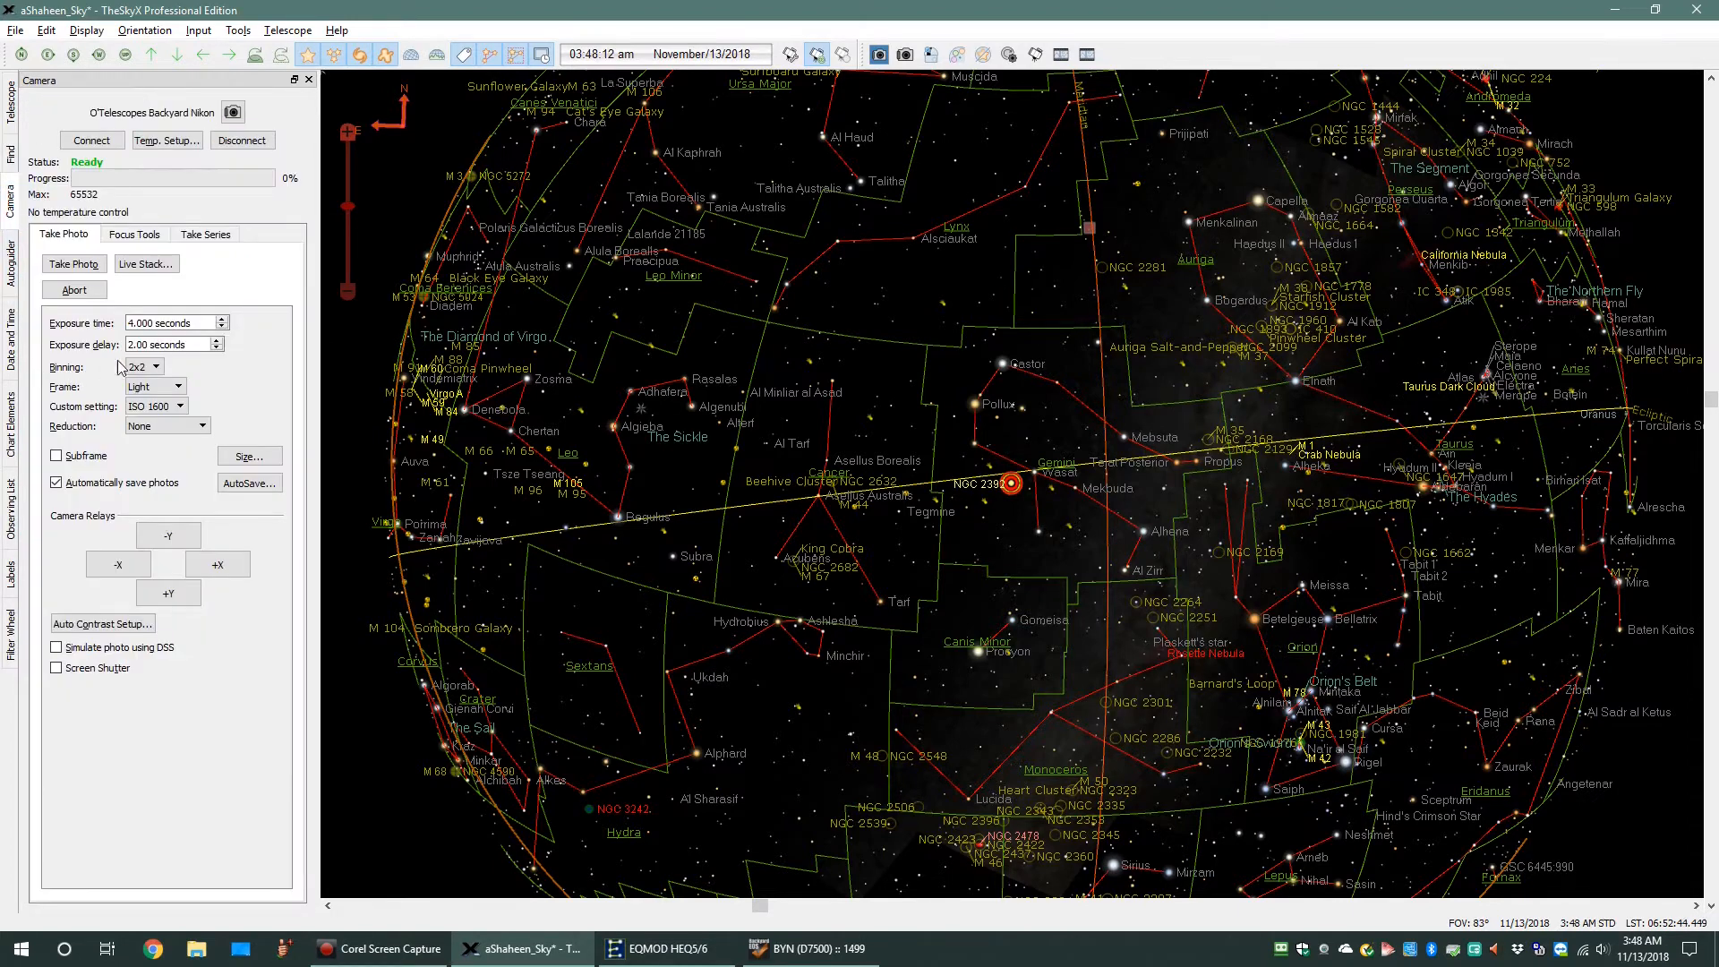
drag(208, 323, 68, 321)
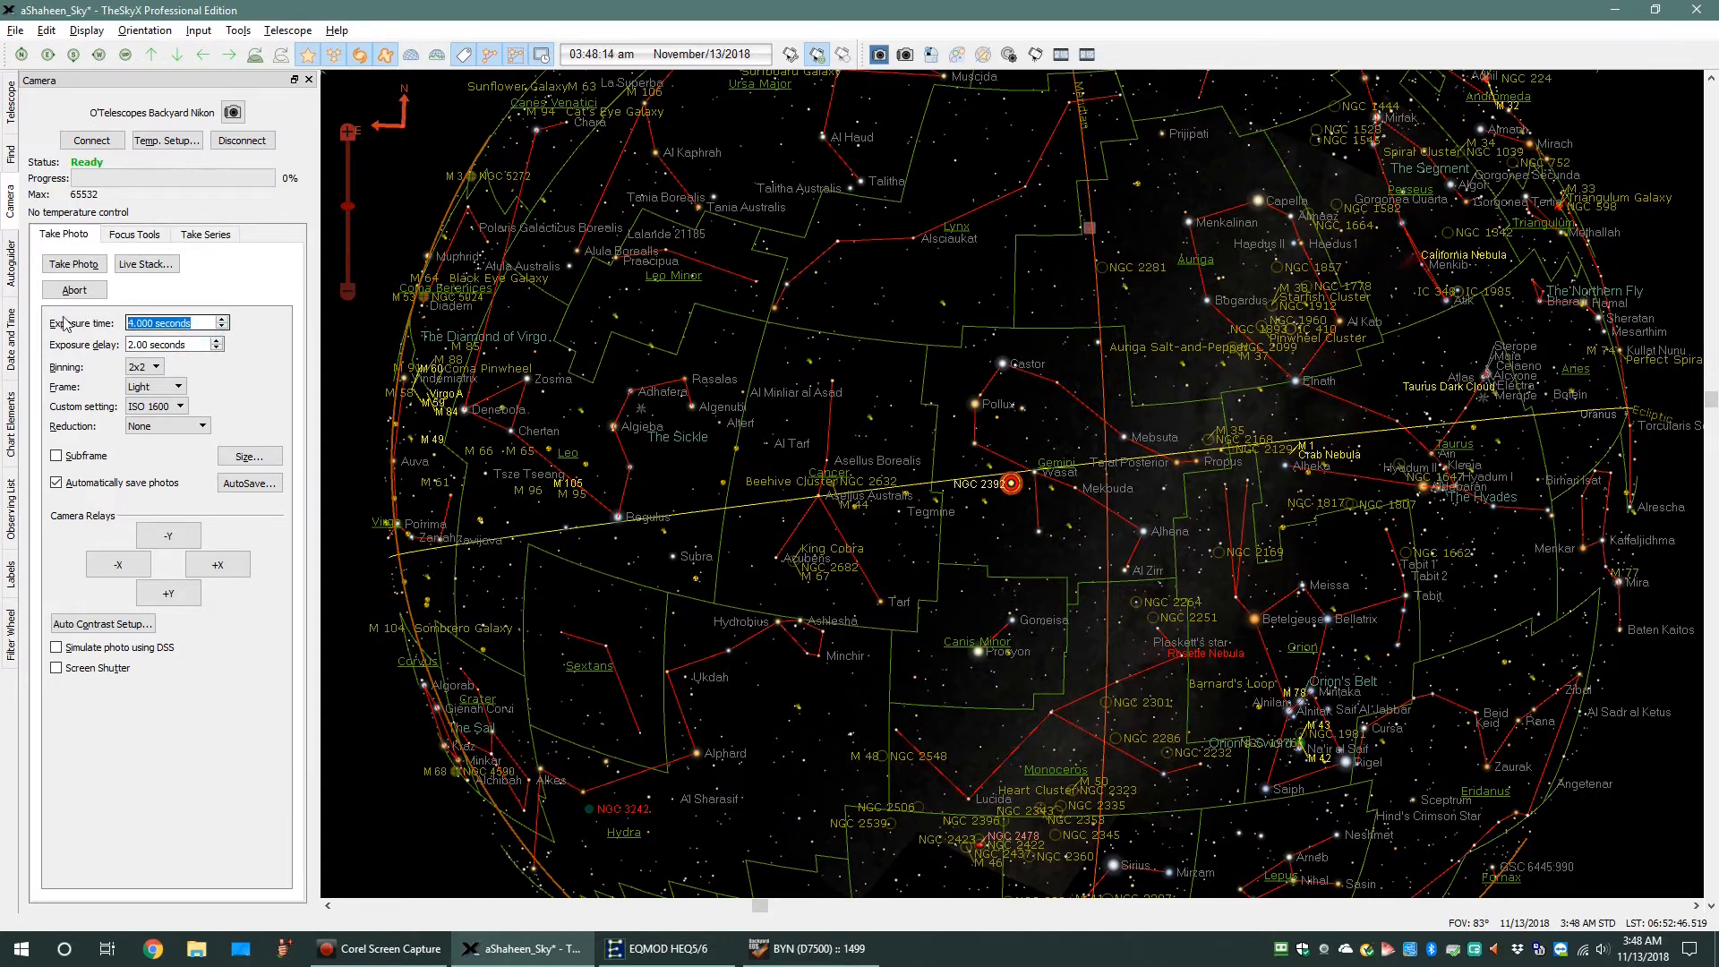
text(30)
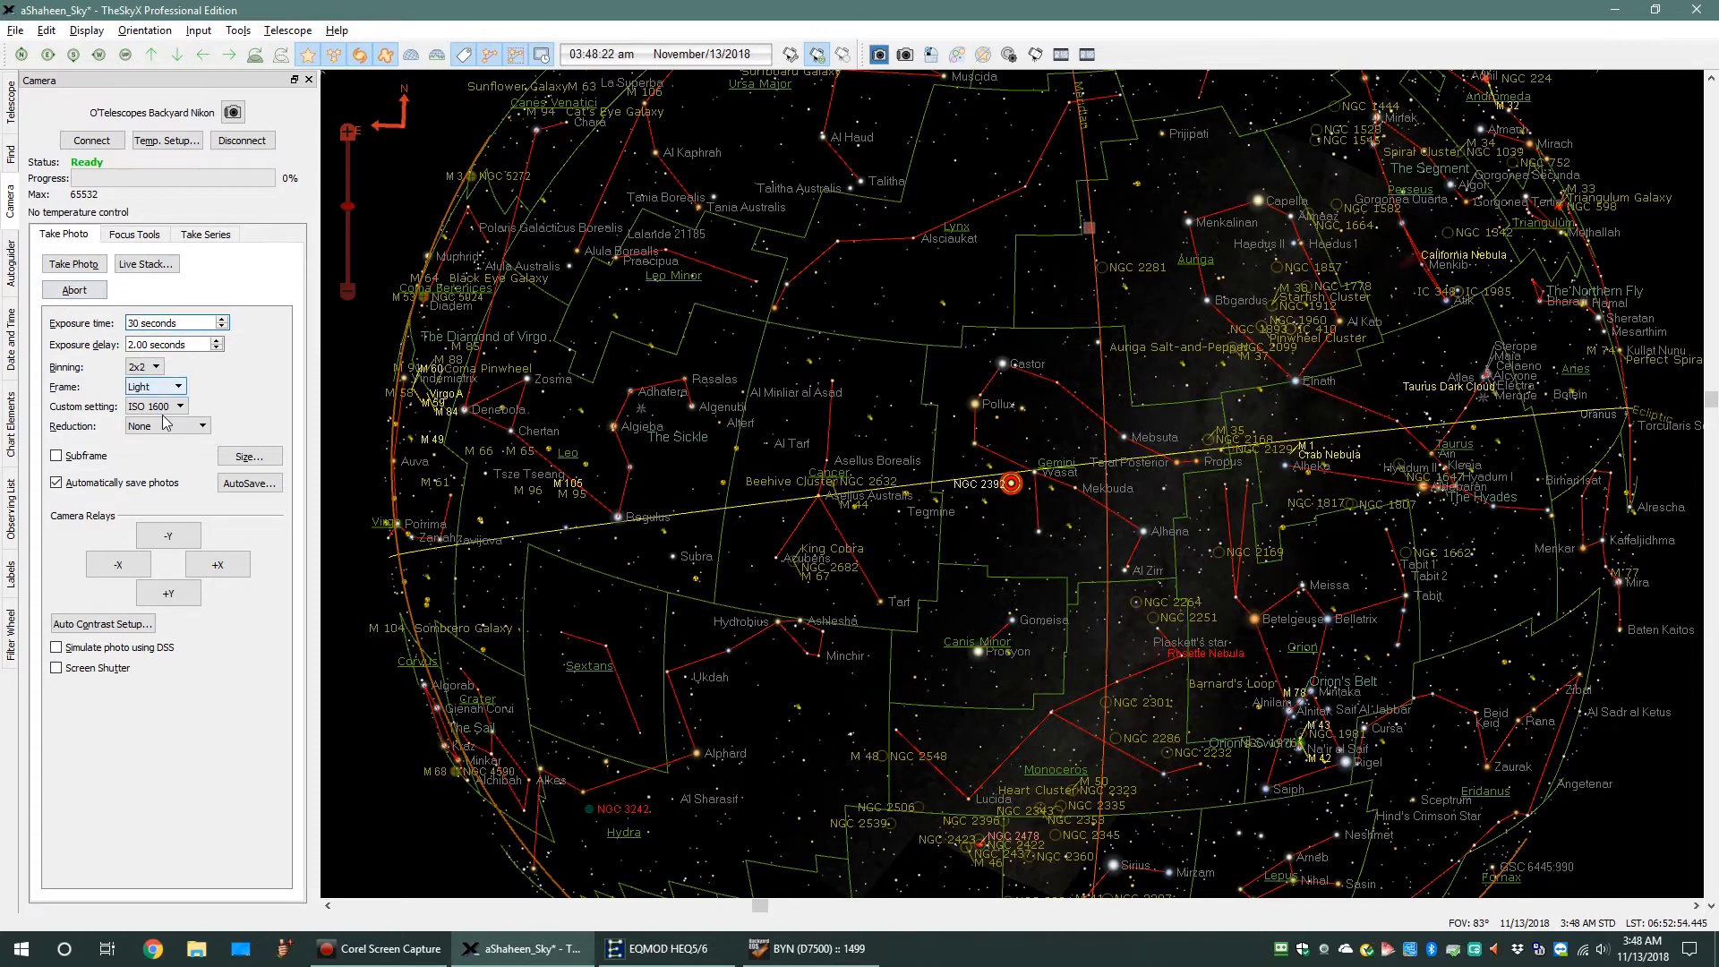
click(85, 269)
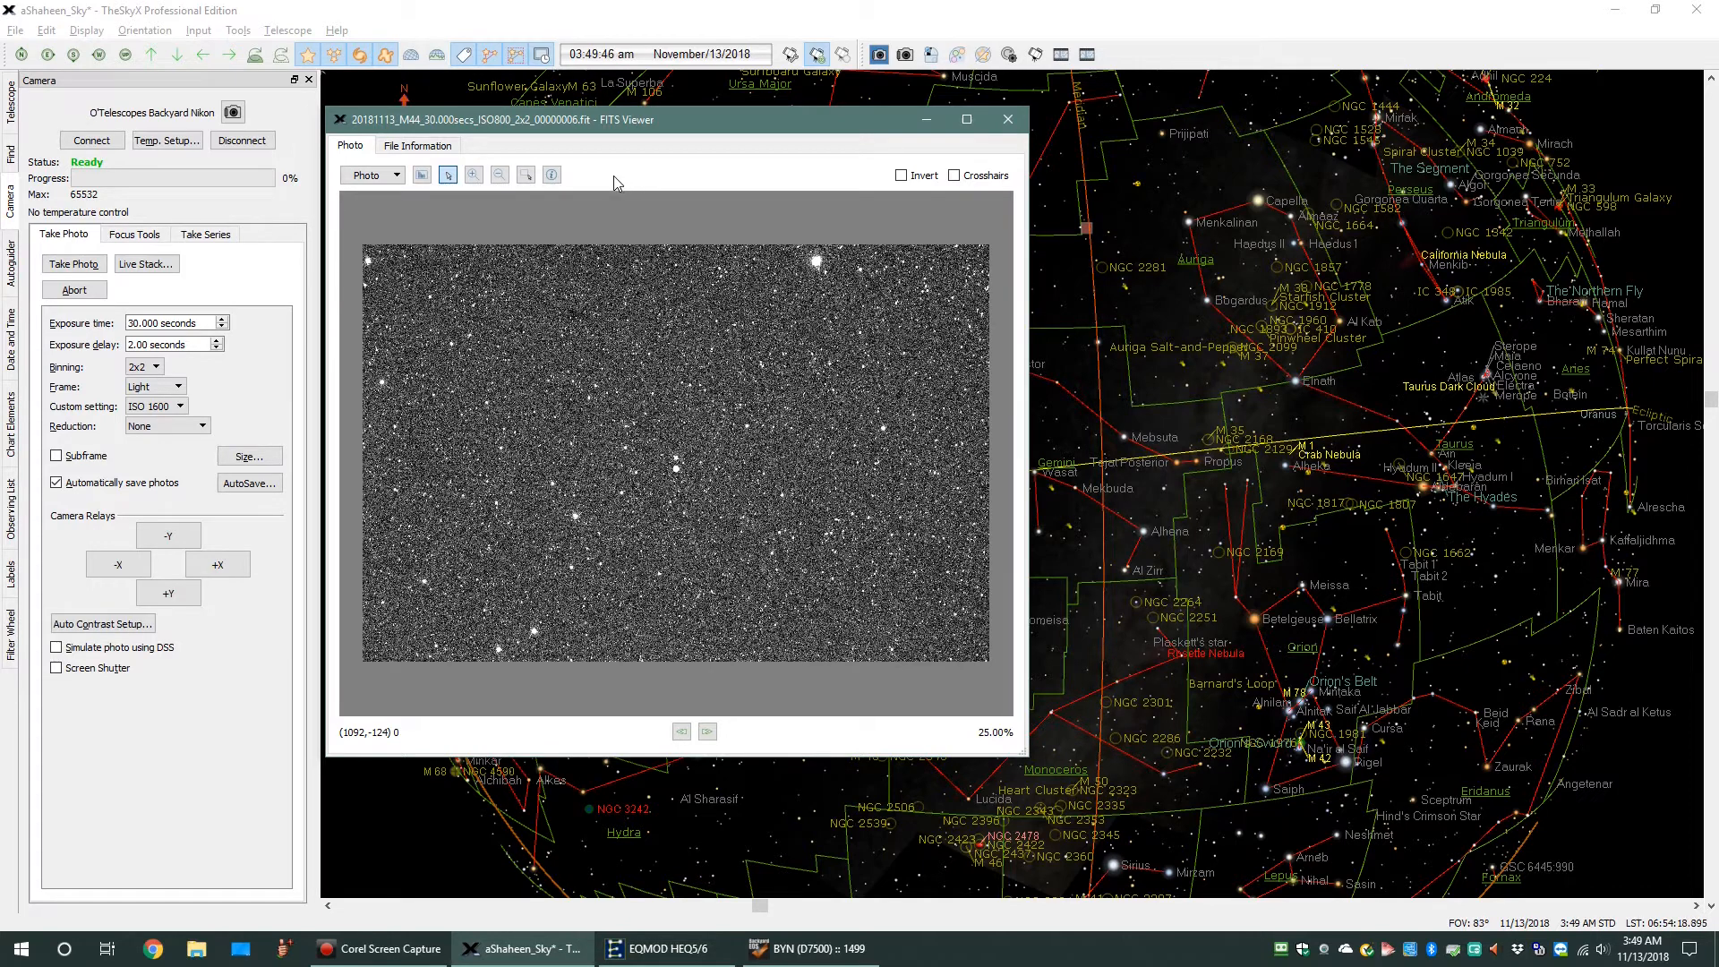
Step: Send the new photo to Image Link, find its astrometric solution at 2.00 arcsec/pixel and minimize the window to view the overlay
click(397, 175)
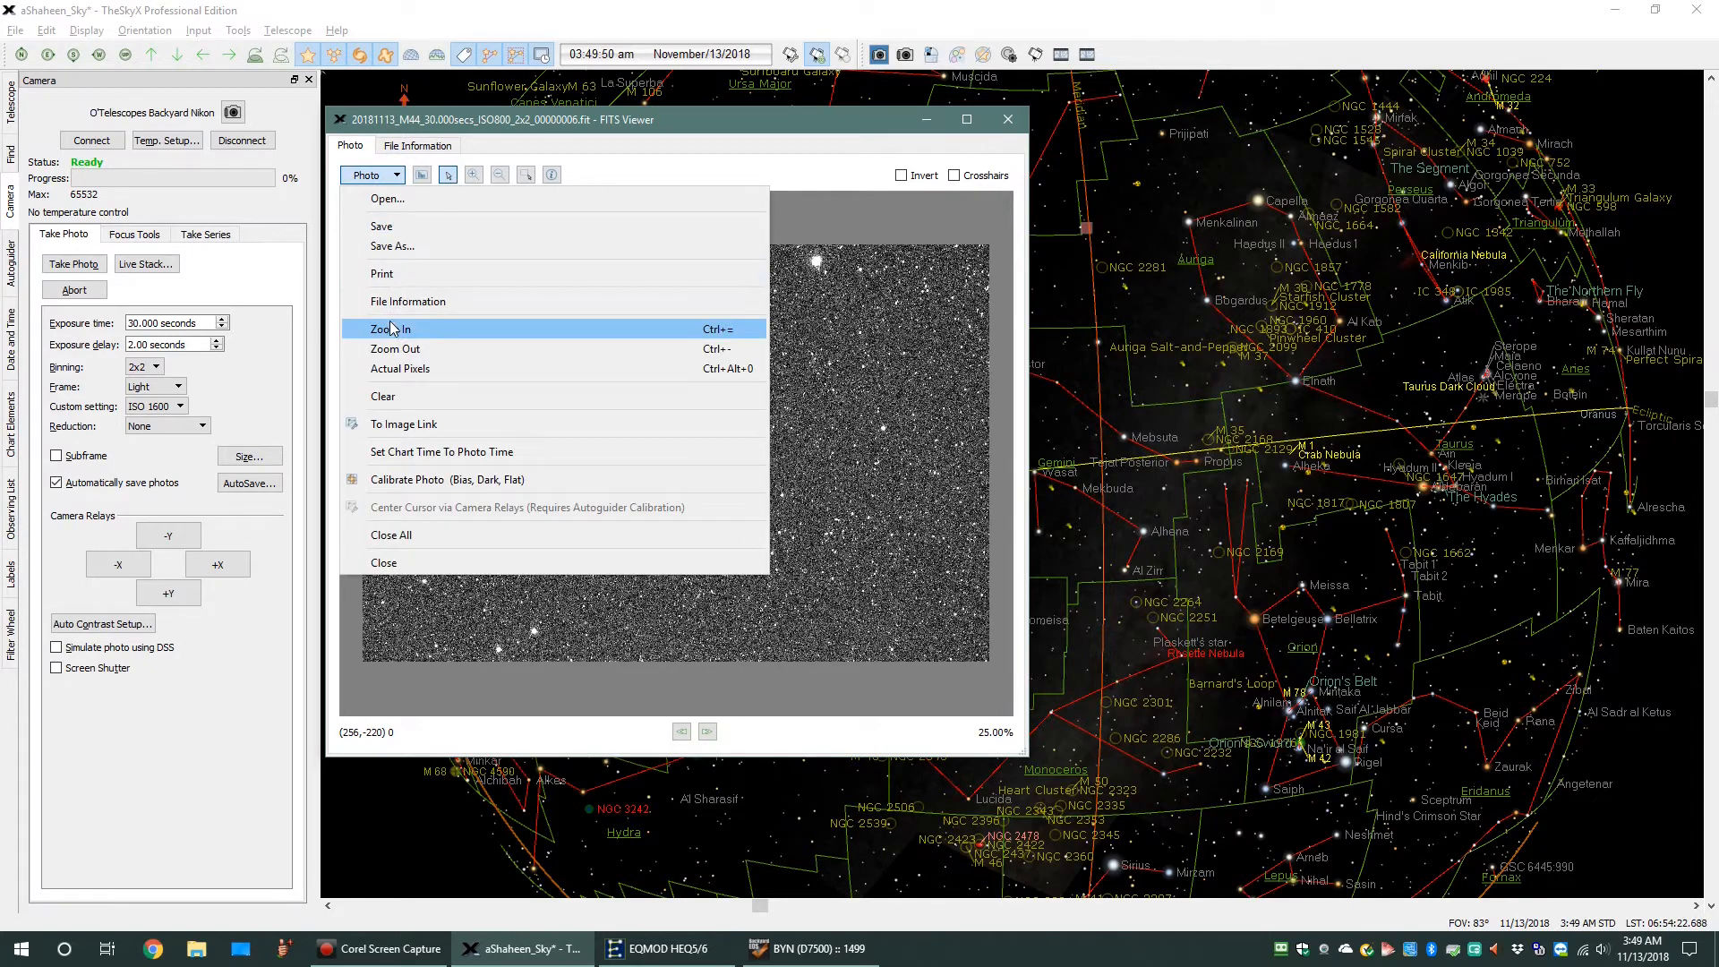
click(417, 424)
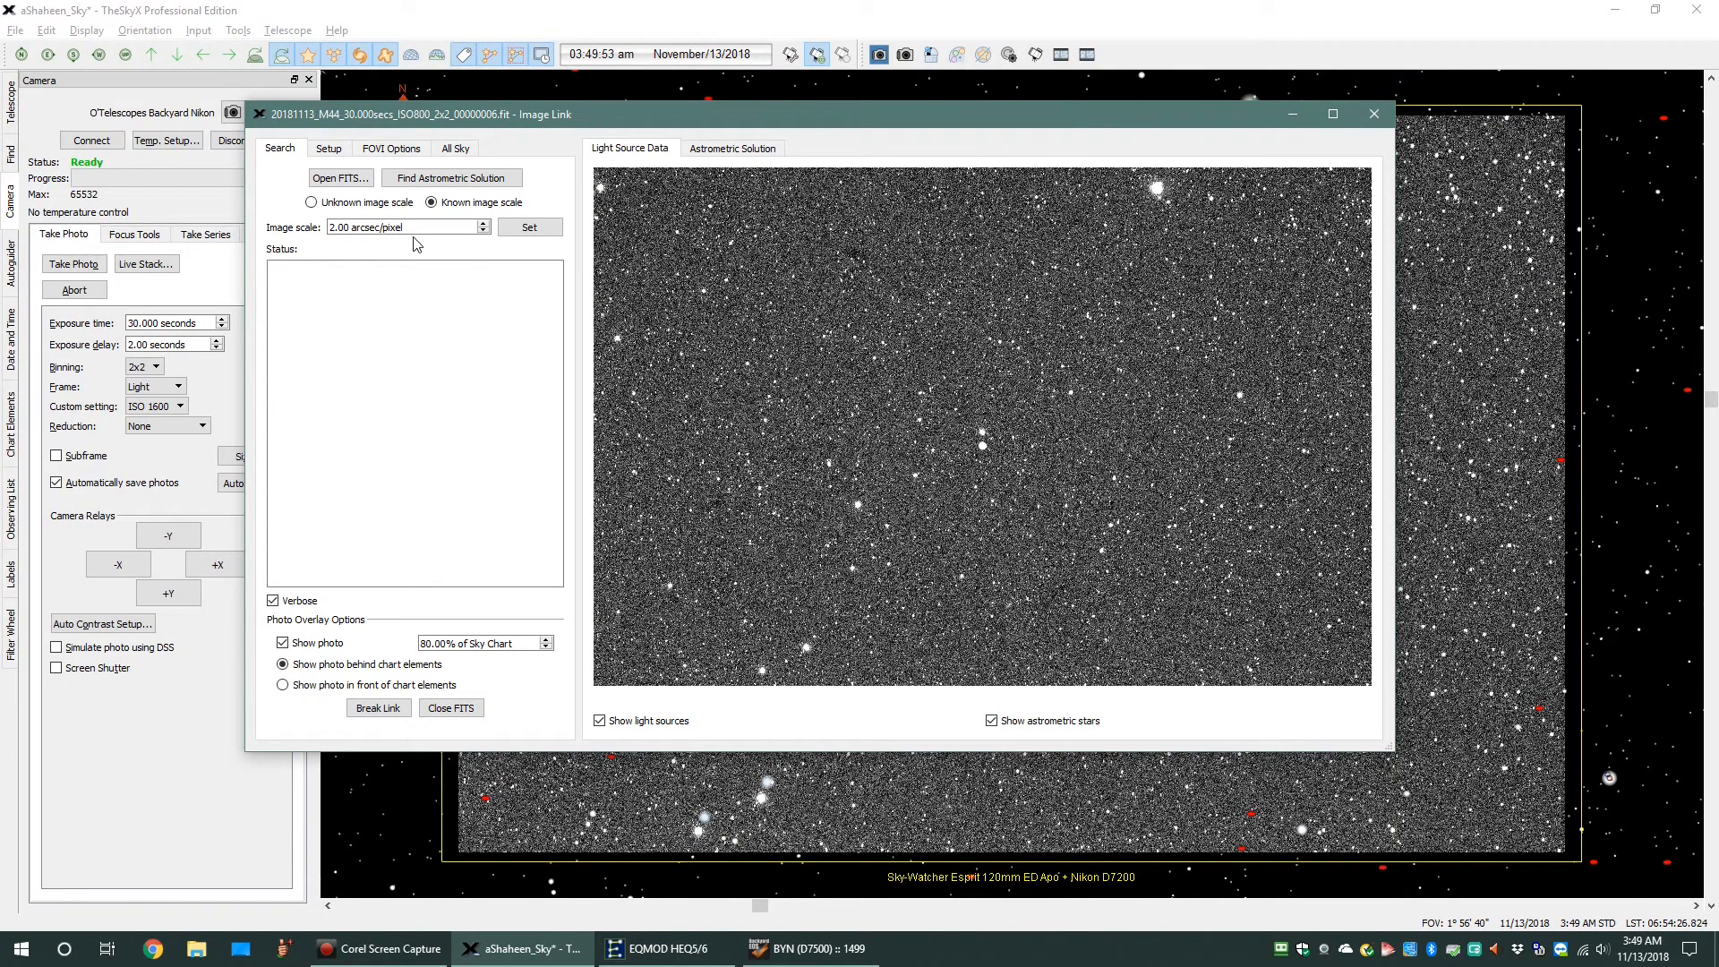
click(450, 179)
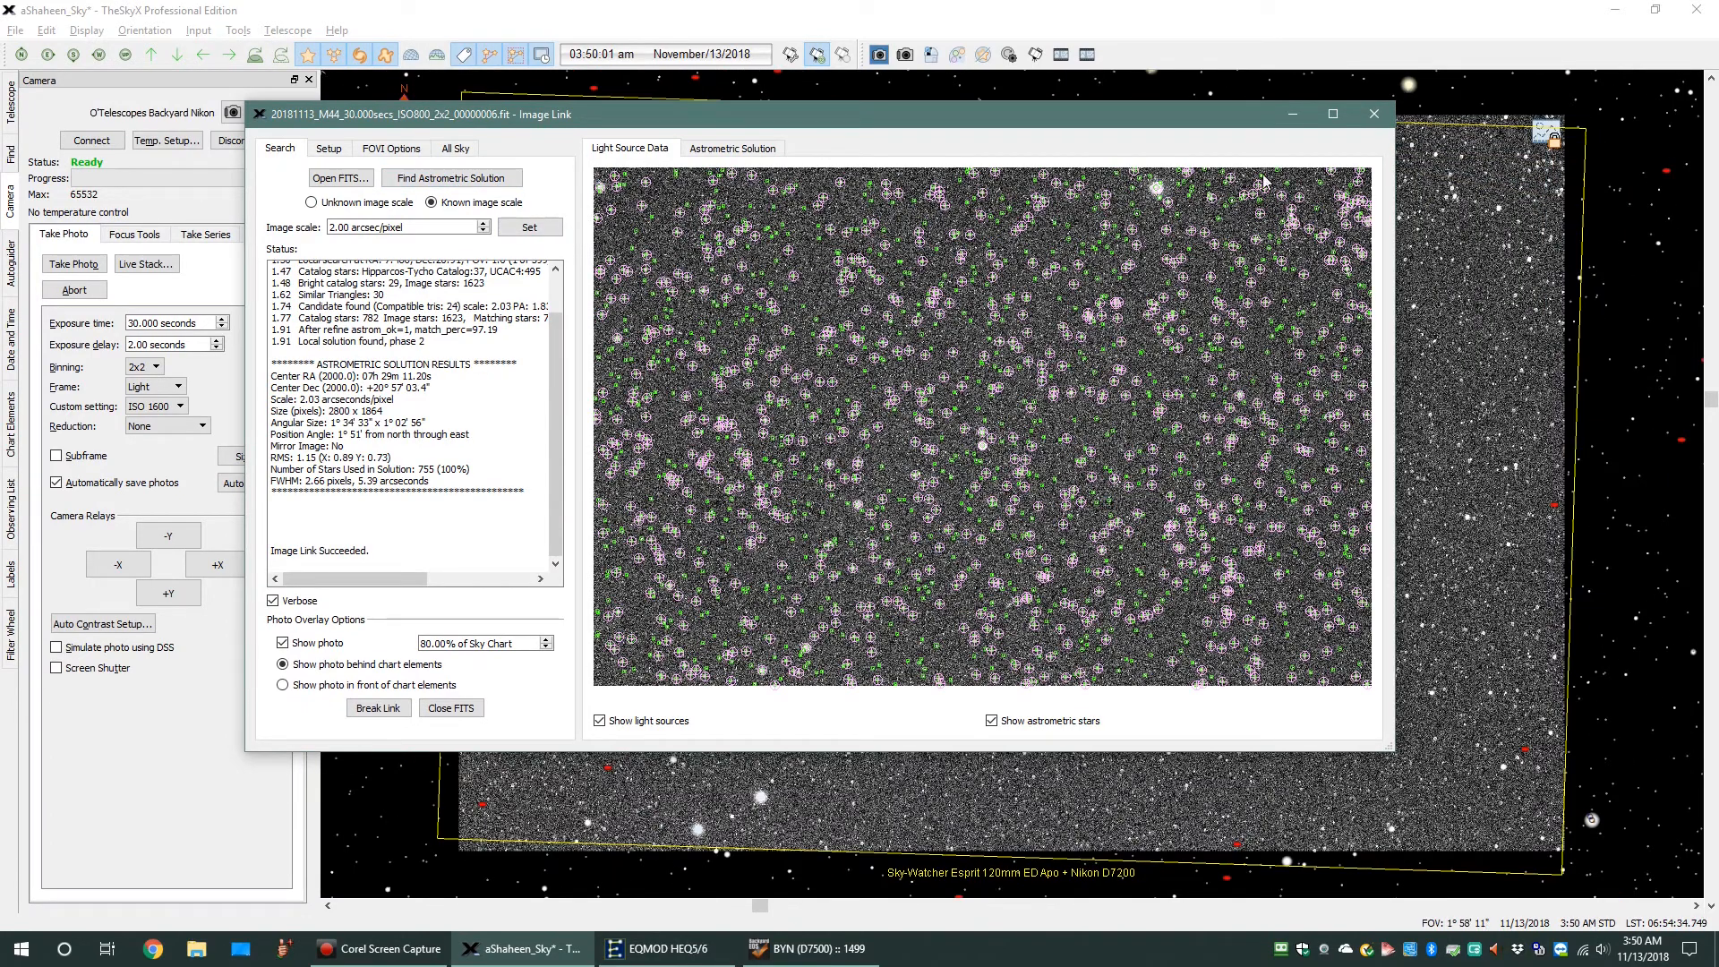
click(1295, 116)
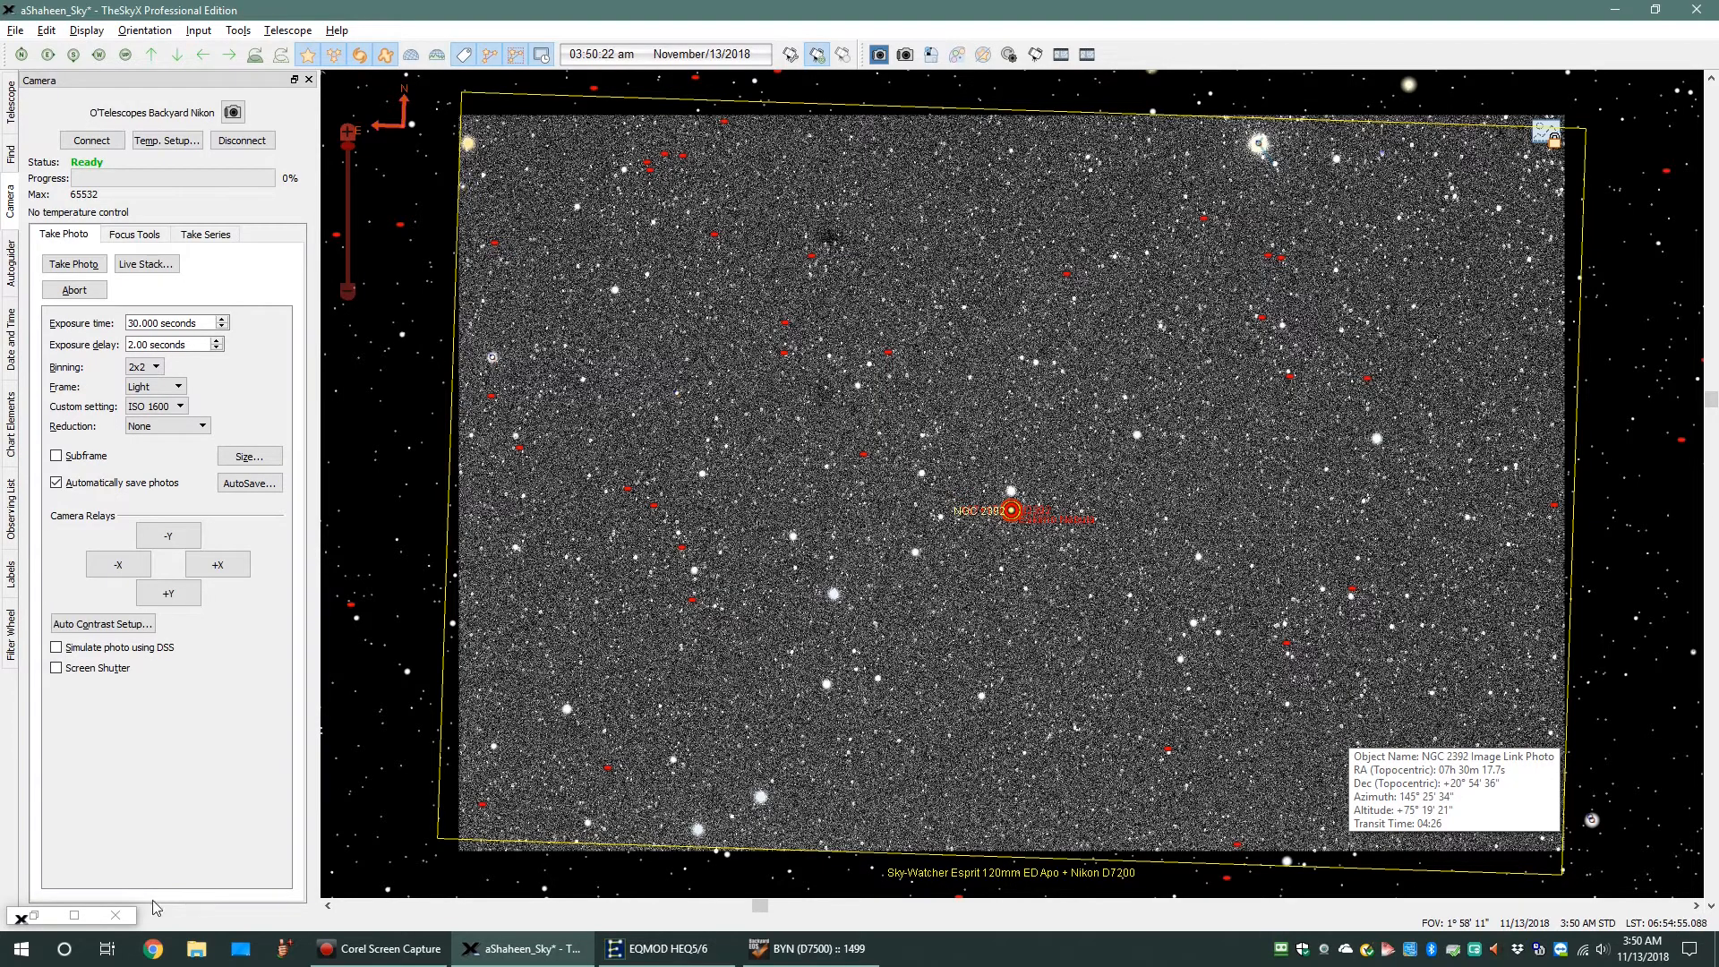
Step: Restore the Image Link window and load the earlier photo 20181108_NGC2392_60.000secs_ISO800_2x2_00000001.fit from the S9999_Capture folder
click(33, 915)
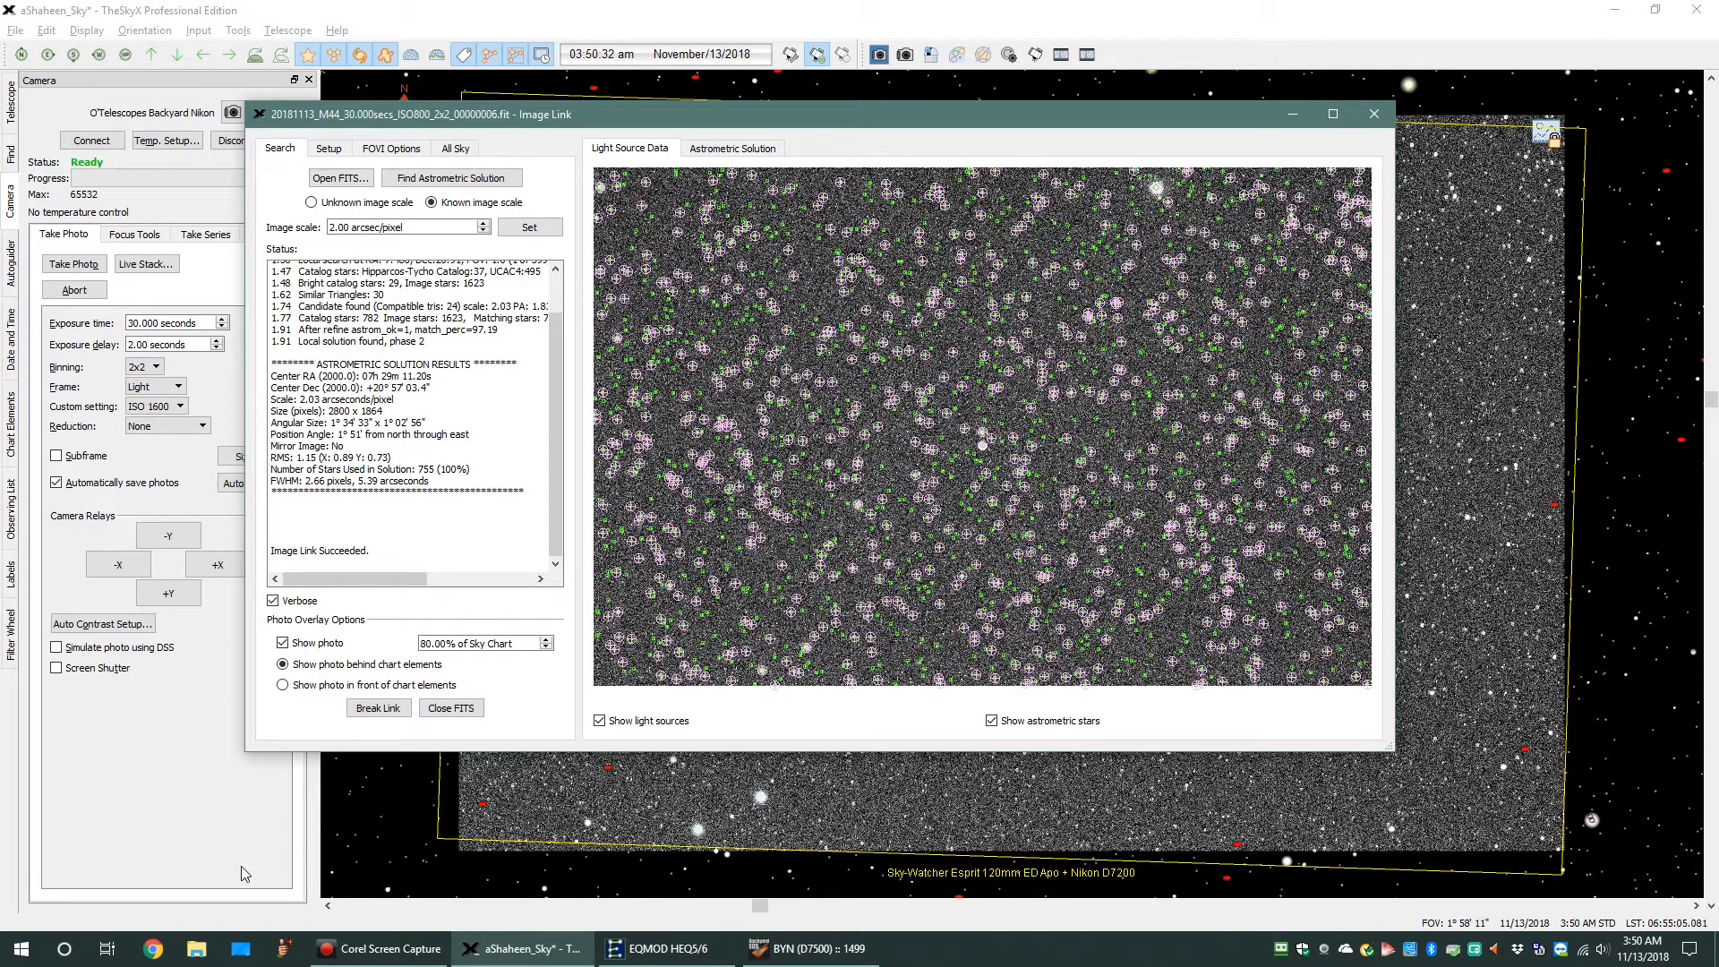
click(199, 951)
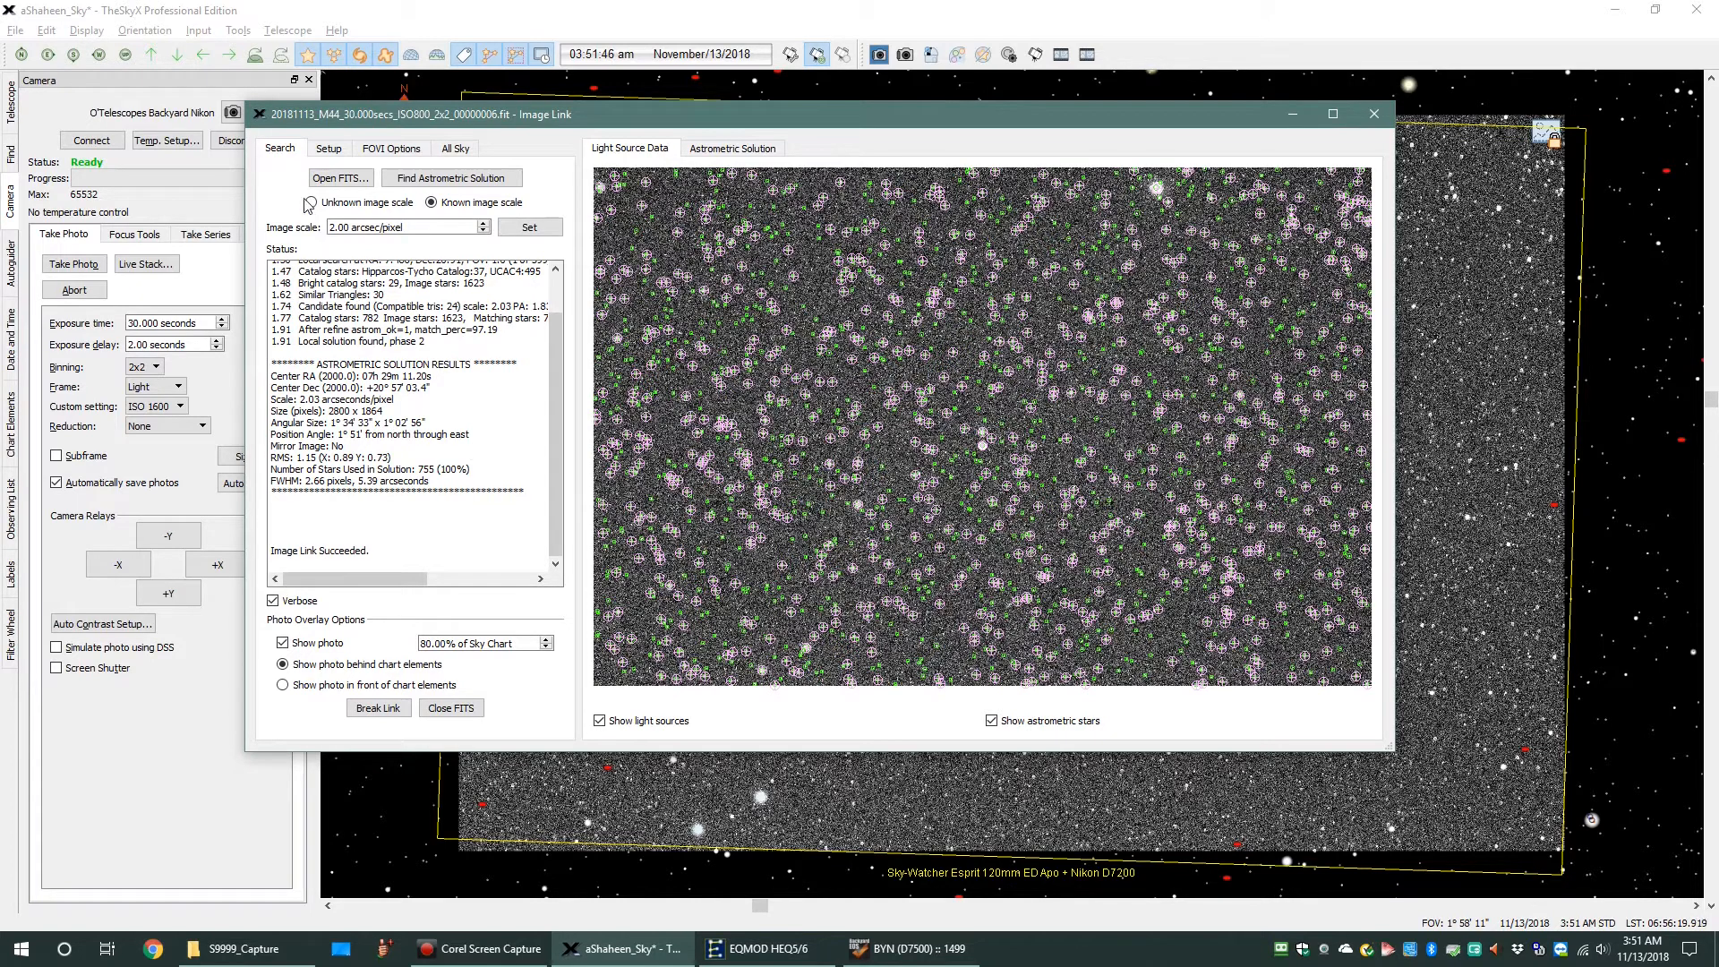
click(340, 178)
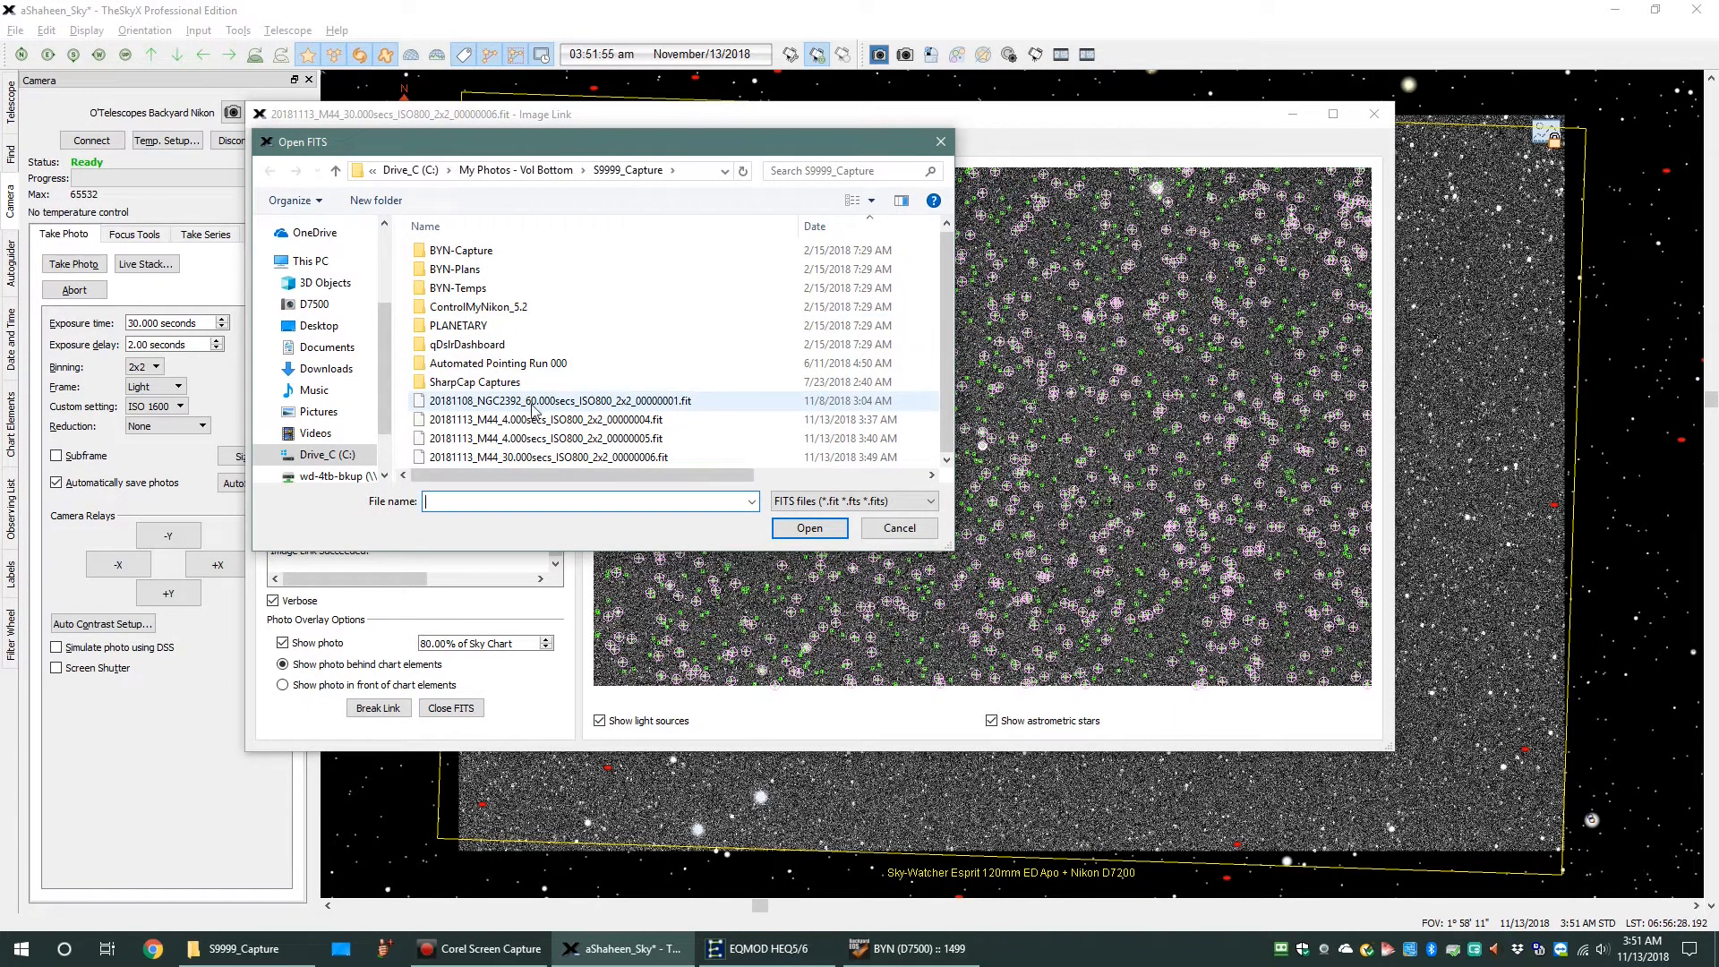
click(650, 409)
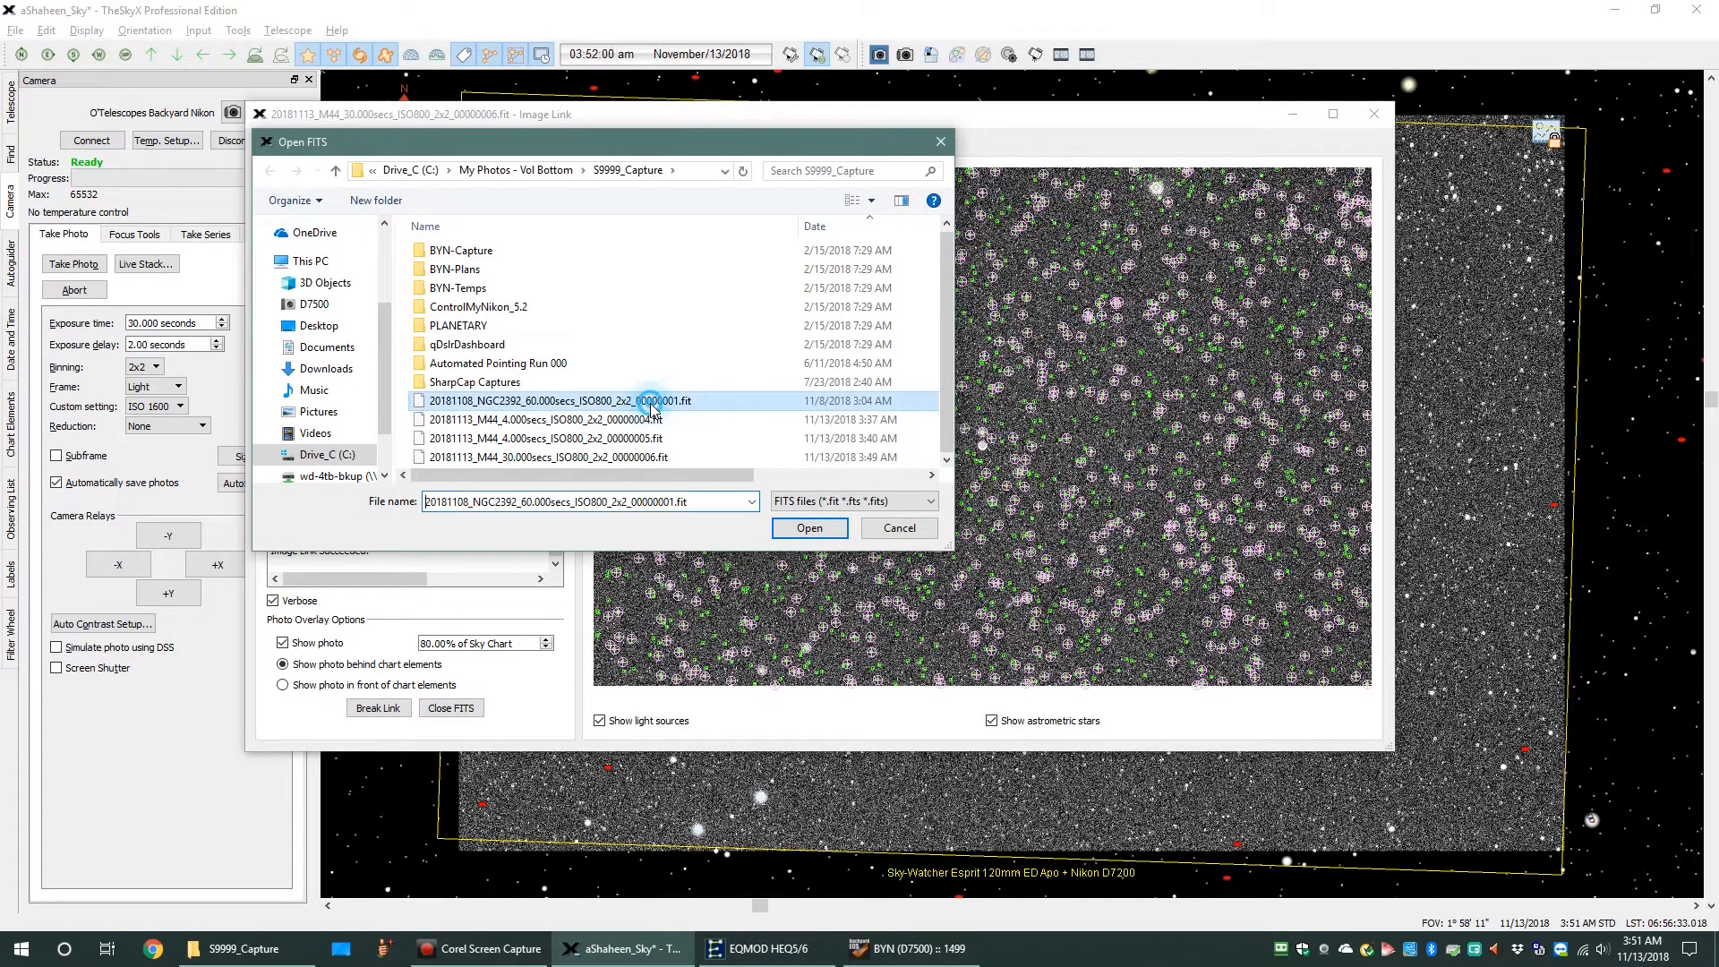
click(811, 529)
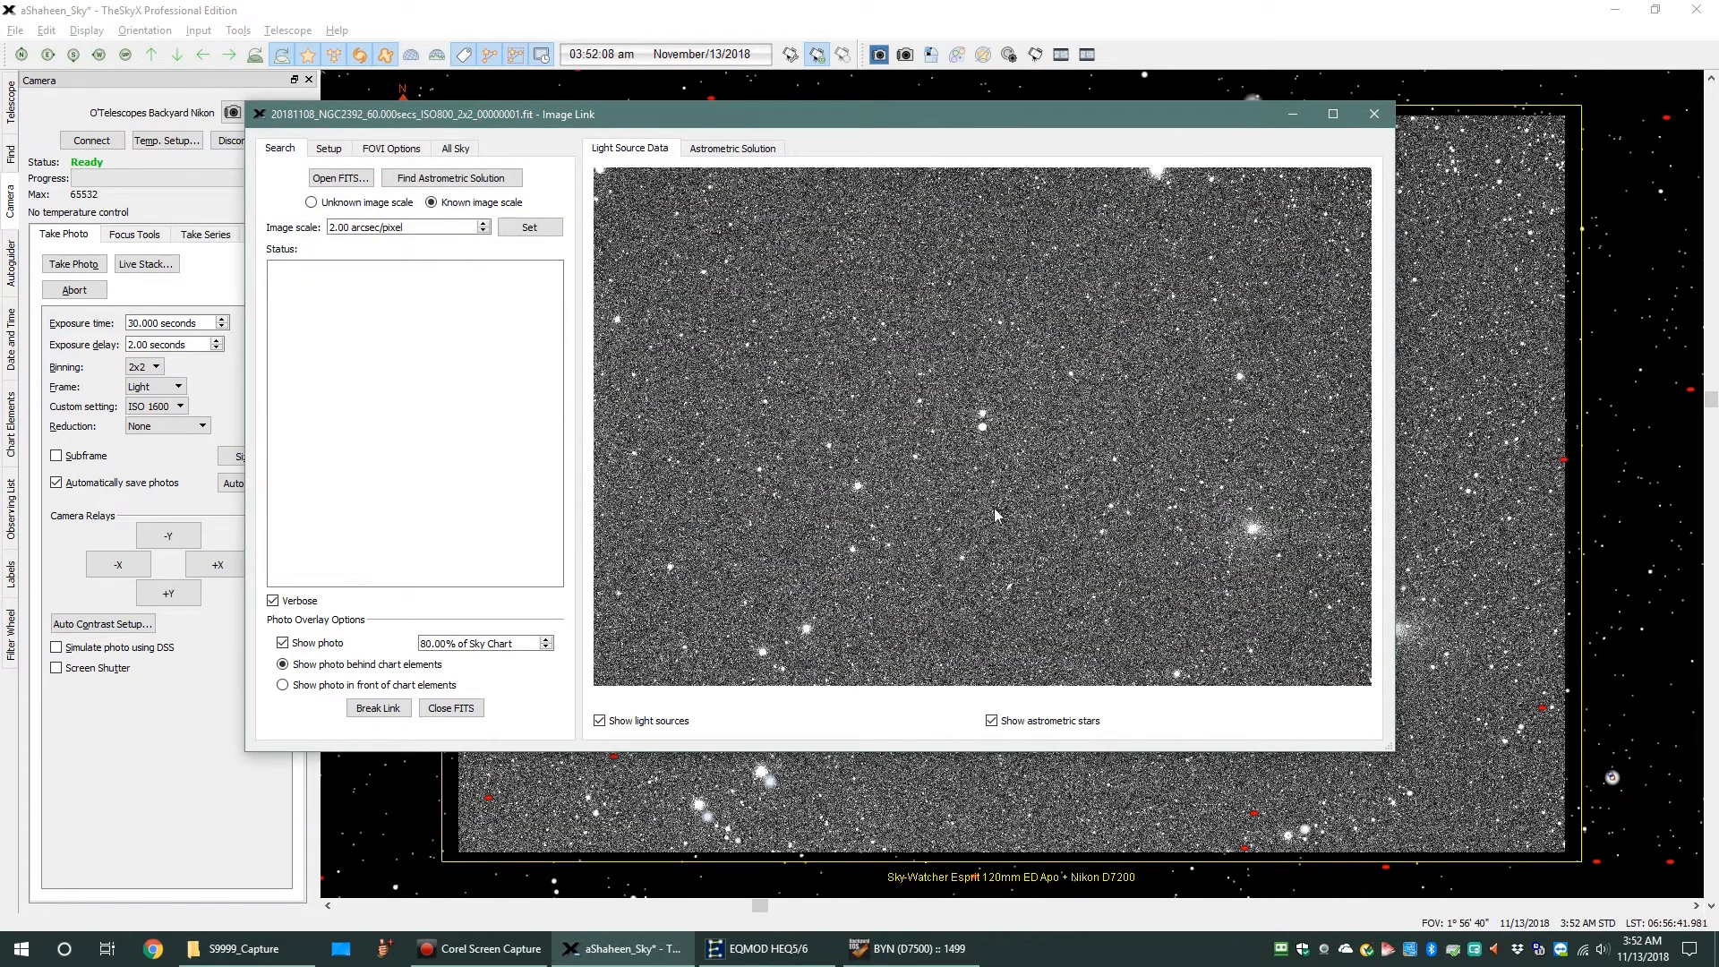
Step: Move the Image Link window aside and close it, and compare the loaded photo with the chart stars around NGC 2392
drag(996, 115, 519, 181)
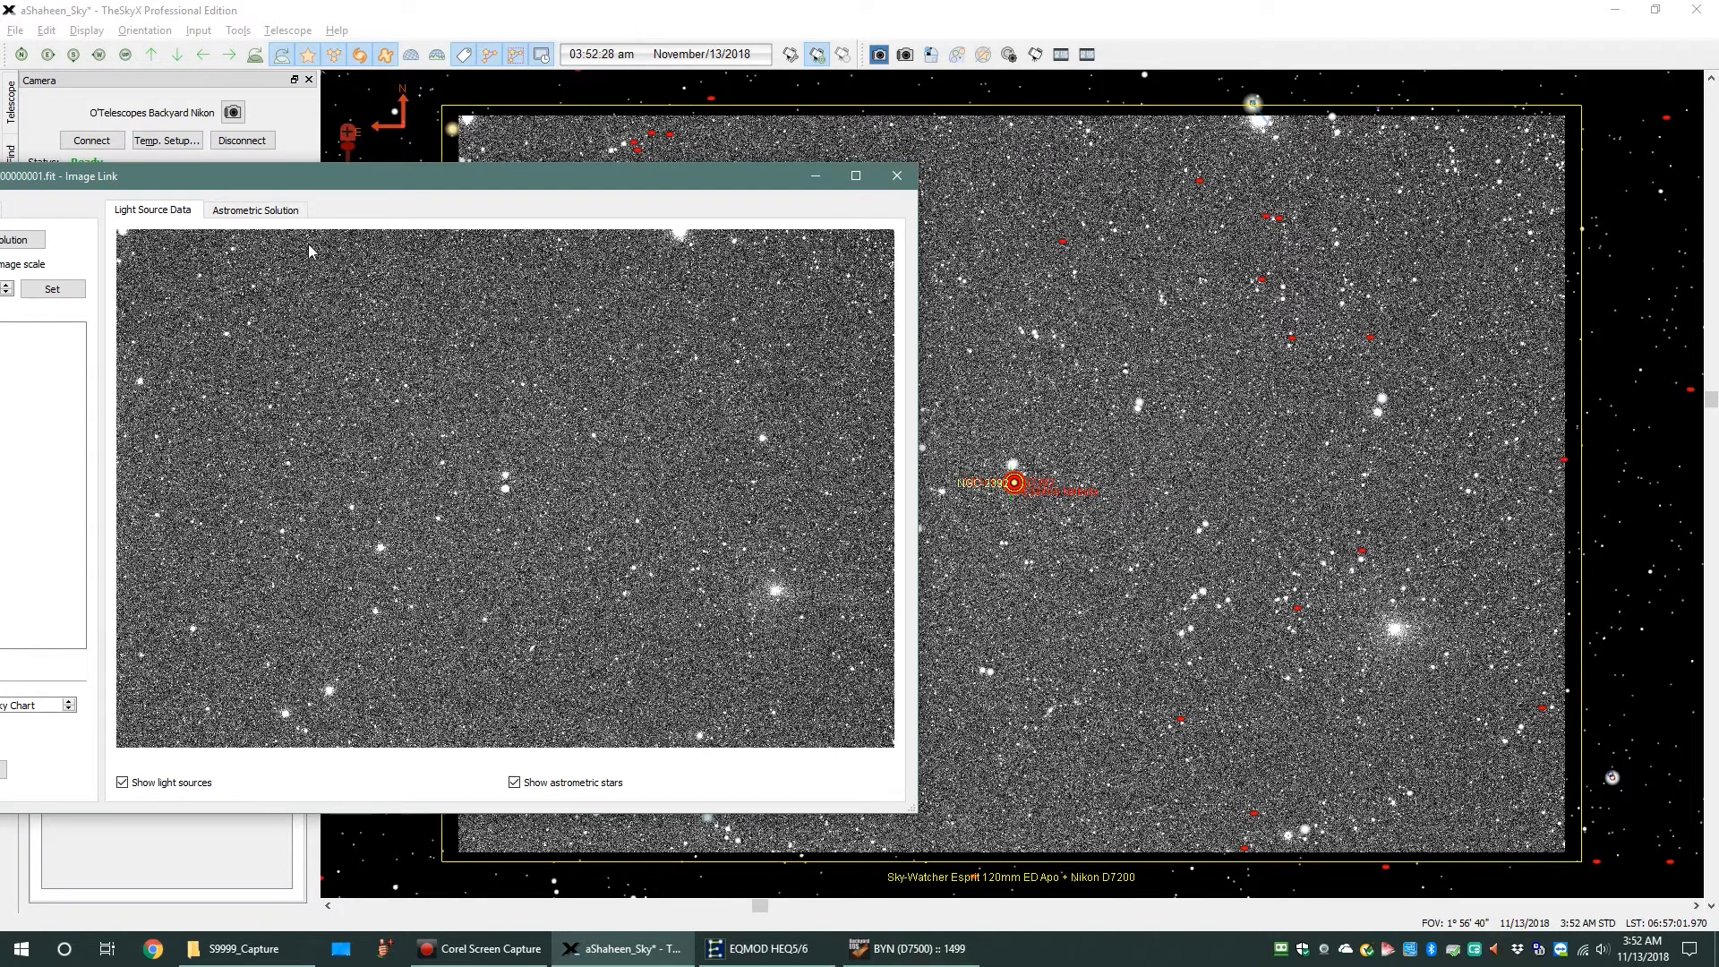
drag(351, 176, 649, 87)
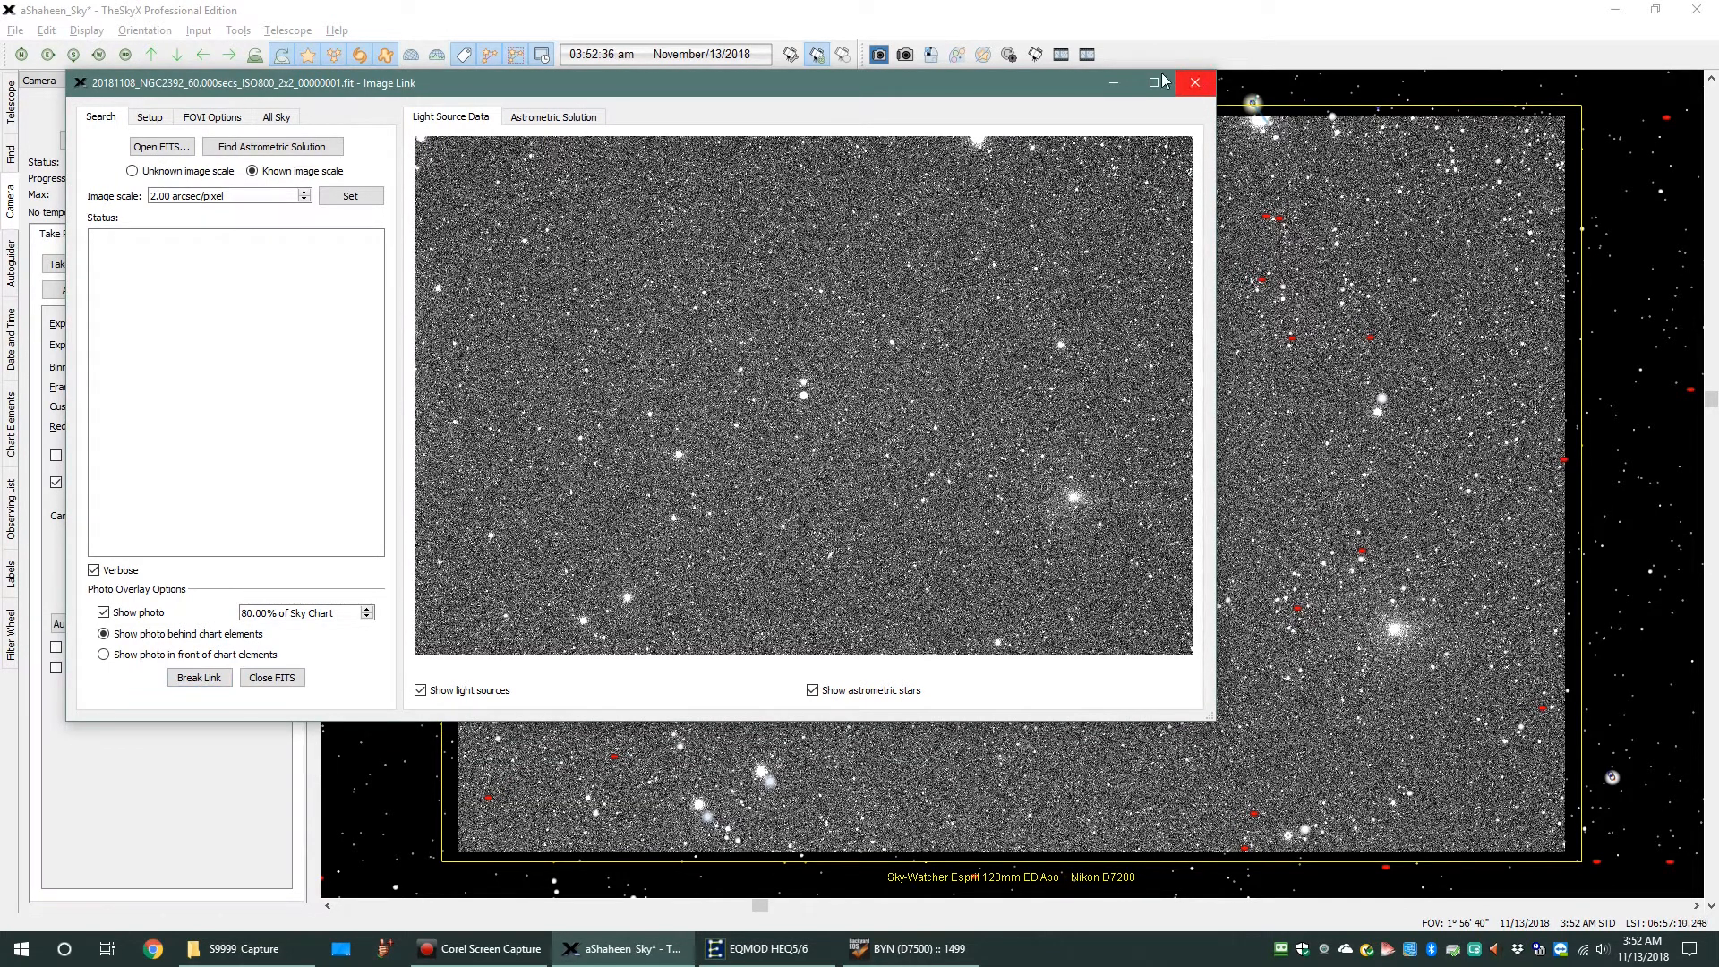
click(1199, 82)
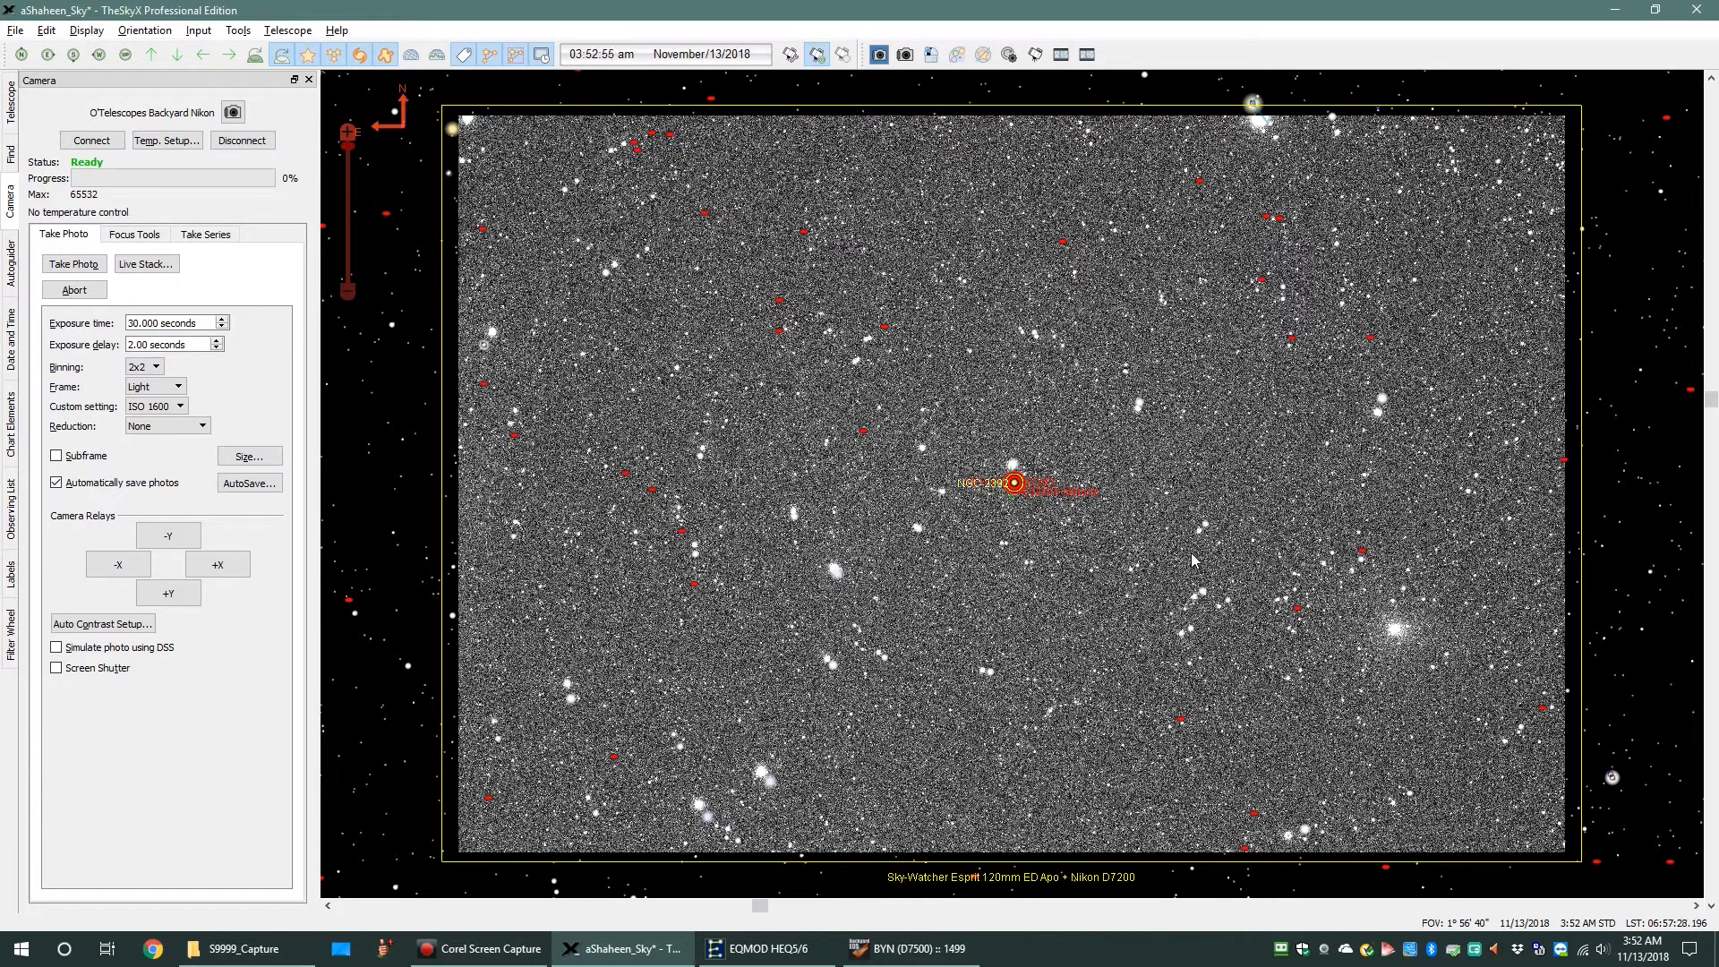
mouse_move(1191, 561)
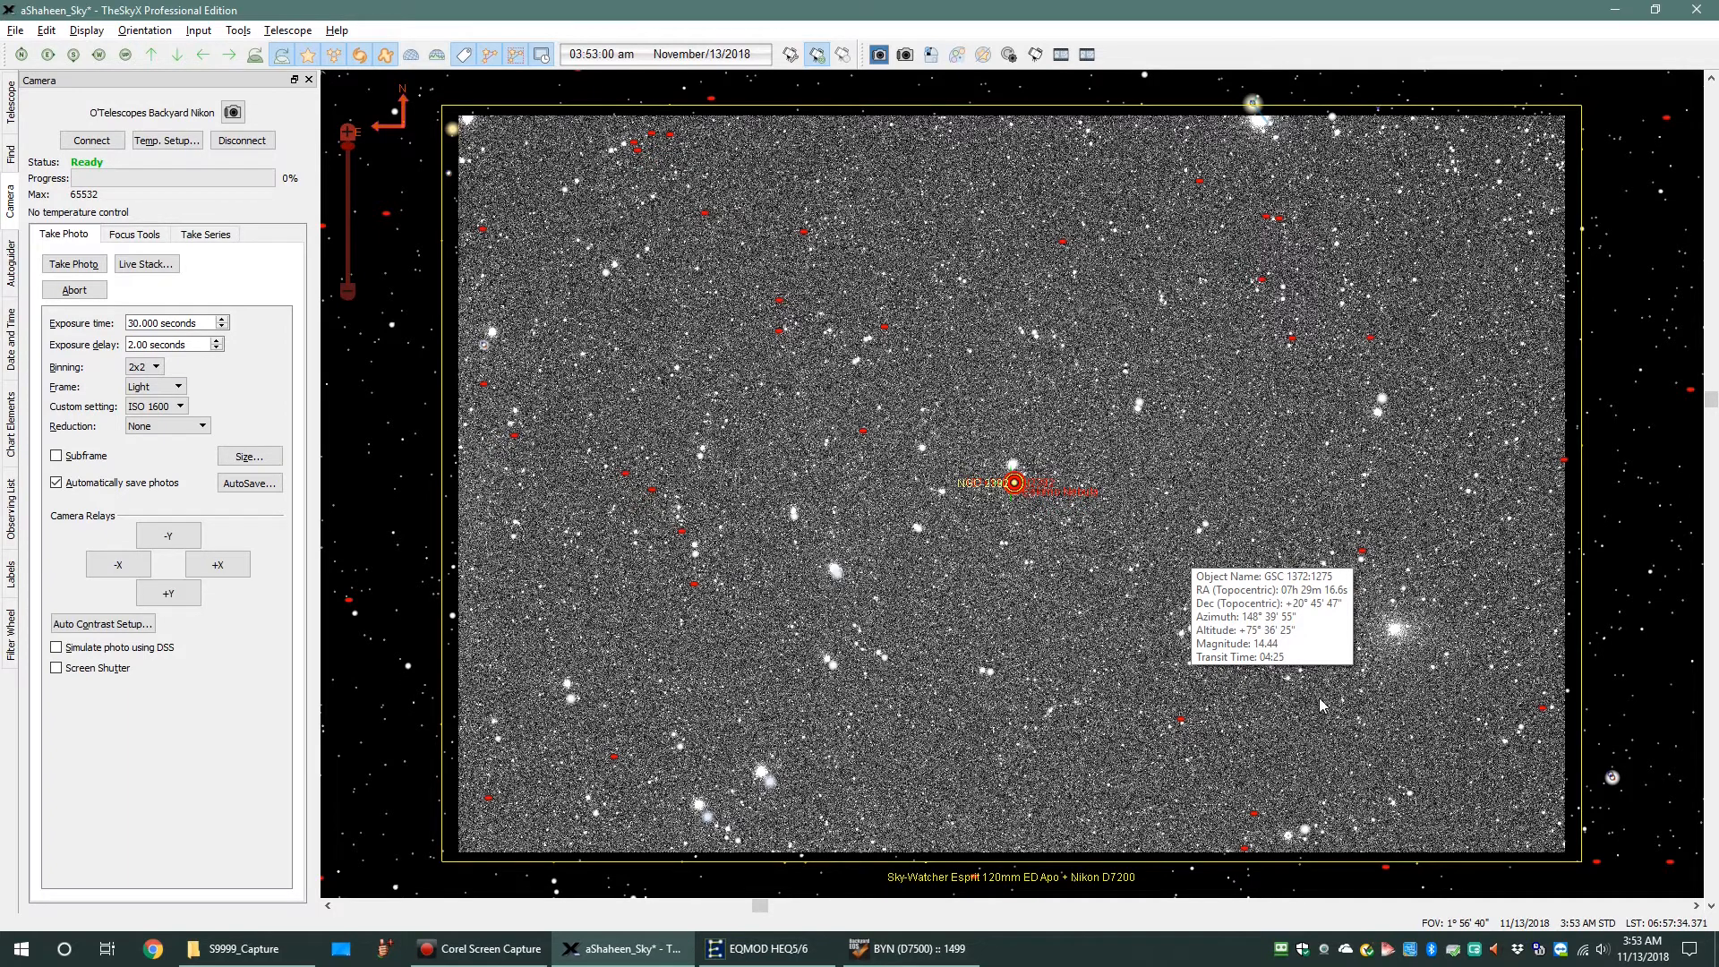
scroll(1161, 667, down, 1)
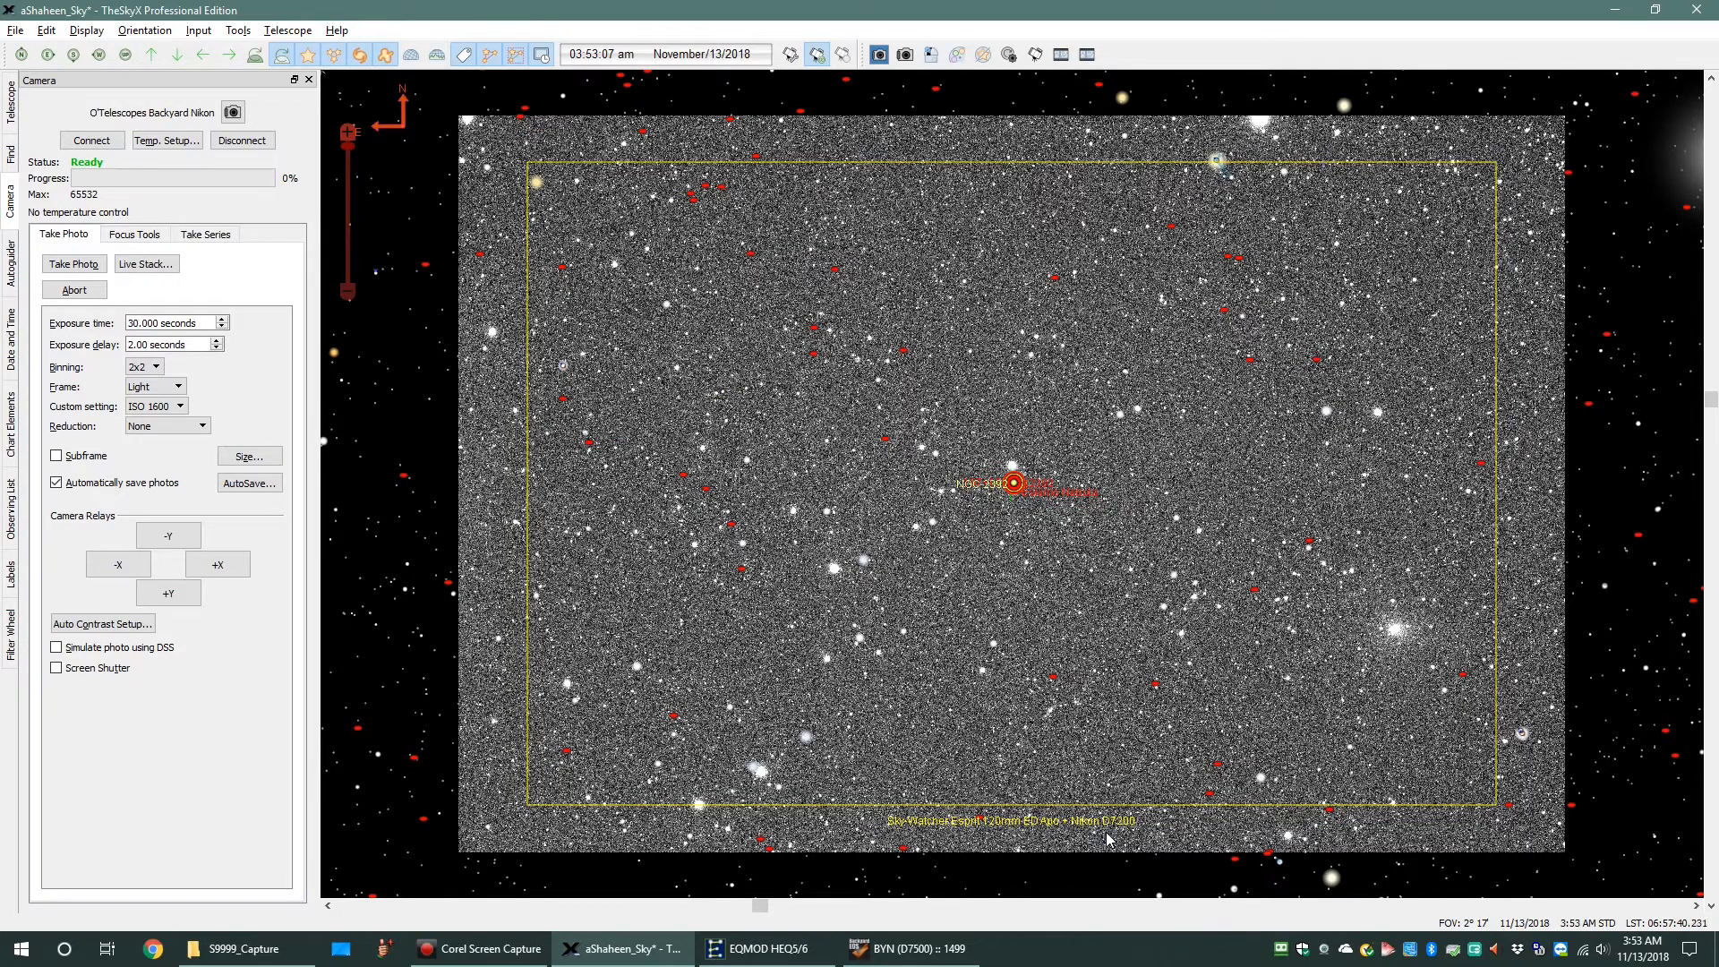
scroll(1106, 839, up, 1)
scroll(1108, 839, down, 1)
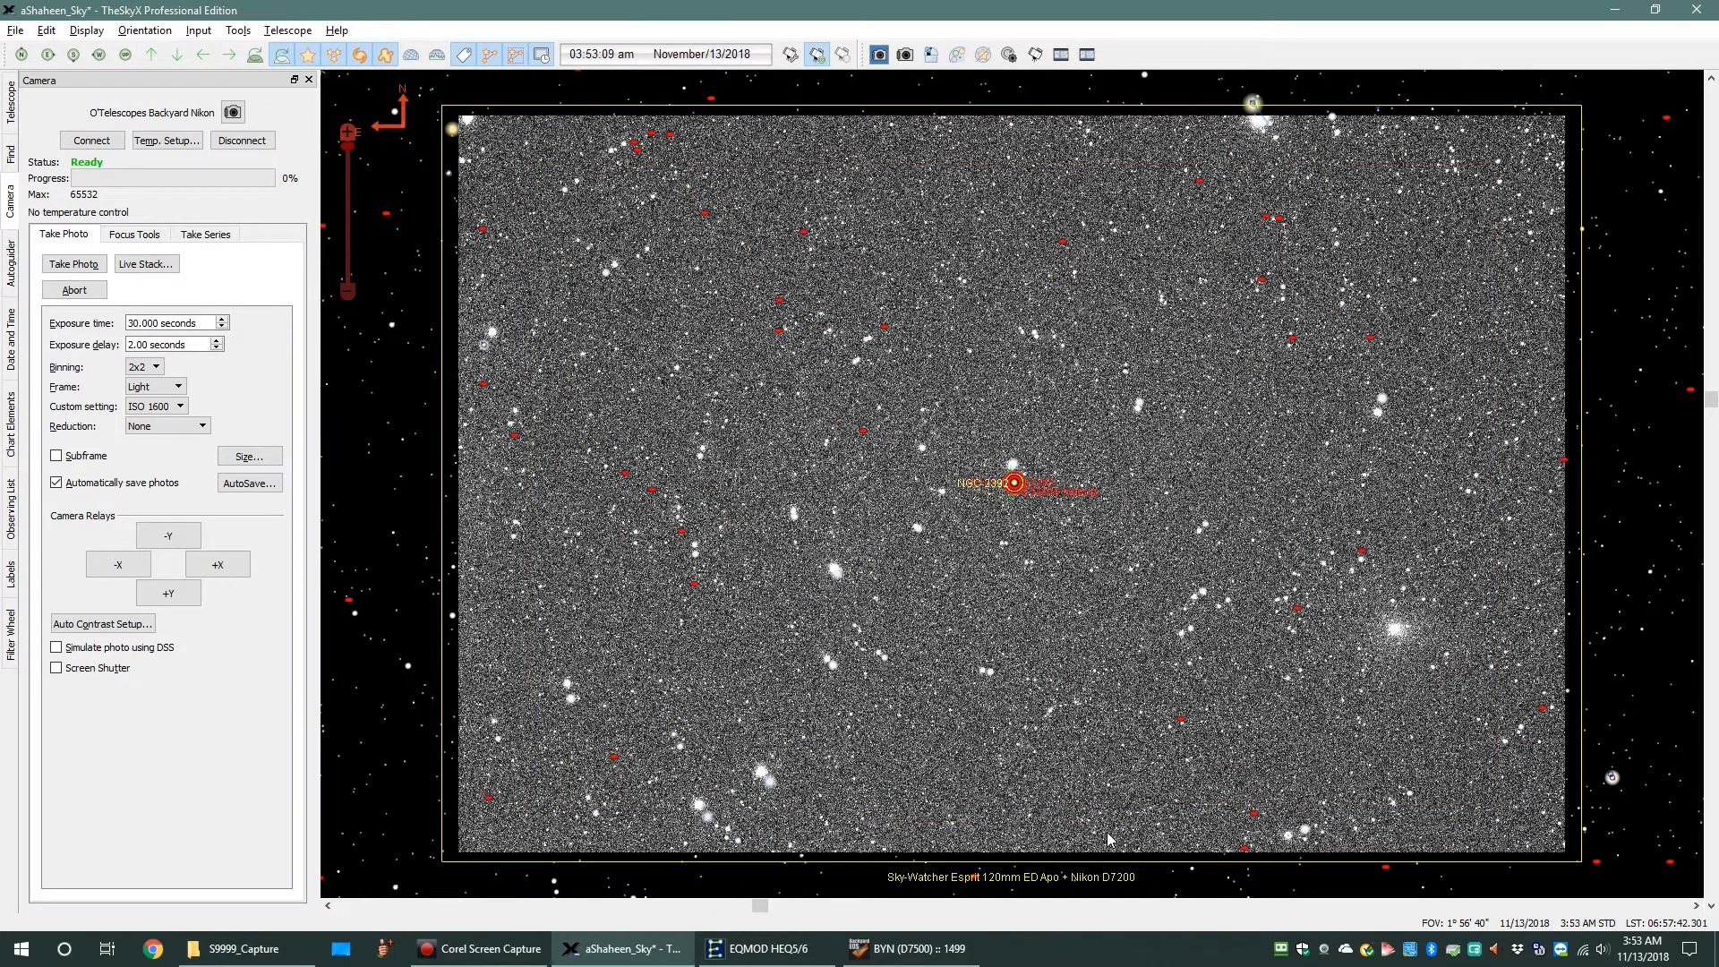
mouse_move(1108, 839)
Step: Select the star GSC 1372:1275 southwest of NGC 2392 and center the sky chart on it
click(1182, 561)
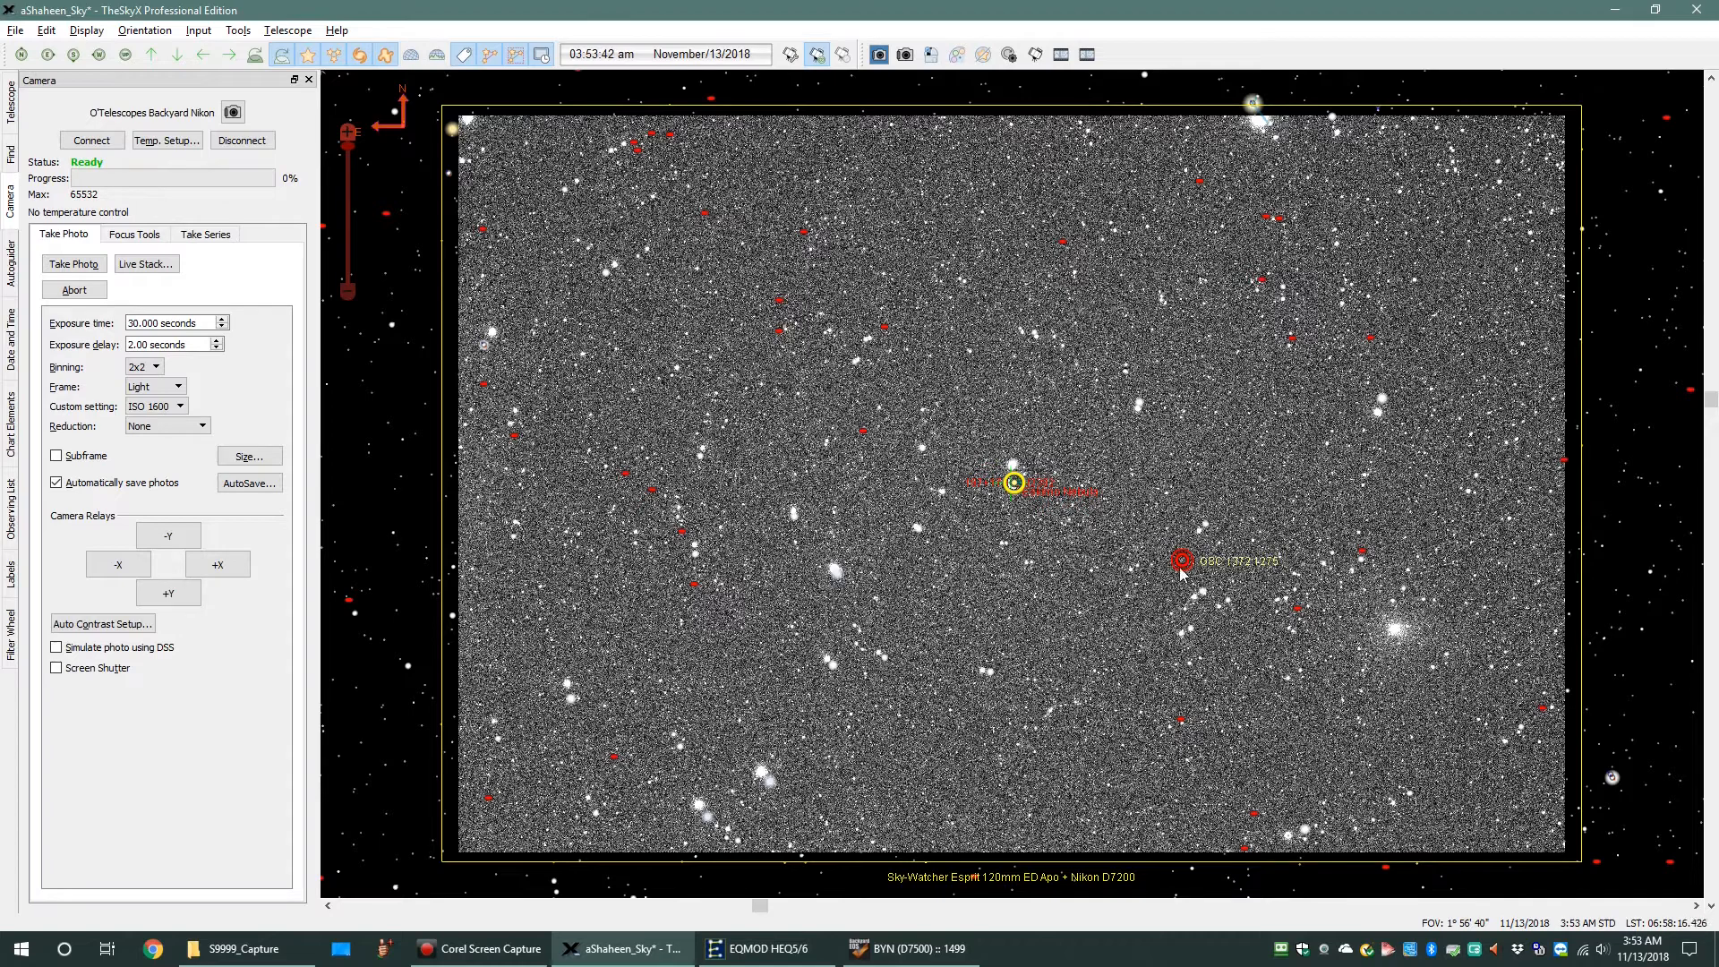
mouse_move(1181, 570)
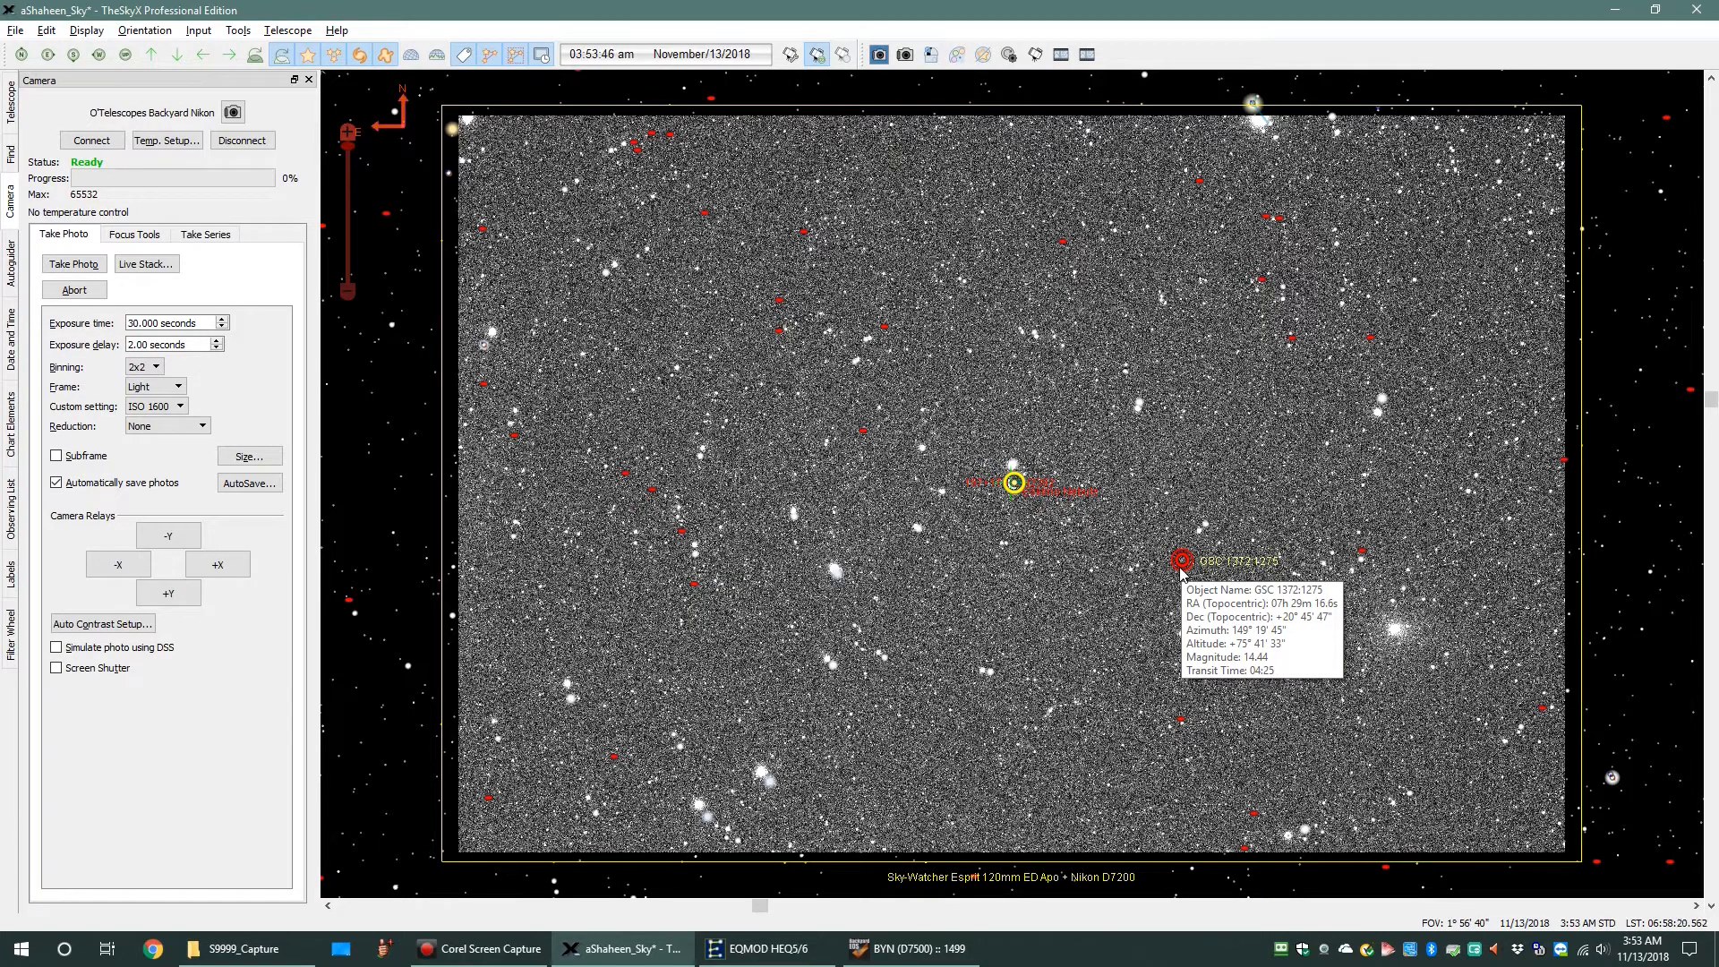
click(8, 154)
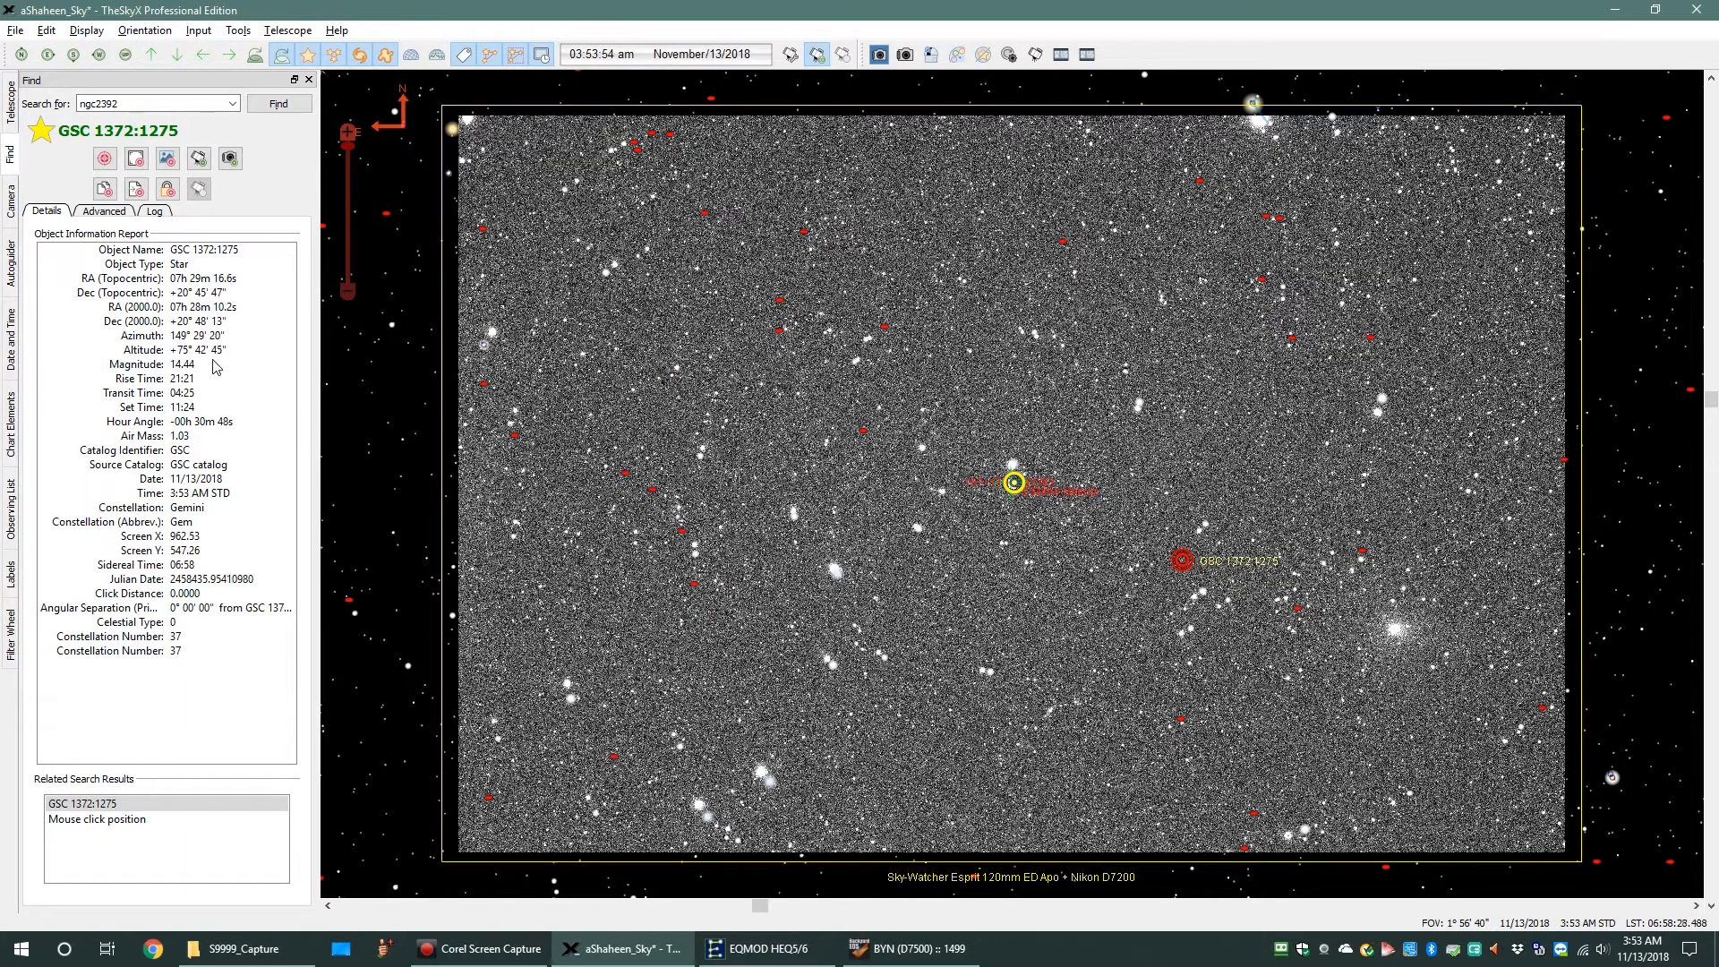
click(104, 160)
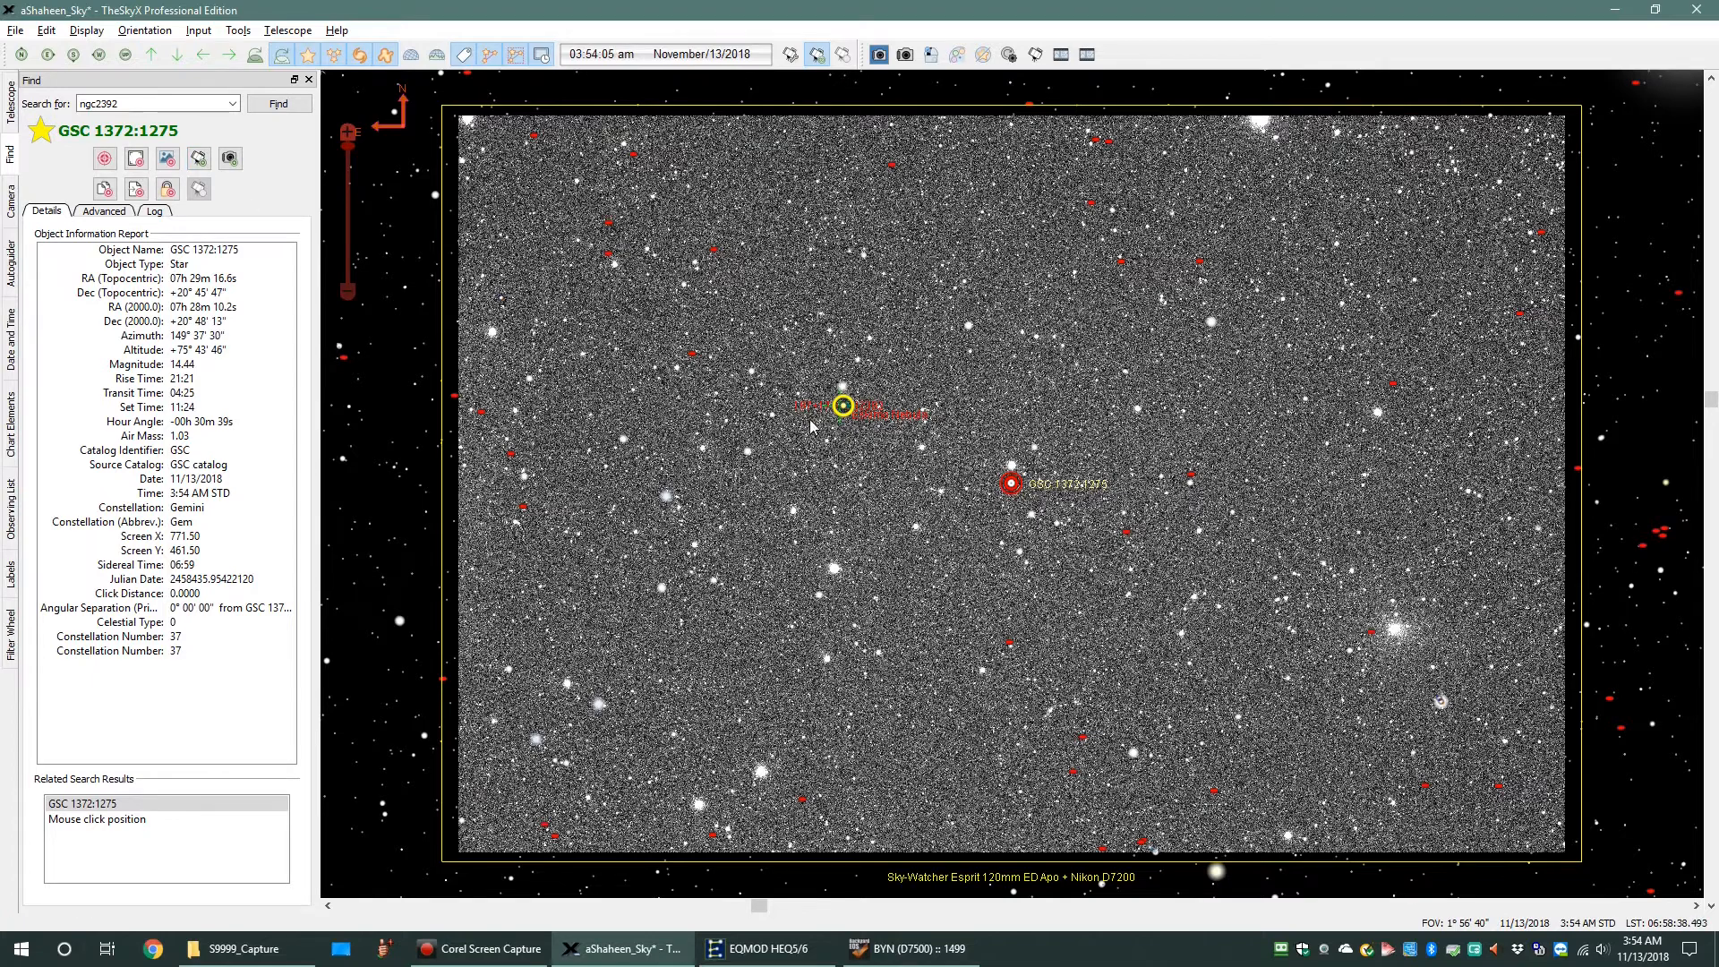
Step: Slew the telescope to GSC 1372:1275 so that the Eskimo Nebula lies off-center in the camera frame
mouse_move(848, 411)
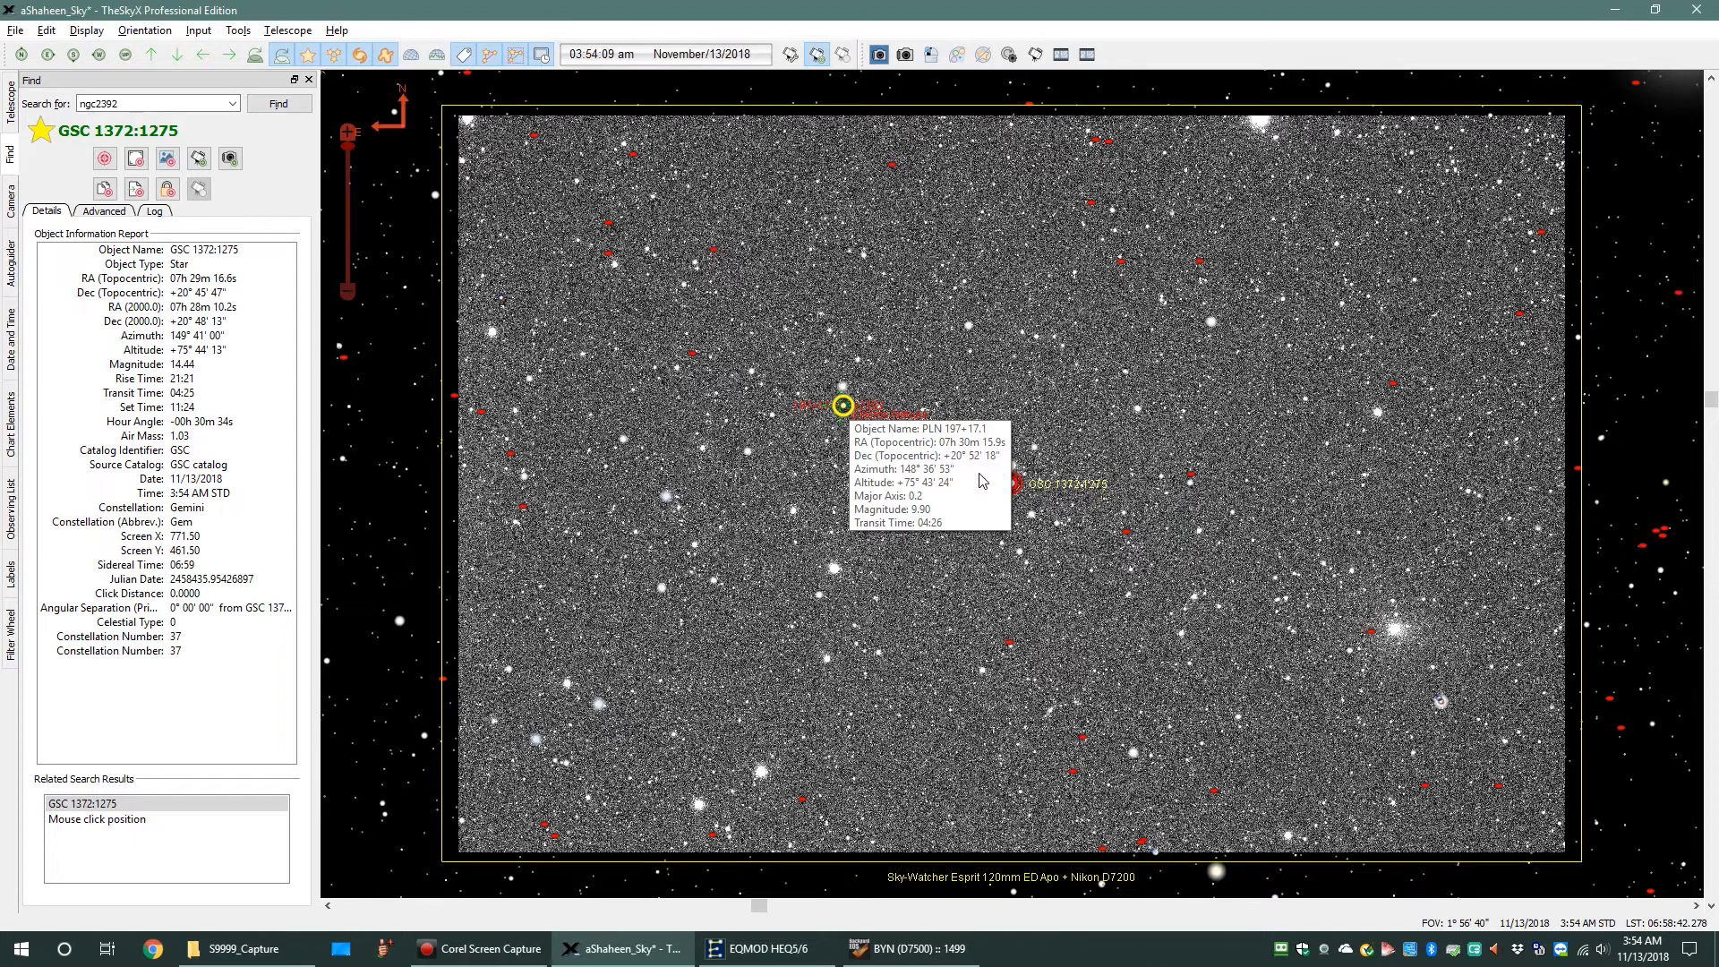
click(202, 163)
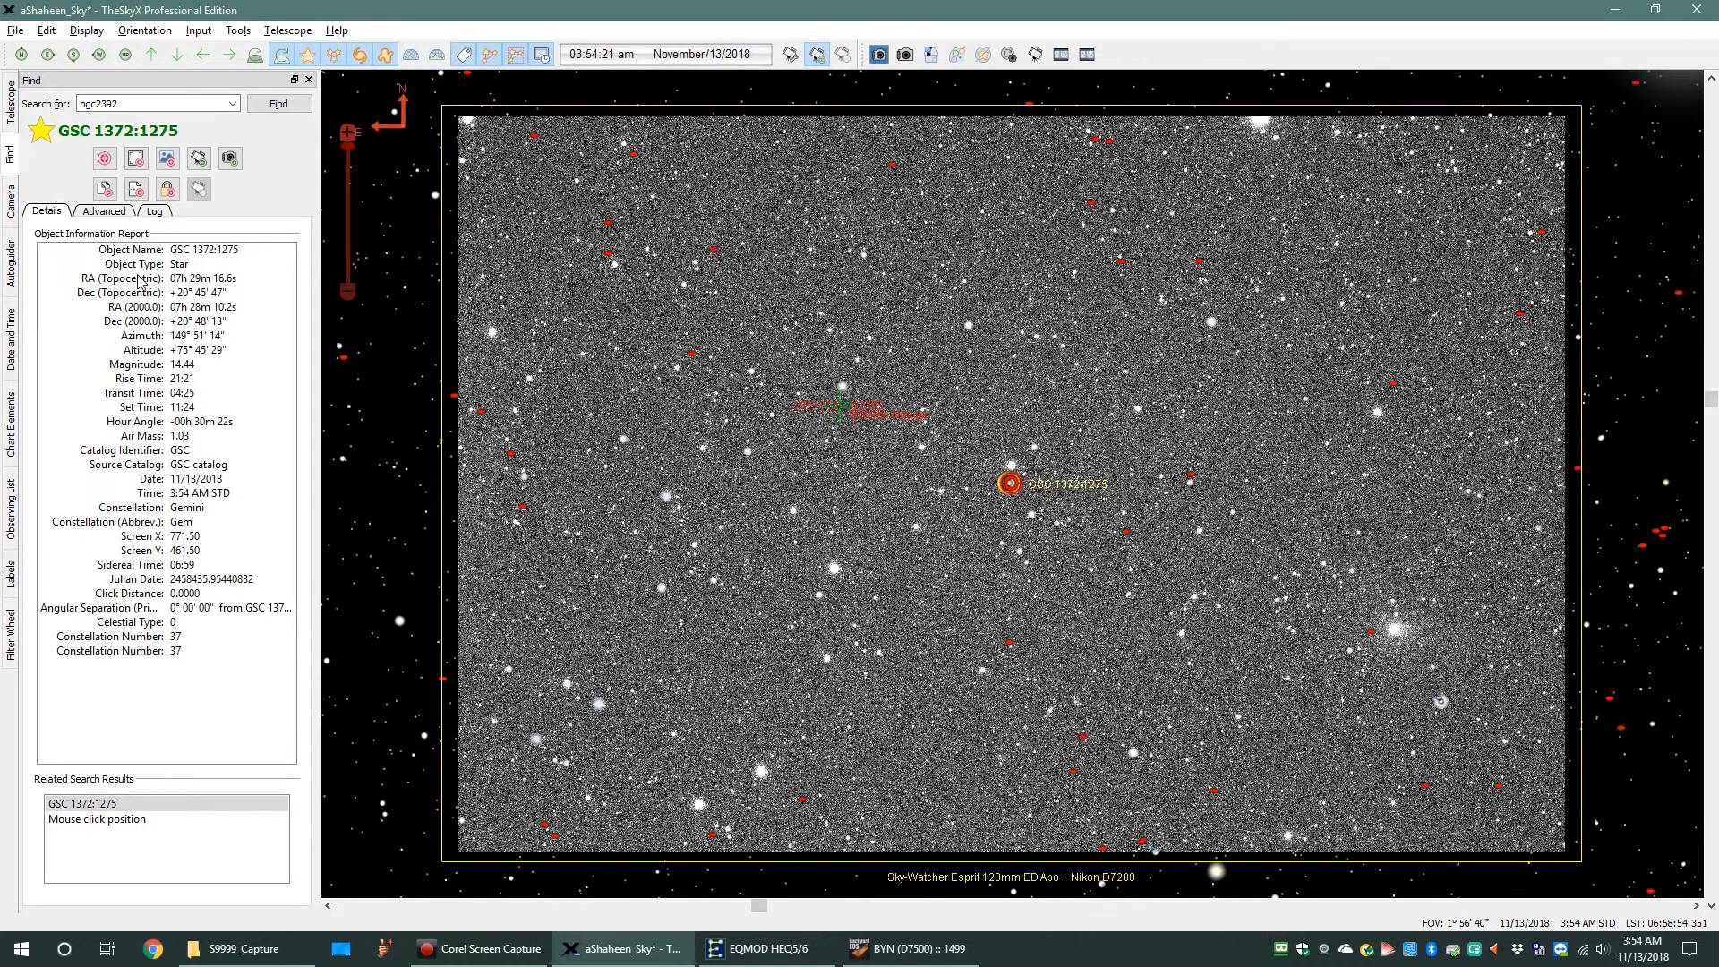
click(123, 876)
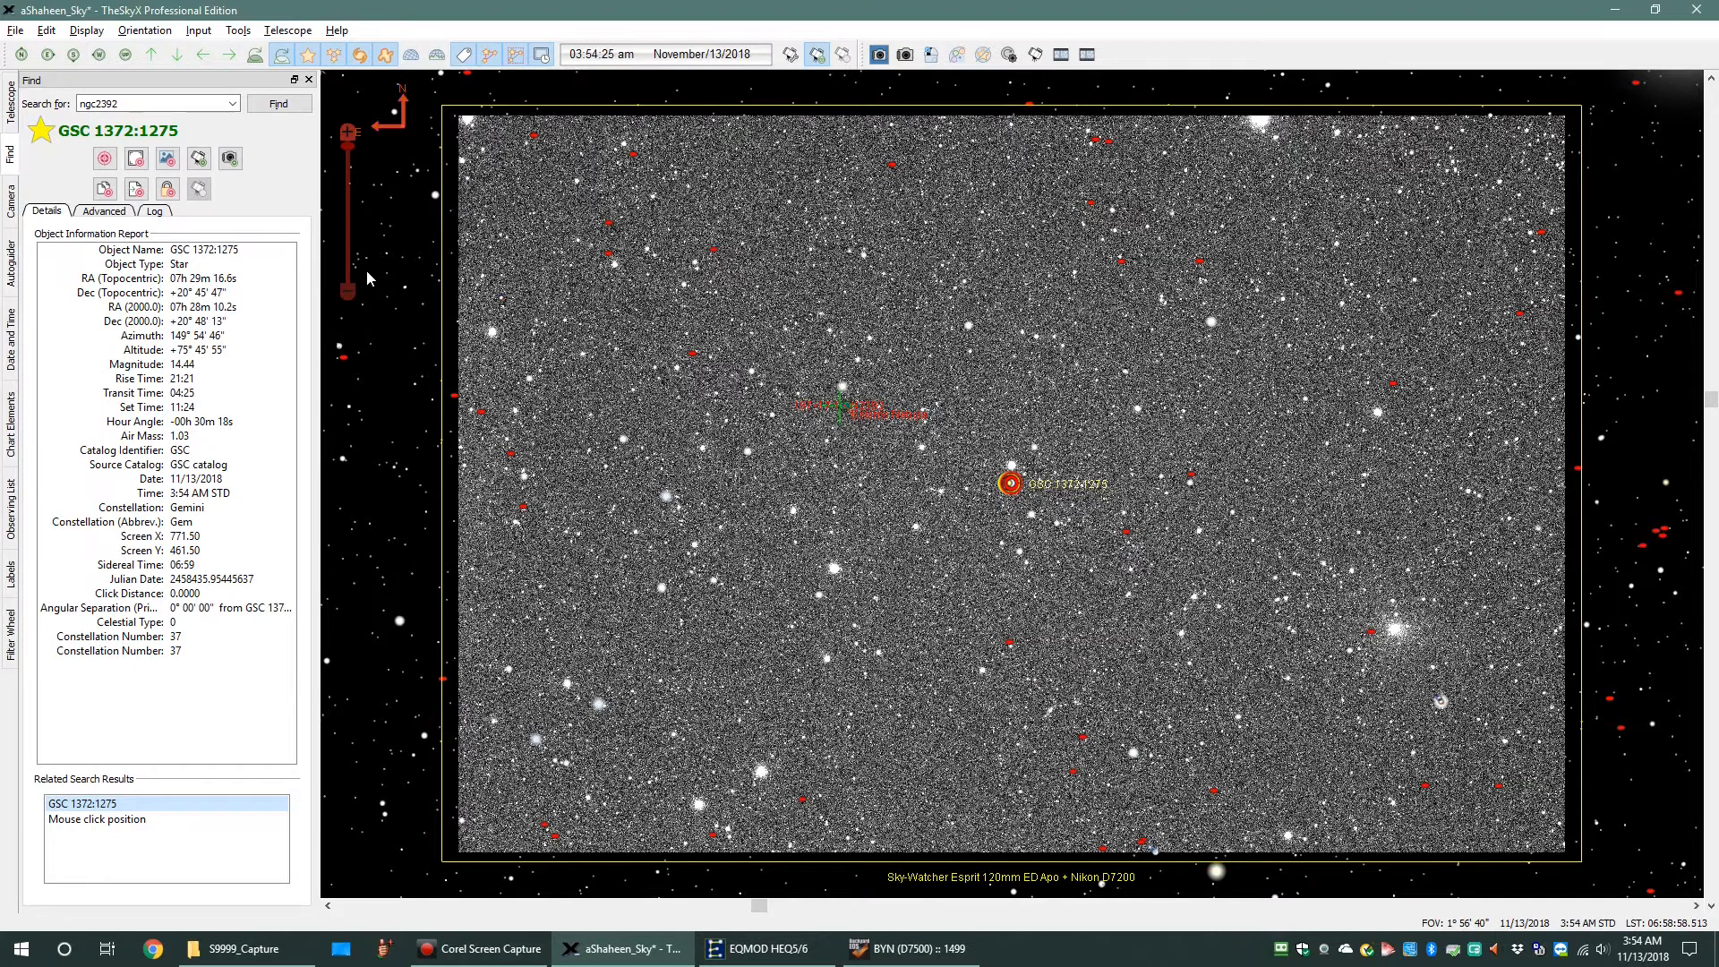
Step: Break the photo's link to the sky chart in Image Link, close the loaded FITS photo, and close the window
click(237, 30)
click(298, 397)
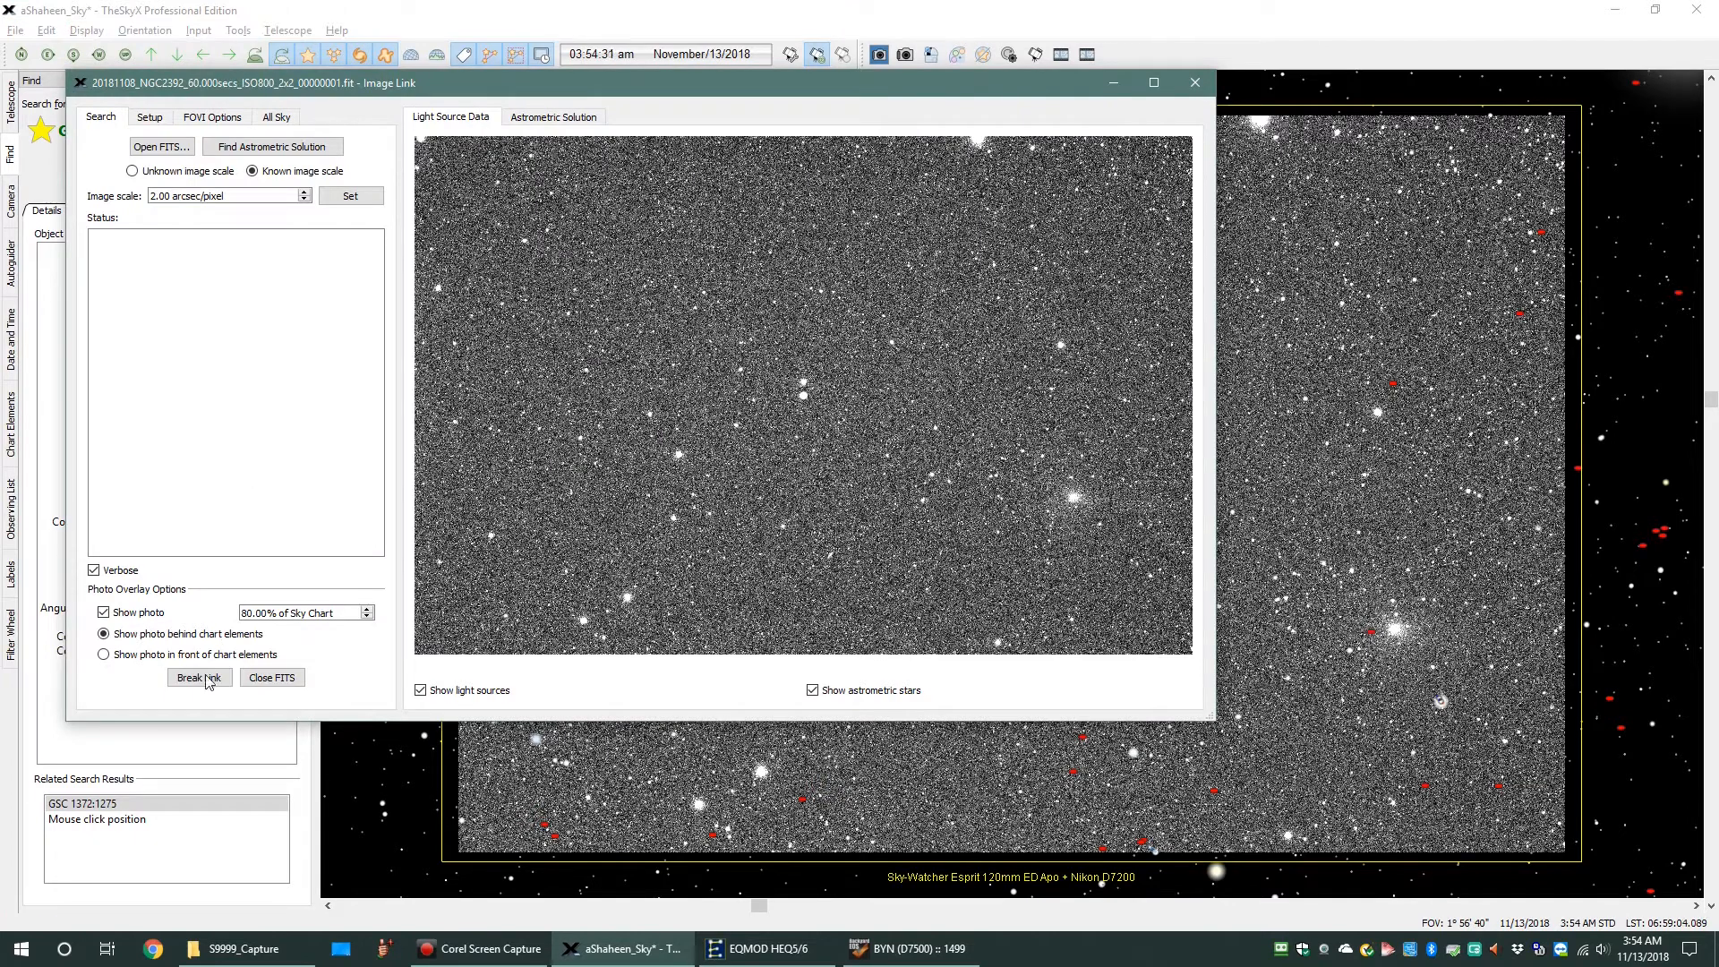
click(201, 681)
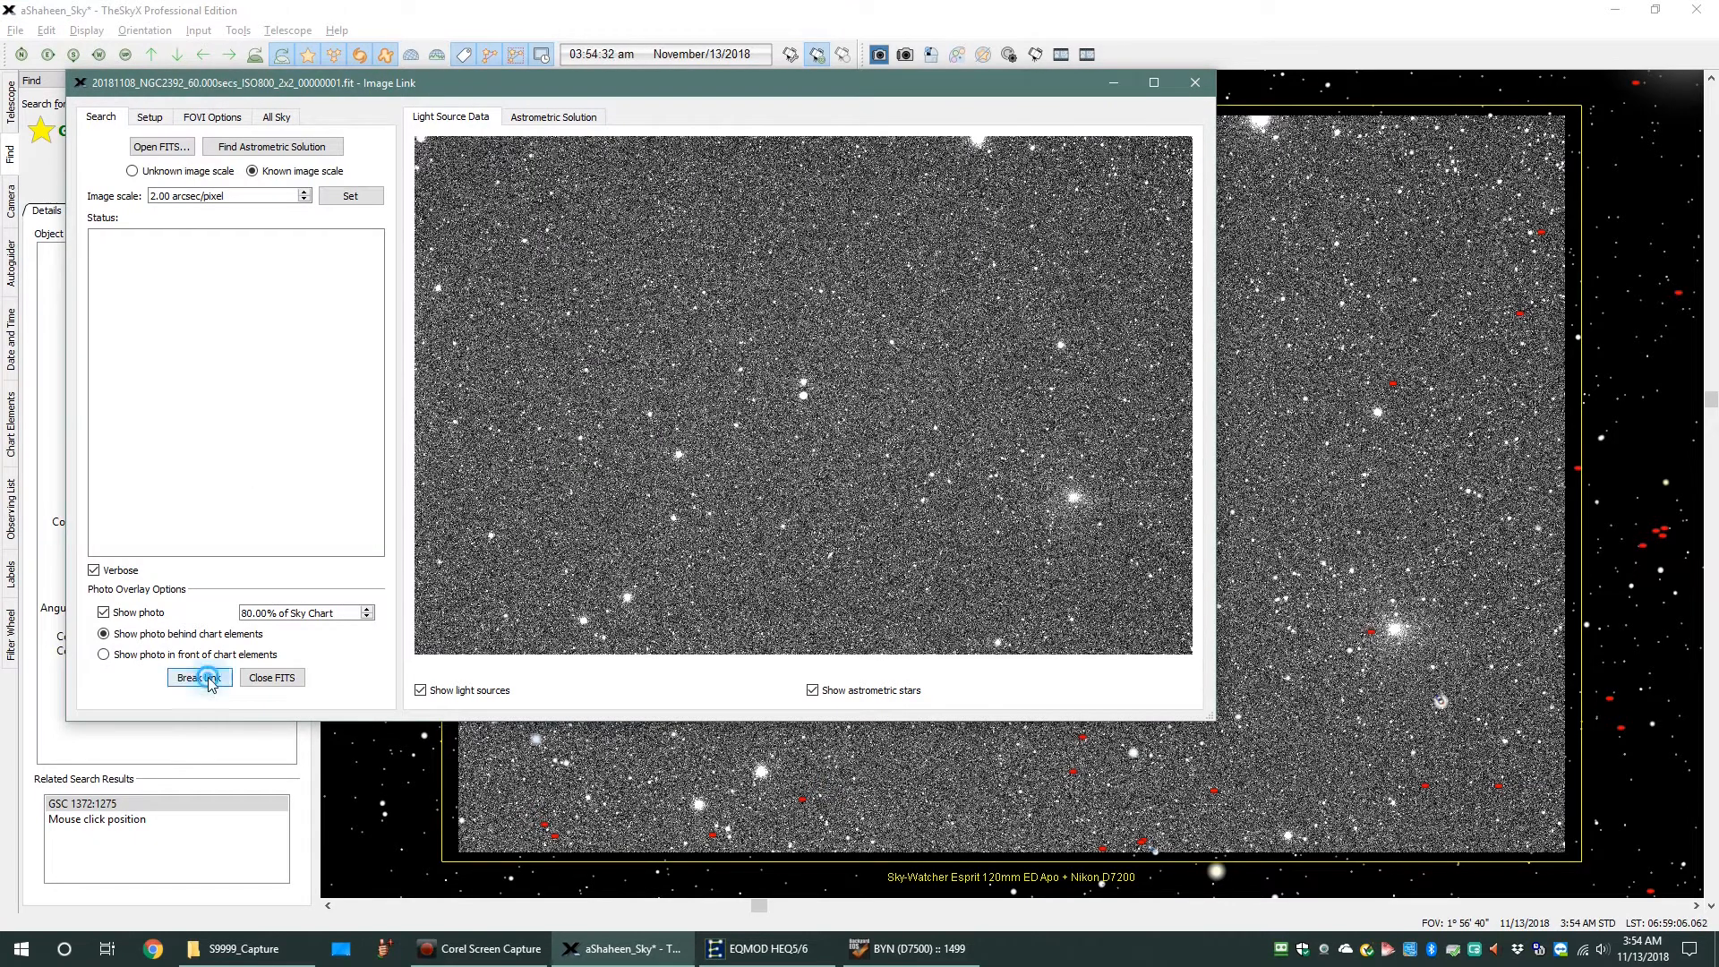
click(257, 682)
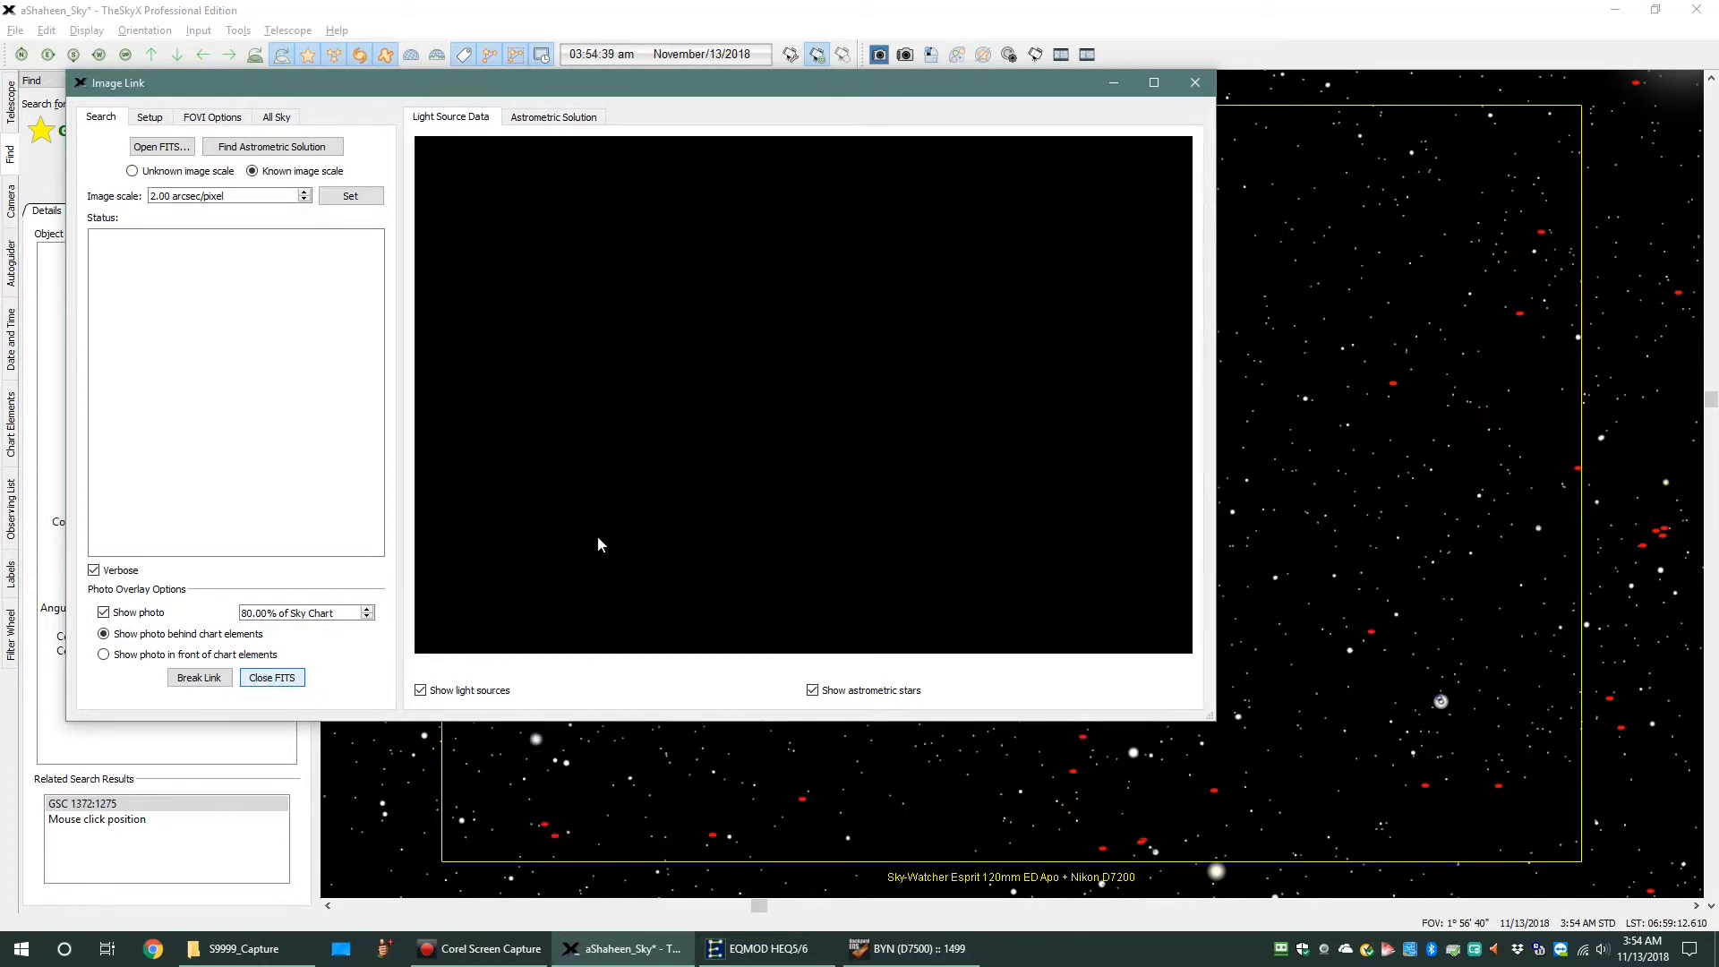
click(1197, 81)
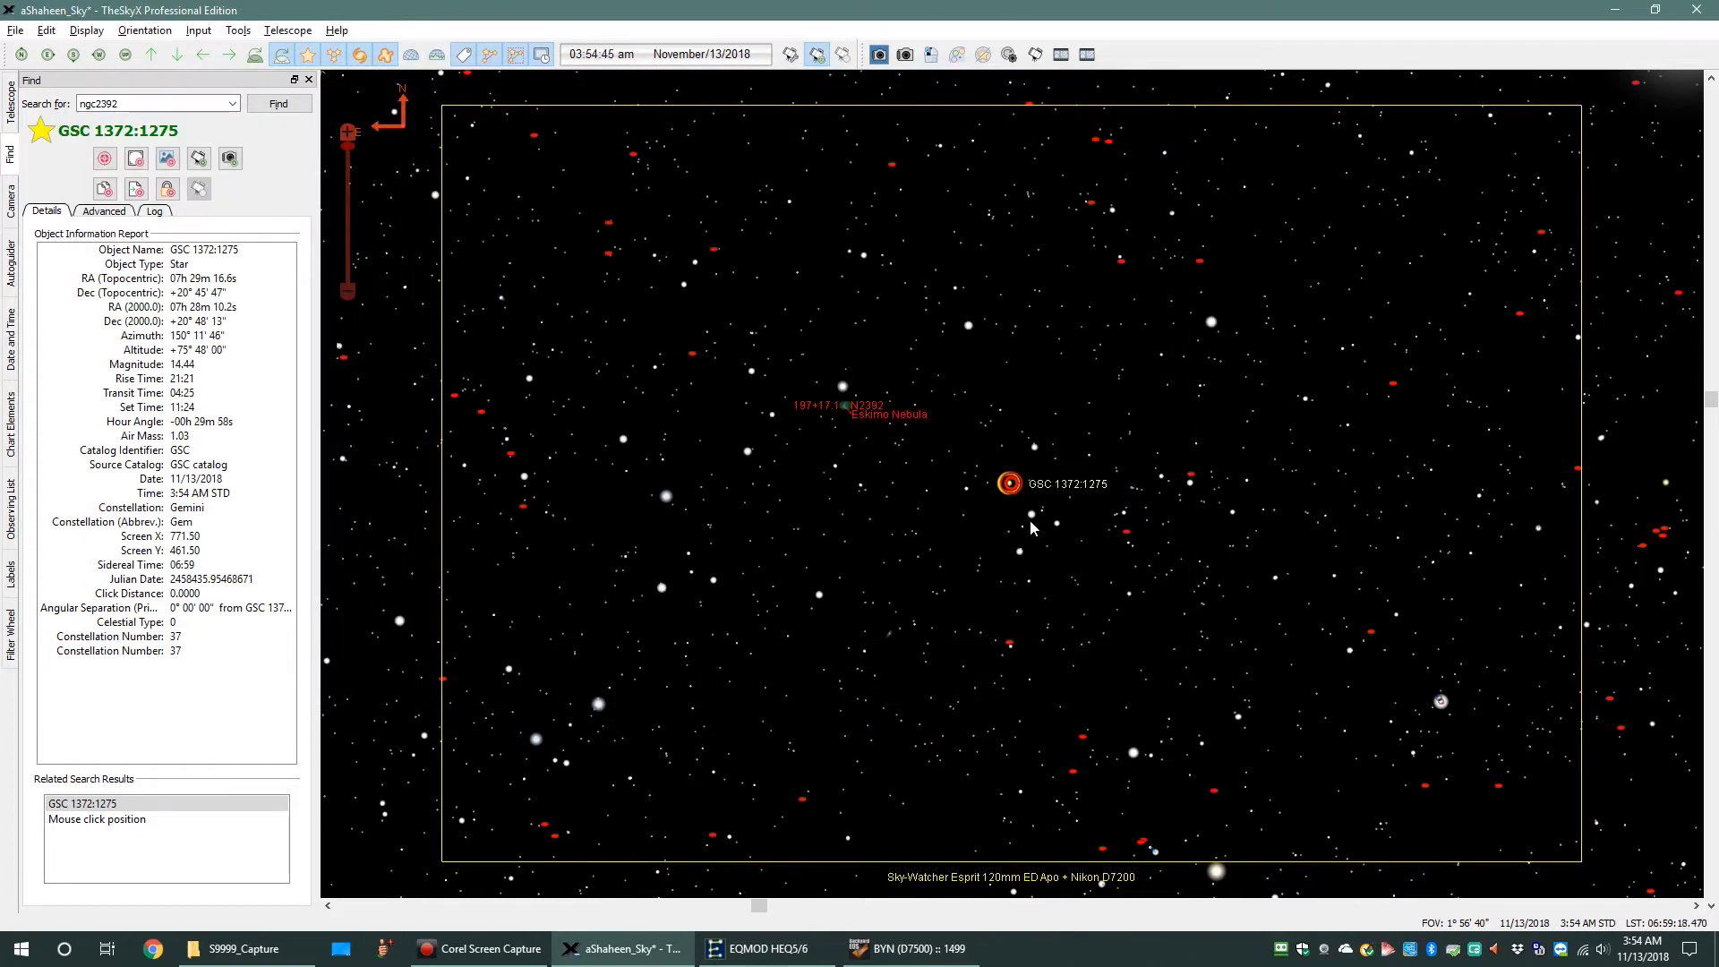
Step: Take a 30-second 2x2-binned light photo of the field centered on GSC 1372:1275
mouse_move(1033, 528)
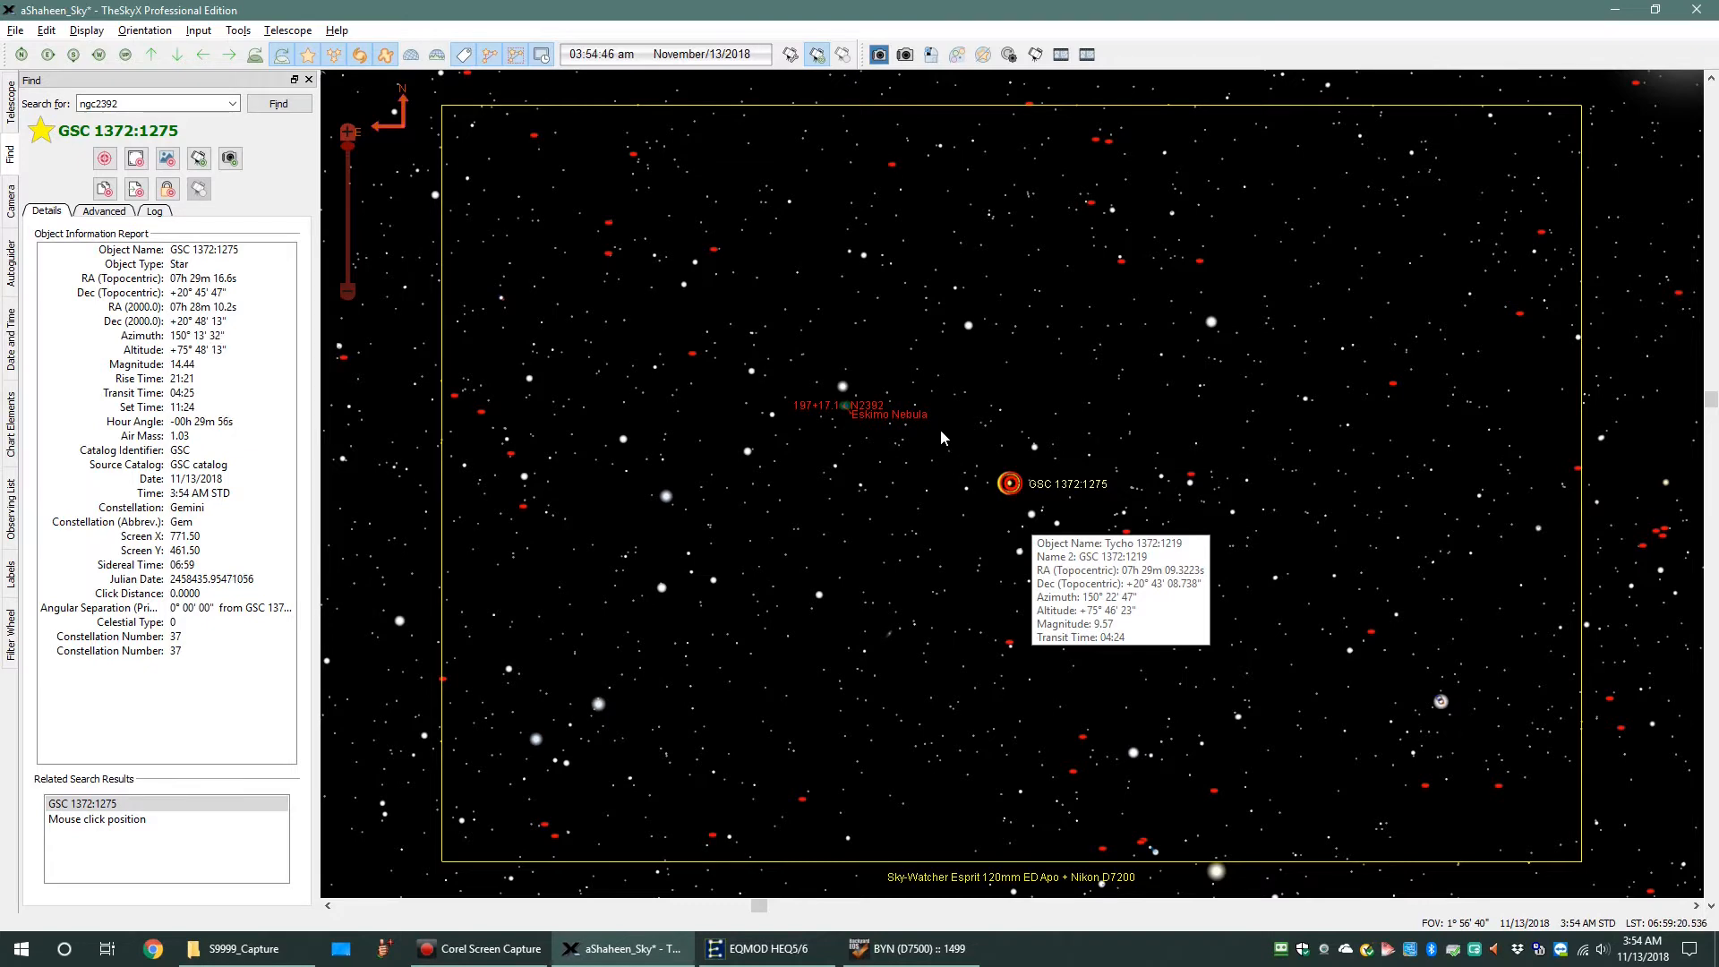
mouse_move(848, 412)
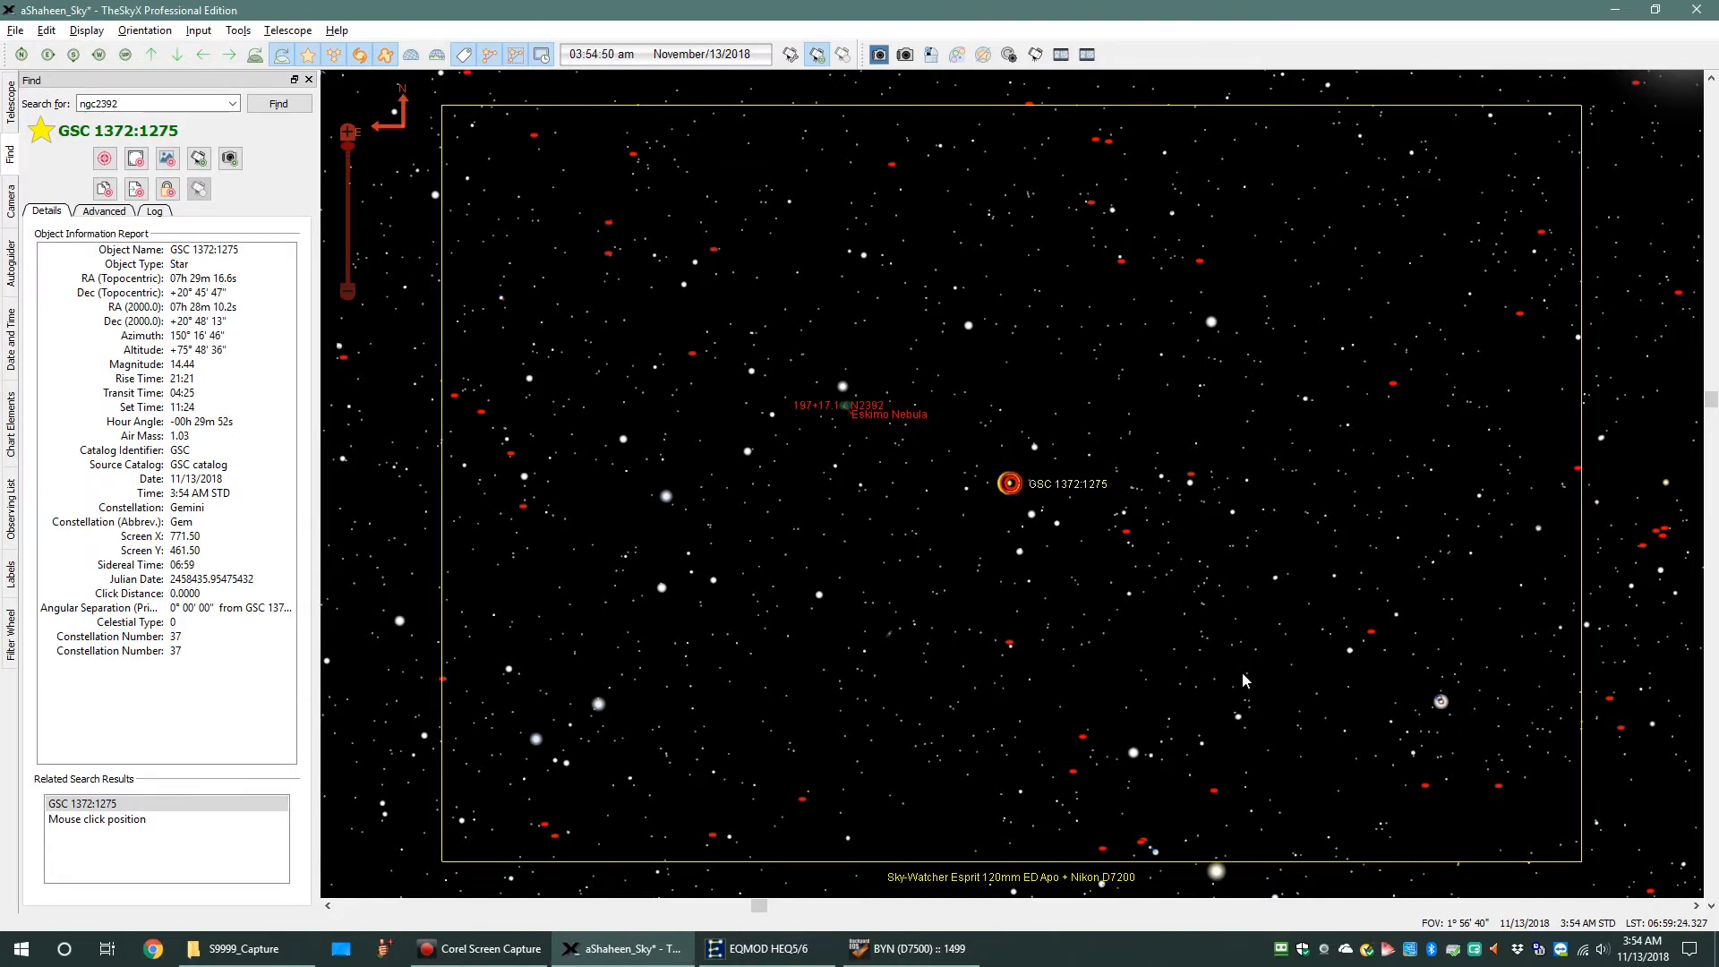
mouse_move(1244, 673)
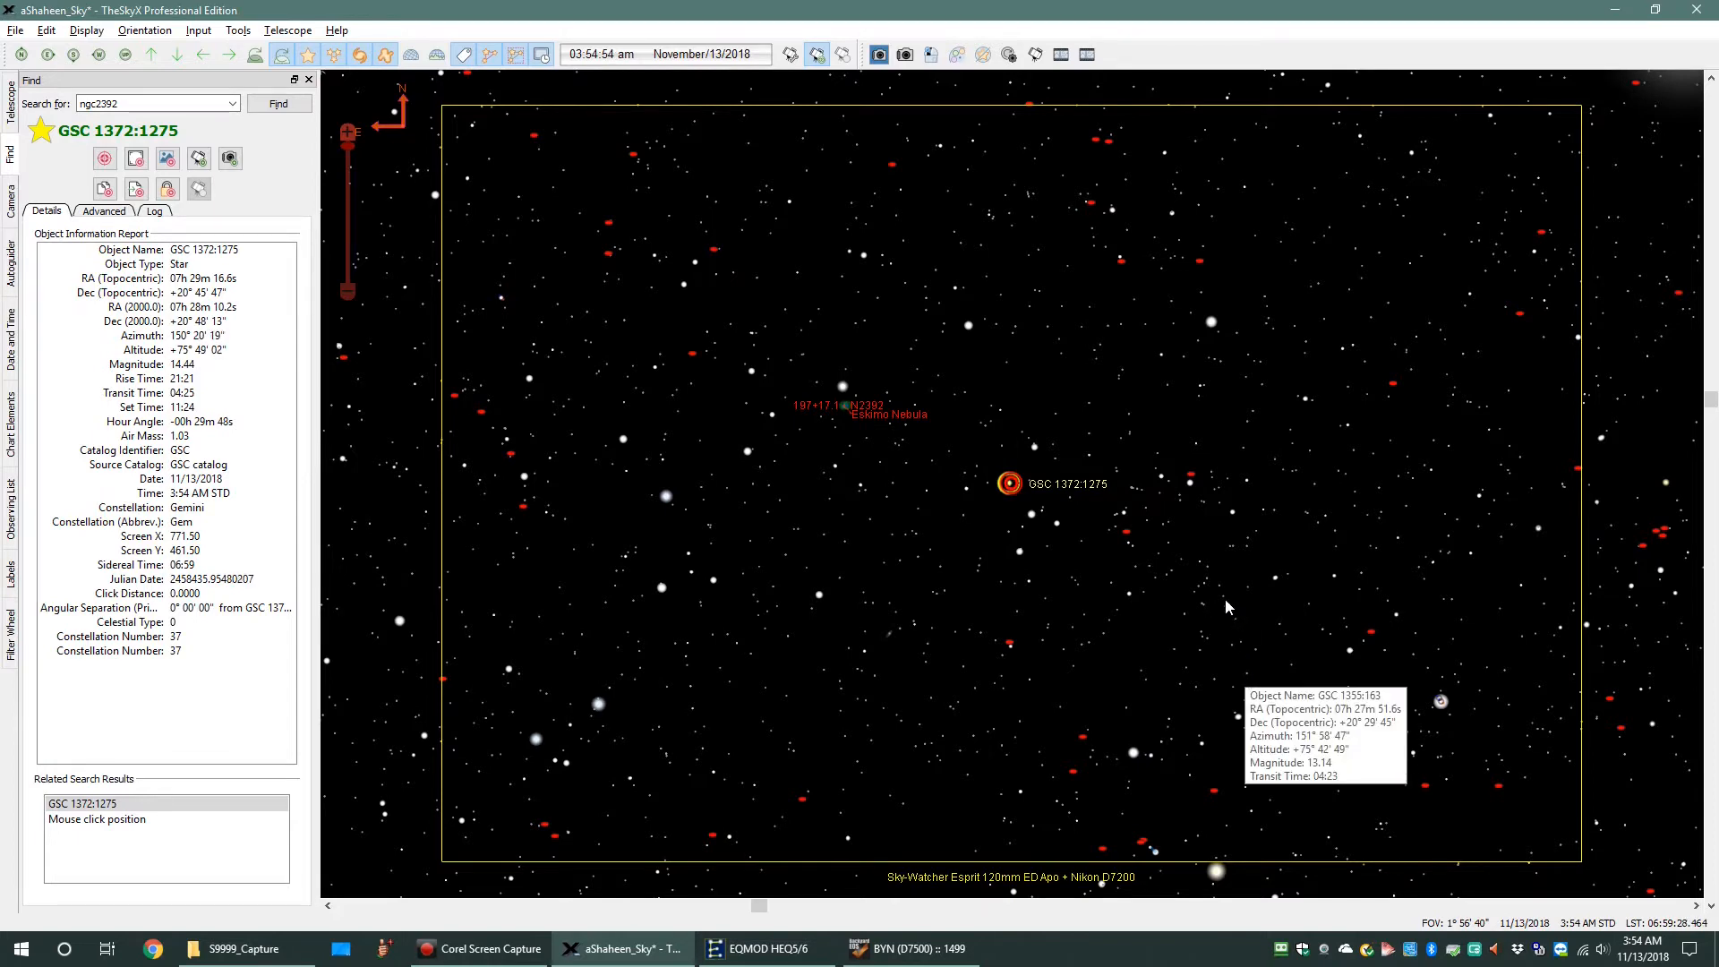
mouse_move(1232, 616)
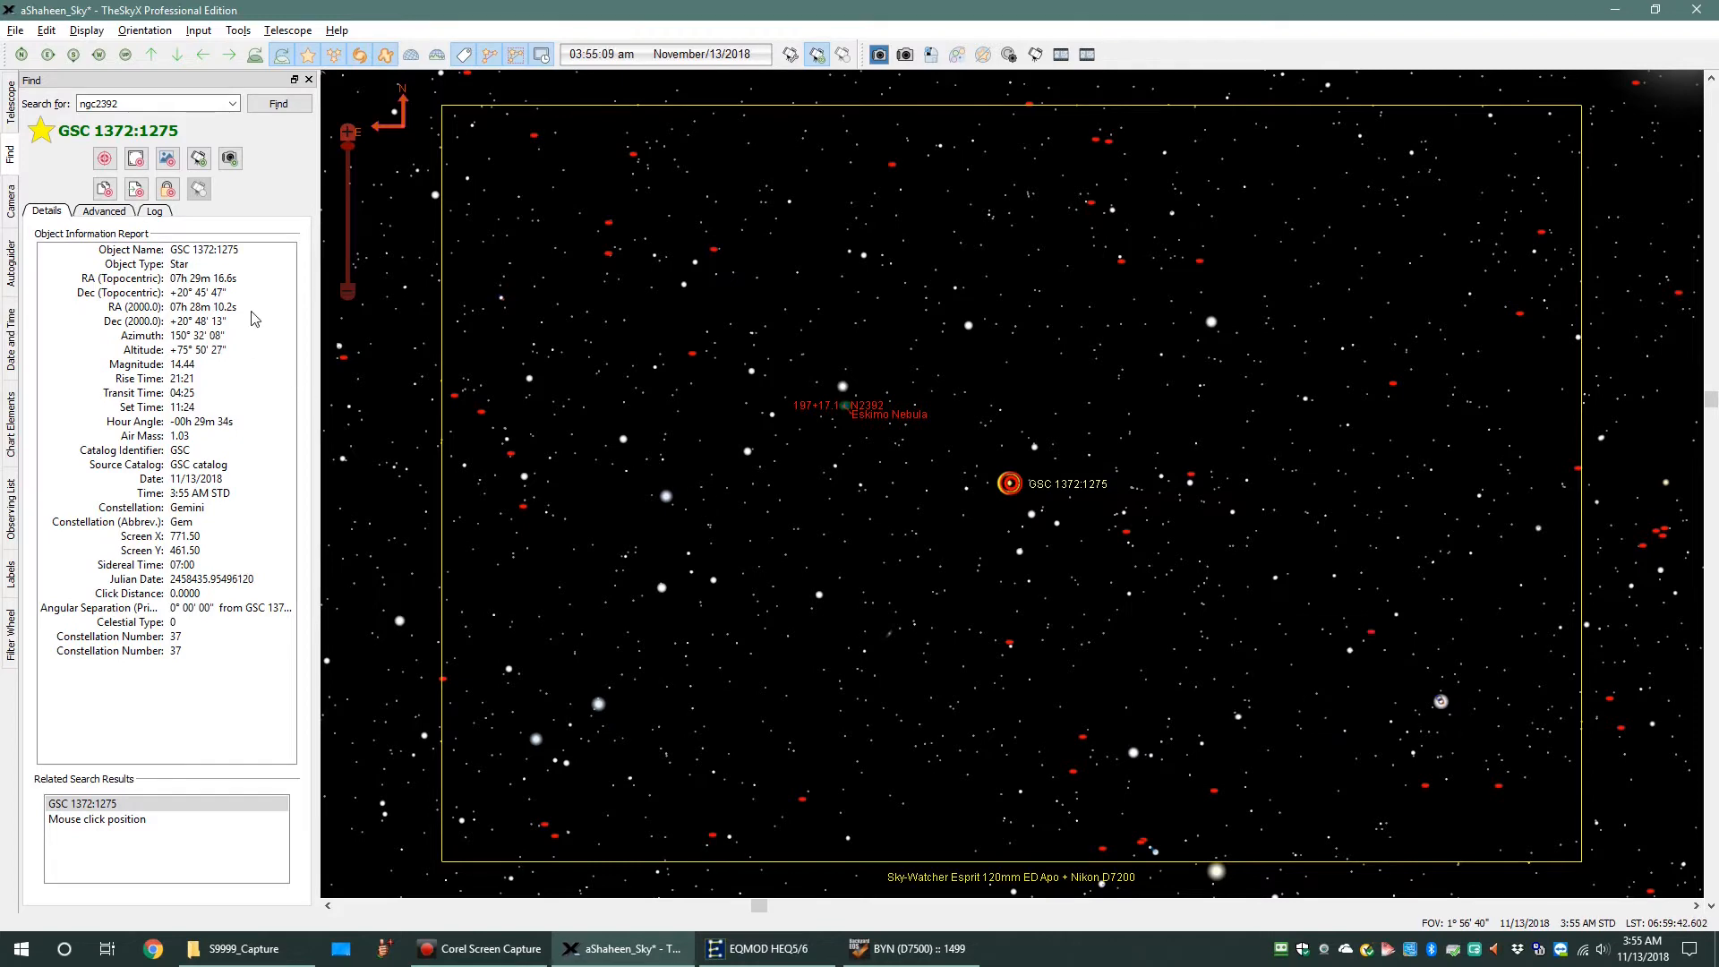
click(11, 199)
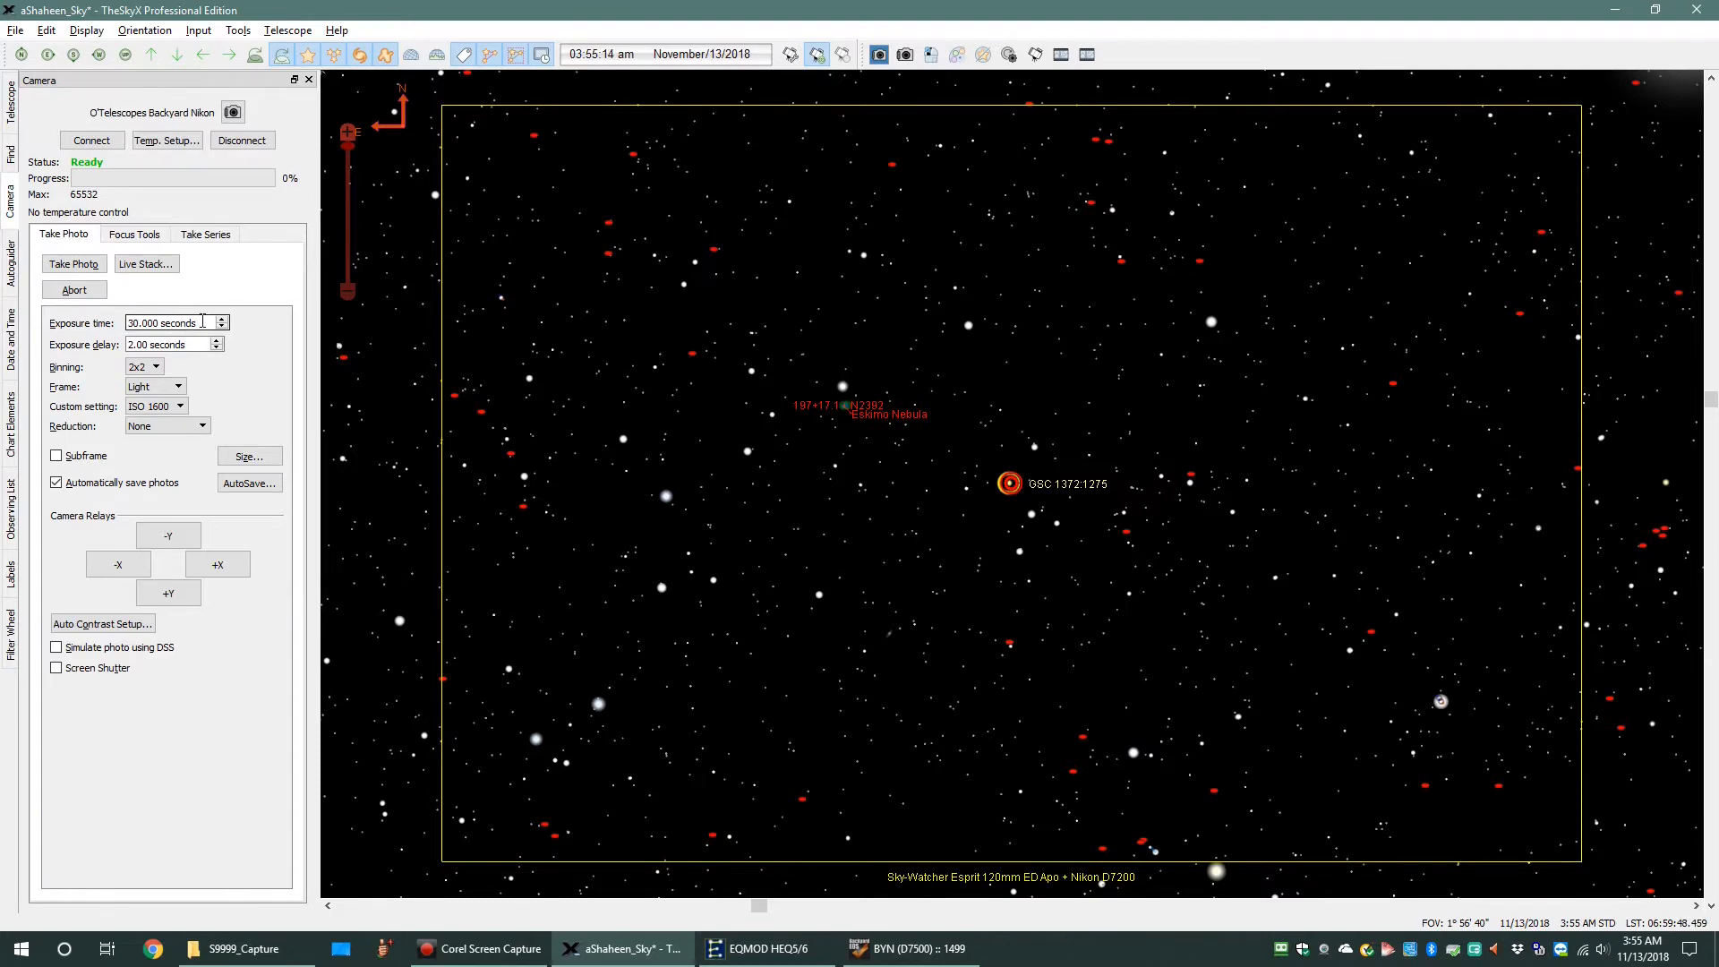
drag(203, 320, 110, 314)
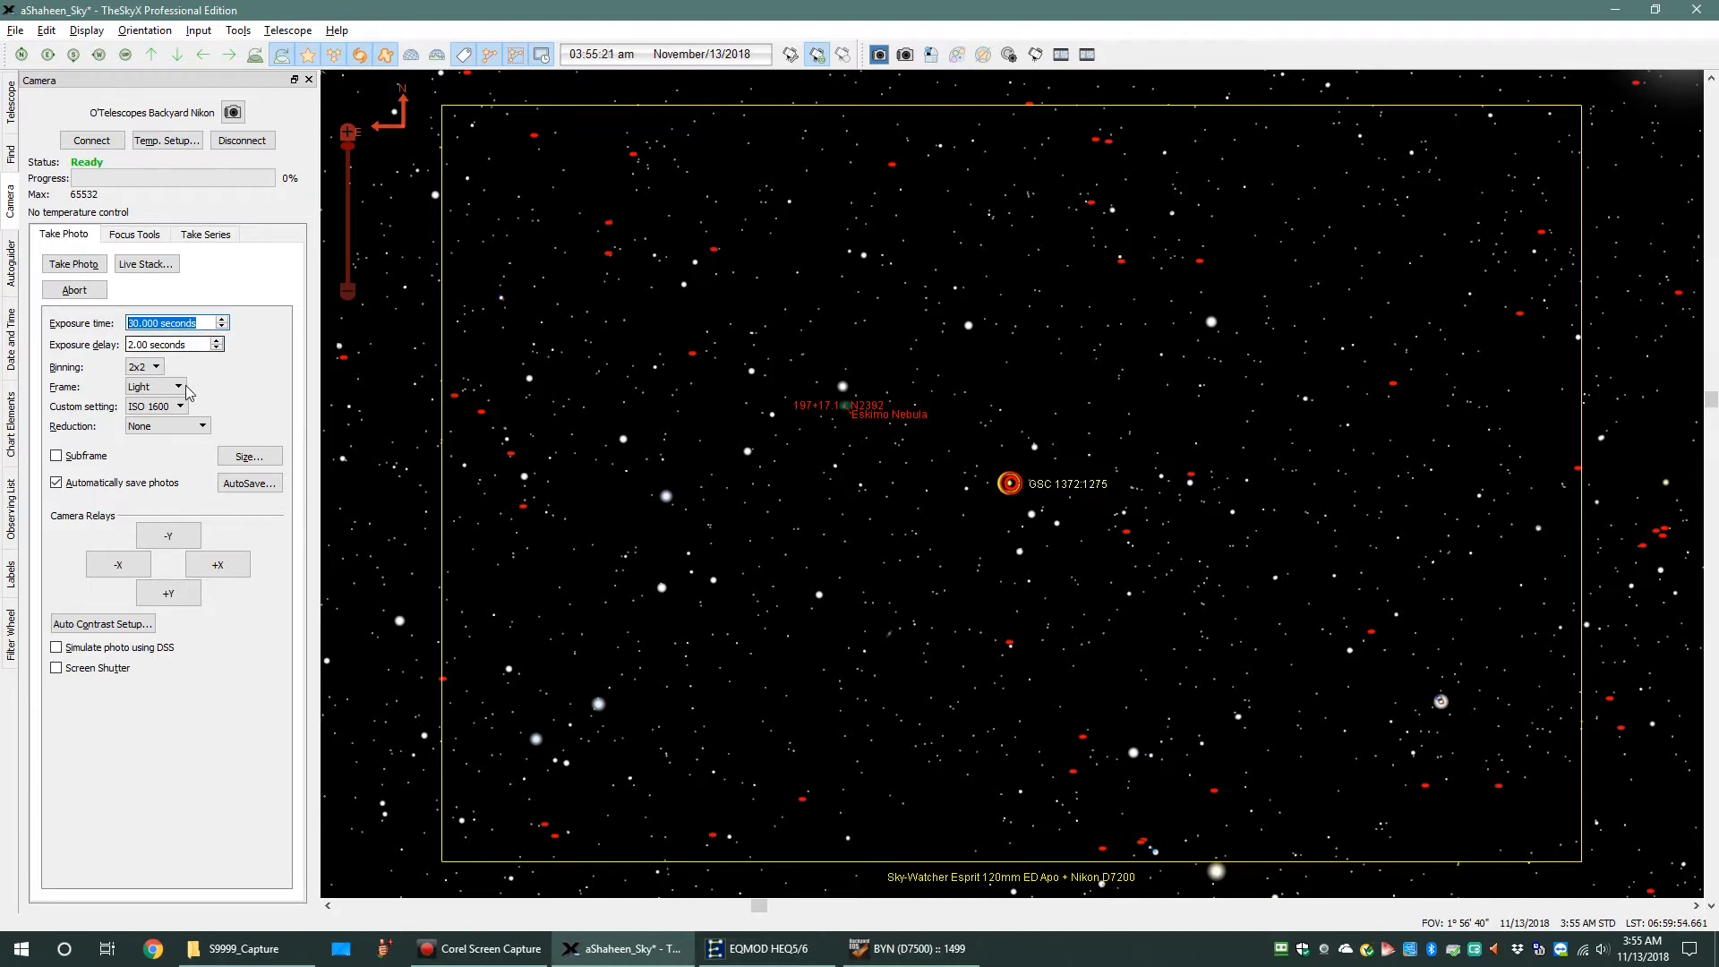
click(86, 267)
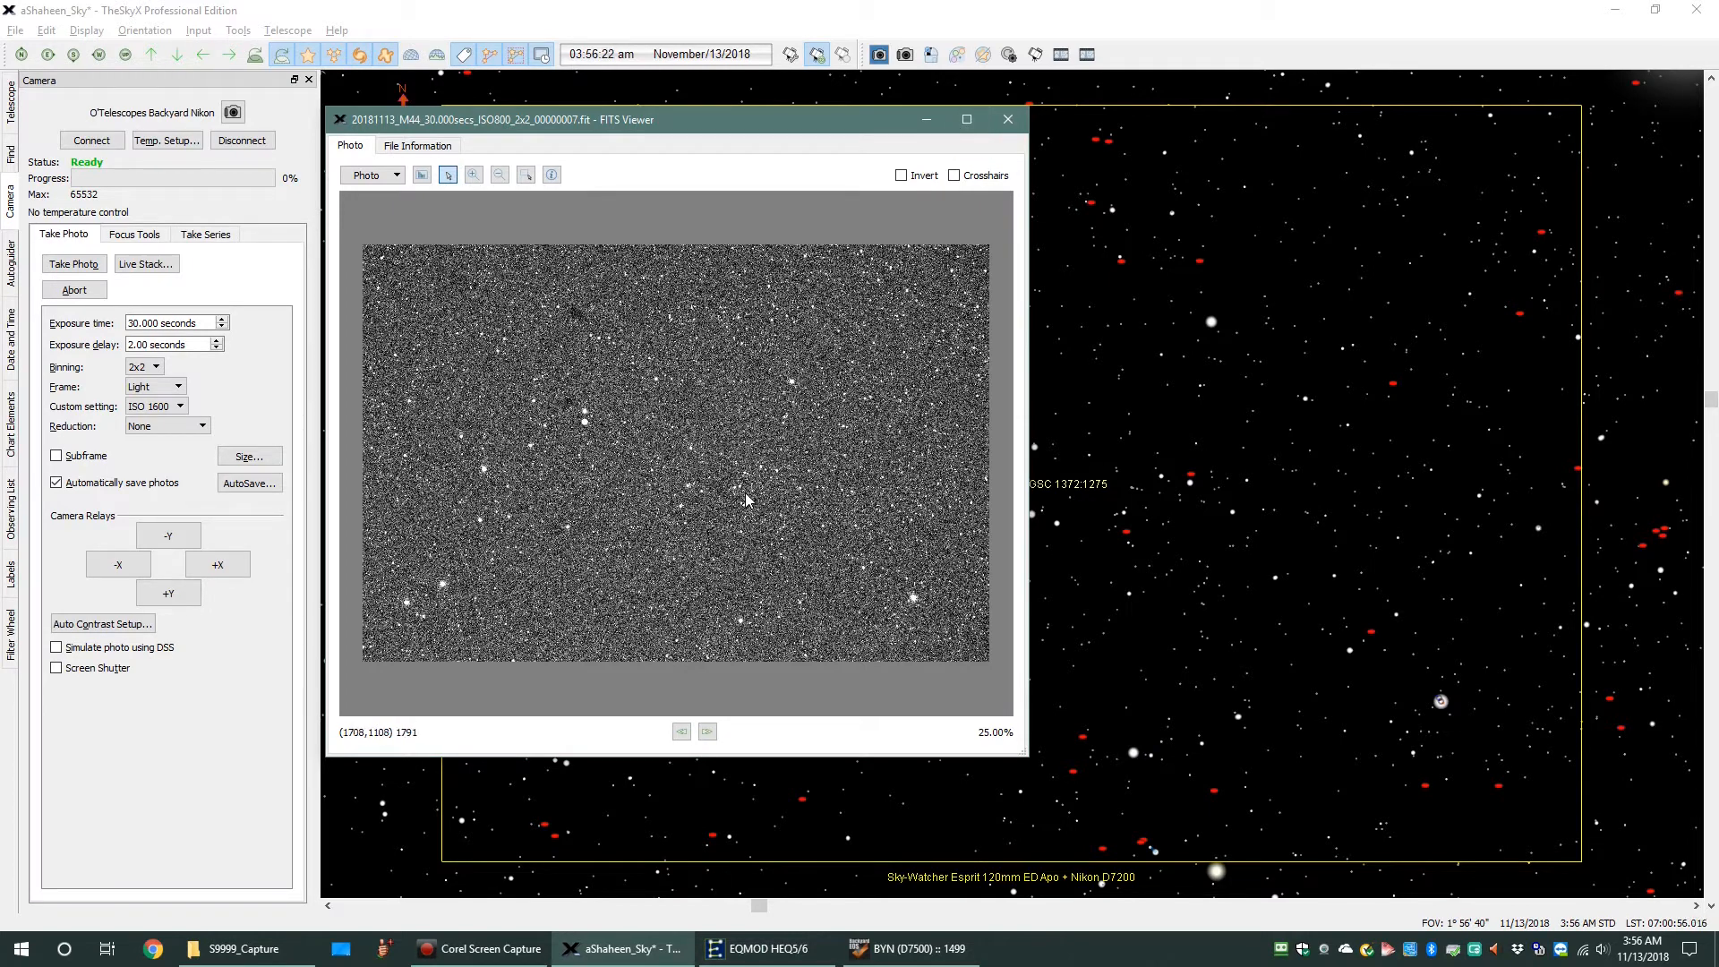
Step: Examine the new photo maximized and beside the chart, comparing the Eskimo Nebula's position in both, and close the viewer
click(968, 120)
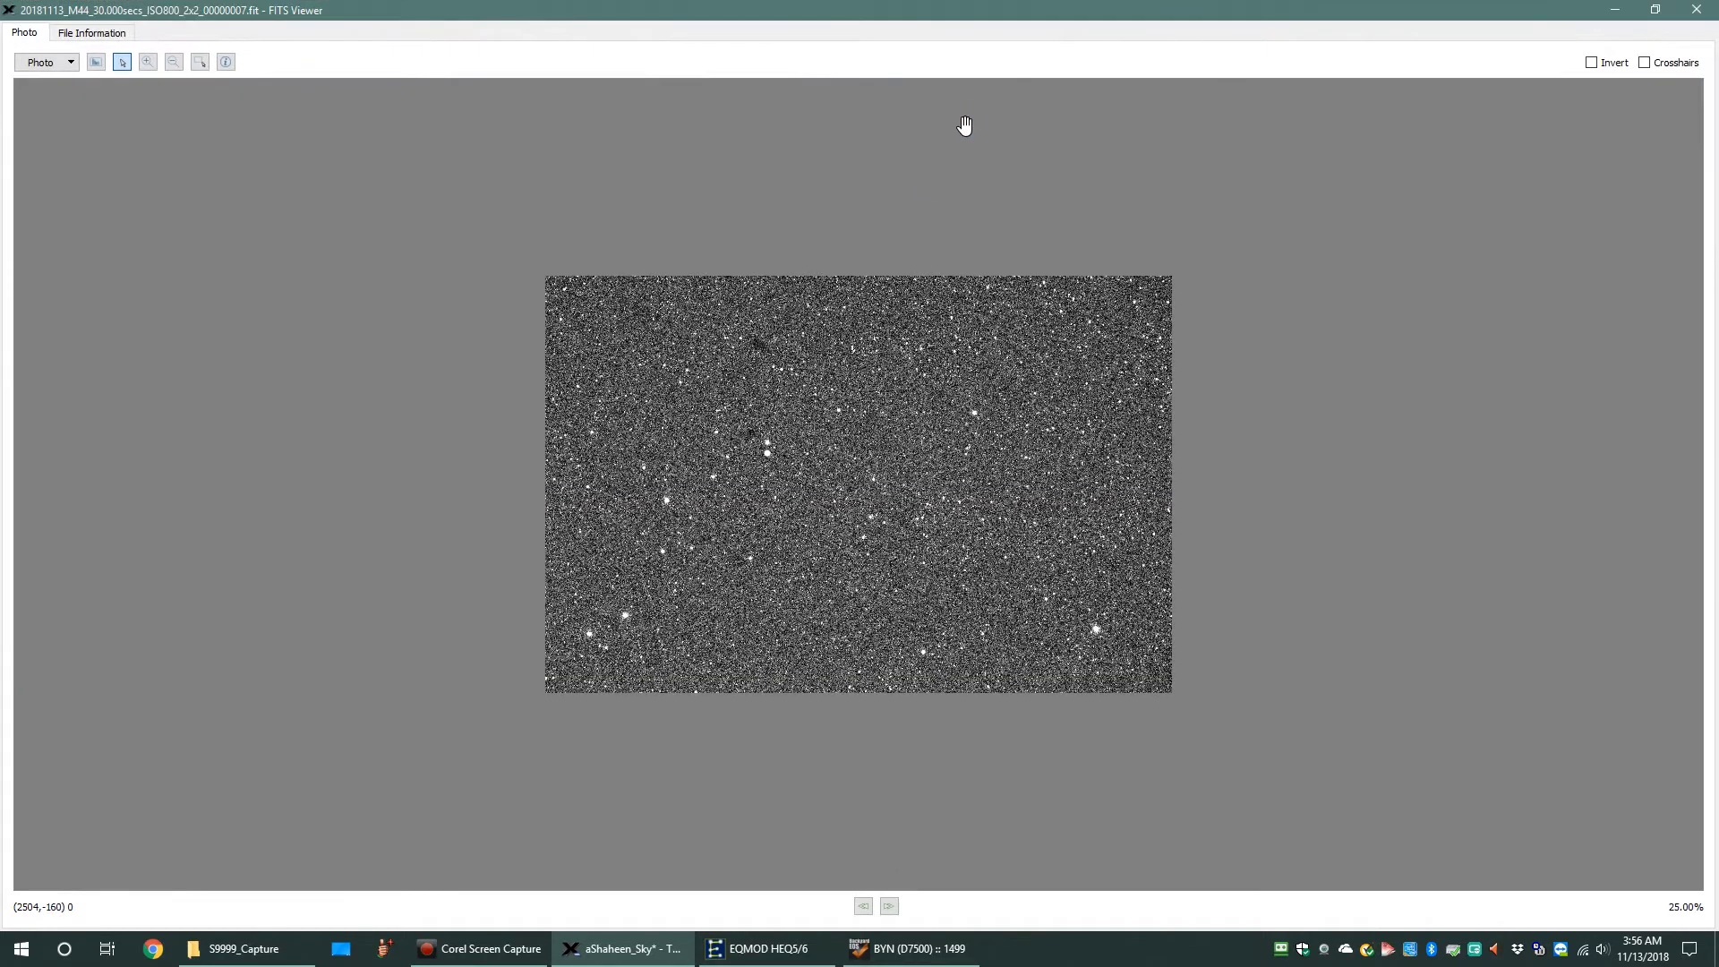
click(1666, 10)
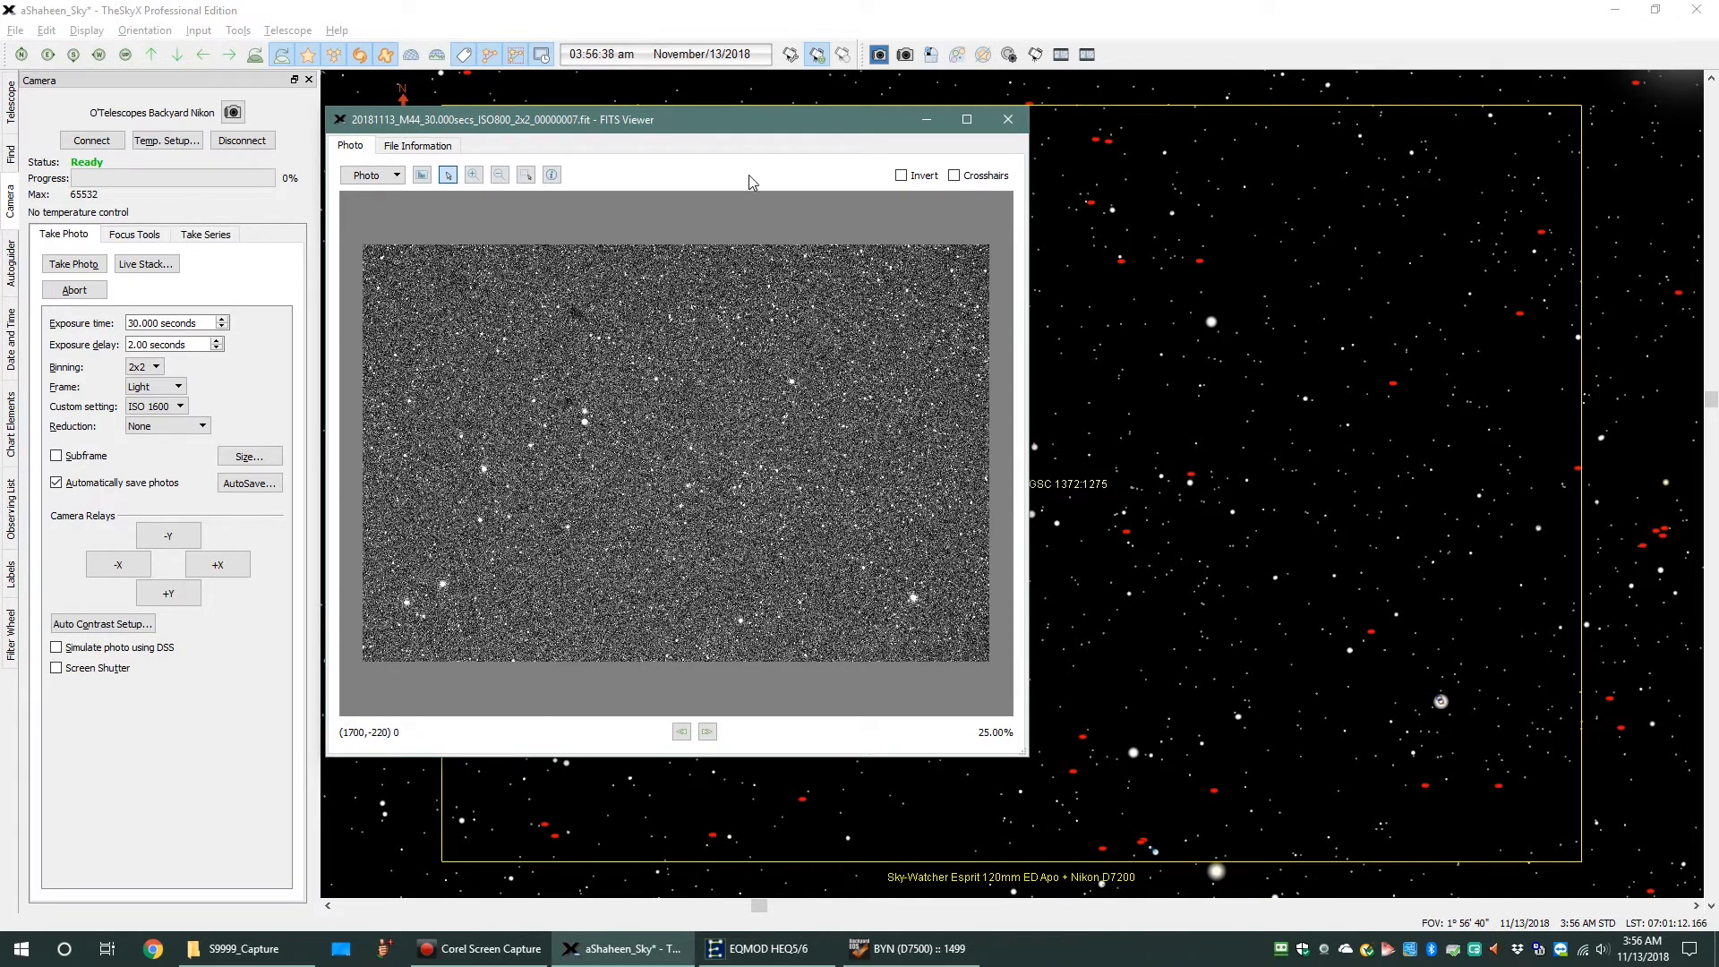
drag(780, 119, 961, 572)
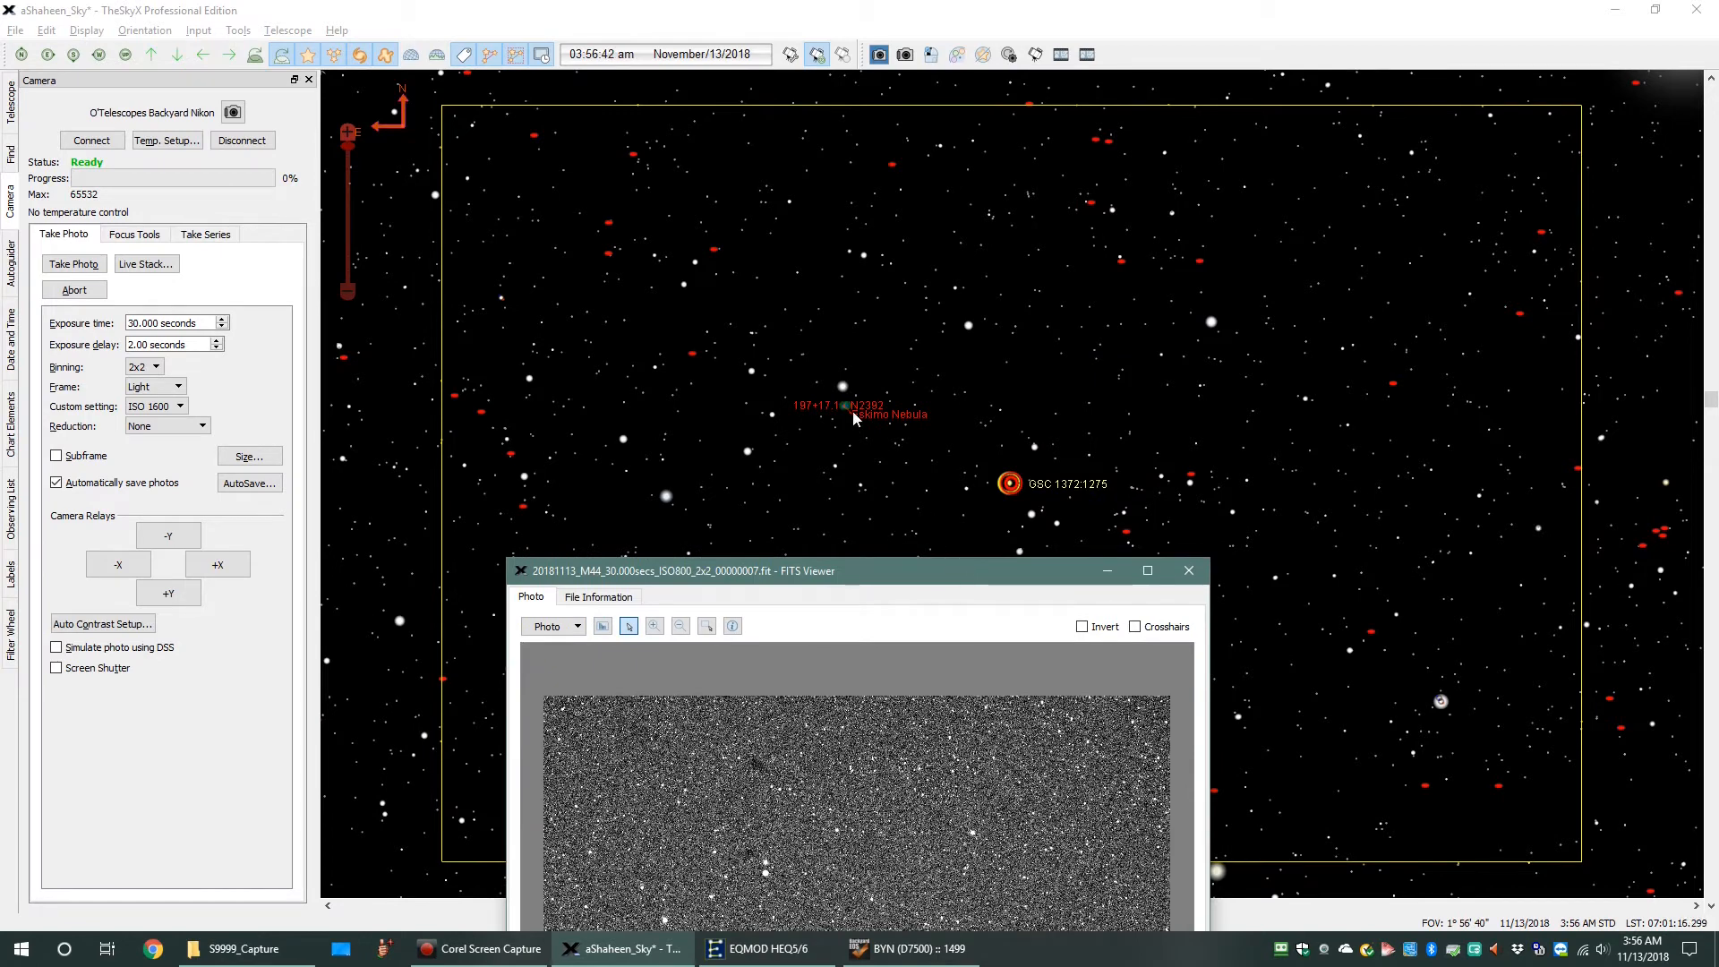
drag(856, 573, 578, 202)
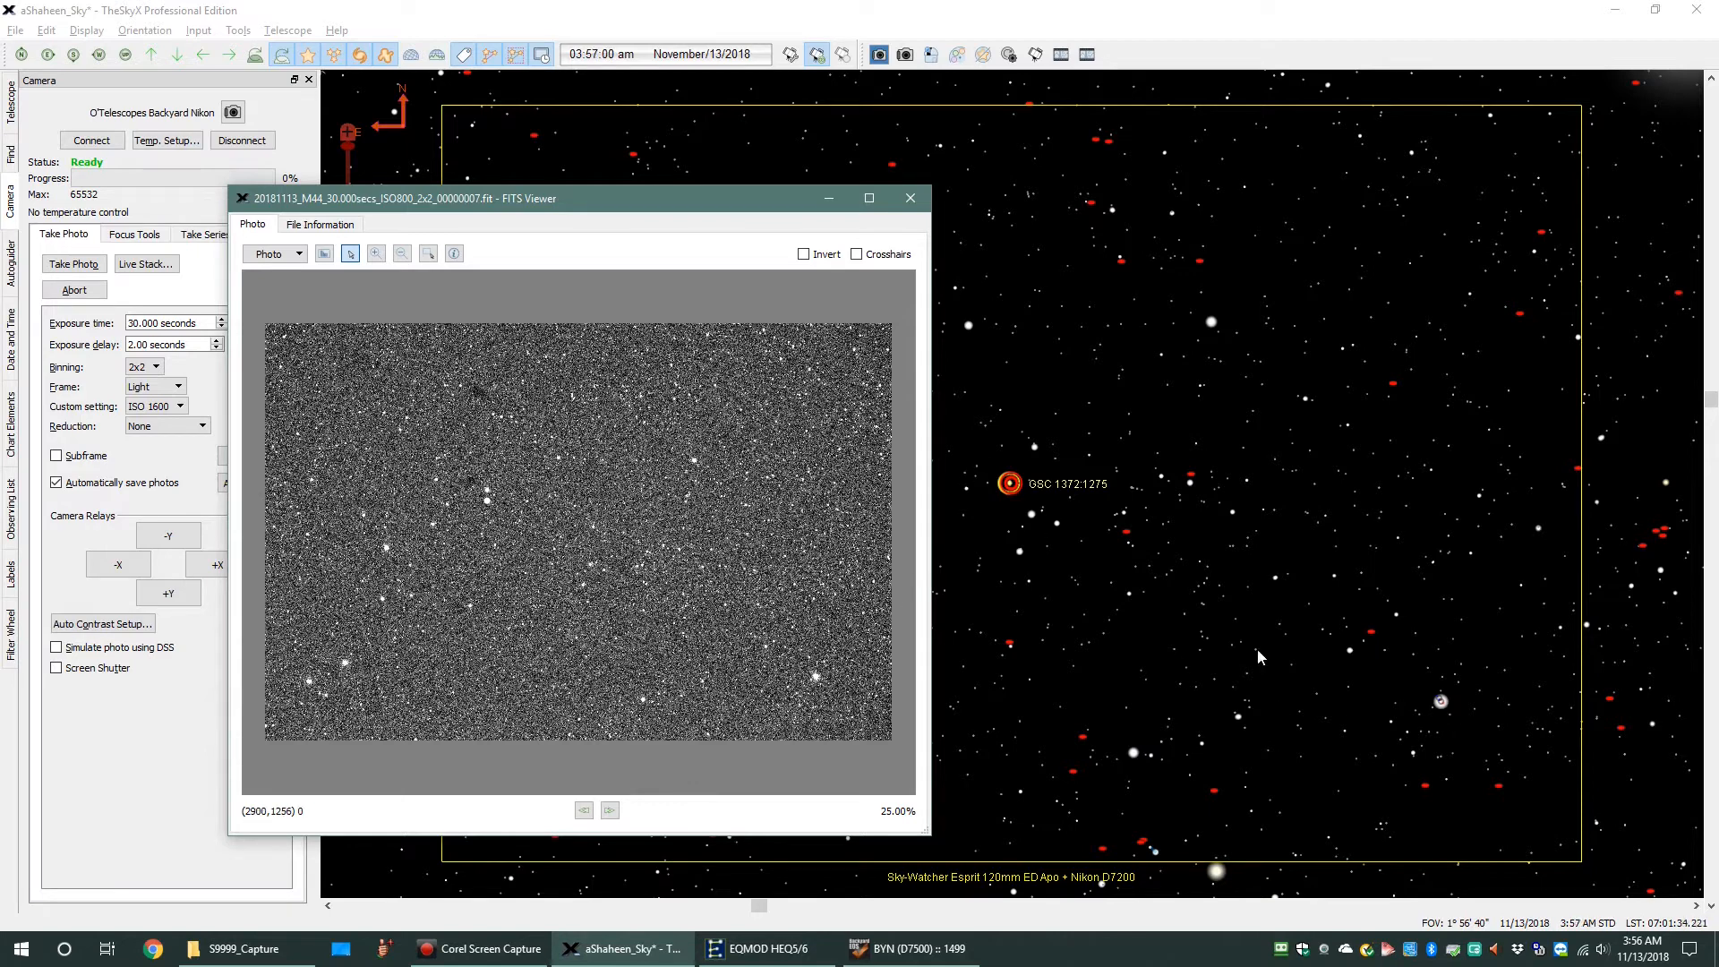
click(912, 201)
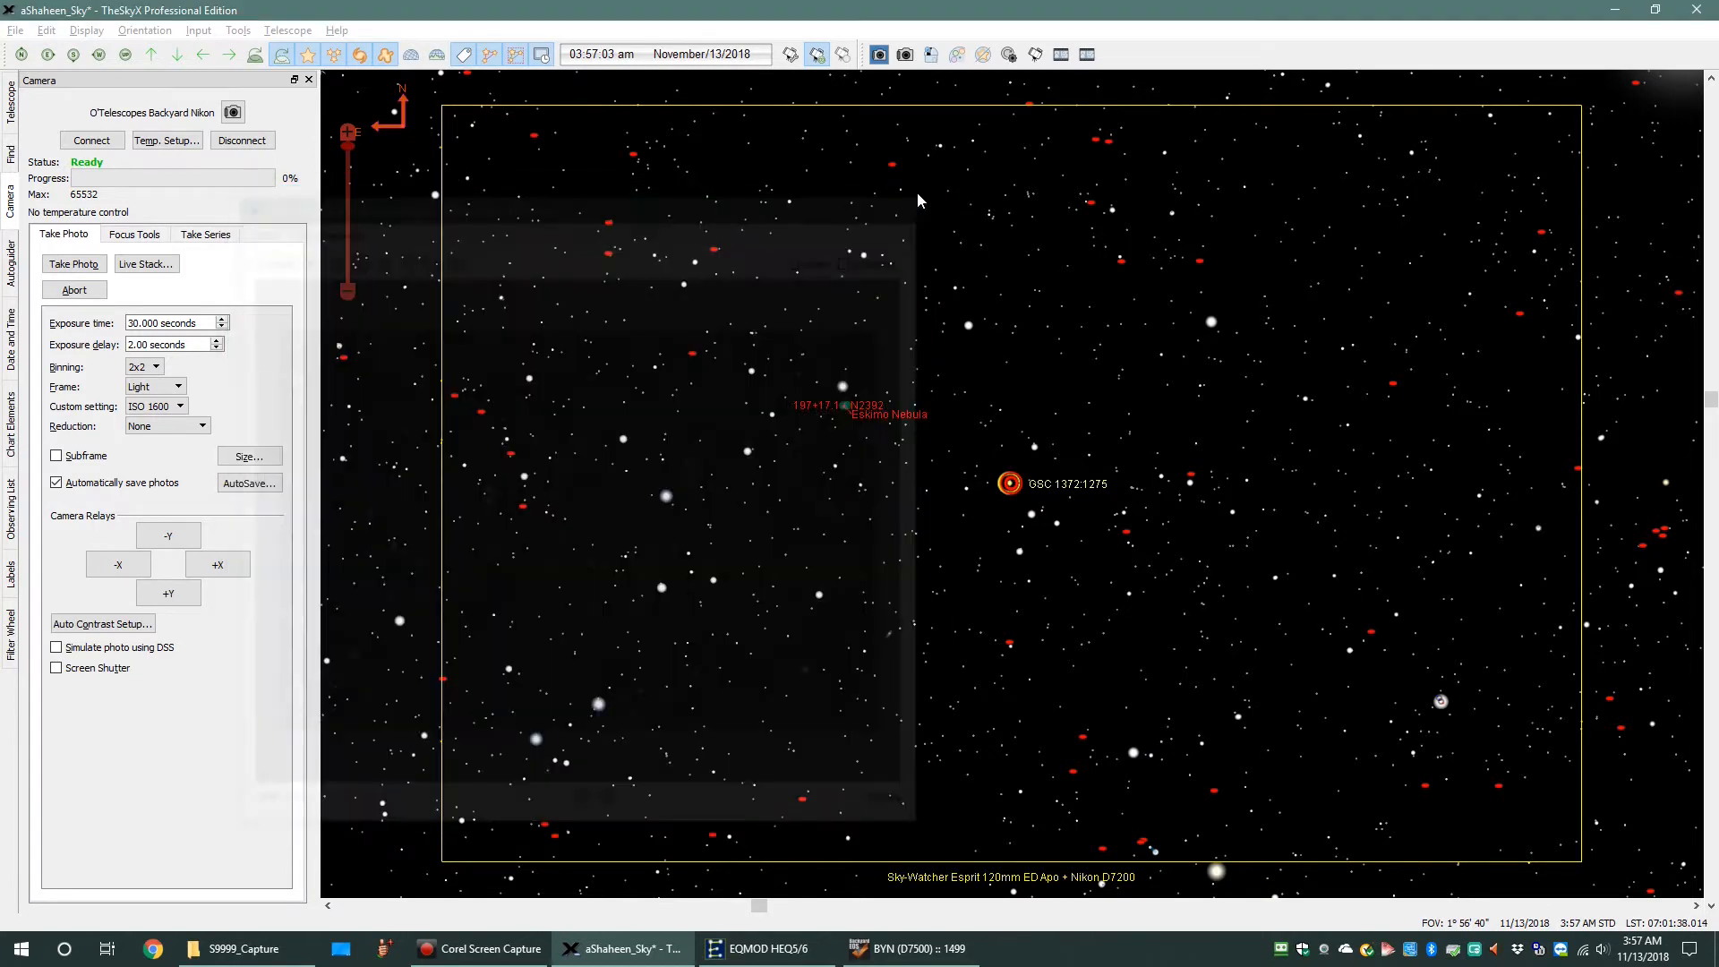
Step: Switch to ViewNX-i and view the most recent NEF photo in the S9999_Capture folder
click(341, 951)
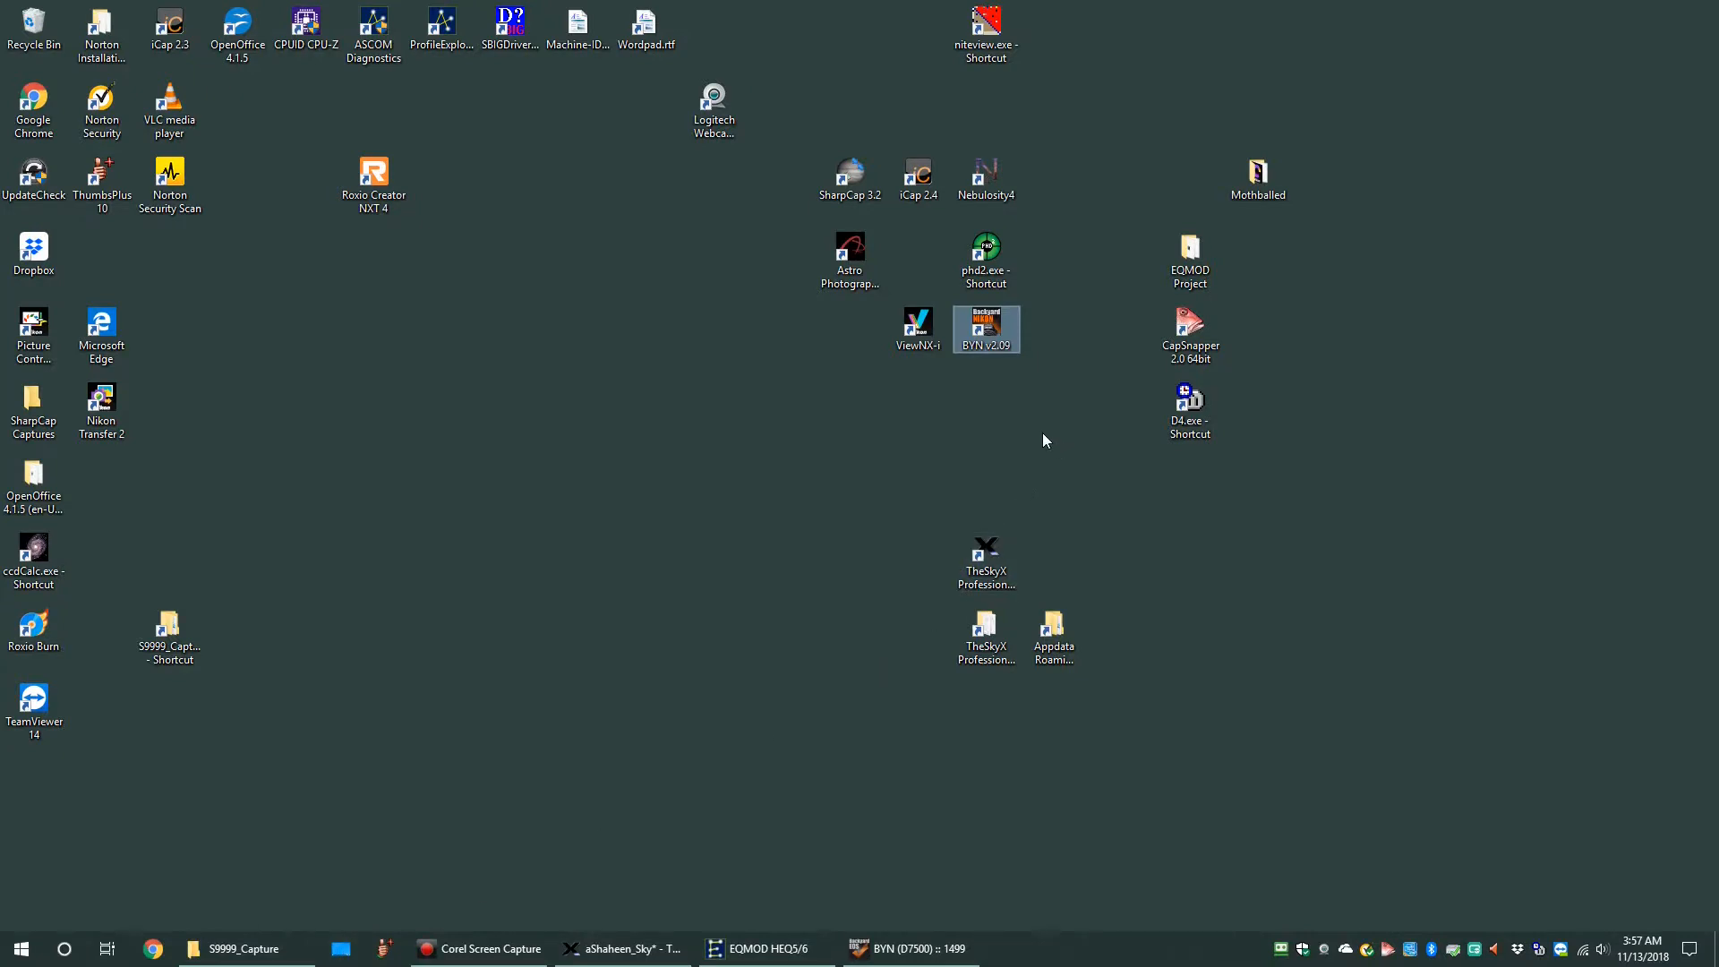
double_click(931, 340)
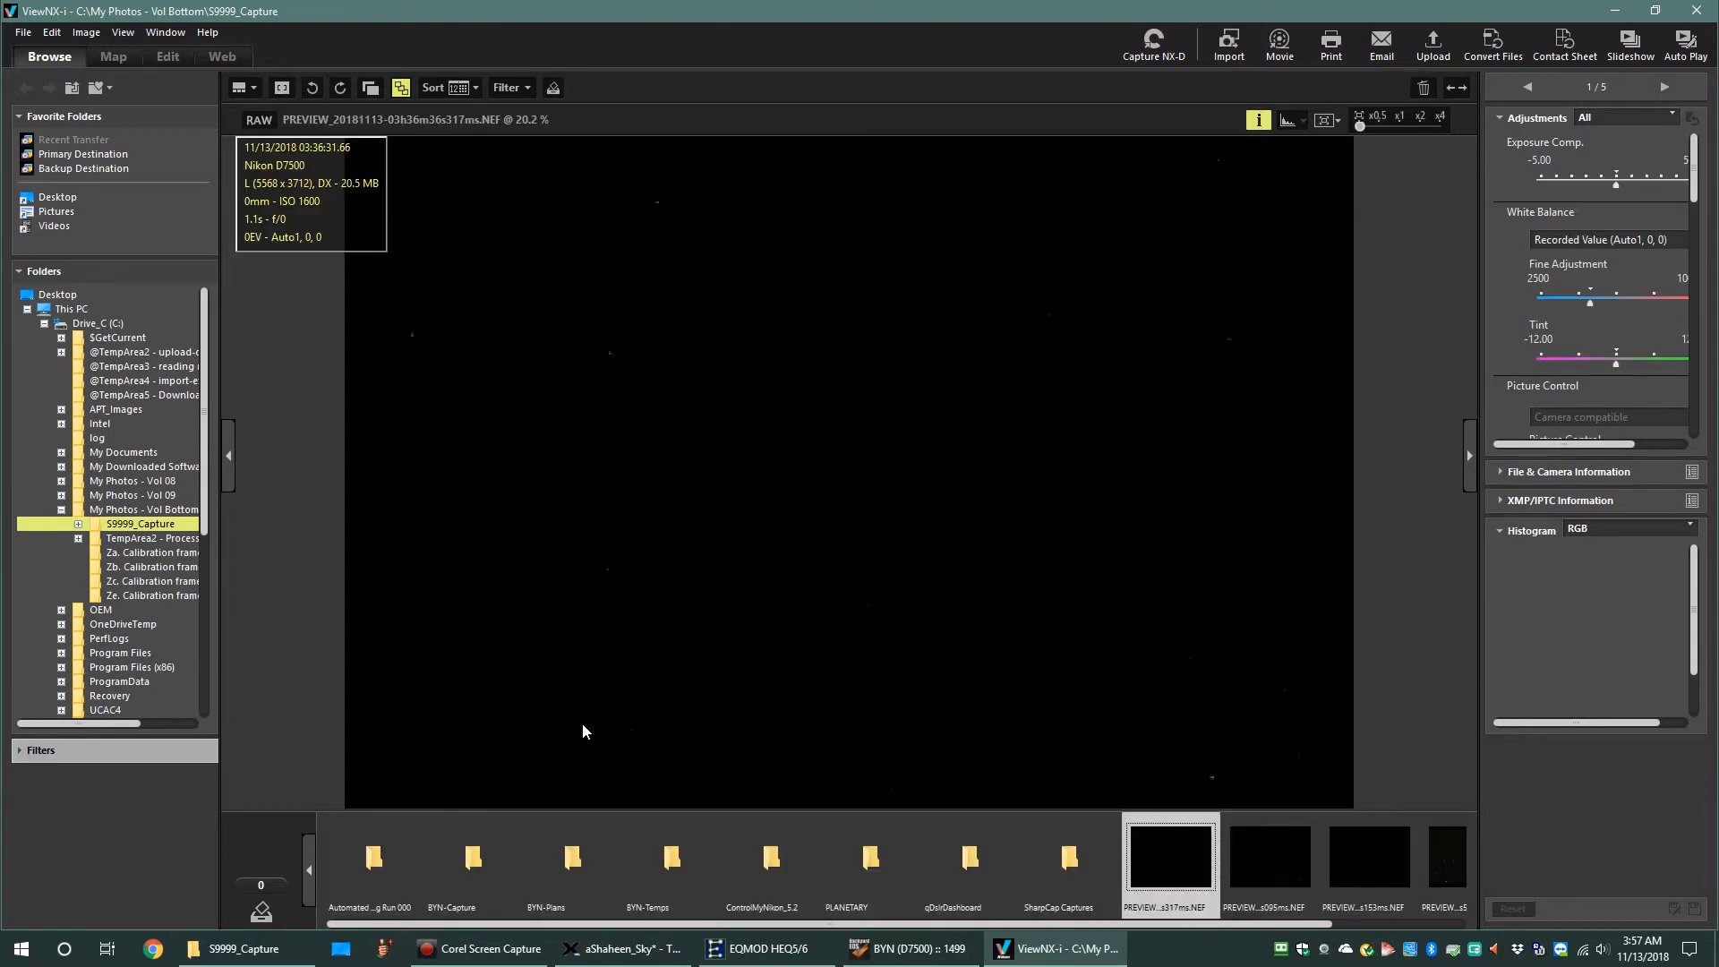
drag(1065, 924, 1363, 960)
click(1425, 892)
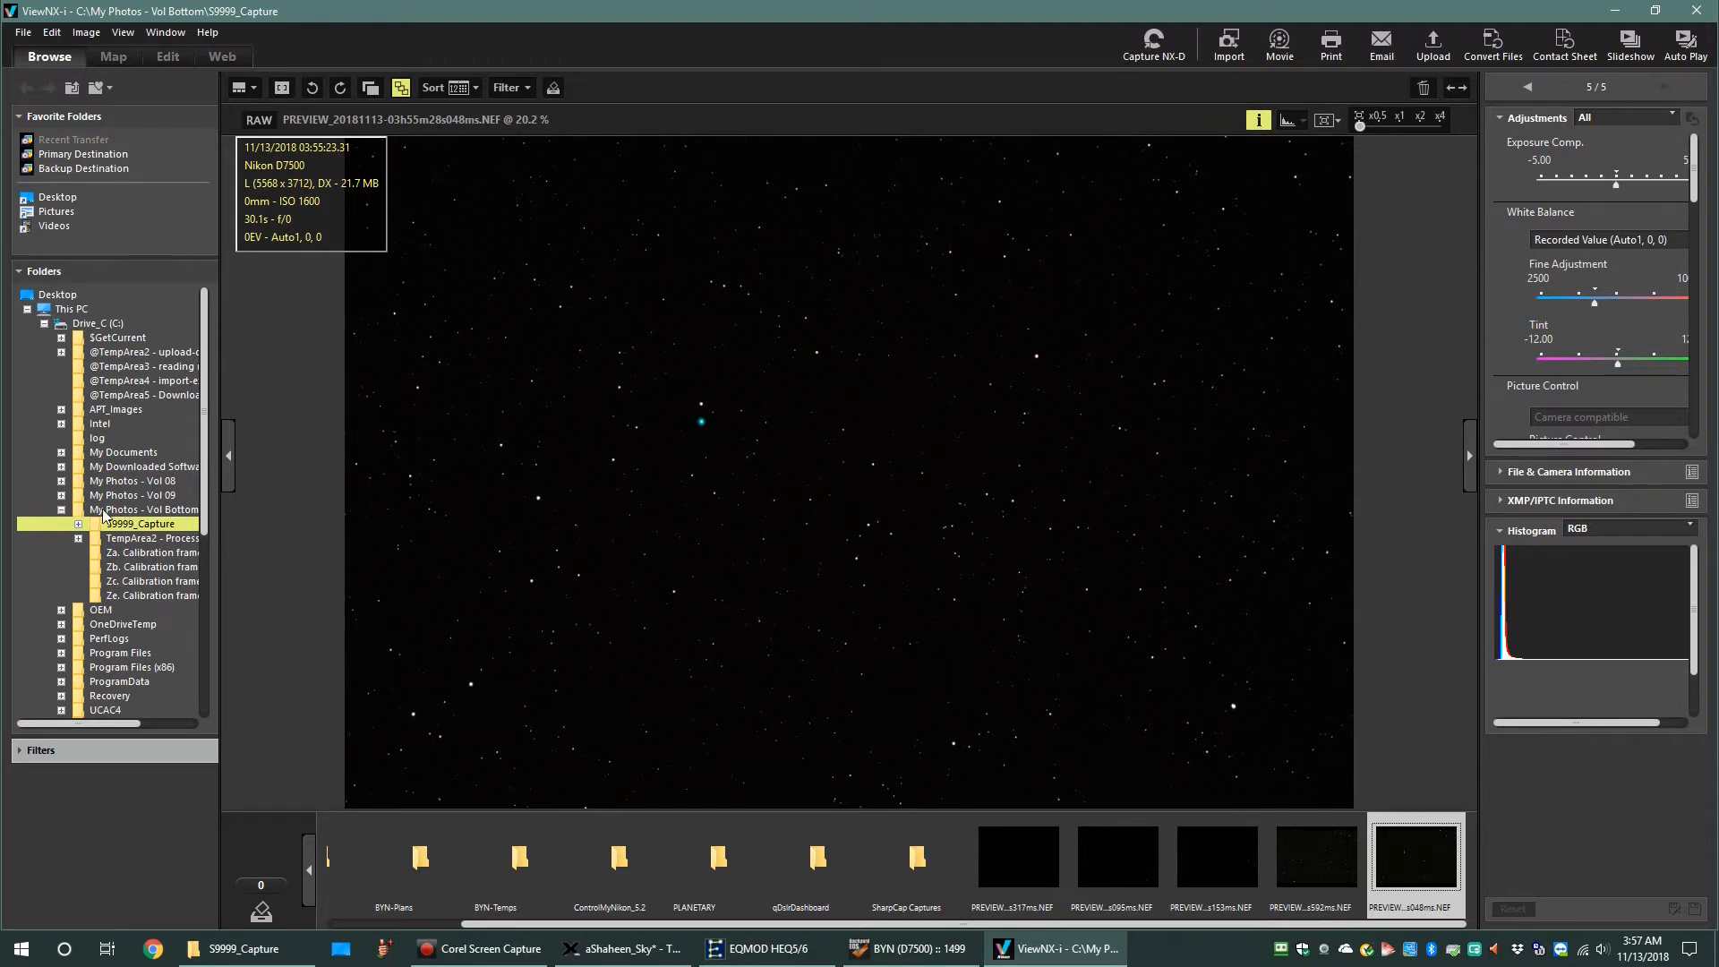
Step: Open the Raw folder of the 20181108.1 NGC2392 session, inside S1330_Nikon-D7500 under My Photos - Vol 09
click(60, 495)
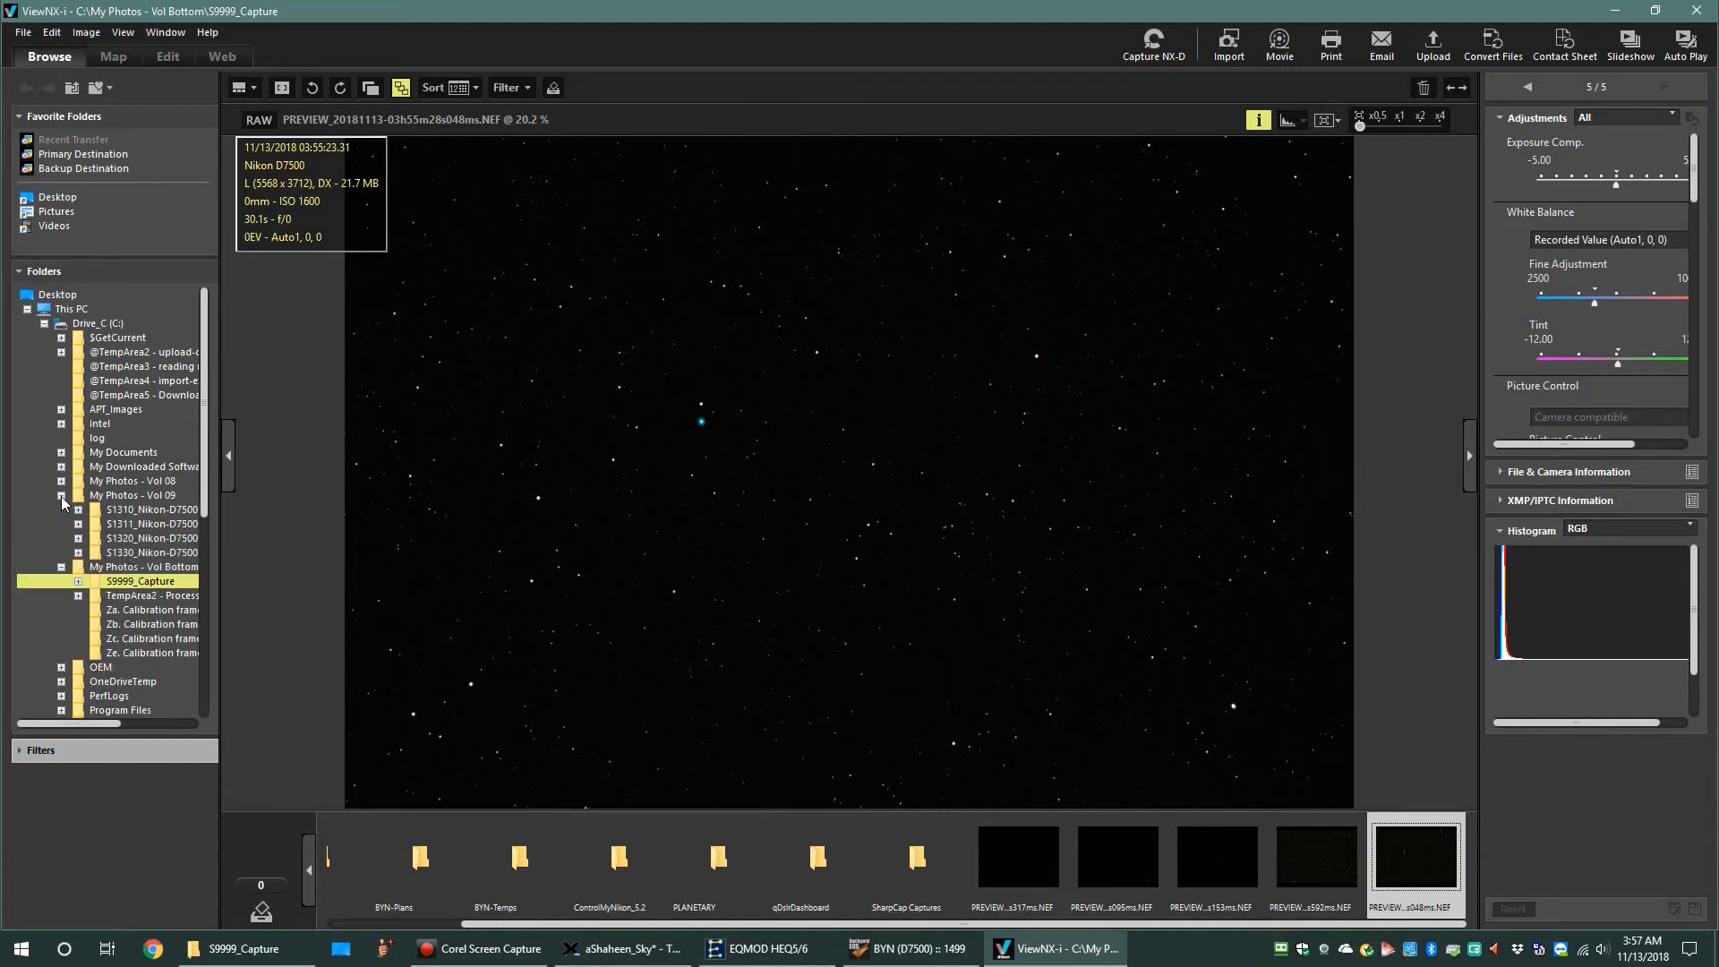
click(78, 552)
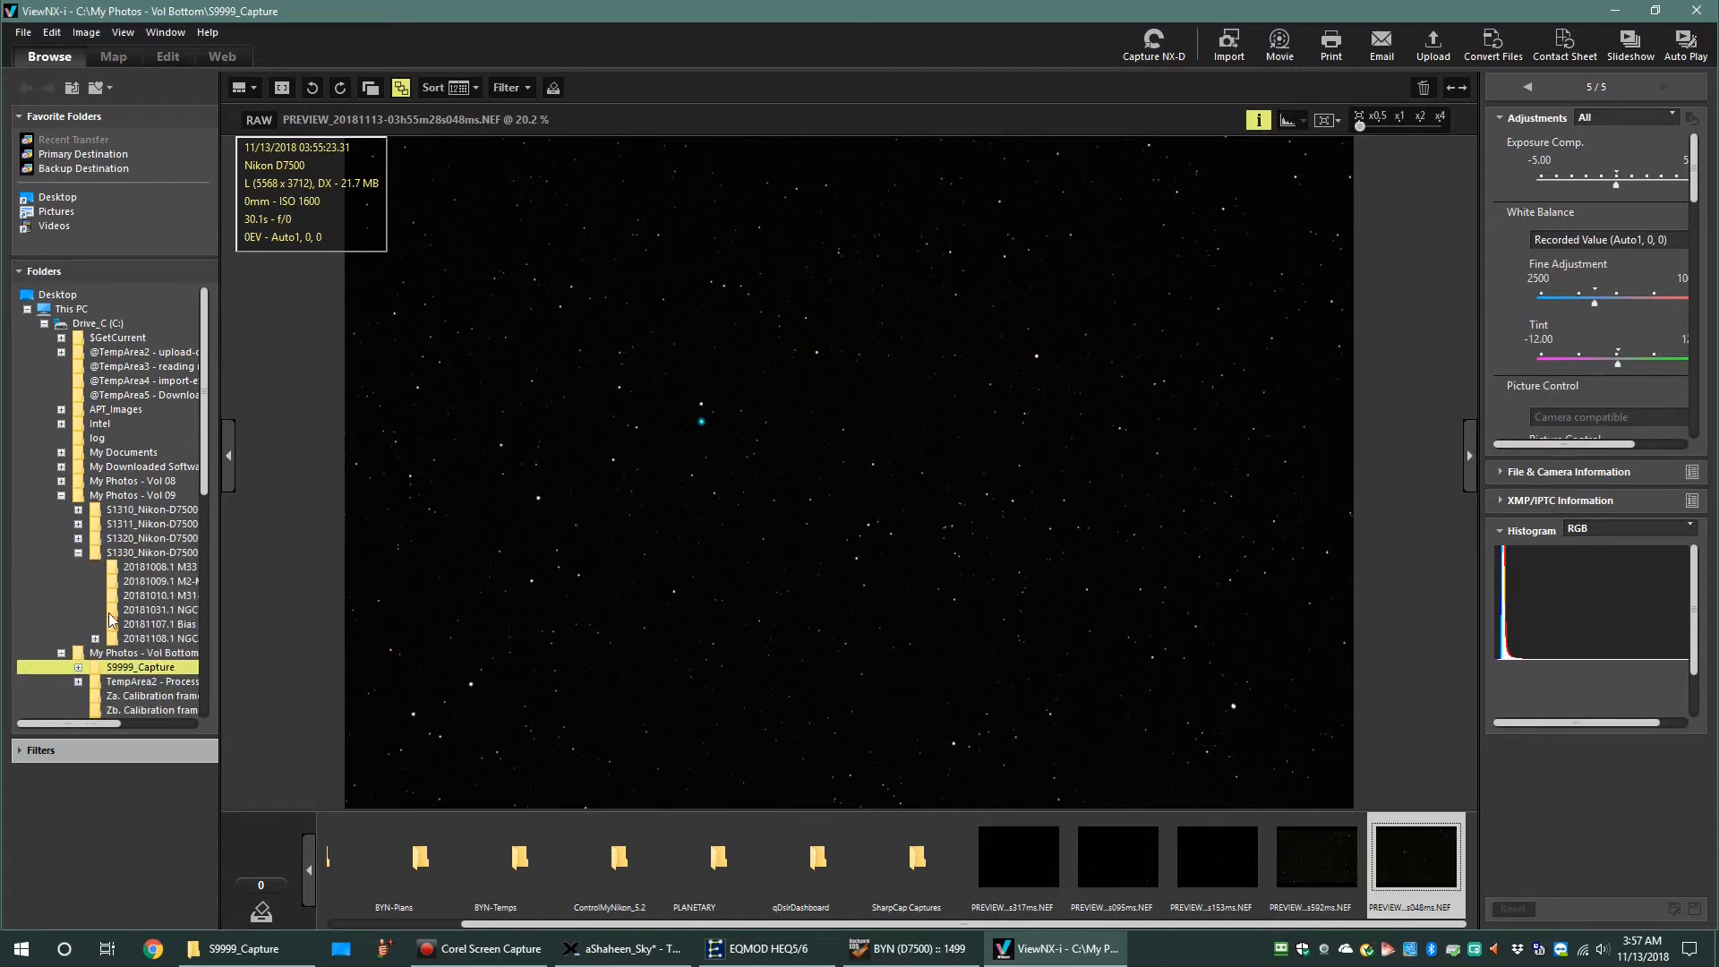
click(95, 638)
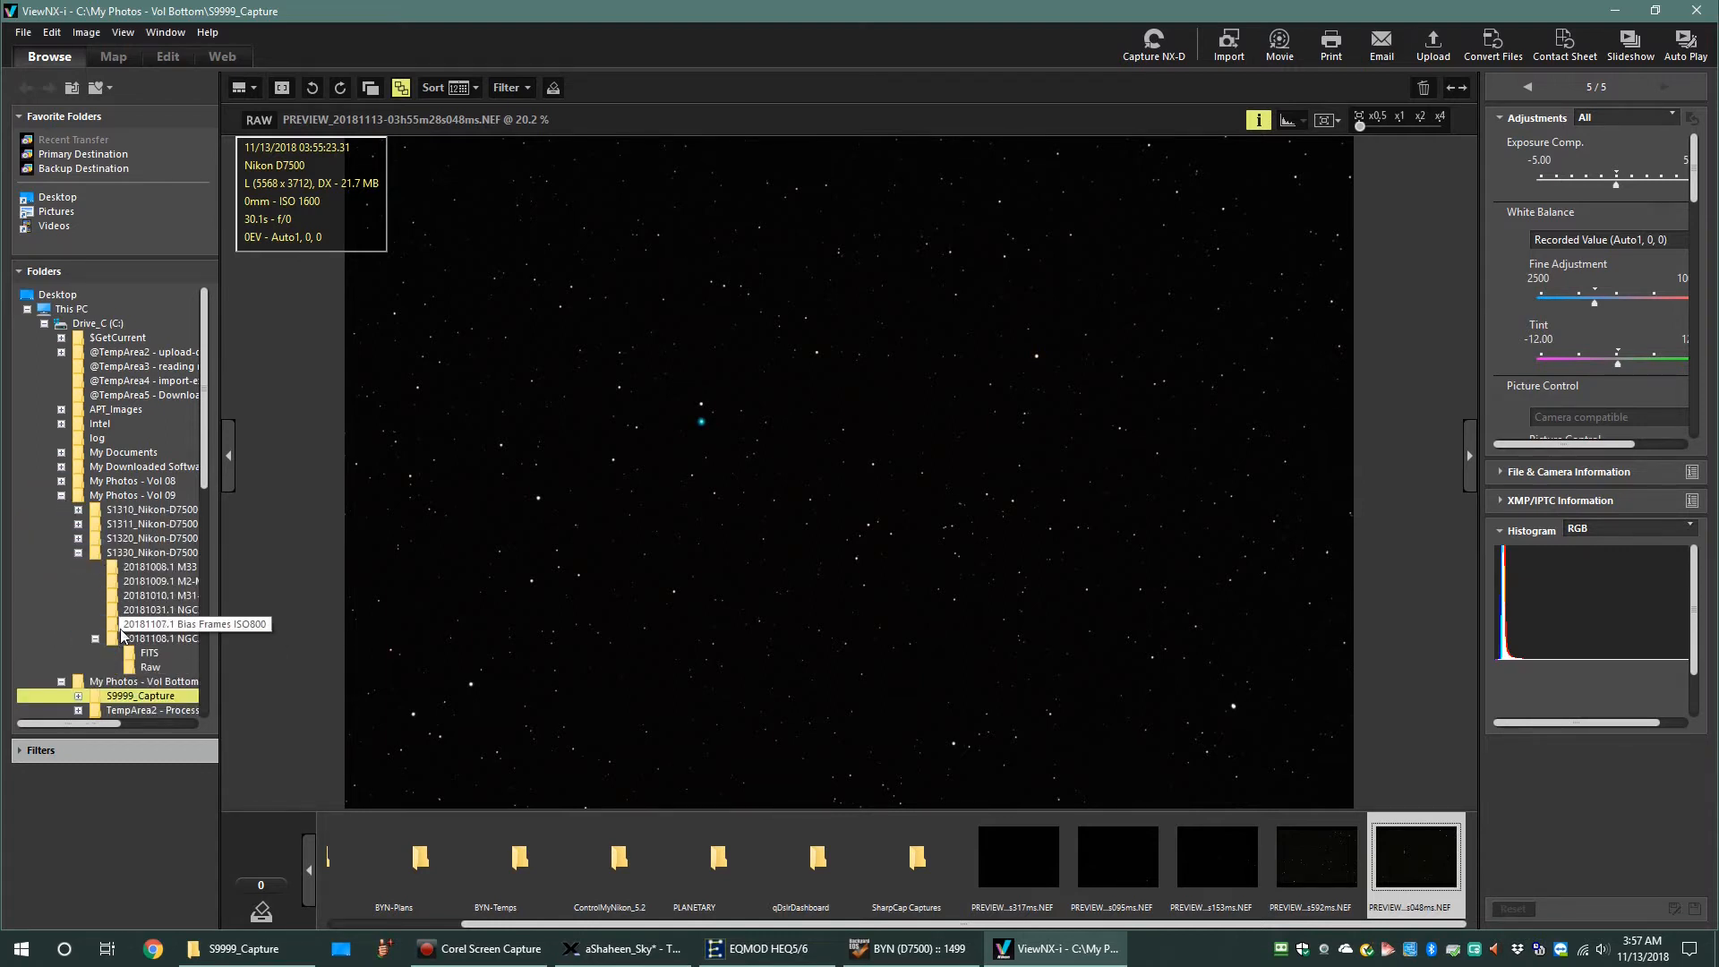
click(152, 668)
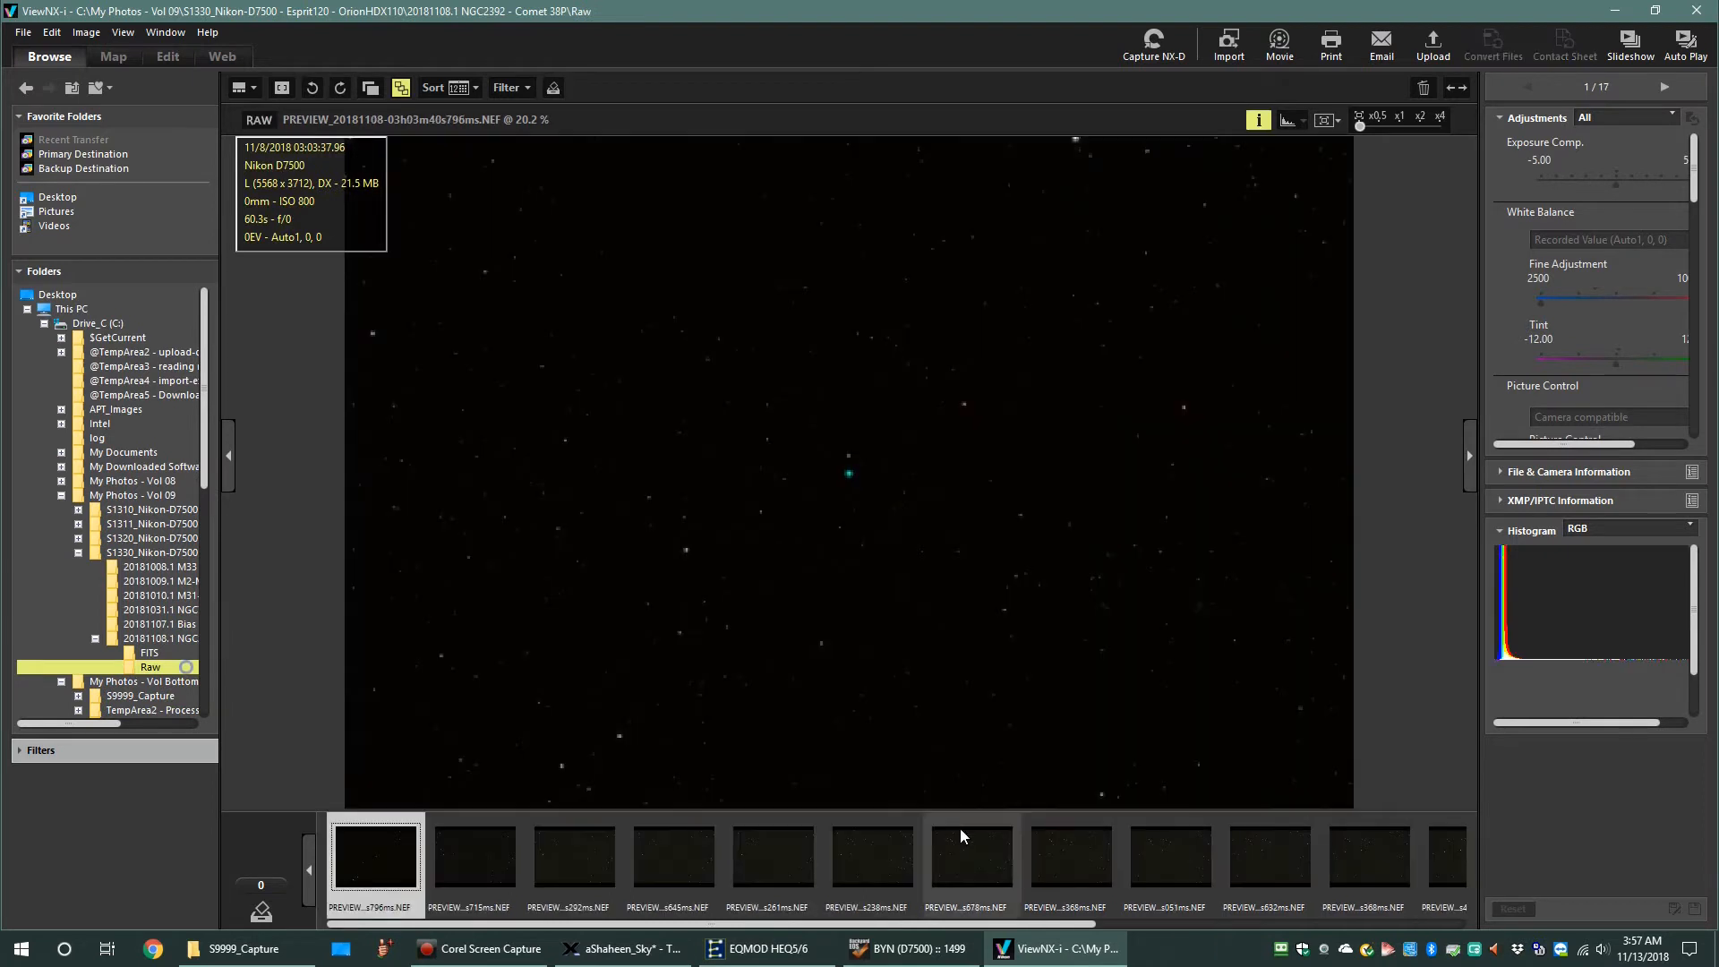
Step: Examine the November 8 NEF photos one after another through the last, checking the framing of the nebula and comet
click(389, 864)
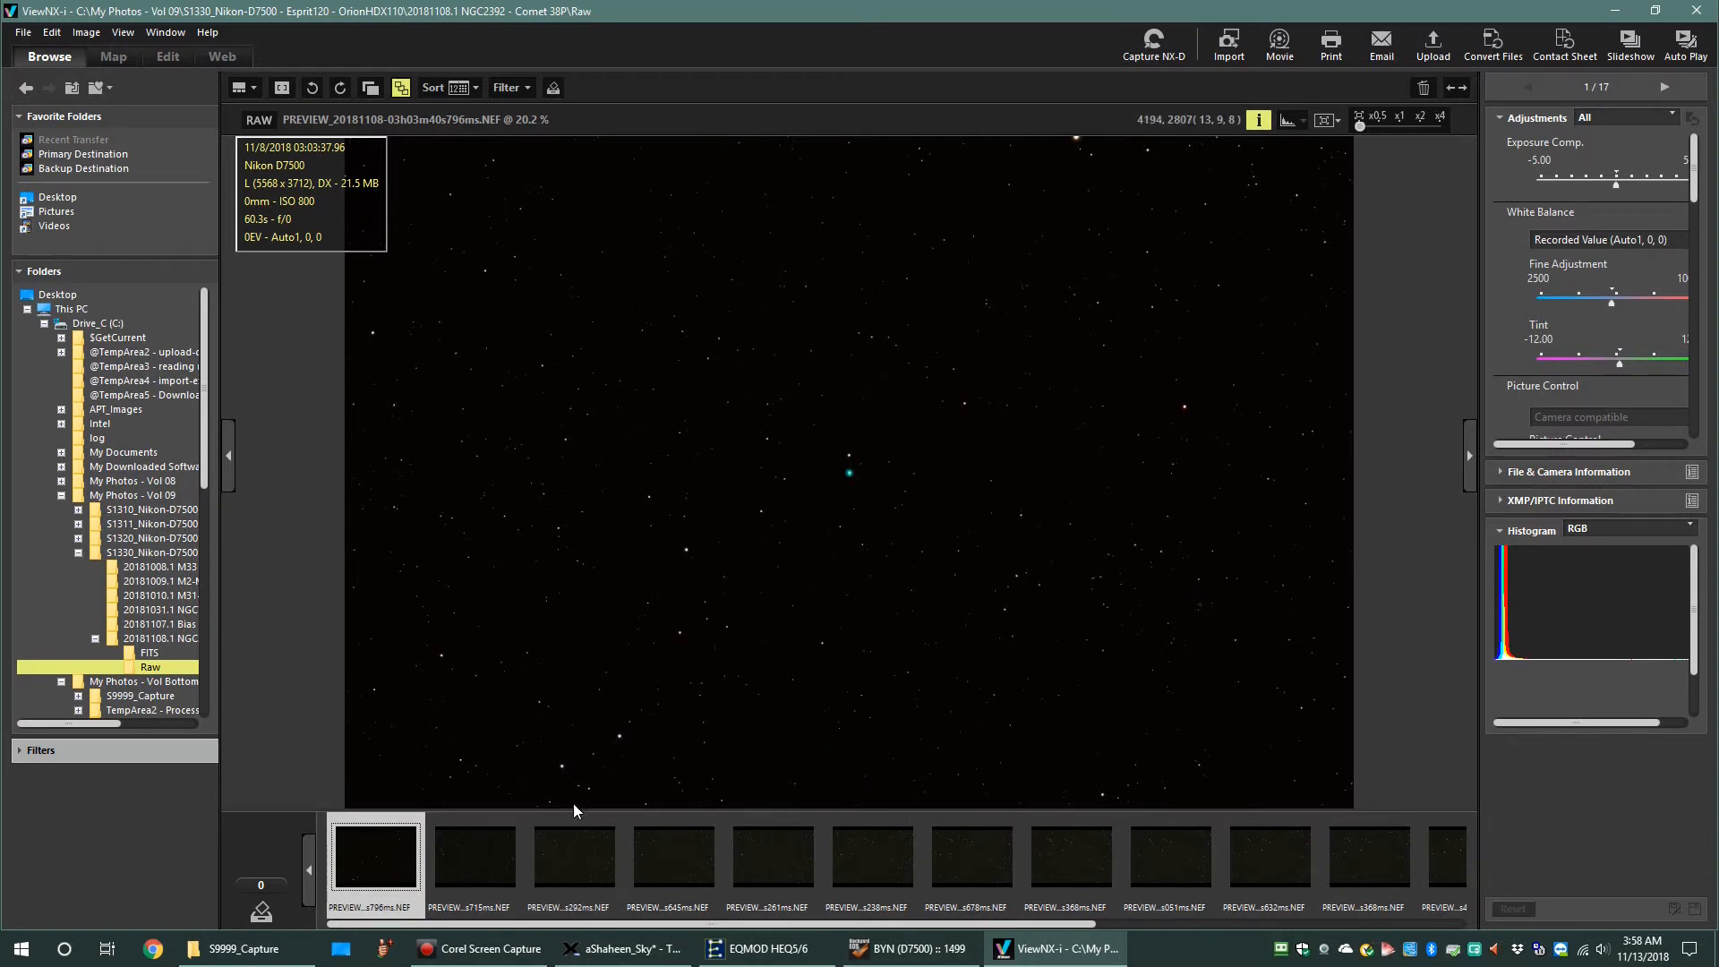
click(500, 852)
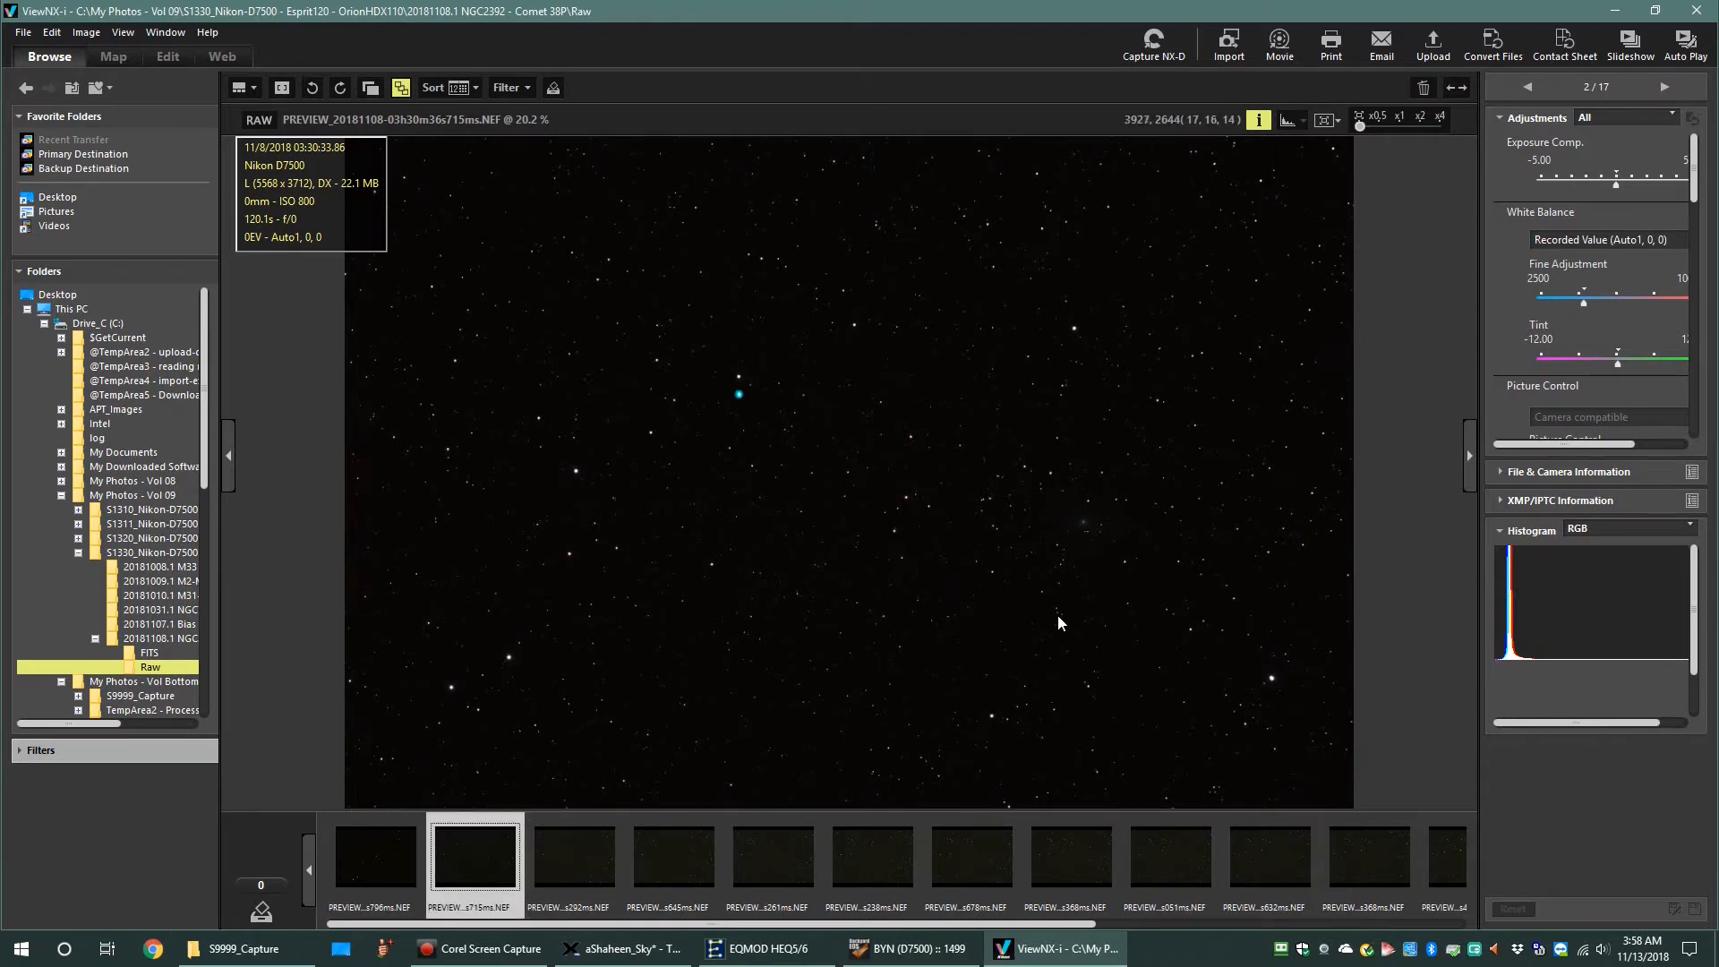
click(583, 860)
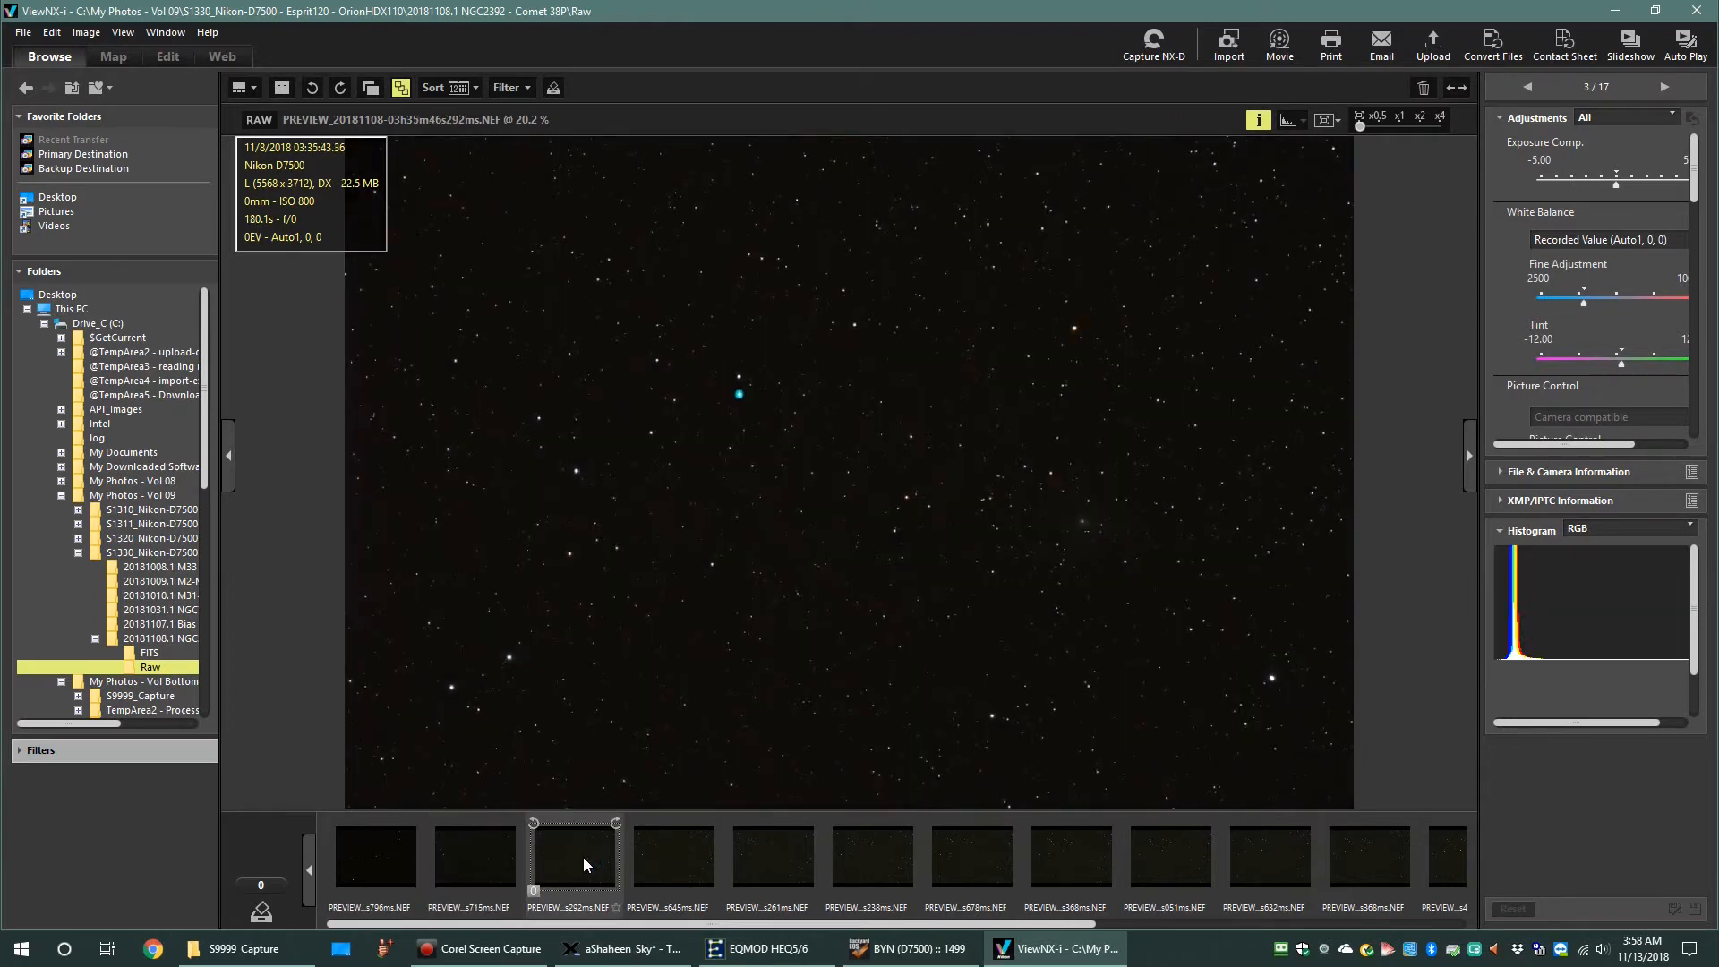
click(662, 871)
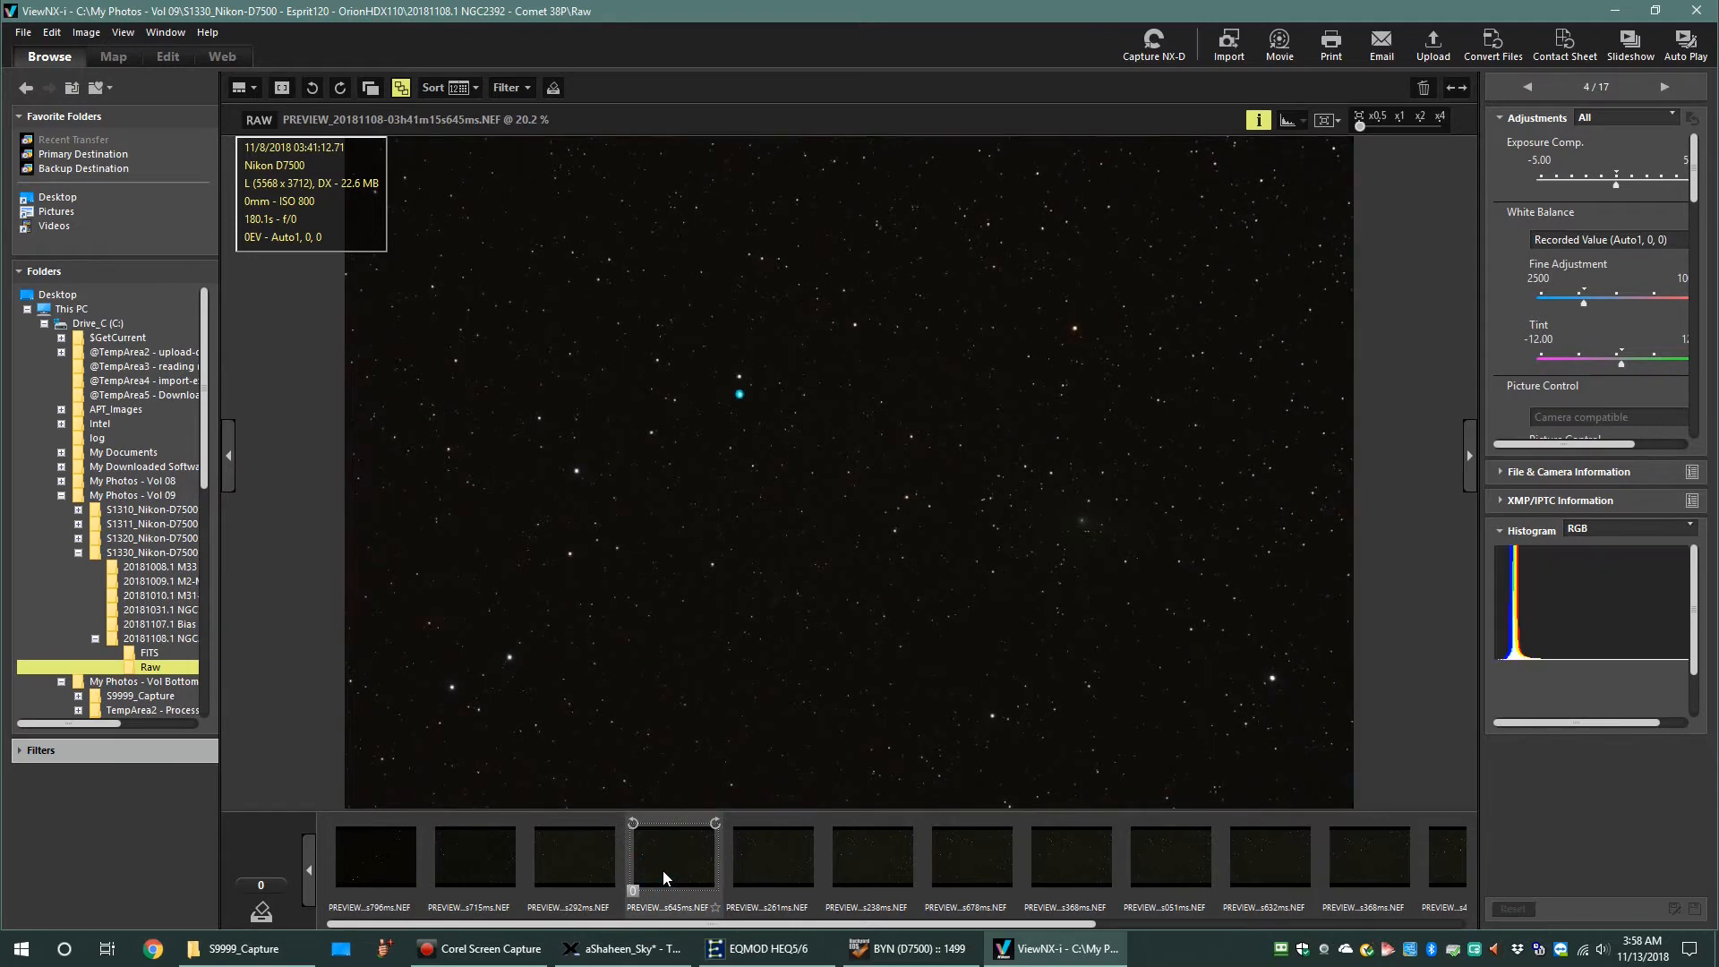
click(779, 861)
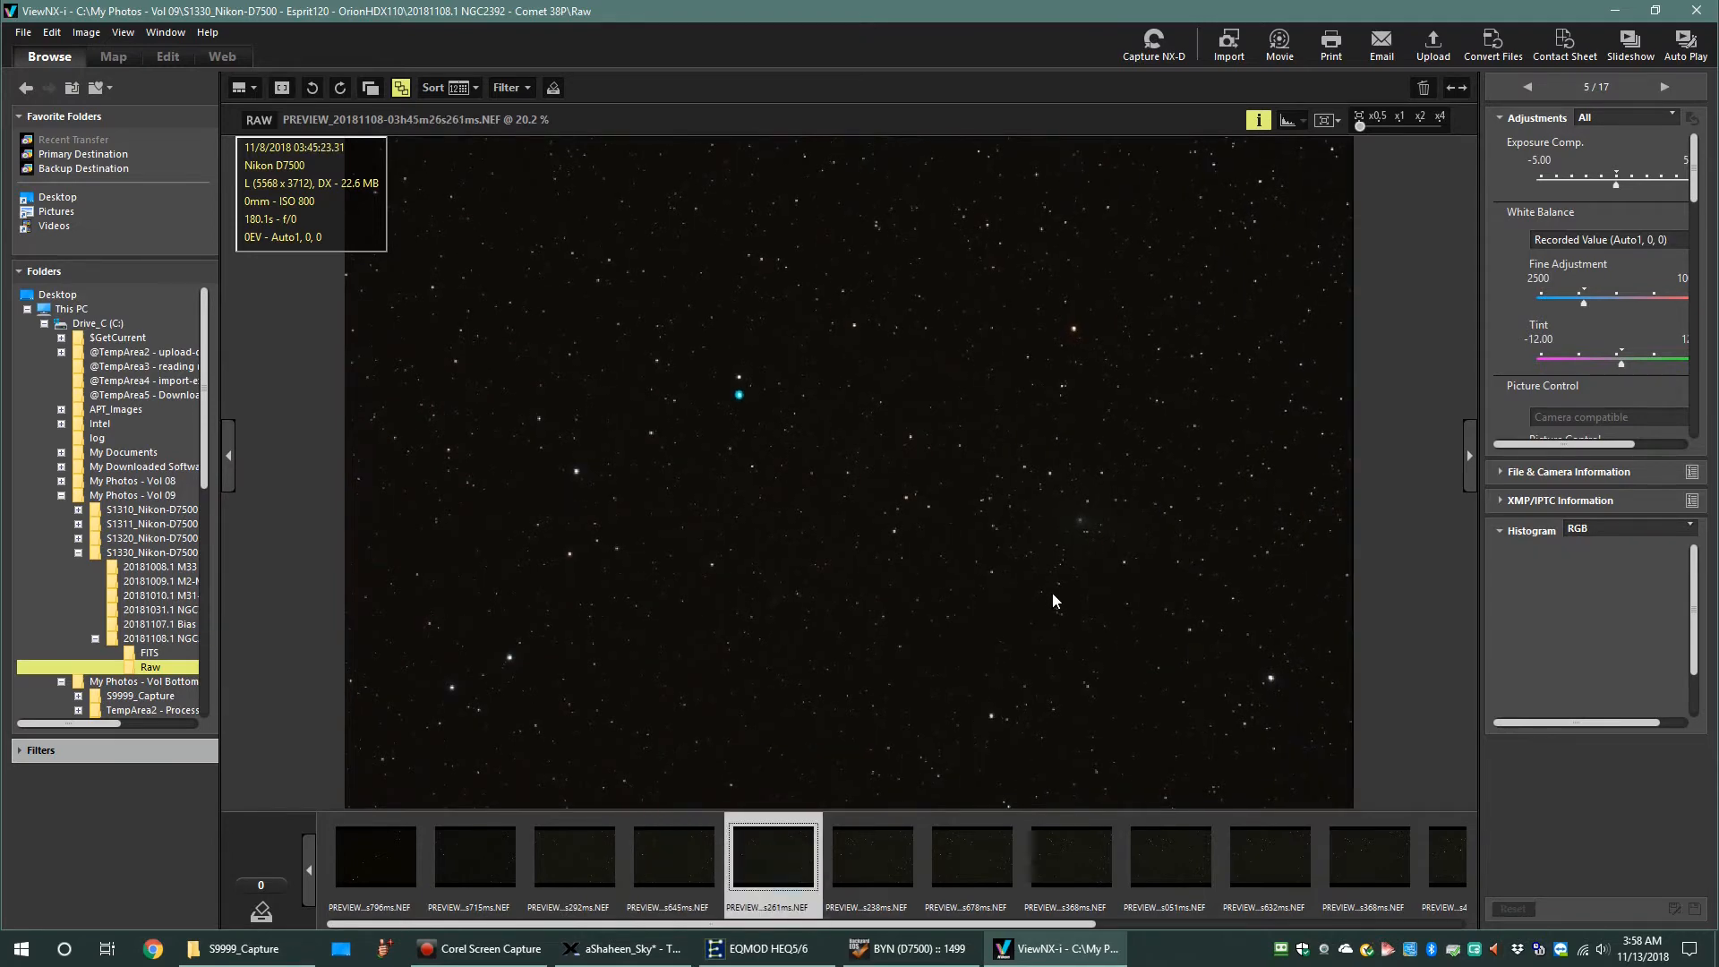
click(874, 874)
click(985, 862)
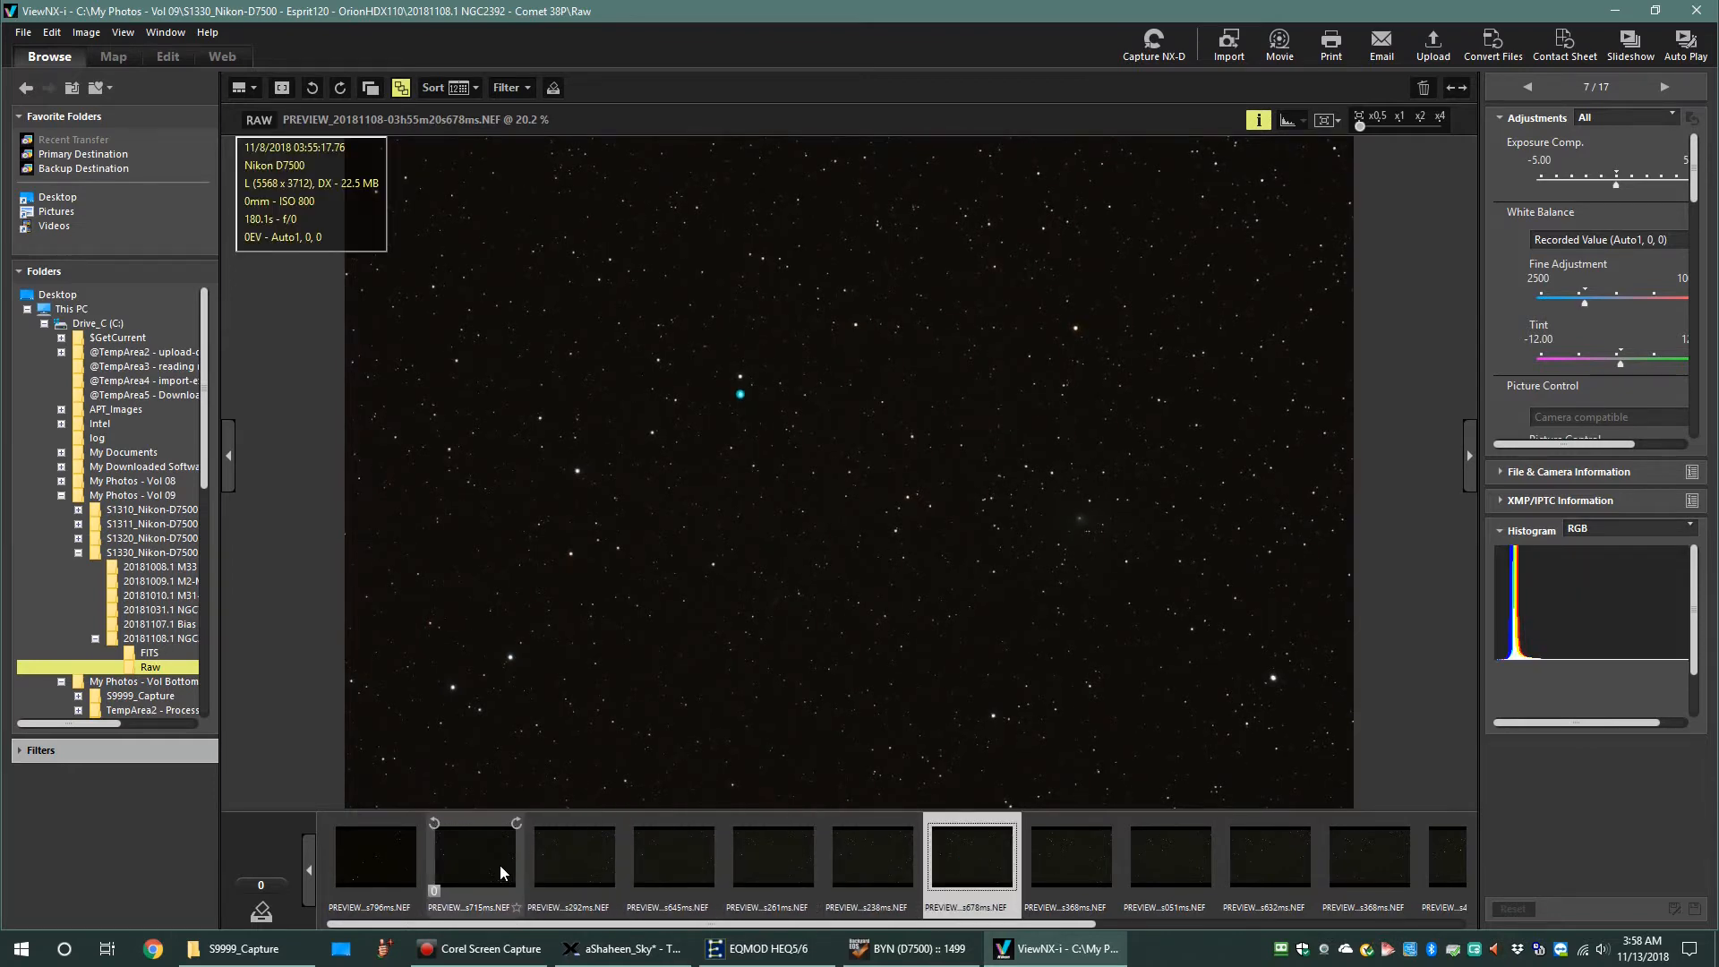
click(1044, 851)
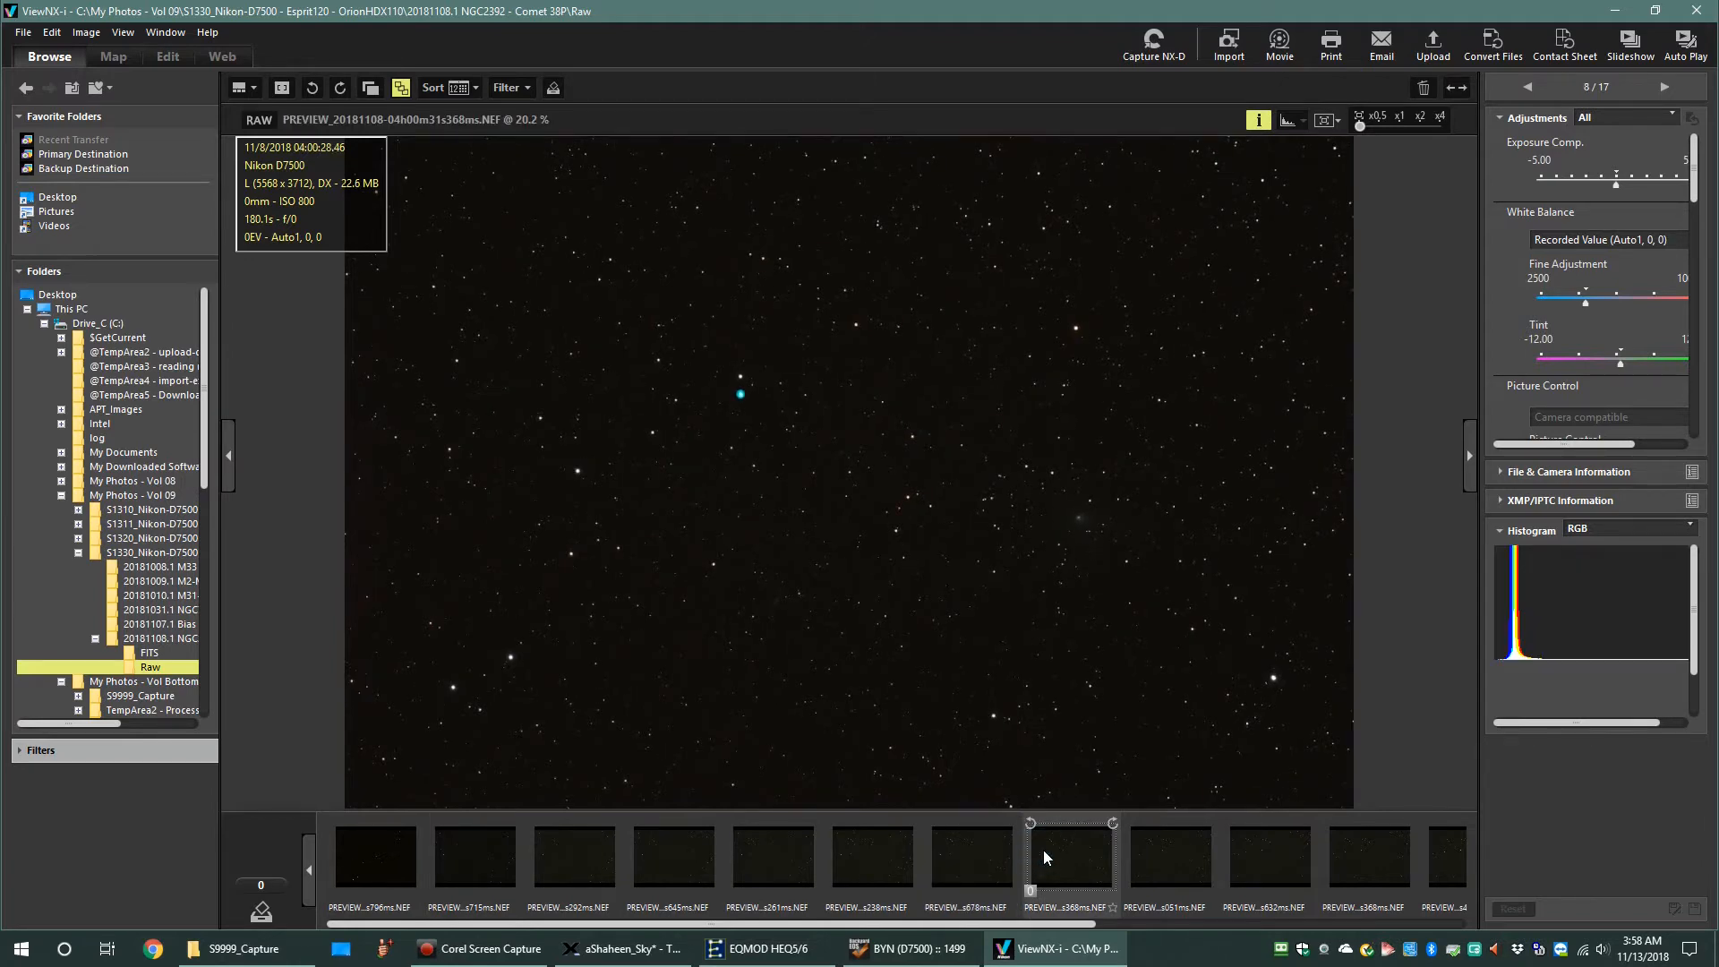
click(1189, 873)
click(1288, 874)
click(1357, 873)
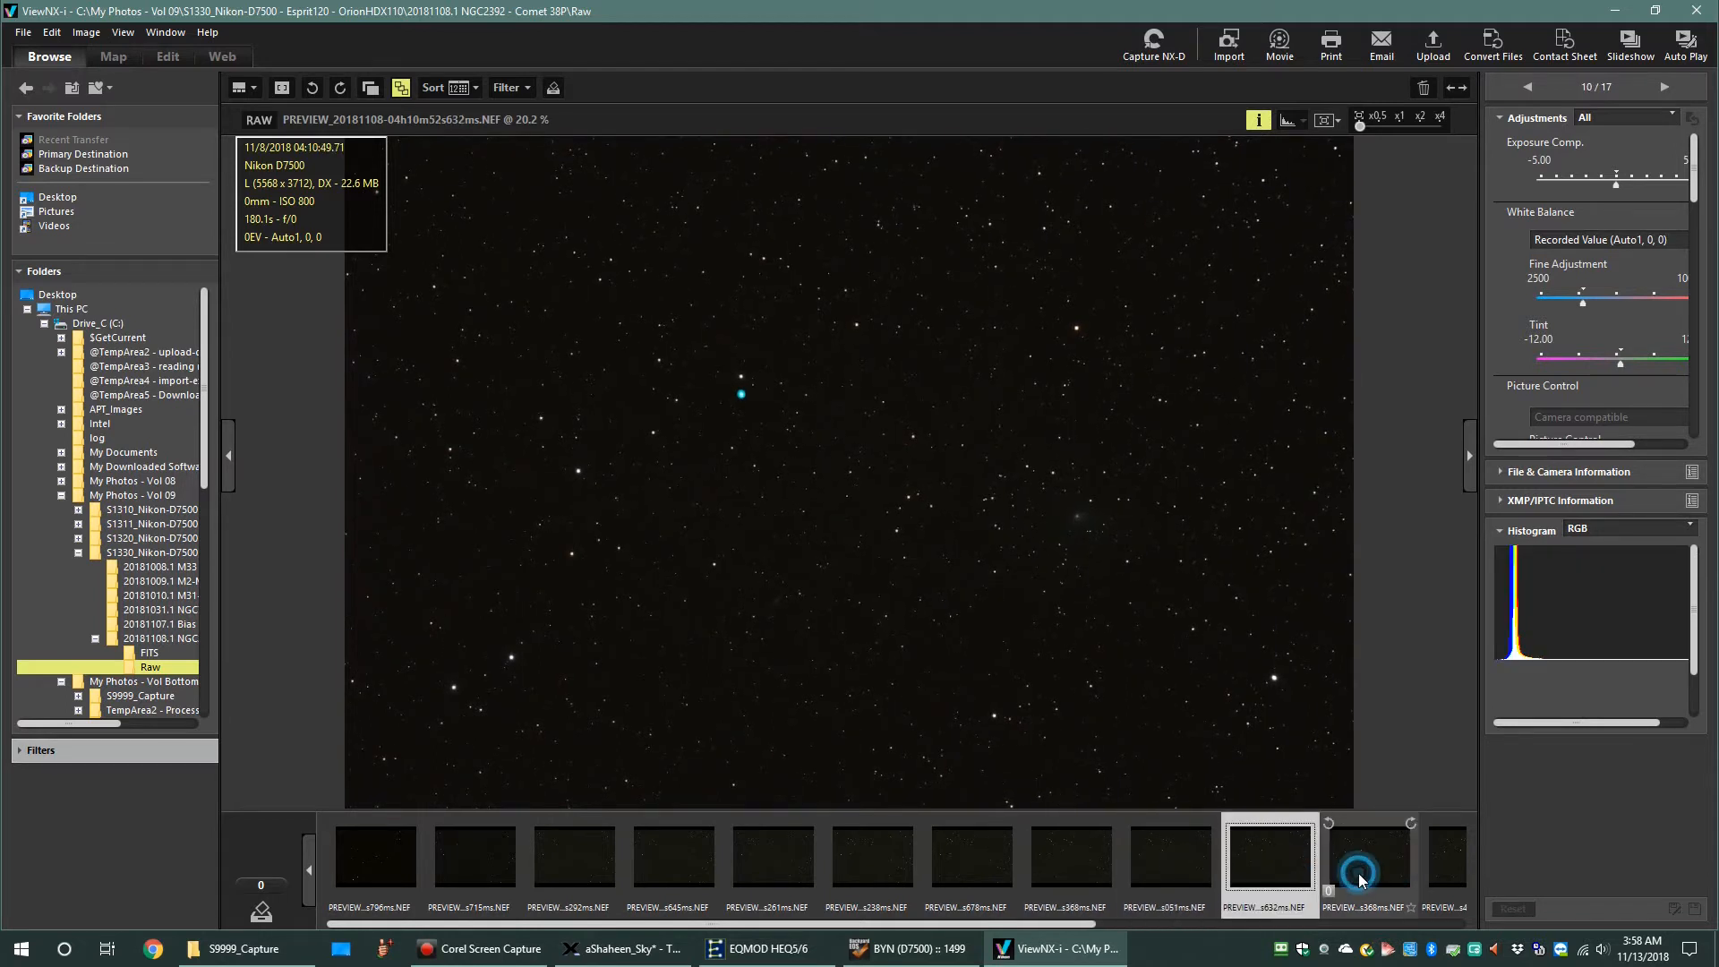
click(1444, 858)
drag(1098, 926, 1477, 930)
click(1039, 878)
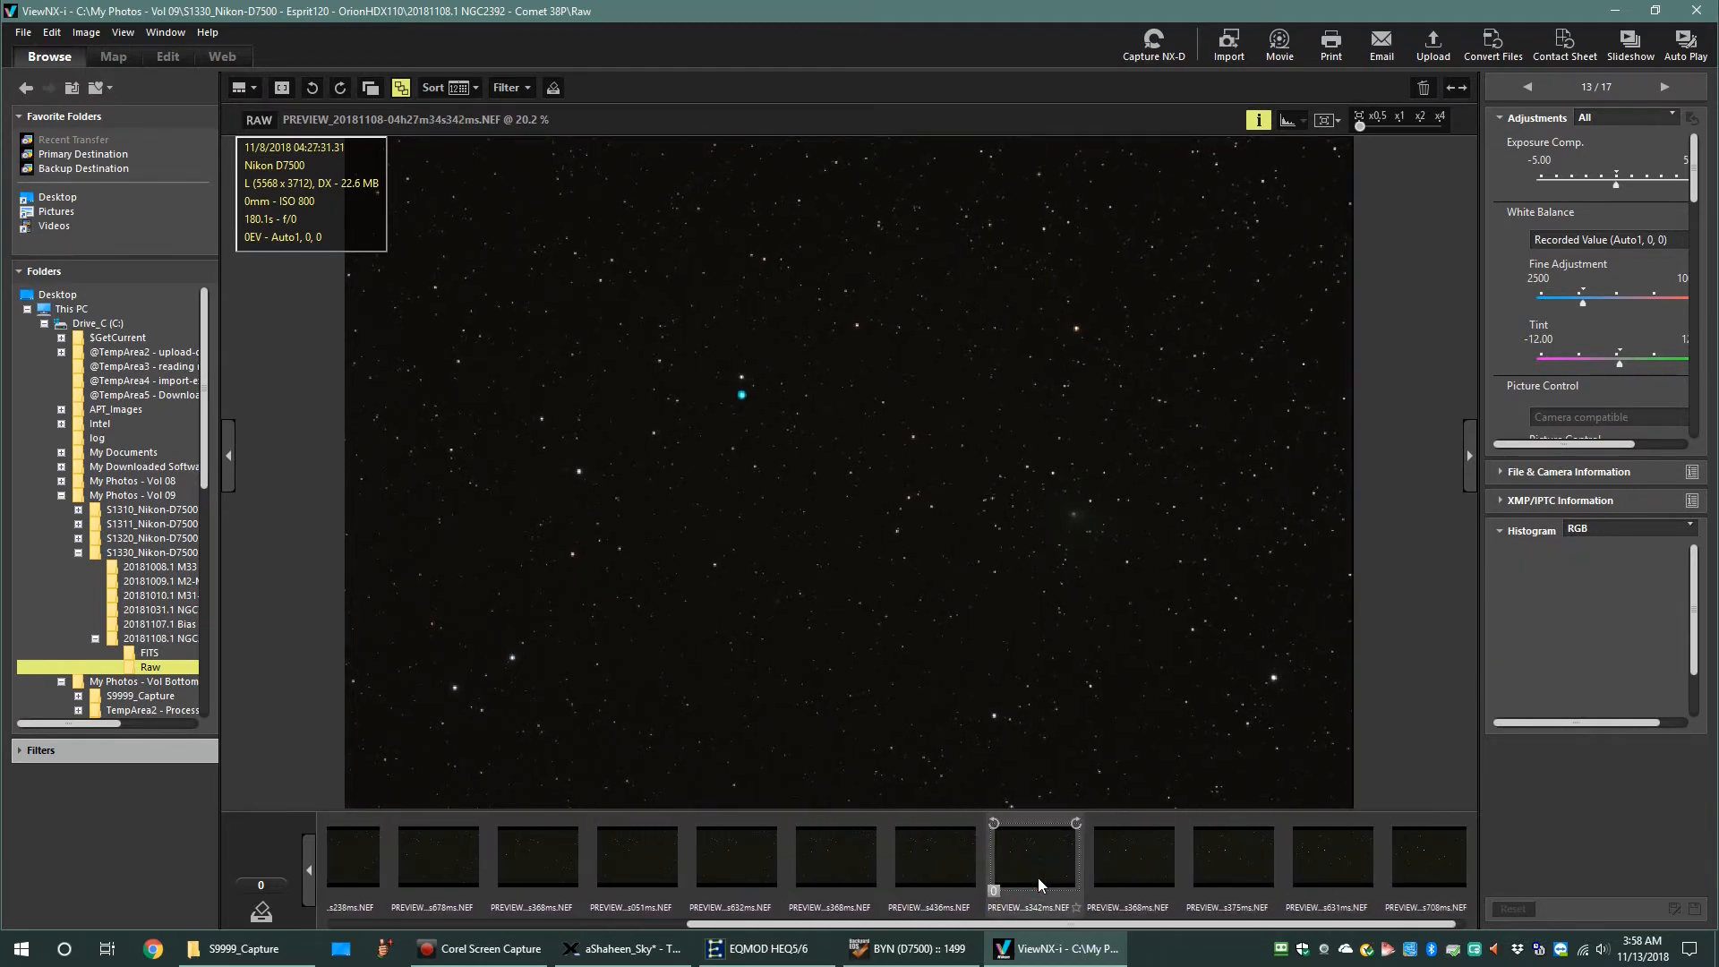
click(1125, 865)
click(1253, 862)
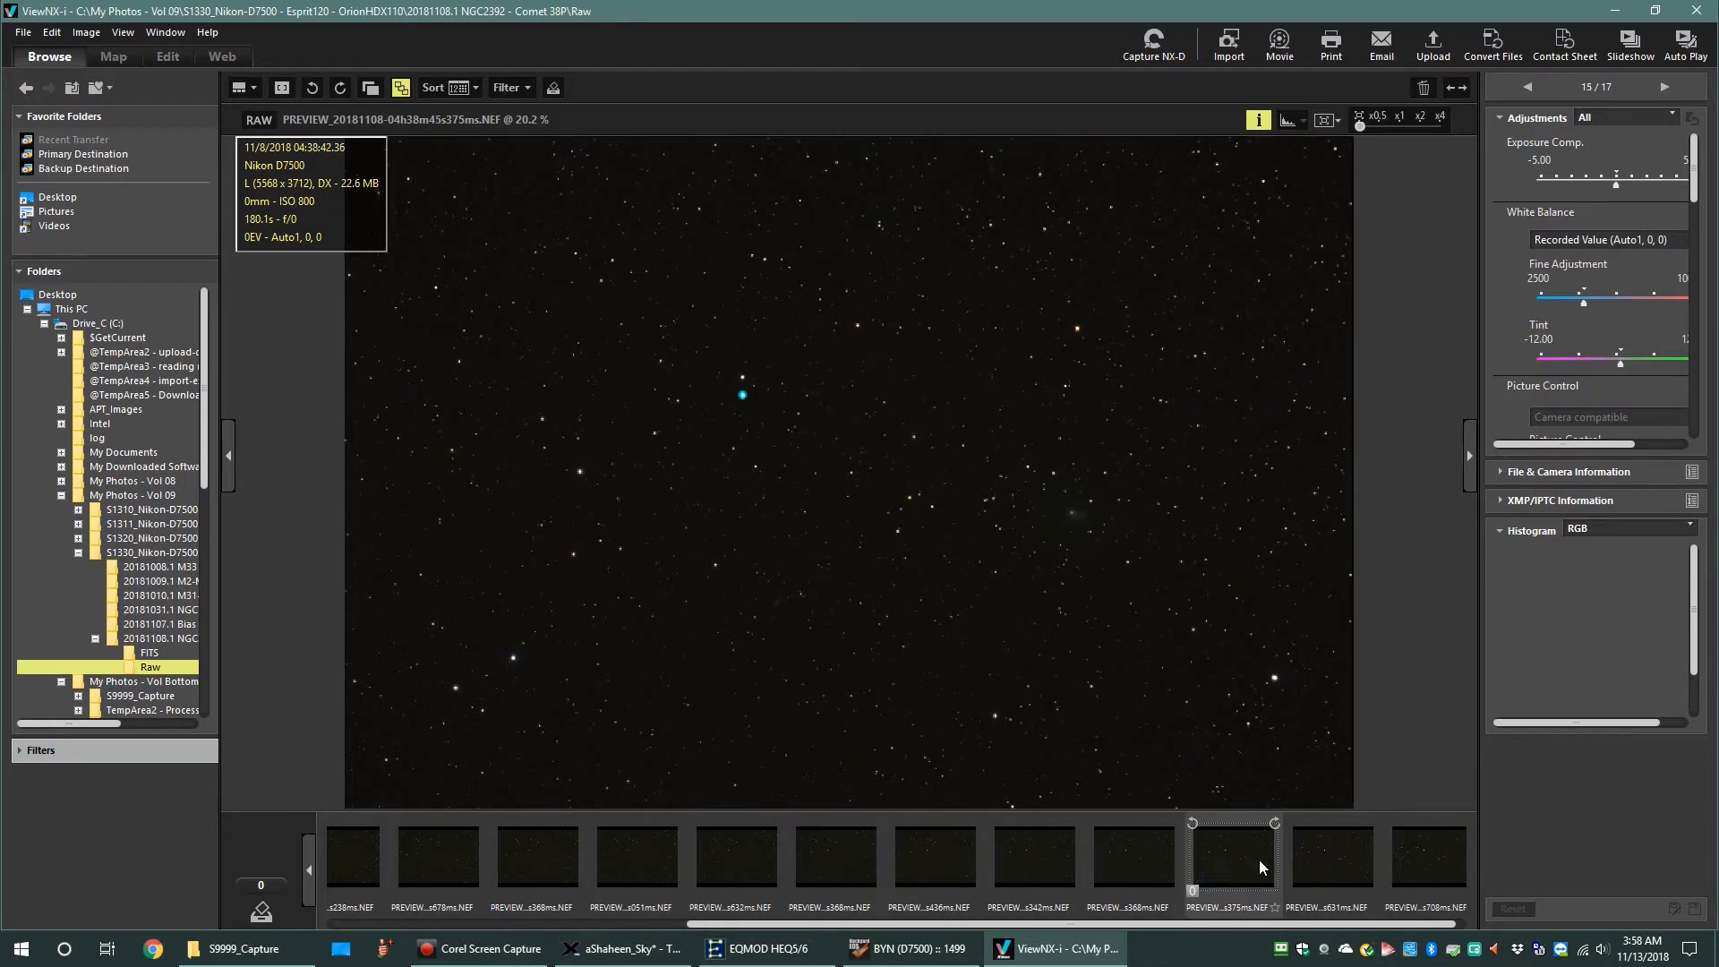
click(1314, 853)
click(1410, 863)
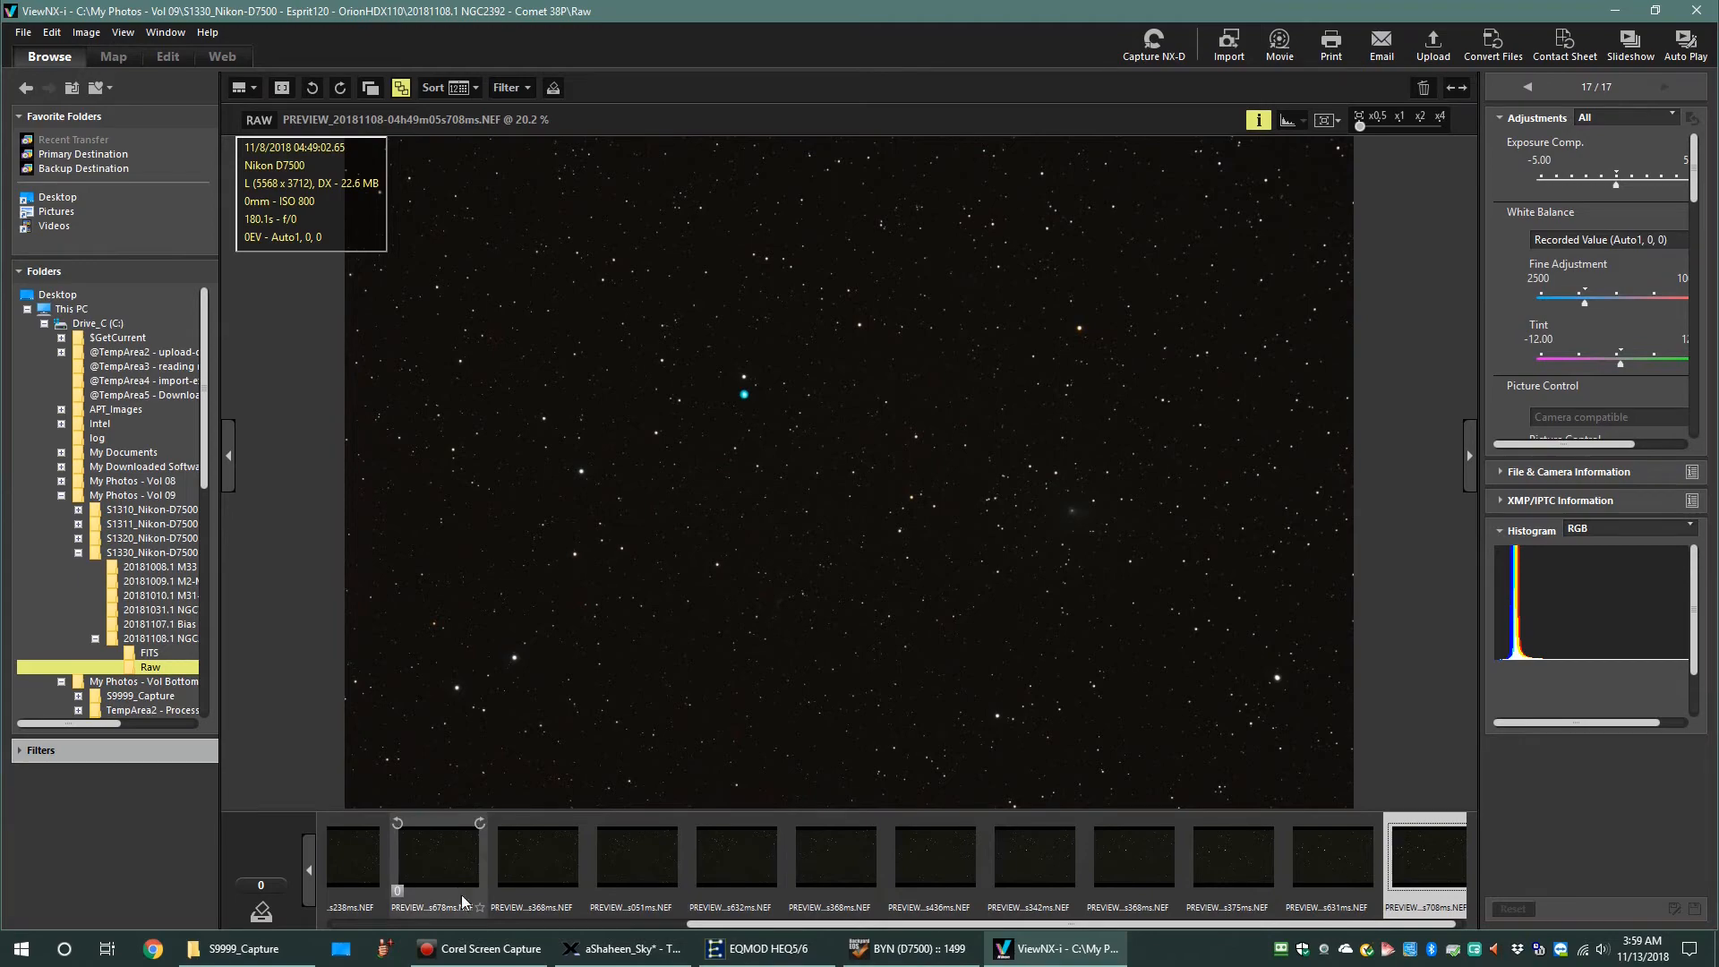
Step: Switch back to TheSkyX and set the camera's custom setting to ISO 800 for single photos
mouse_move(528, 955)
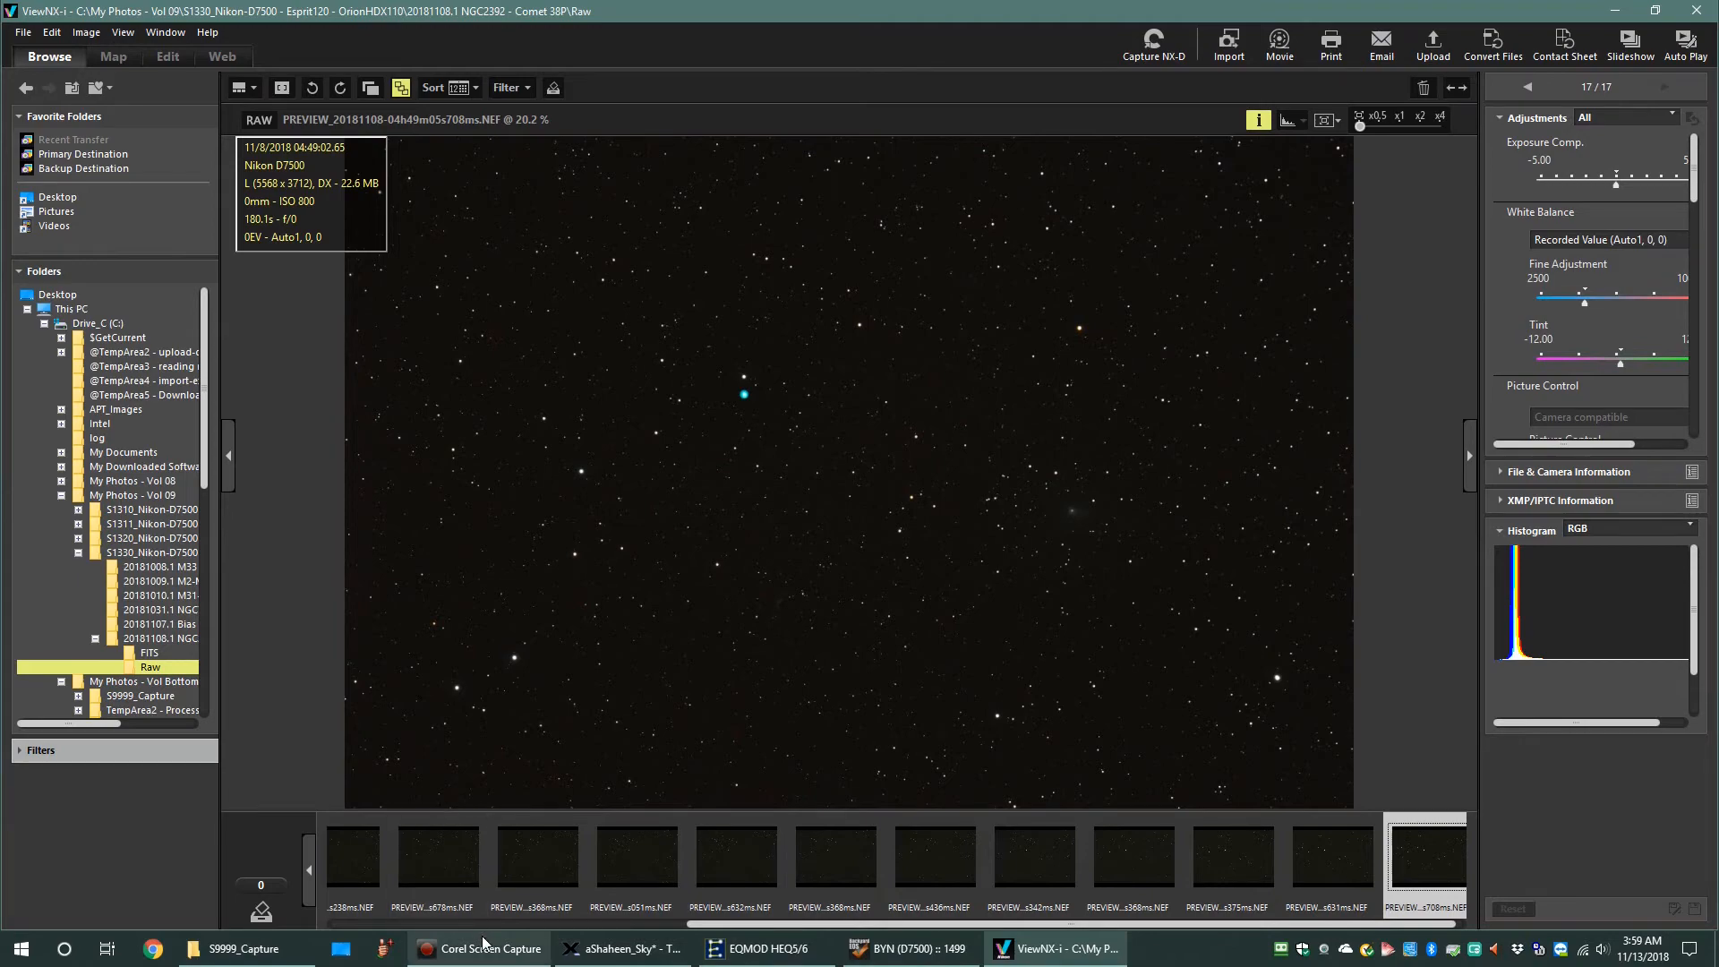
click(594, 953)
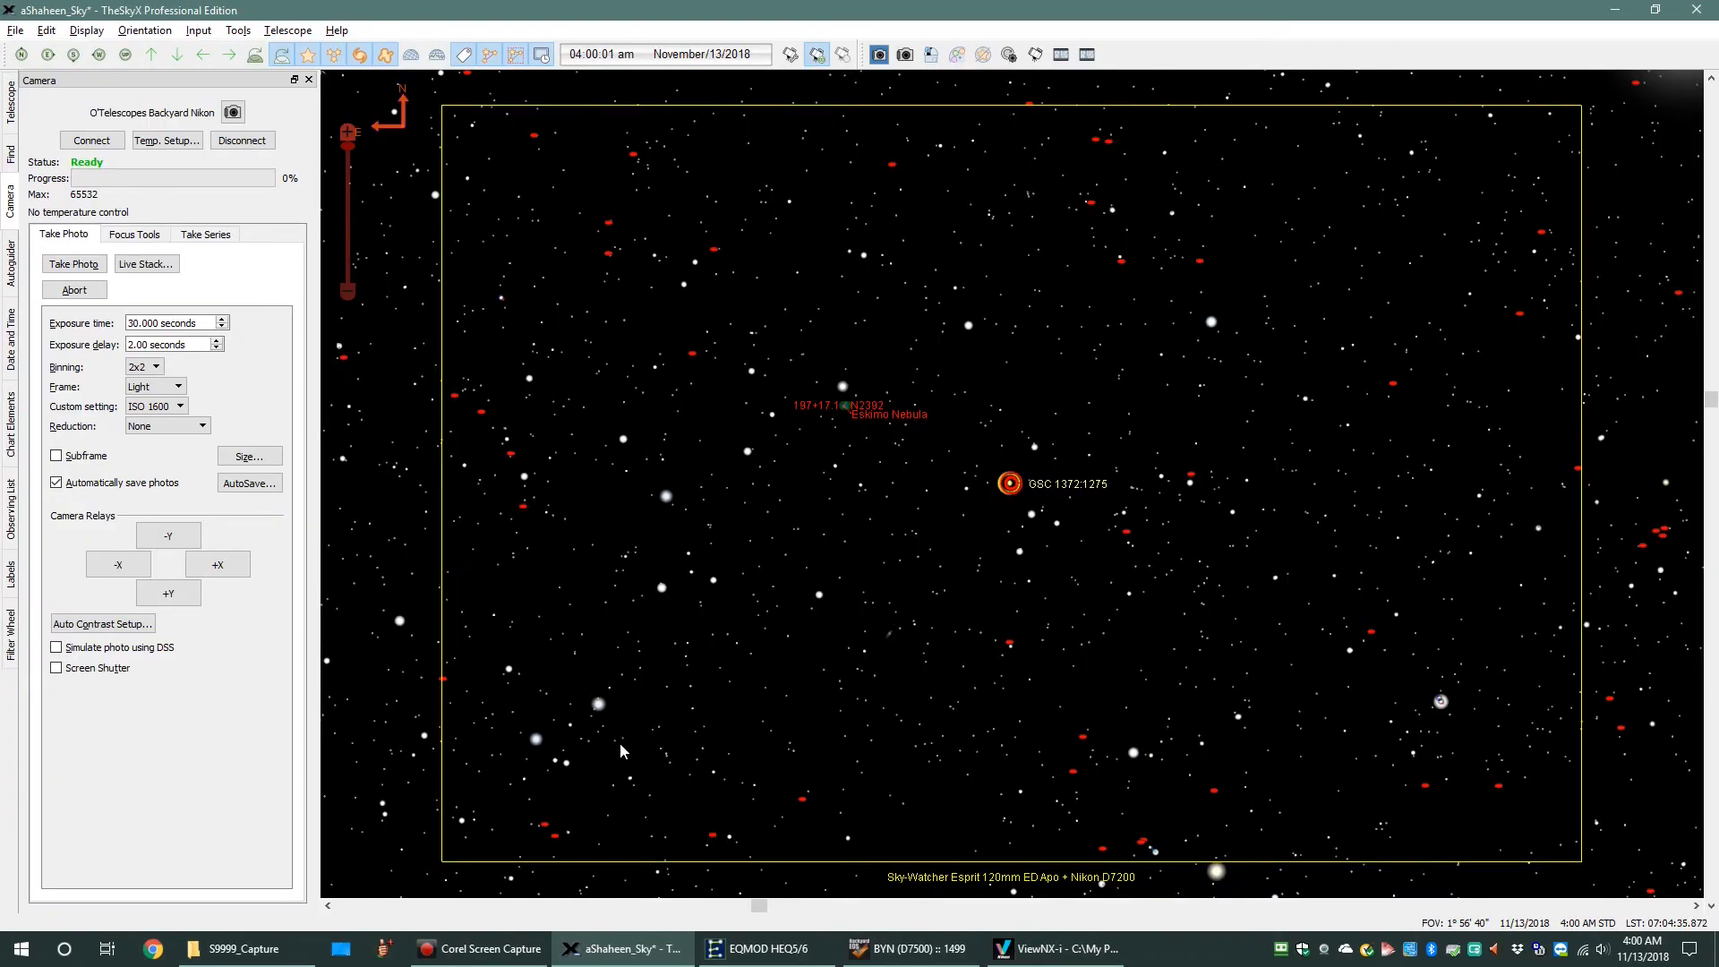
mouse_move(624, 751)
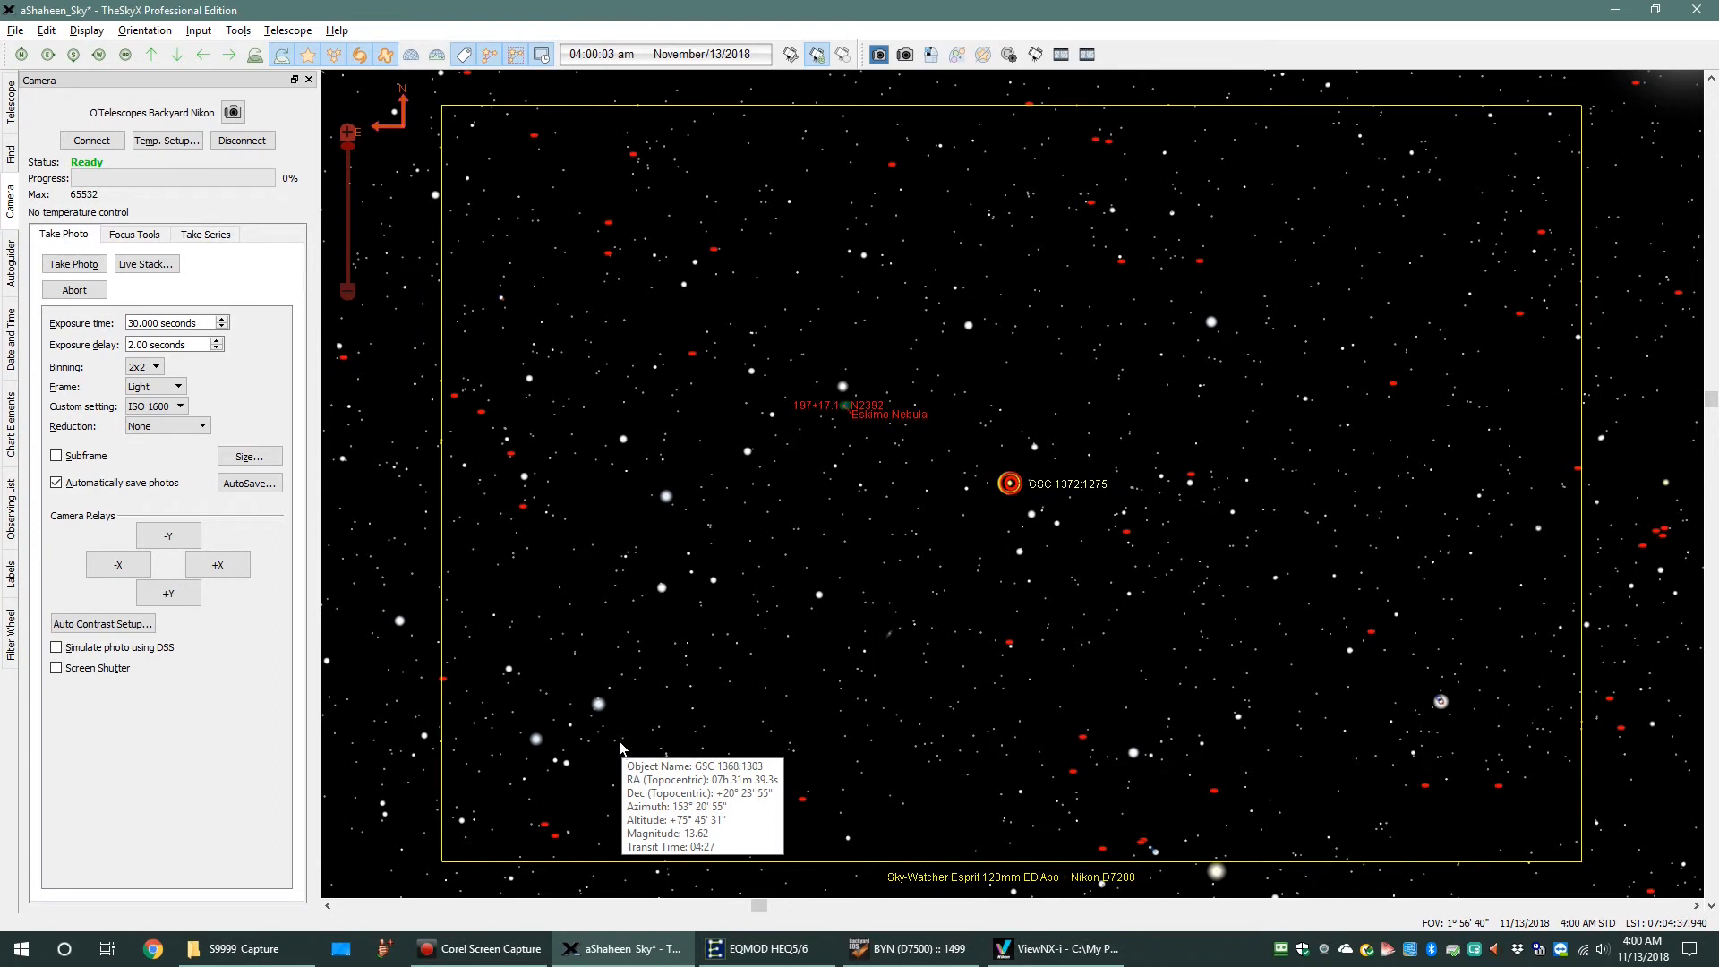
click(179, 407)
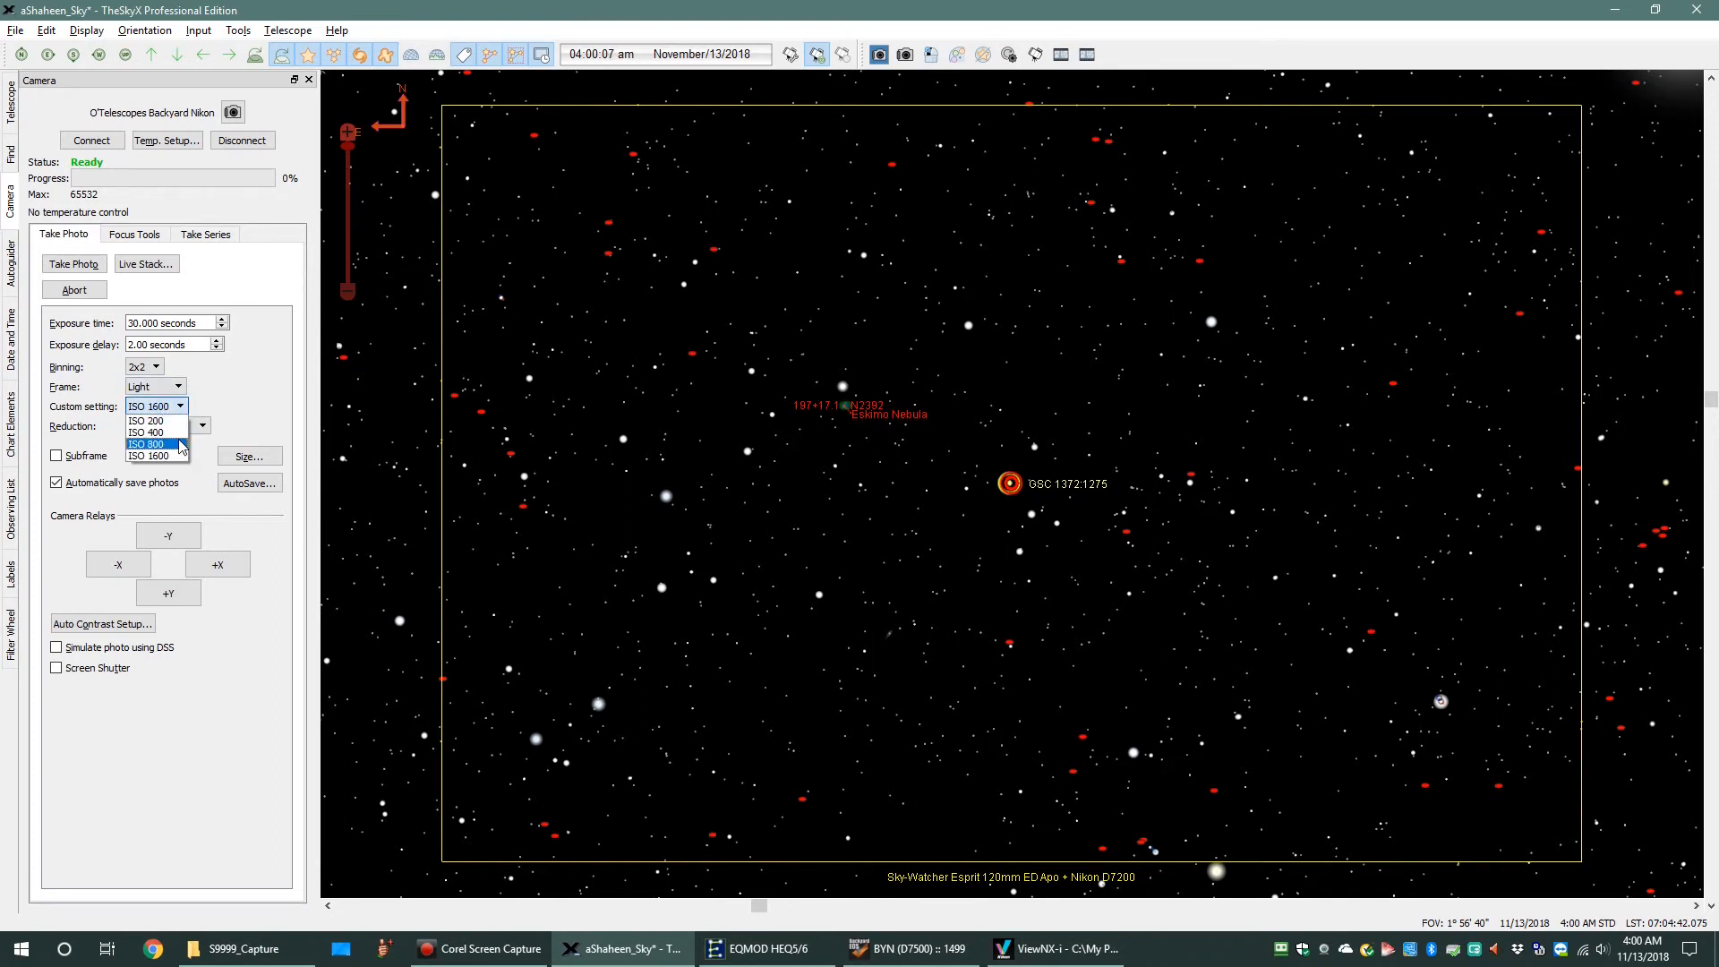
click(179, 444)
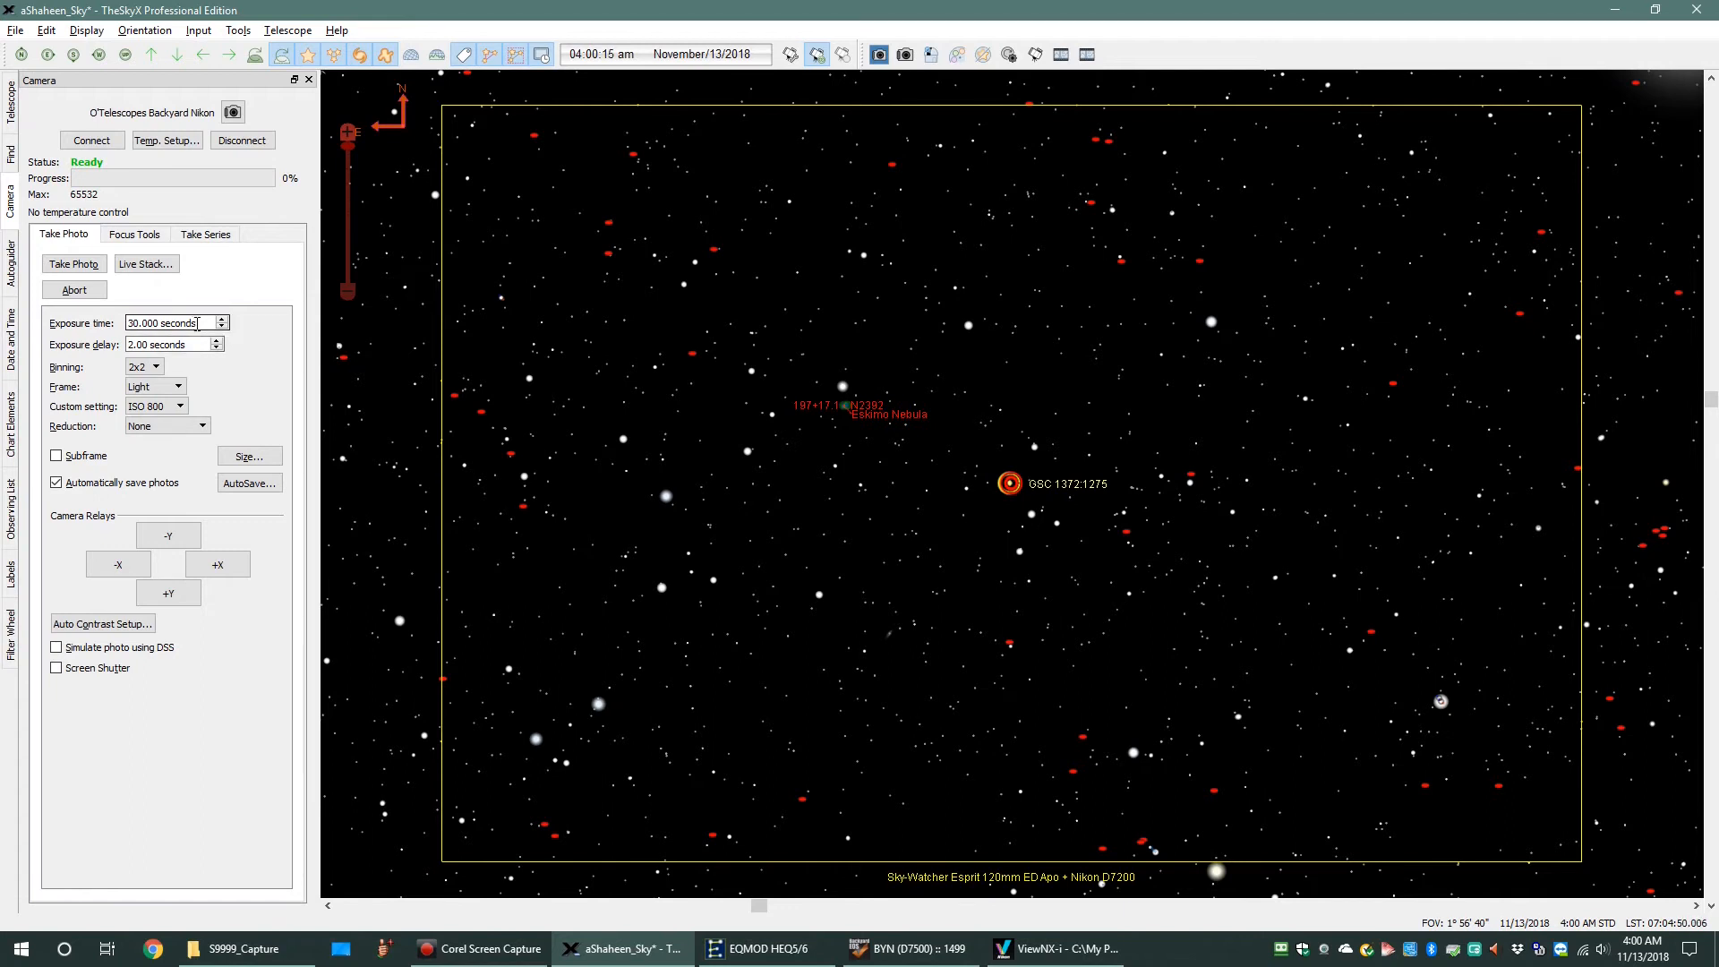
drag(207, 324, 118, 315)
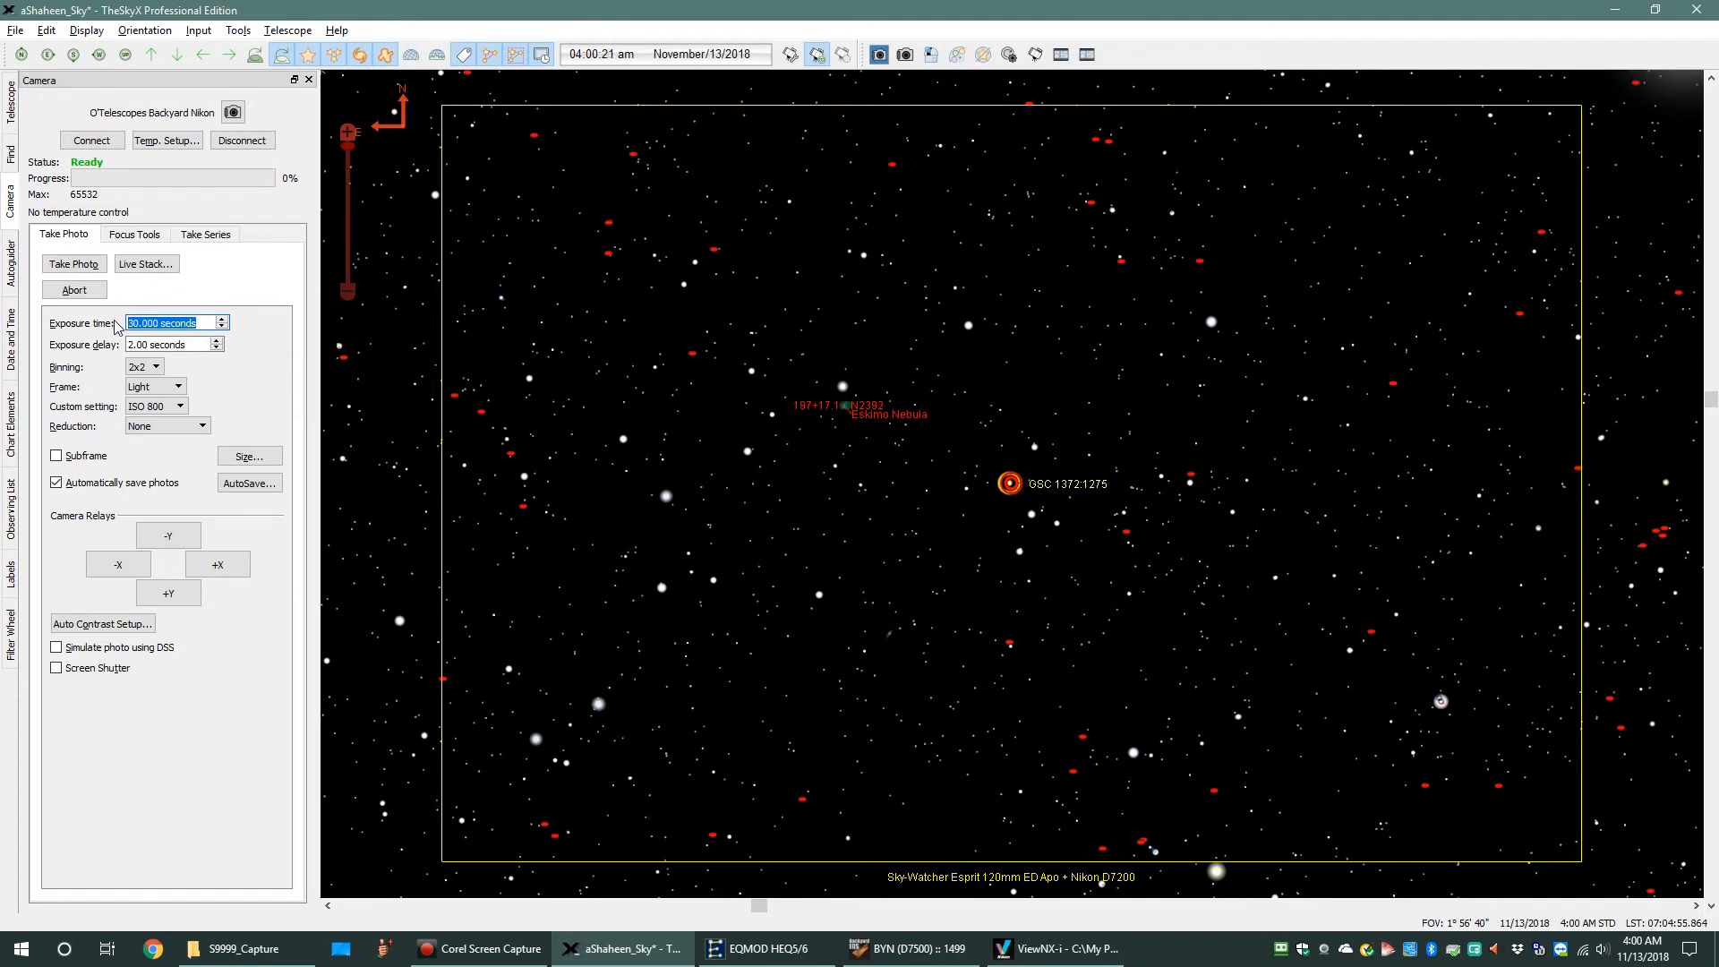
Step: Review the photo series settings and the AutoSave folder and file naming setup, closing the setup without changes
click(198, 235)
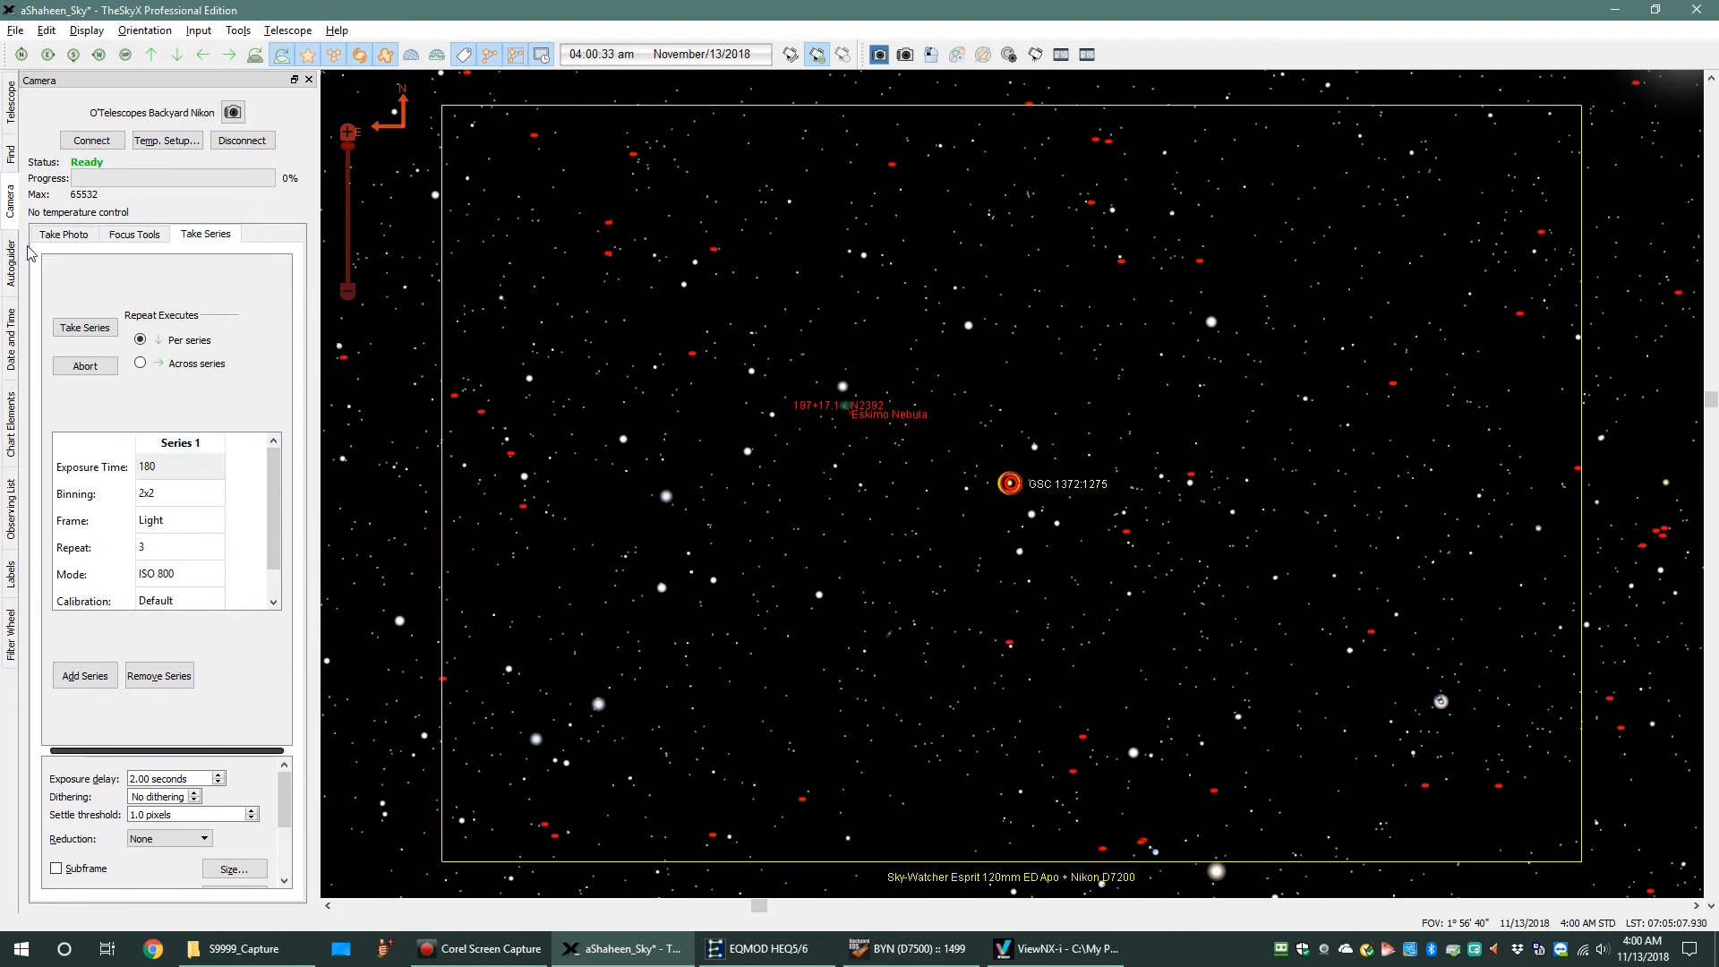
click(15, 206)
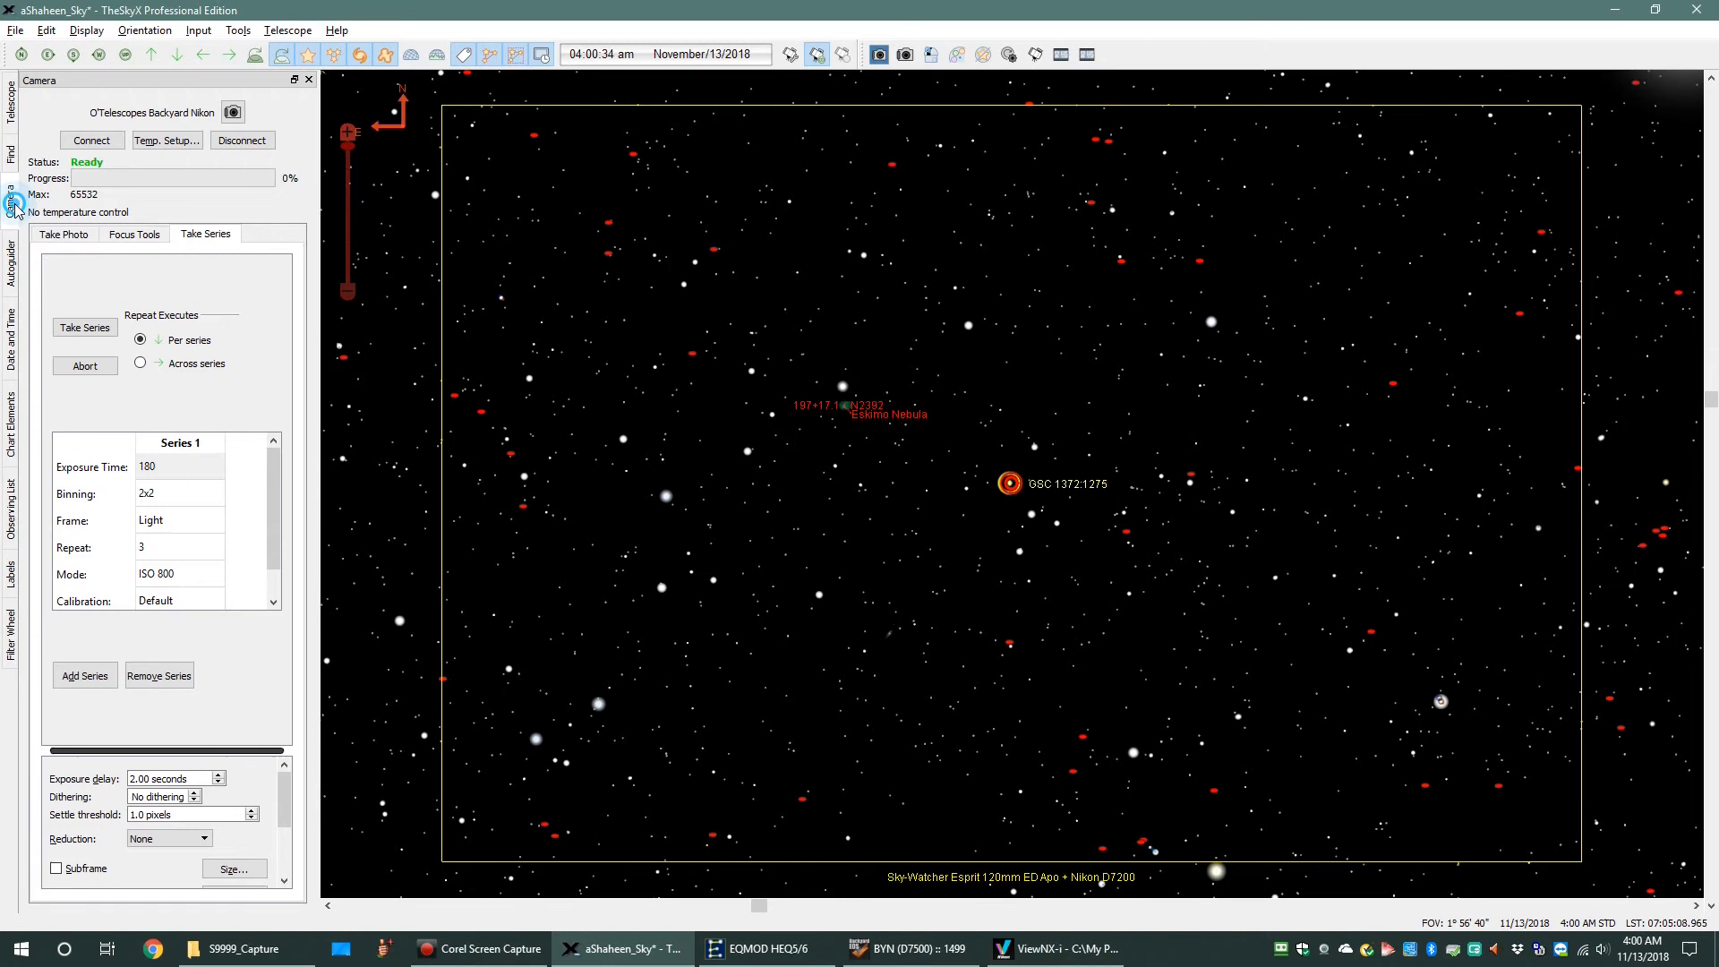
click(58, 237)
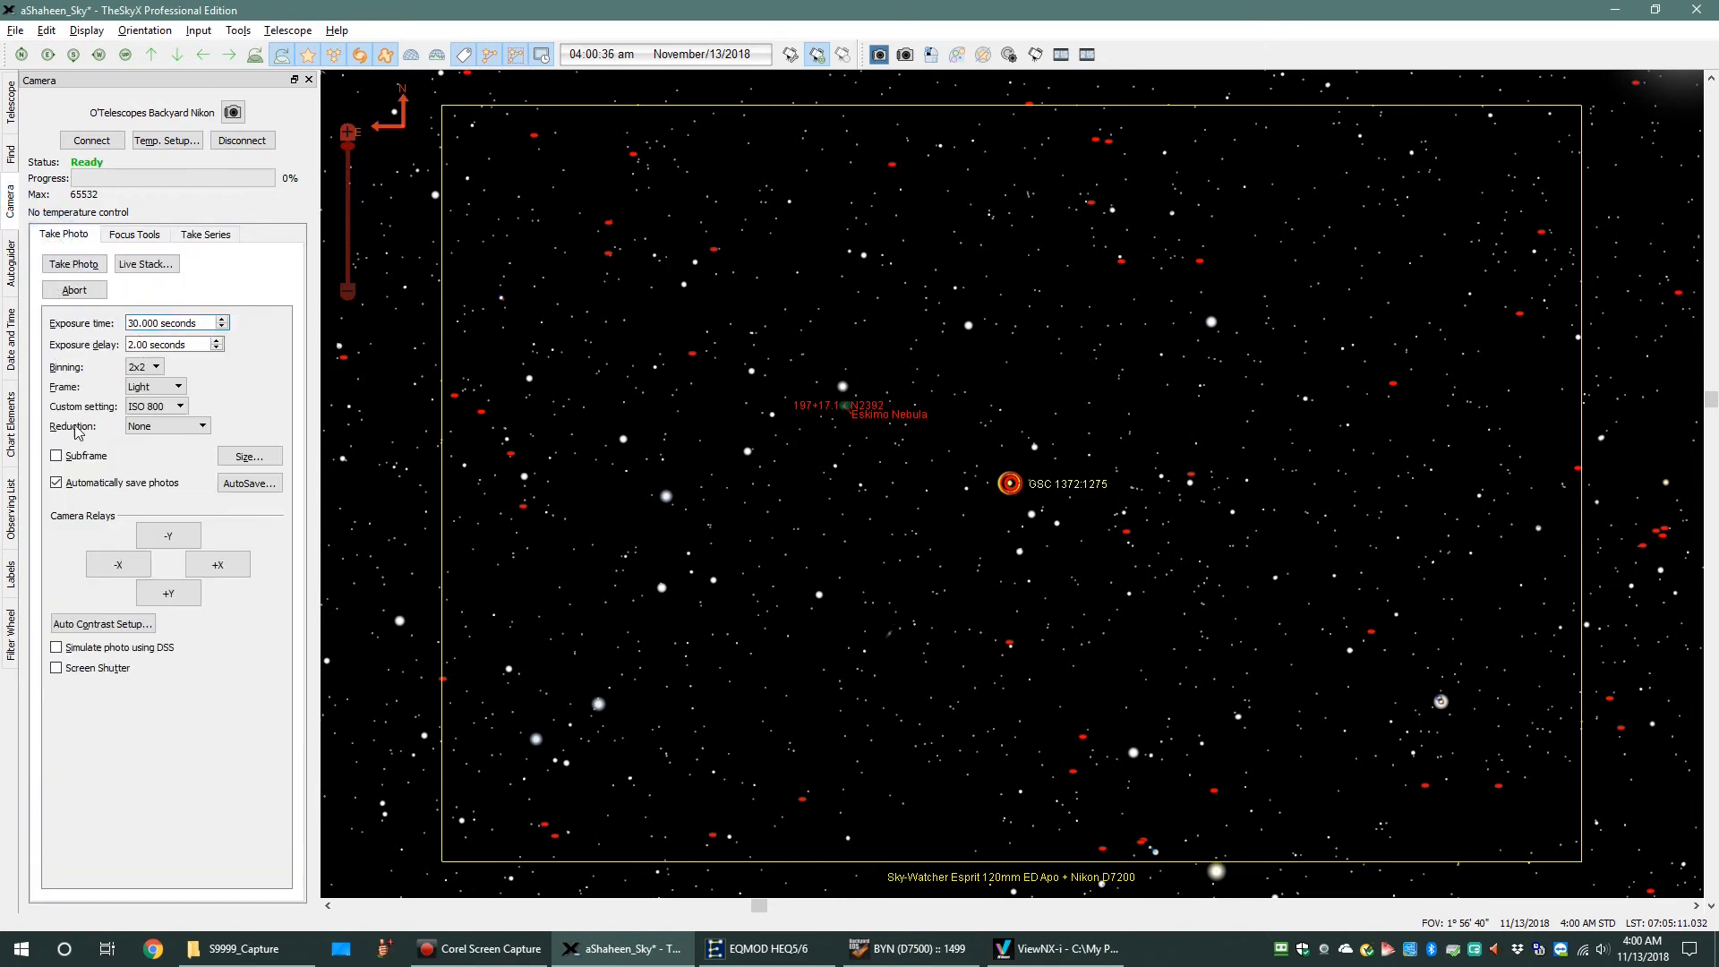
click(249, 483)
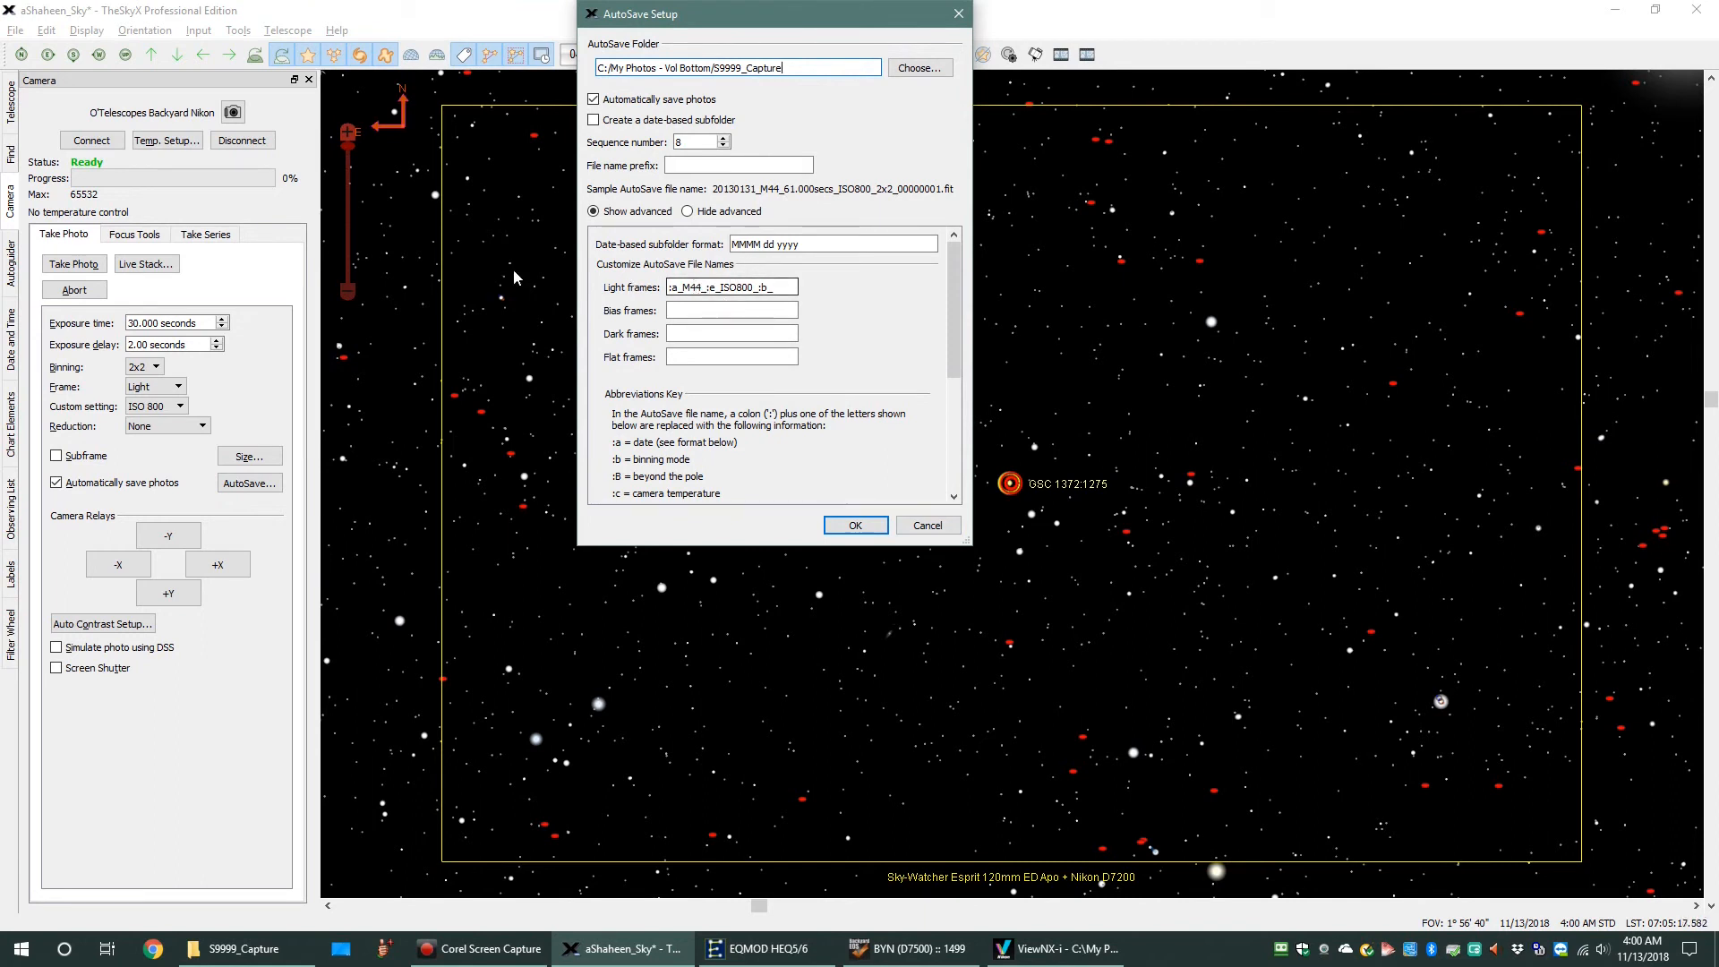
click(927, 521)
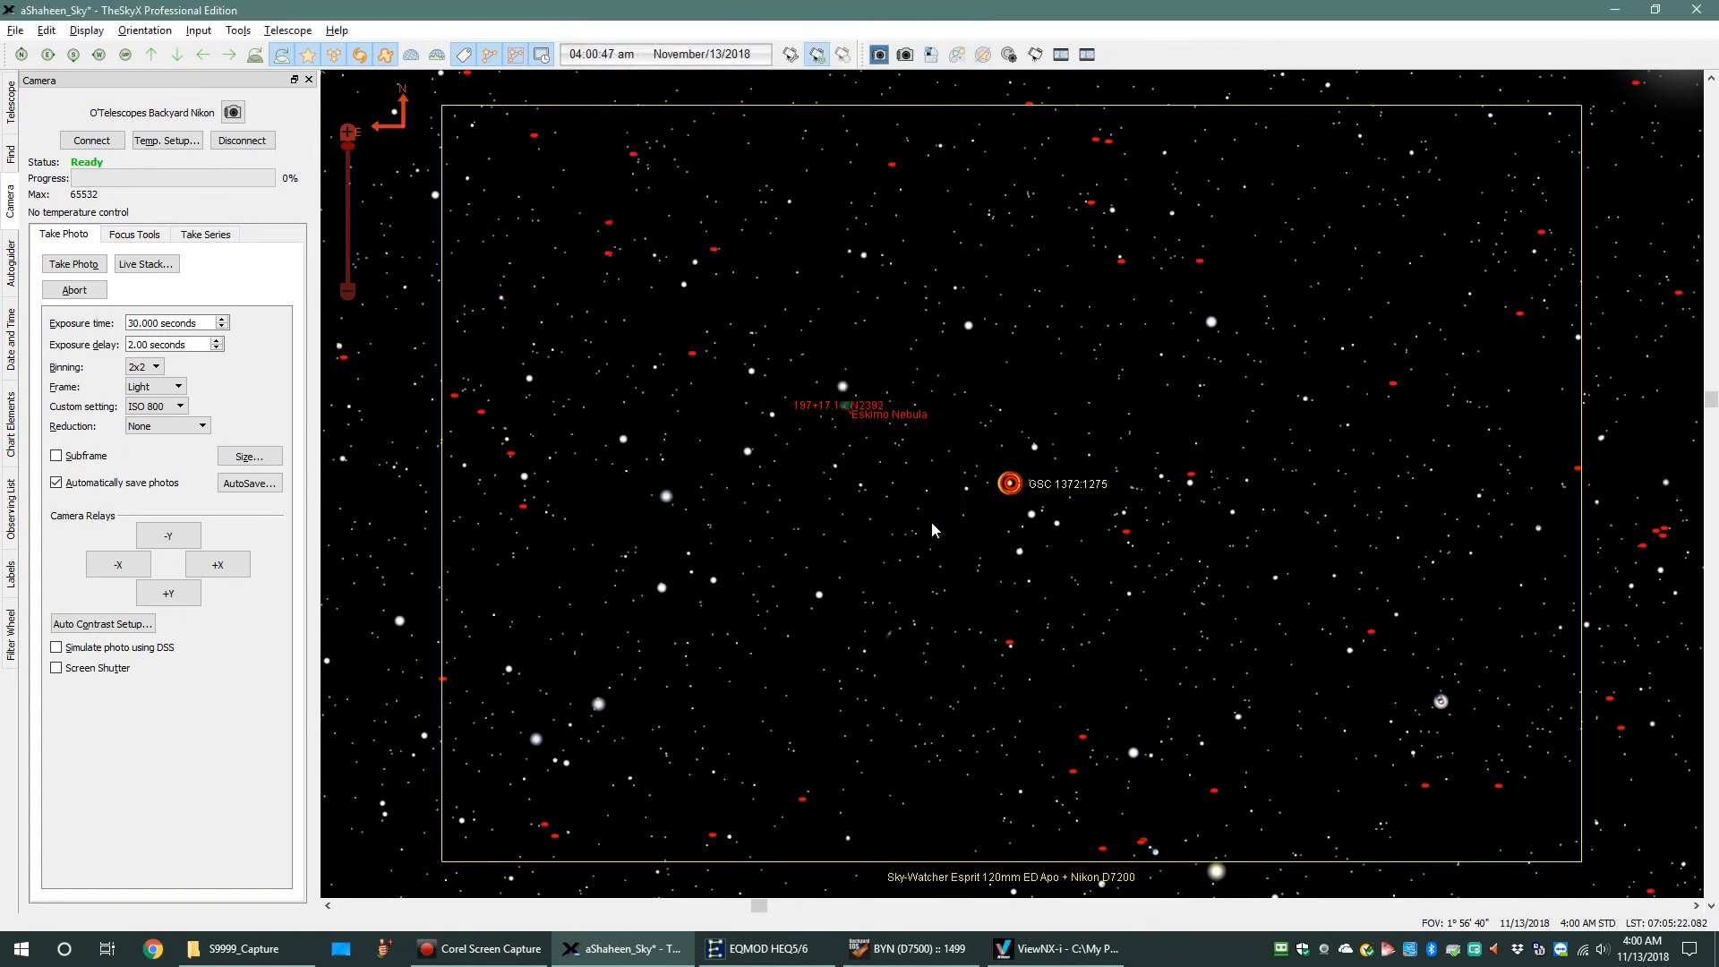